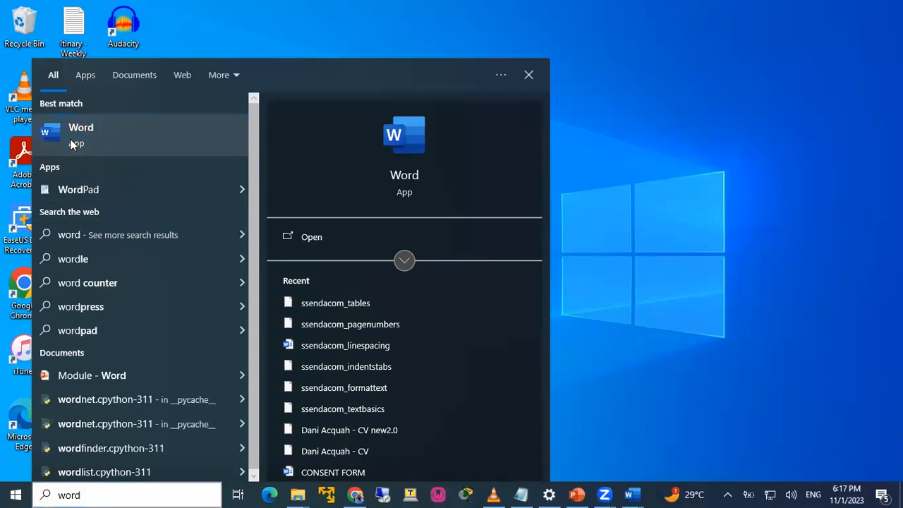
Launch Word, create a blank document and maximize its window.
{"action": "left_click", "coordinate": [69, 139]}
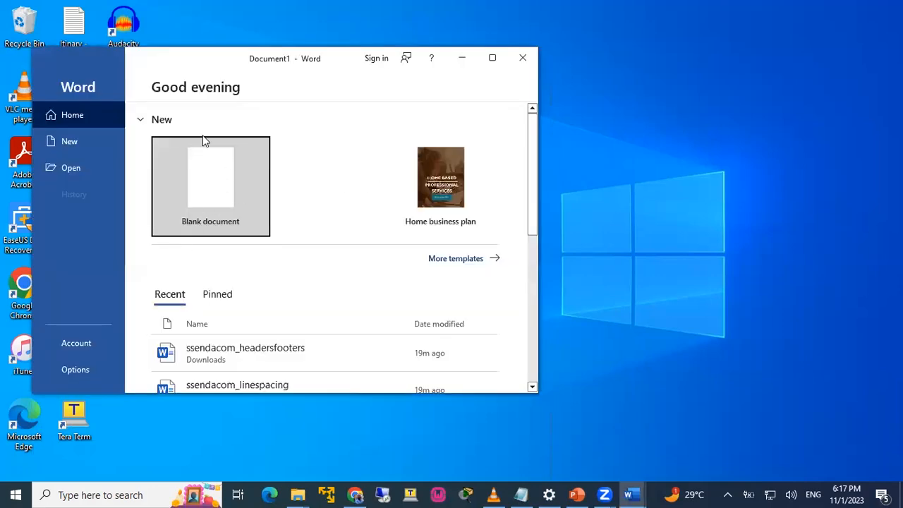
{"action": "left_click", "coordinate": [230, 198]}
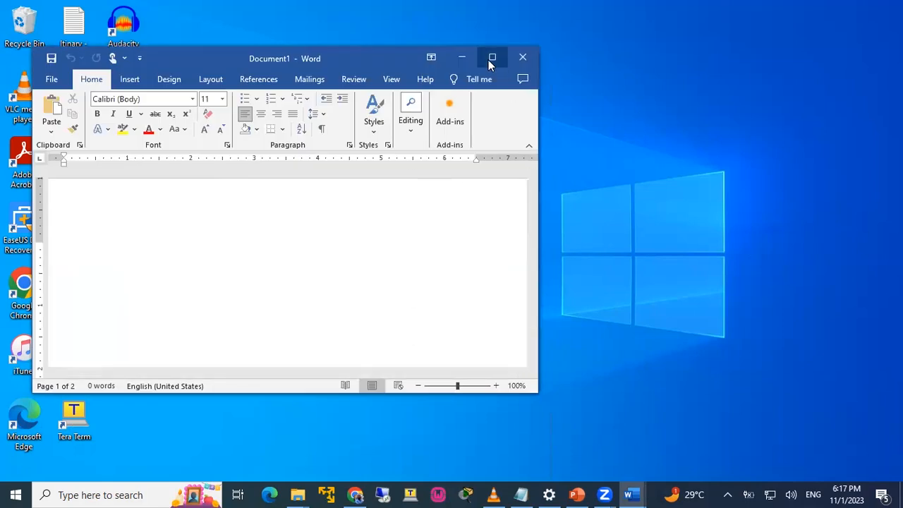
{"action": "left_click", "coordinate": [490, 57]}
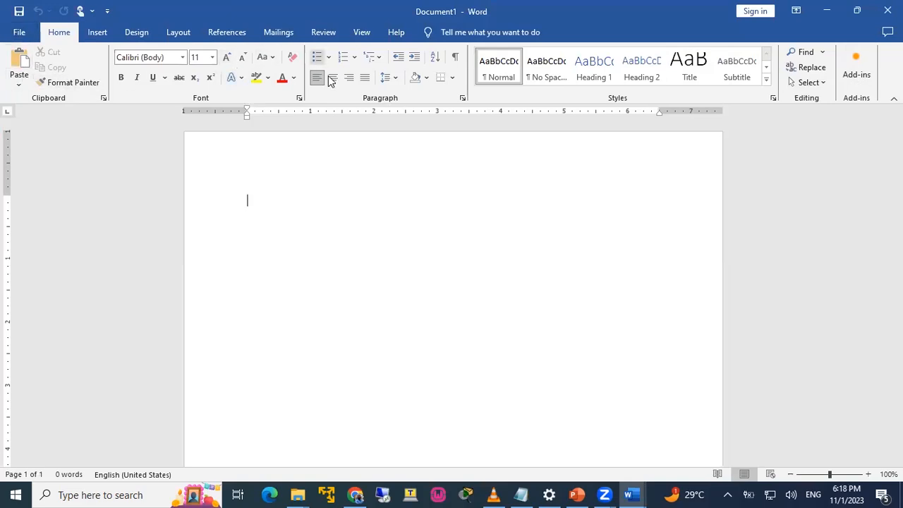
{"action": "left_click", "coordinate": [19, 33]}
{"action": "left_click", "coordinate": [16, 38]}
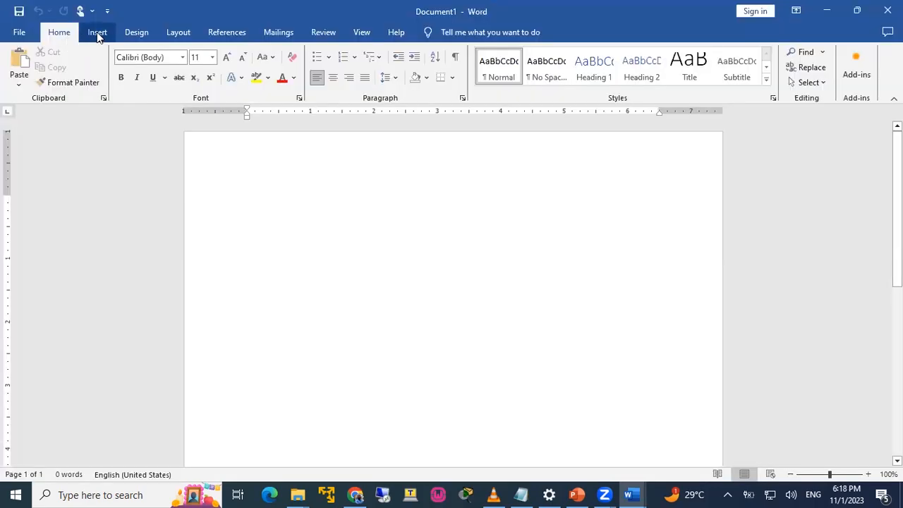
{"action": "left_click", "coordinate": [97, 32]}
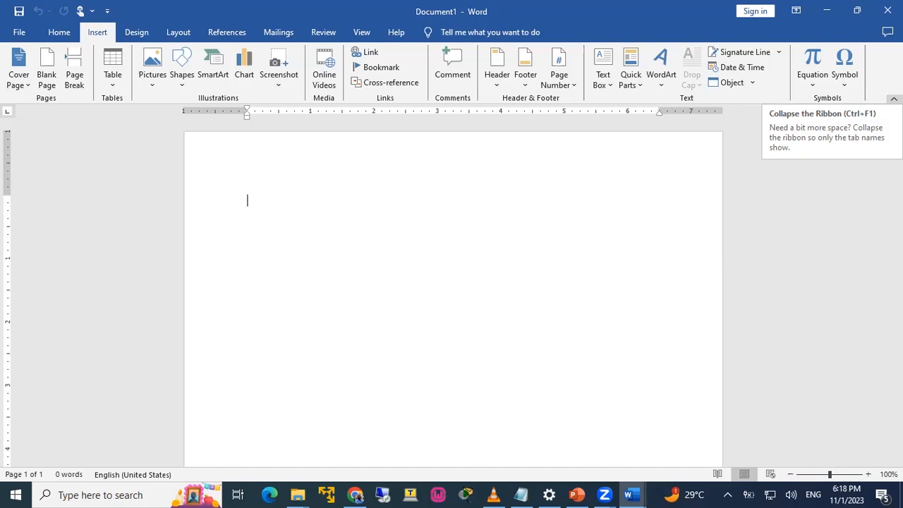
Collapse the ribbon to its tab names, expand it, and collapse it again.
{"action": "left_click", "coordinate": [894, 99]}
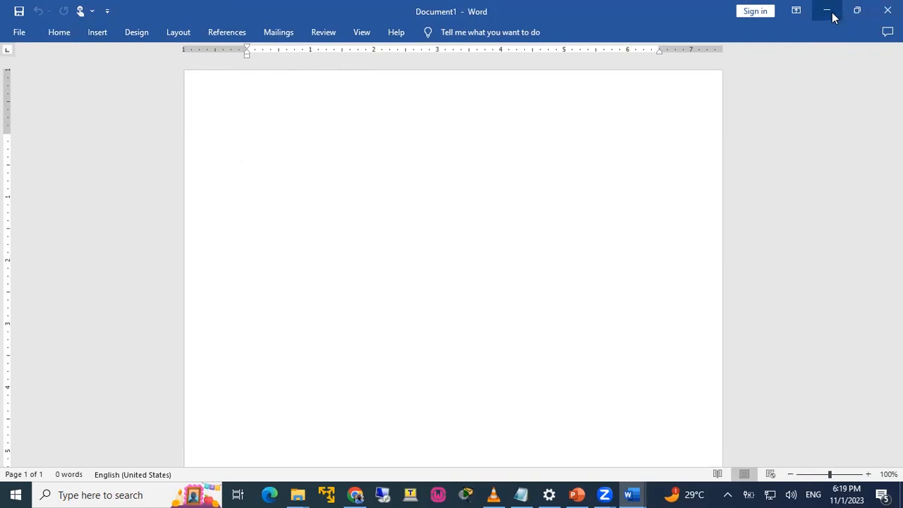
{"action": "key", "text": "ctrl+F1"}
{"action": "left_click", "coordinate": [893, 98]}
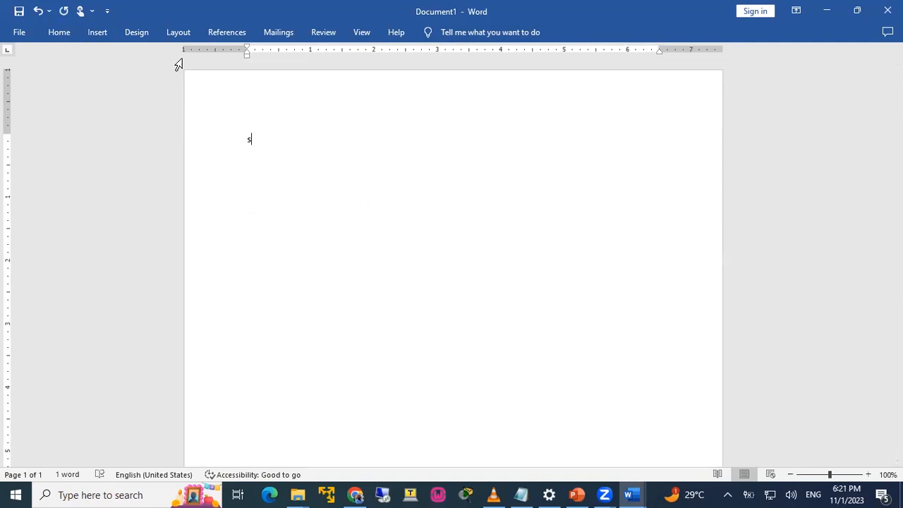
Hide the ruler in the document window.
{"action": "left_click", "coordinate": [362, 32]}
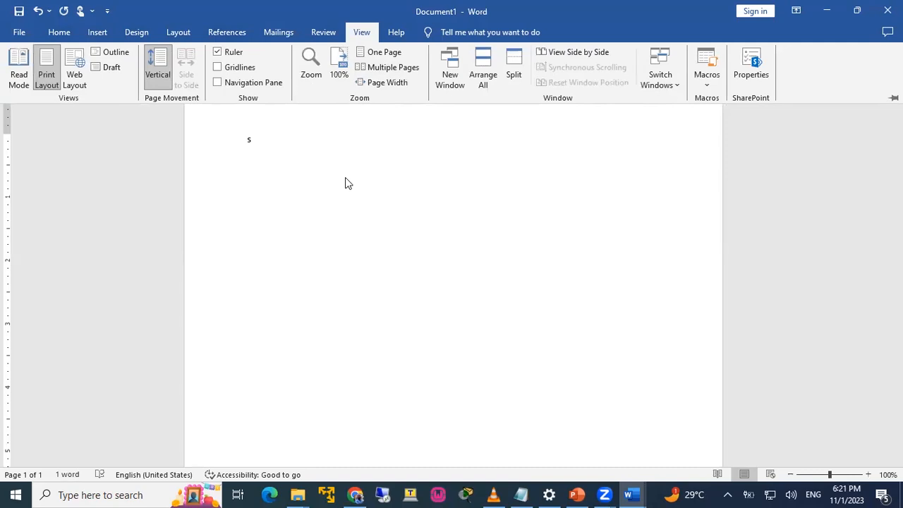
{"action": "left_click", "coordinate": [218, 53]}
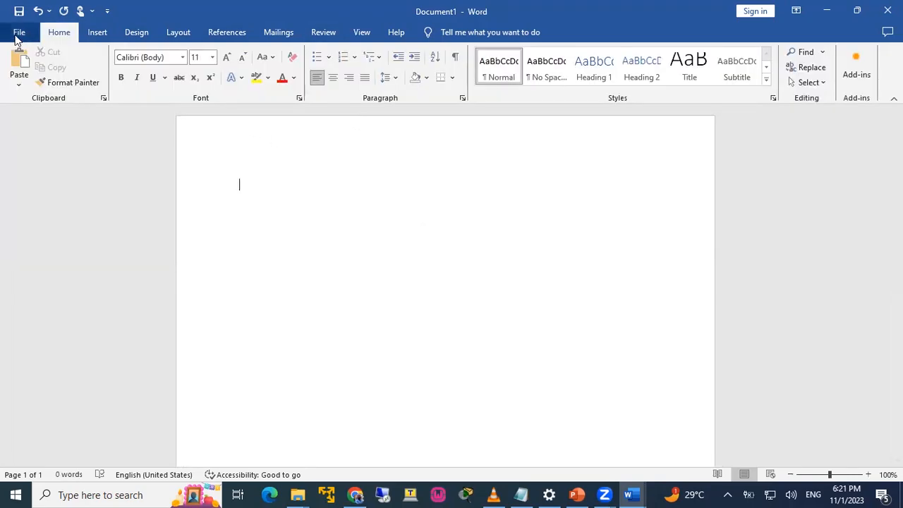
Examine the file commands and recent documents in the Backstage view, and look over the length of the empty page.
{"action": "left_click", "coordinate": [19, 35]}
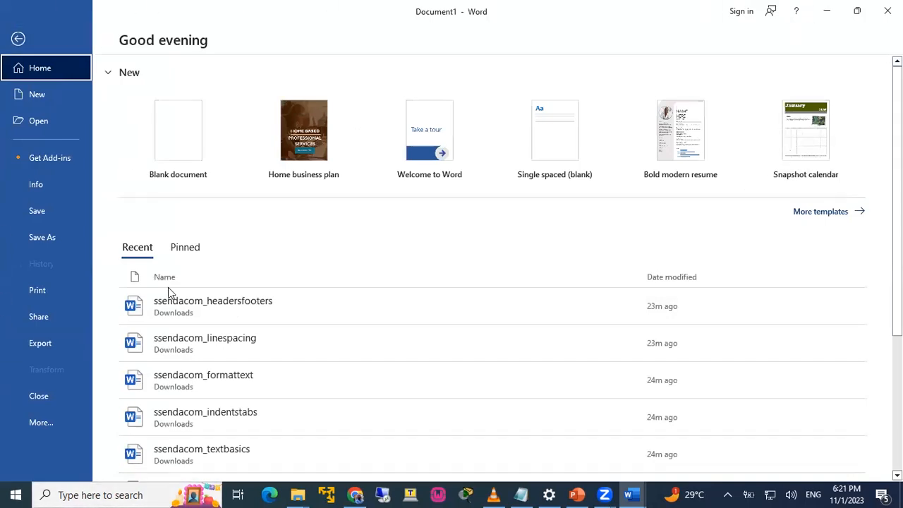
{"action": "left_click", "coordinate": [19, 38]}
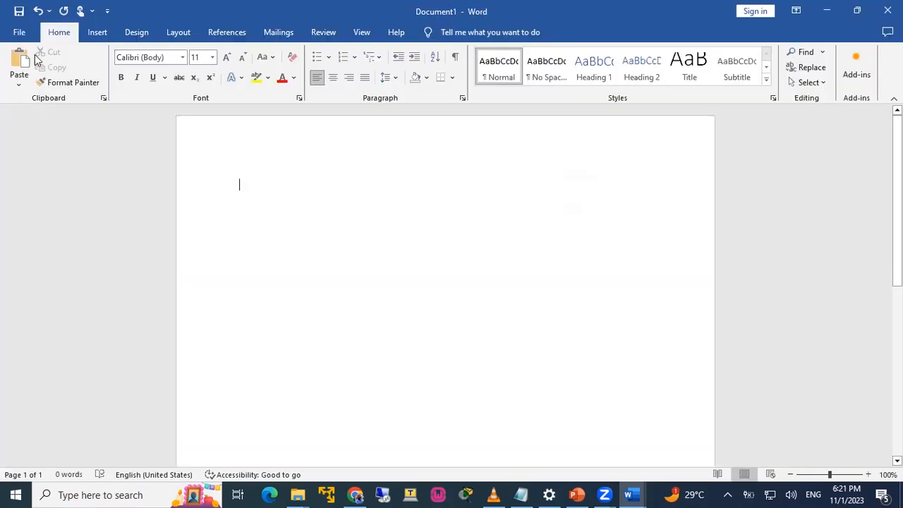
{"action": "left_click", "coordinate": [17, 33]}
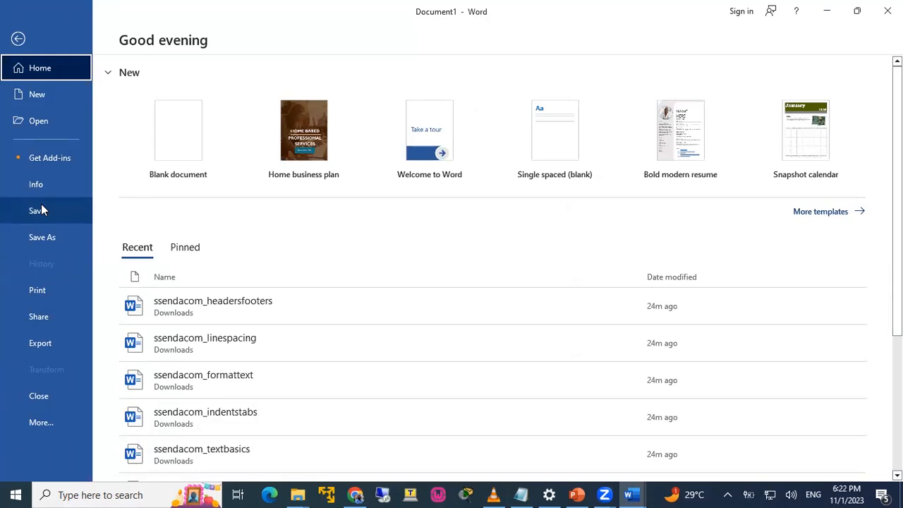
{"action": "left_click", "coordinate": [19, 43]}
{"action": "mouse_move", "coordinate": [896, 192]}
{"action": "left_mouse_down"}
{"action": "mouse_move", "coordinate": [896, 362]}
{"action": "mouse_move", "coordinate": [872, 189]}
{"action": "mouse_move", "coordinate": [896, 335]}
{"action": "mouse_move", "coordinate": [896, 197]}
{"action": "mouse_move", "coordinate": [896, 341]}
{"action": "mouse_move", "coordinate": [896, 190]}
{"action": "mouse_move", "coordinate": [897, 364]}
{"action": "mouse_move", "coordinate": [896, 192]}
{"action": "left_mouse_up"}
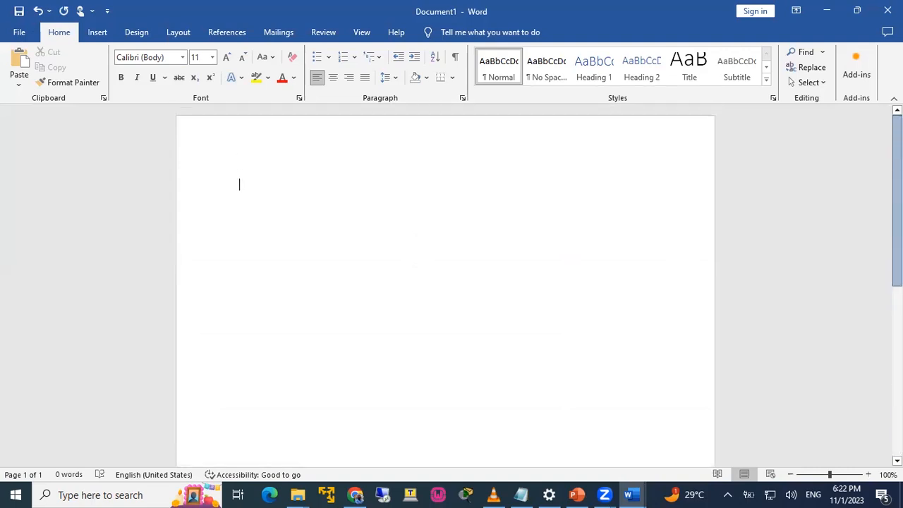
{"action": "scroll", "coordinate": [385, 266], "scroll_direction": "down", "scroll_amount": 5}
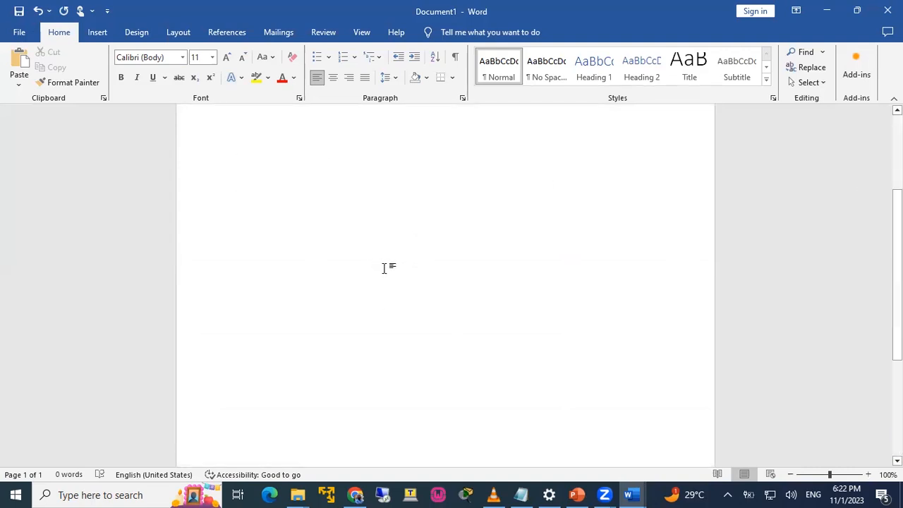
{"action": "scroll", "coordinate": [588, 321], "scroll_direction": "up", "scroll_amount": 5}
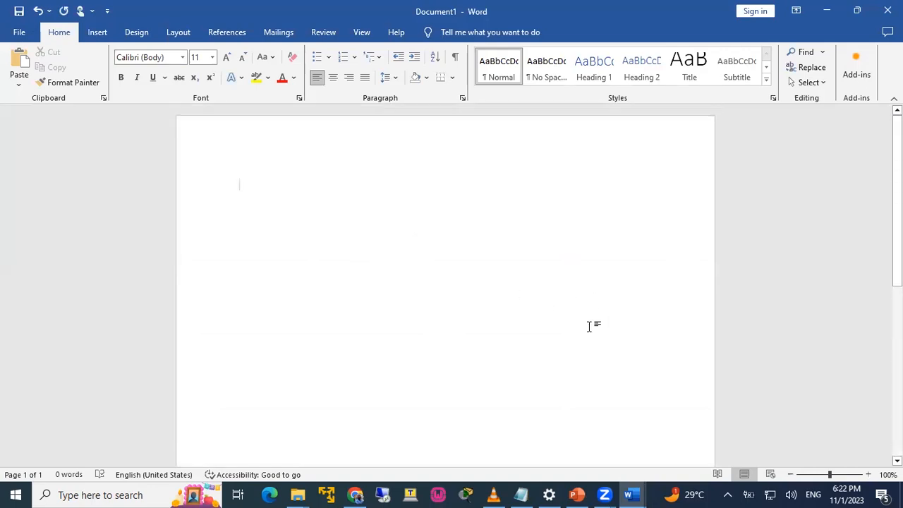
{"action": "scroll", "coordinate": [871, 423], "scroll_direction": "down", "scroll_amount": 5}
{"action": "scroll", "coordinate": [870, 423], "scroll_direction": "up", "scroll_amount": 5}
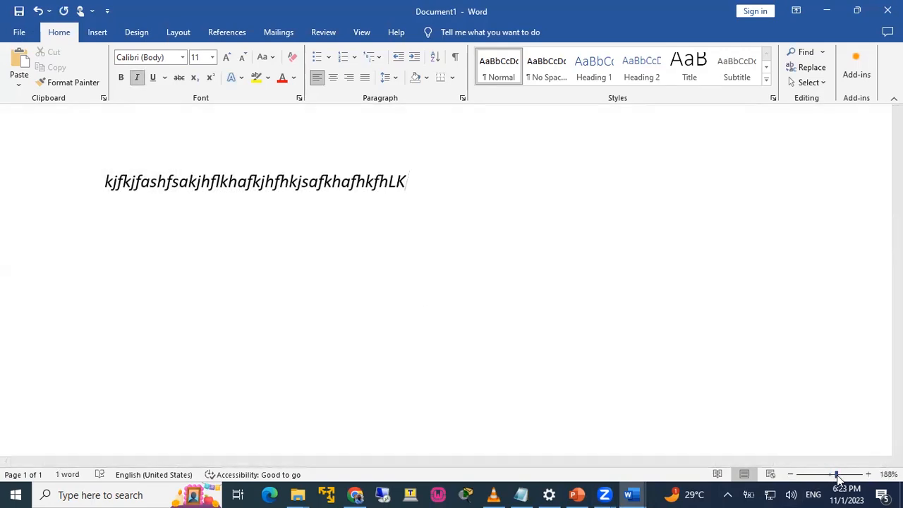
Reset the page zoom to 100%, magnify the italic sample text to 252%, and return to 100%.
{"action": "mouse_move", "coordinate": [835, 478]}
{"action": "left_mouse_down"}
{"action": "mouse_move", "coordinate": [818, 476]}
{"action": "mouse_move", "coordinate": [851, 476]}
{"action": "mouse_move", "coordinate": [830, 476]}
{"action": "left_mouse_up"}
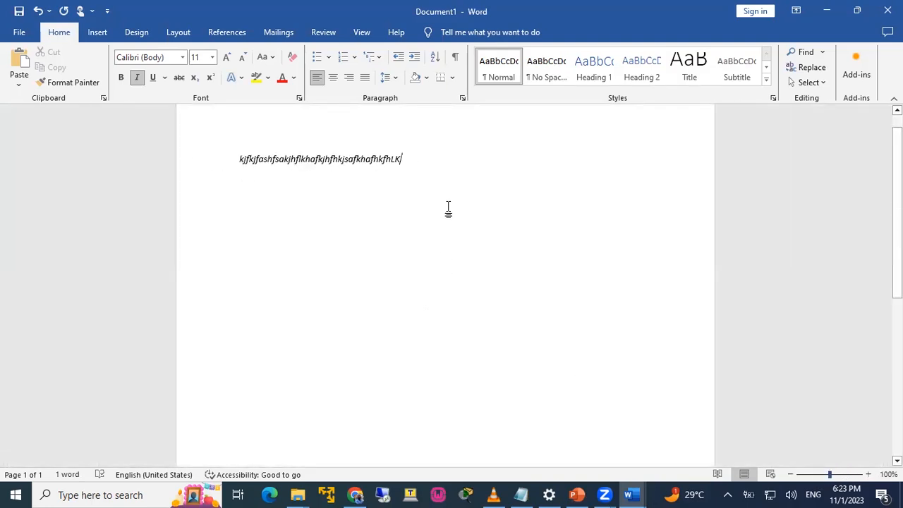
{"action": "left_click_drag", "start_coordinate": [829, 476], "coordinate": [841, 476]}
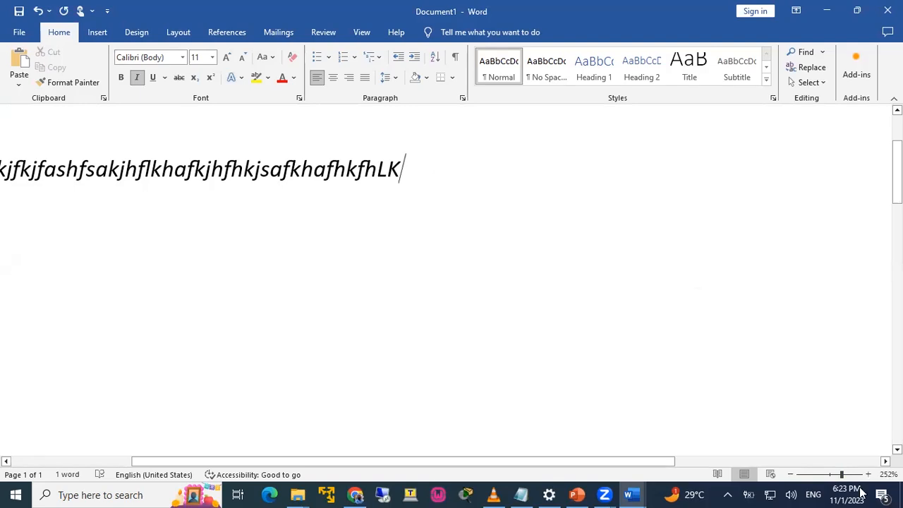
{"action": "mouse_move", "coordinate": [842, 477]}
{"action": "left_mouse_down"}
{"action": "mouse_move", "coordinate": [822, 476]}
{"action": "mouse_move", "coordinate": [831, 477]}
{"action": "left_mouse_up"}
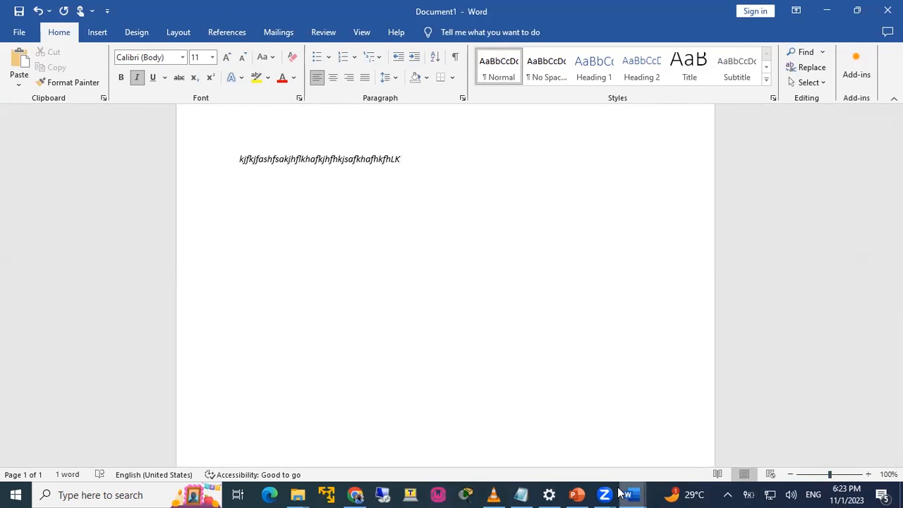
Switch to the Course - MS Office presentation in PowerPoint and present it from slide 8 through to The Ribbon slide.
{"action": "mouse_move", "coordinate": [575, 494]}
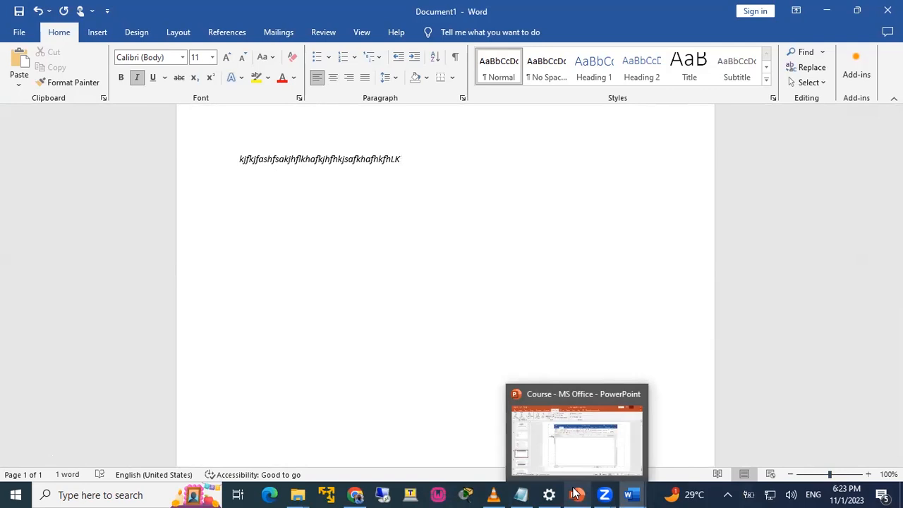
{"action": "left_click", "coordinate": [577, 478]}
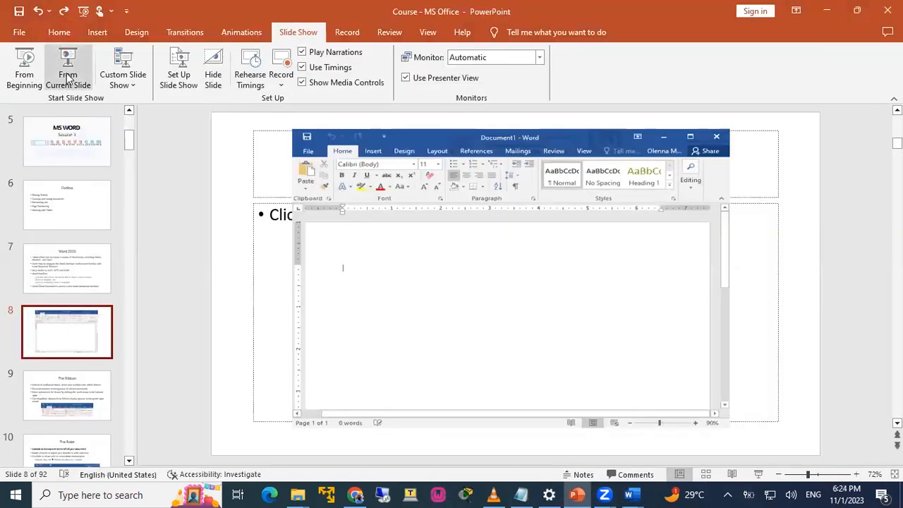
{"action": "left_click", "coordinate": [66, 68]}
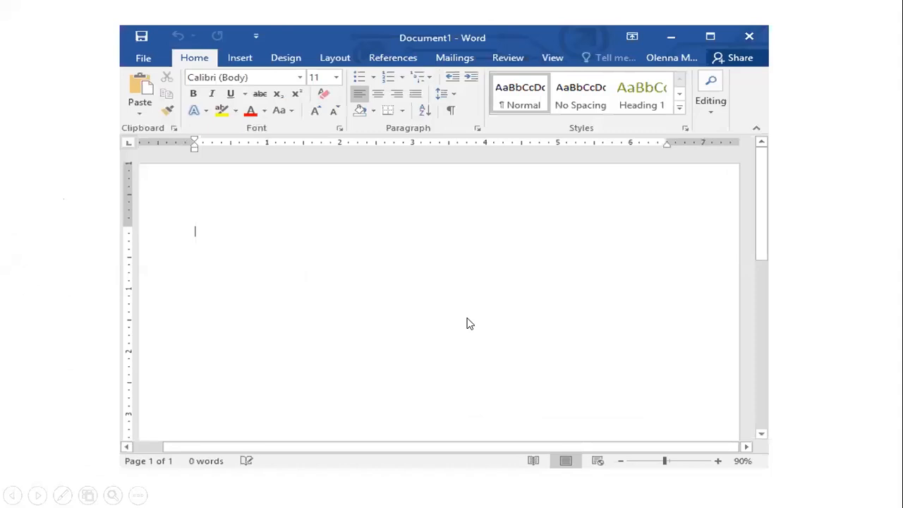
{"action": "left_click", "coordinate": [378, 251]}
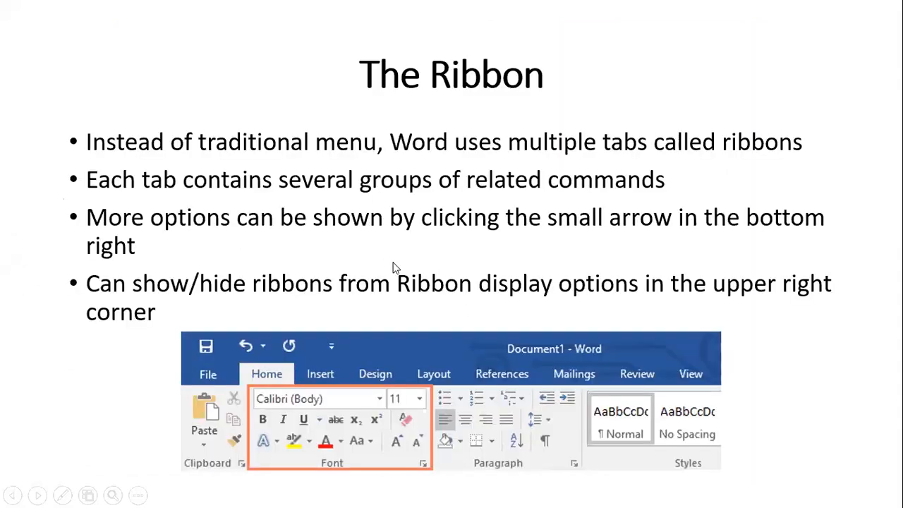
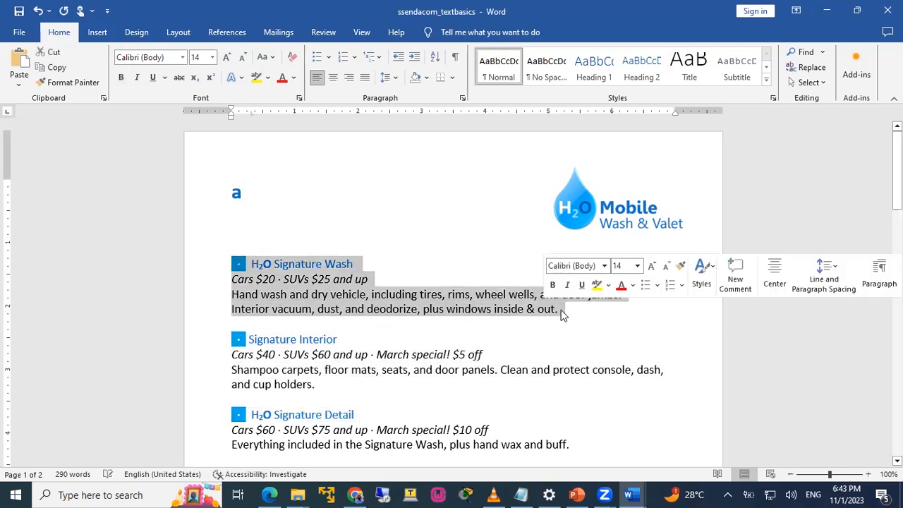
Extend the heading beside the H2O Mobile logo to Adfd and add the lines Gjdhgd and Lgdl below it.
{"action": "left_click", "coordinate": [314, 308]}
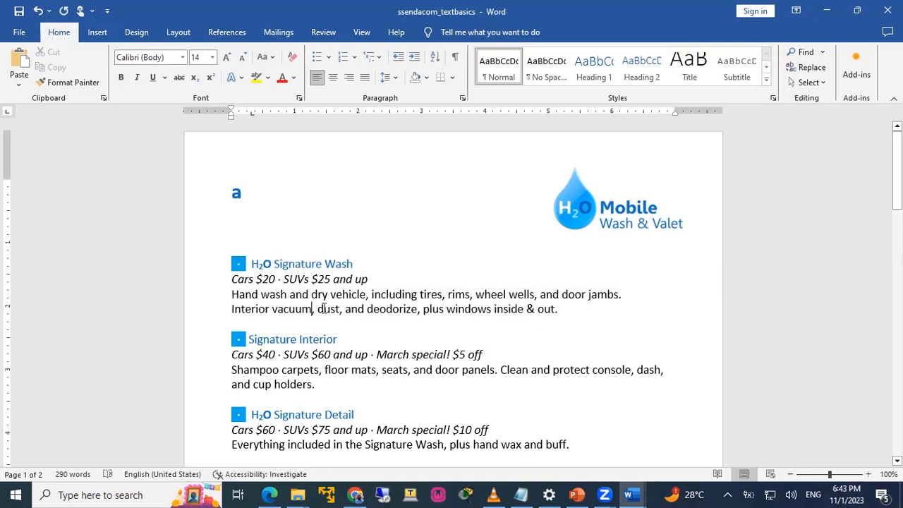
{"action": "left_click", "coordinate": [243, 193]}
{"action": "type", "text": "dfdffddfd"}
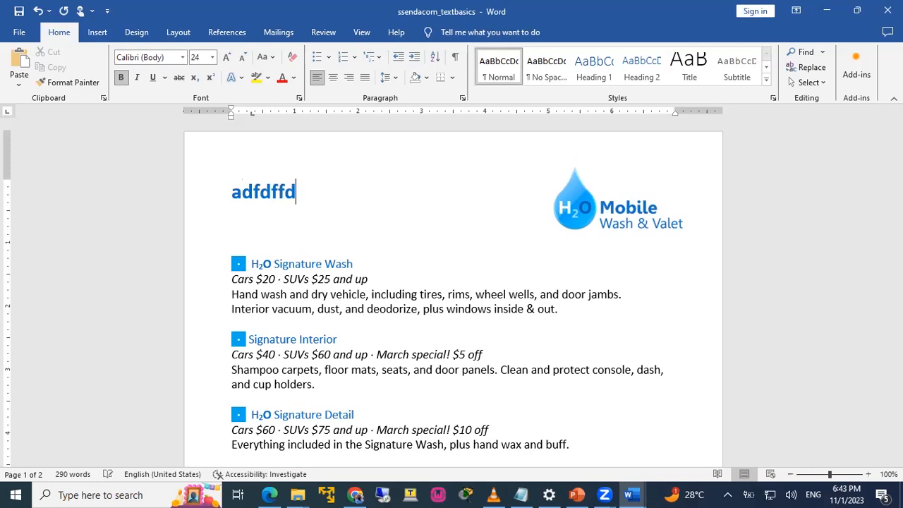
{"action": "key", "text": "BackSpace"}
{"action": "key", "text": "BackSpace"}
{"action": "key", "text": "BackSpace"}
{"action": "key", "text": "BackSpace"}
{"action": "key", "text": "BackSpace"}
{"action": "key", "text": "BackSpace"}
{"action": "key", "text": "Return"}
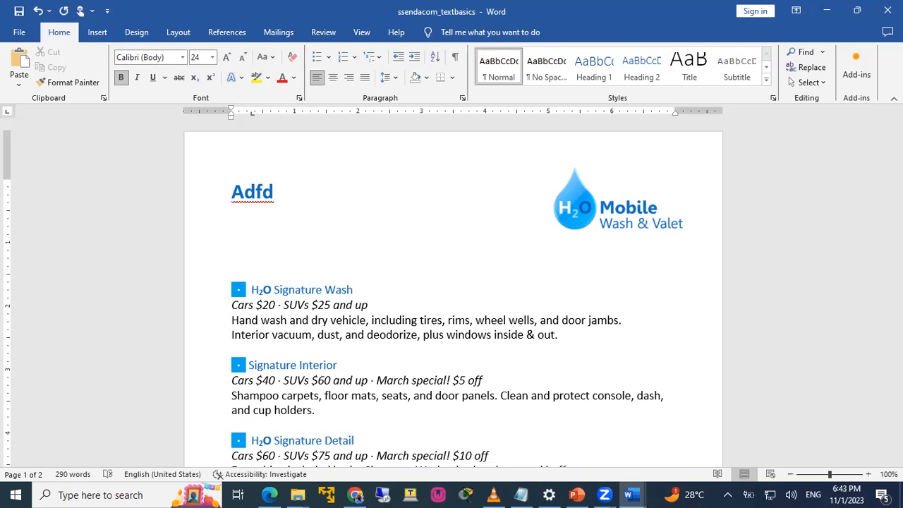
{"action": "type", "text": "Gjdhgd Lgdl"}
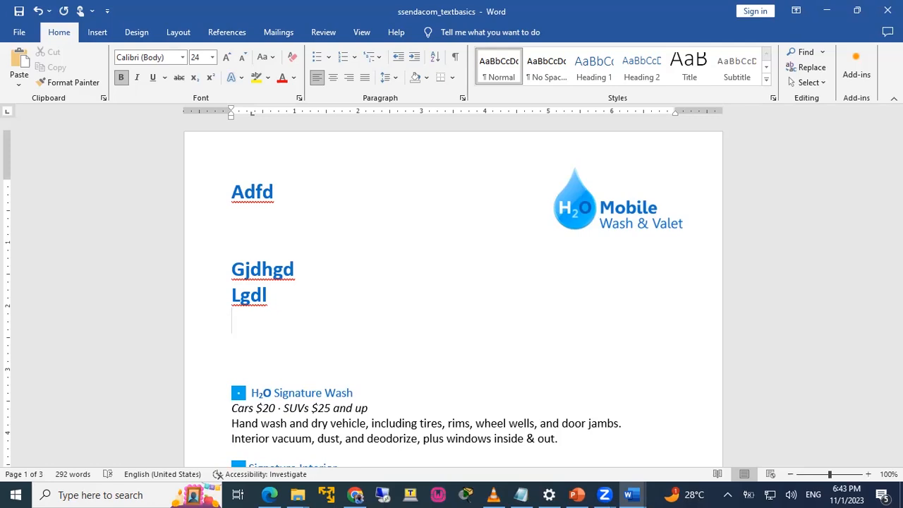
Erase the lines Gjdhgd and Lgdl with their blank lines, and shorten the heading to Ad.
{"action": "key", "text": "BackSpace"}
{"action": "key", "text": "BackSpace"}
{"action": "key", "text": "BackSpace"}
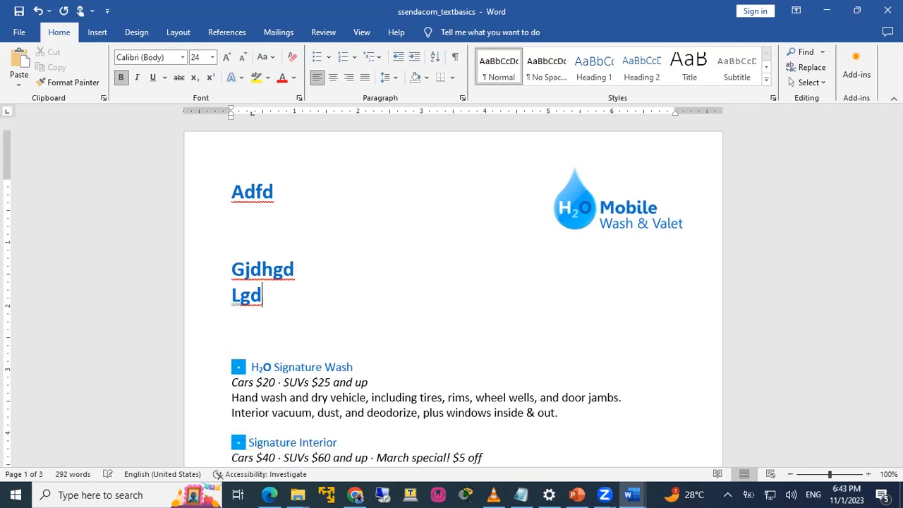
{"action": "key", "text": "BackSpace"}
{"action": "key", "text": "BackSpace"}
{"action": "key", "text": "BackSpace"}
{"action": "key", "text": "BackSpace"}
{"action": "key", "text": "BackSpace"}
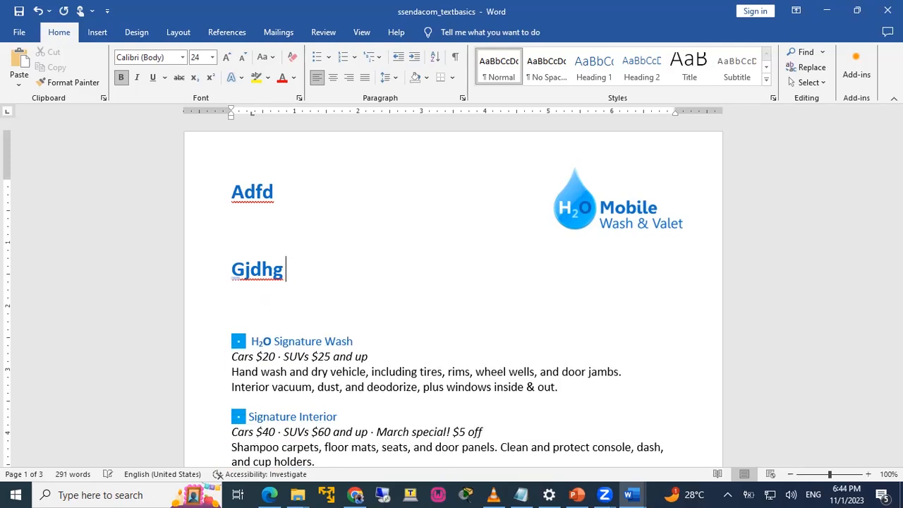
{"action": "key", "text": "BackSpace"}
{"action": "key", "text": "BackSpace"}
{"action": "key", "text": "BackSpace"}
{"action": "key", "text": "BackSpace"}
{"action": "key", "text": "BackSpace"}
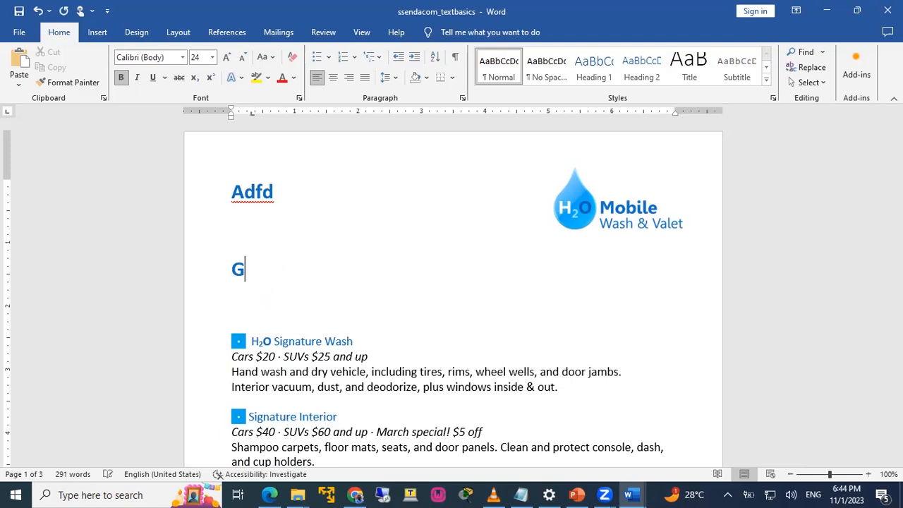
{"action": "key", "text": "BackSpace"}
{"action": "key", "text": "BackSpace"}
{"action": "key", "text": "BackSpace"}
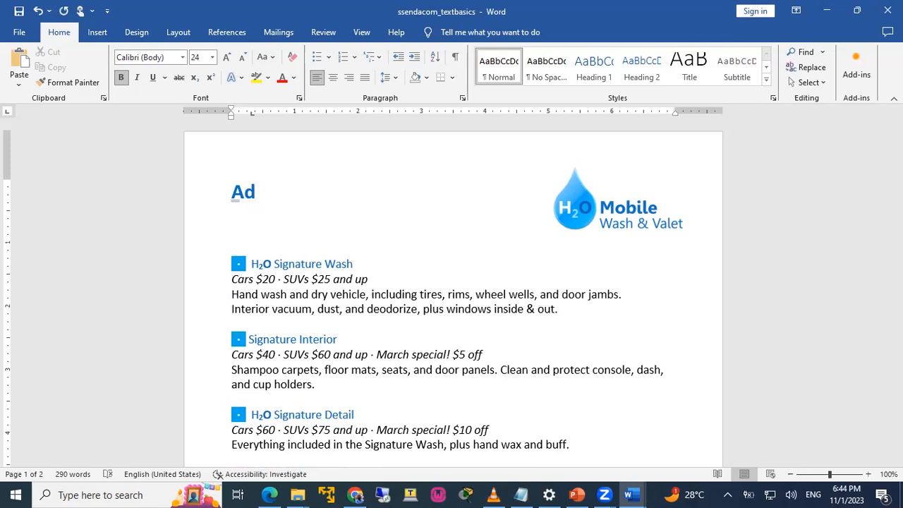
Delete the heading text Ad beside the H2O Mobile logo.
{"action": "left_click", "coordinate": [235, 192]}
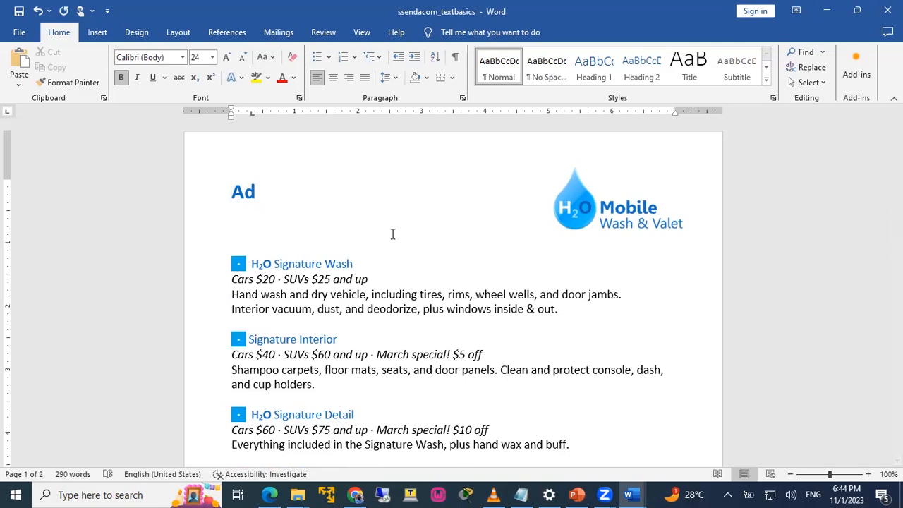
{"action": "key", "text": "Delete"}
{"action": "key", "text": "Delete"}
Delete the first letter of the word tires in the H2O Signature Wash description and undo the deletion.
{"action": "left_click", "coordinate": [311, 307]}
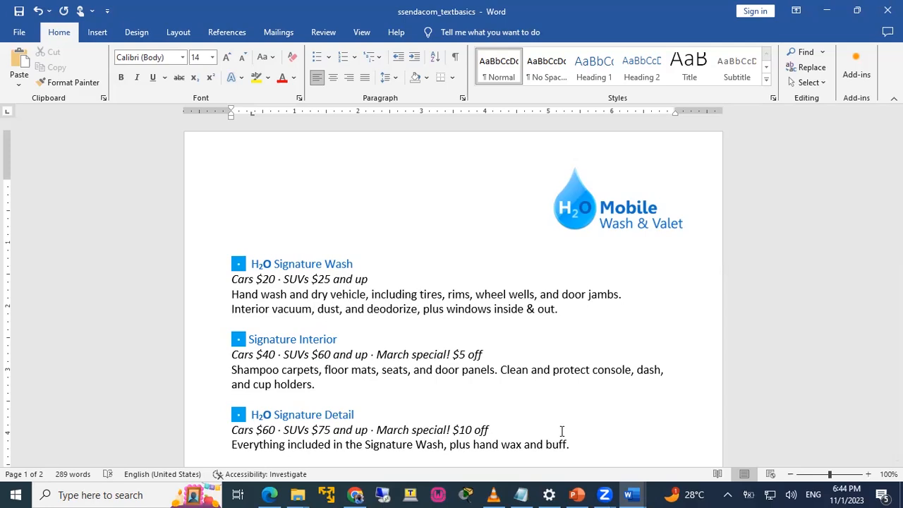
{"action": "key", "text": "BackSpace"}
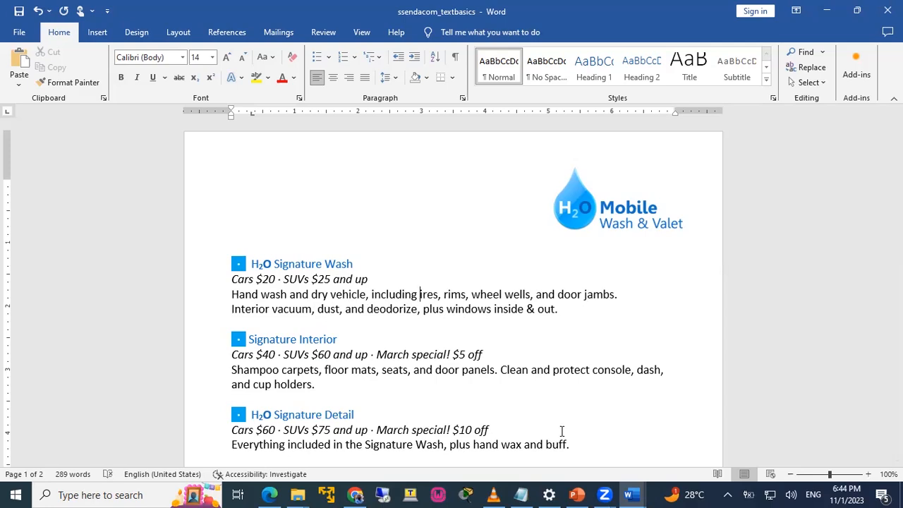
{"action": "key", "text": "ctrl+z"}
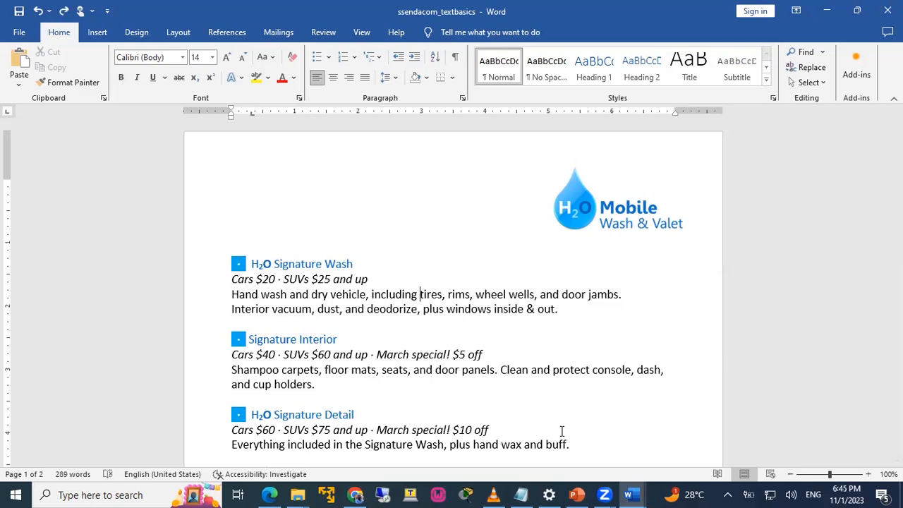
Erase the space before tires and the g of including in the H2O Signature Wash description, and restore both characters.
{"action": "key", "text": "BackSpace"}
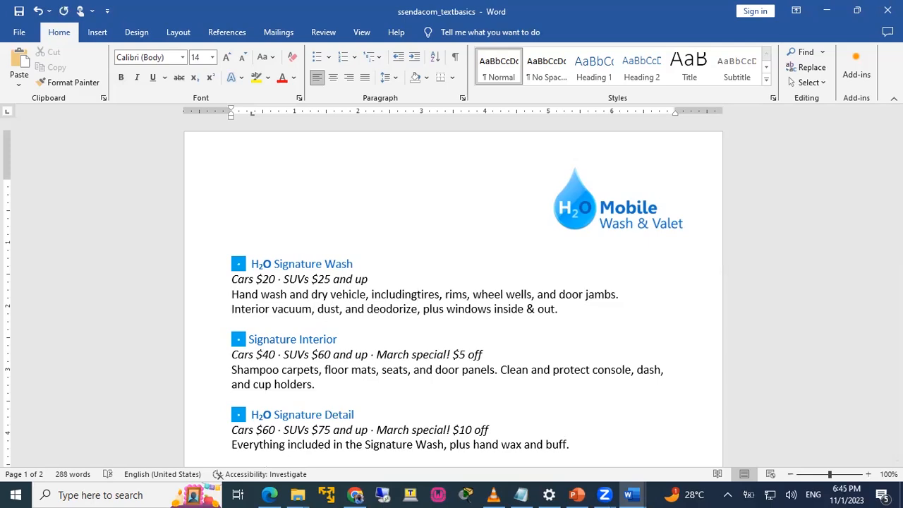
{"action": "key", "text": "BackSpace"}
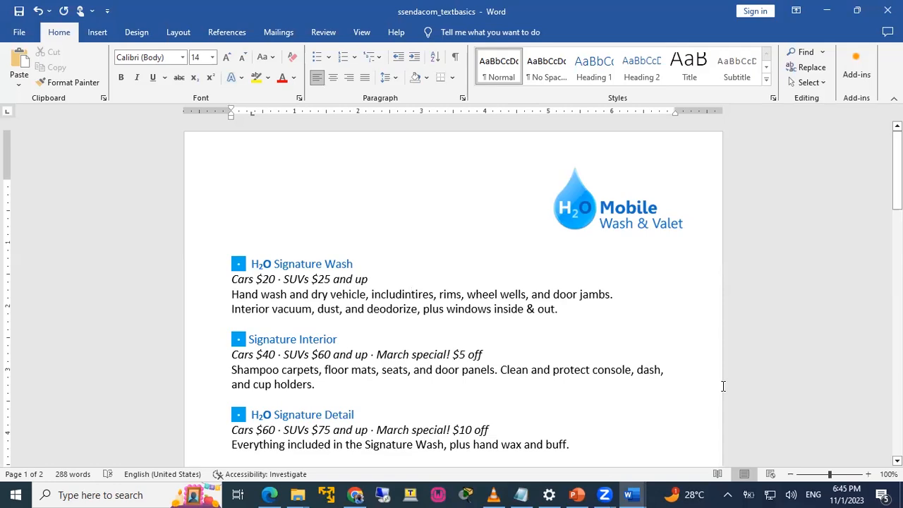
{"action": "type", "text": "g"}
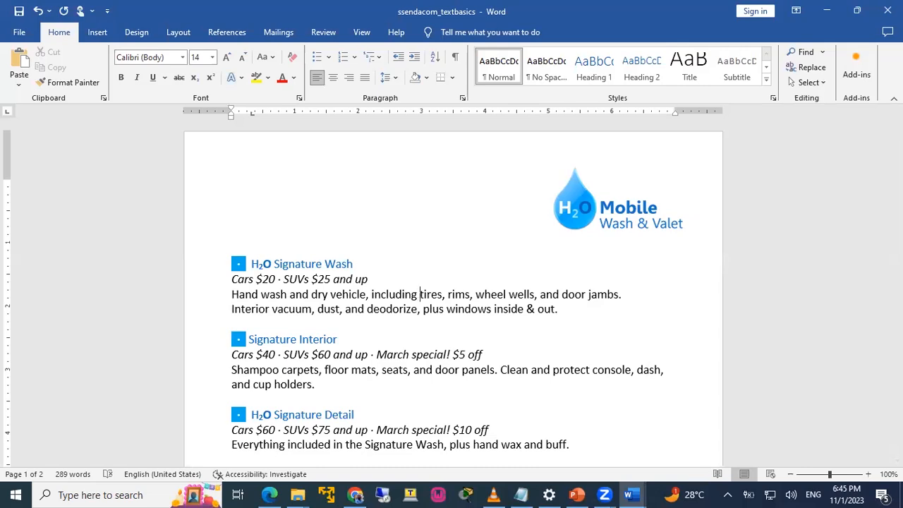
Widen the gap between including and tires with extra spaces, and erase them so a single space remains.
{"action": "key", "text": "Left"}
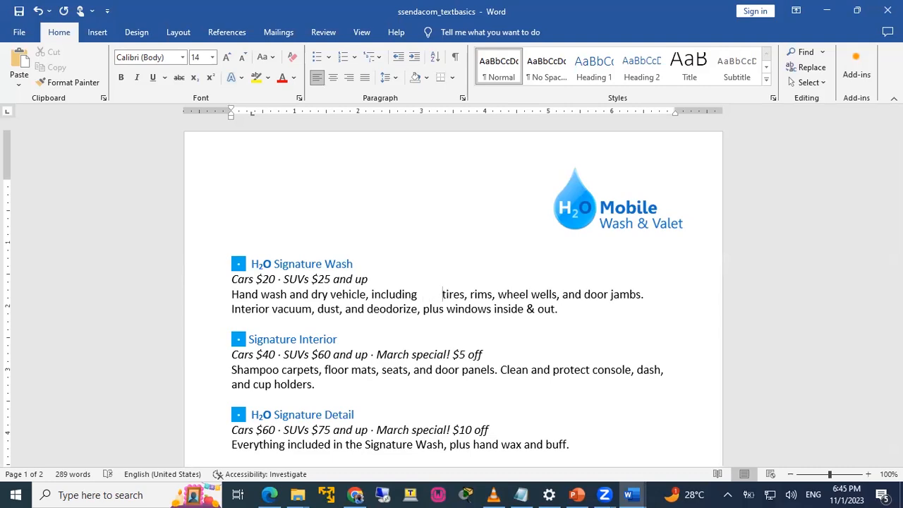
{"action": "key", "text": "BackSpace"}
{"action": "key", "text": "BackSpace"}
{"action": "key", "text": "BackSpace"}
{"action": "key", "text": "BackSpace"}
{"action": "key", "text": "BackSpace"}
{"action": "key", "text": "BackSpace"}
{"action": "key", "text": "BackSpace"}
{"action": "key", "text": "BackSpace"}
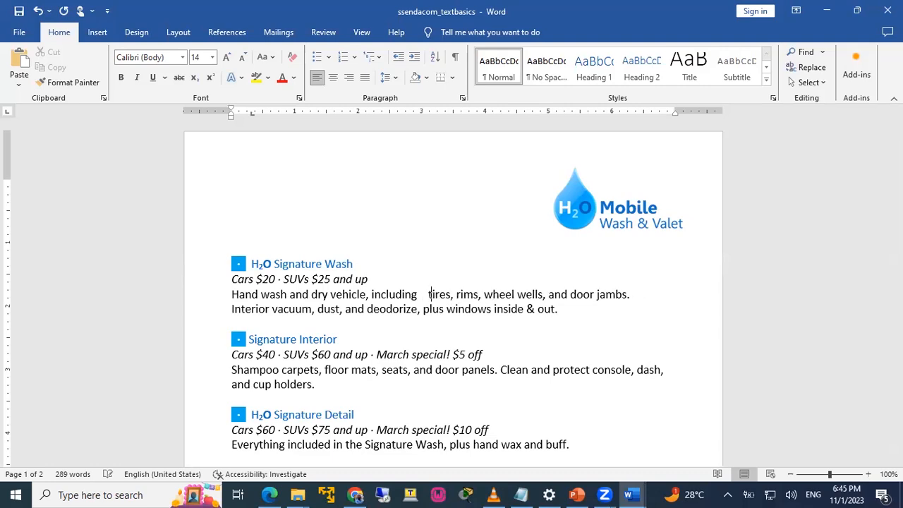
{"action": "key", "text": "BackSpace"}
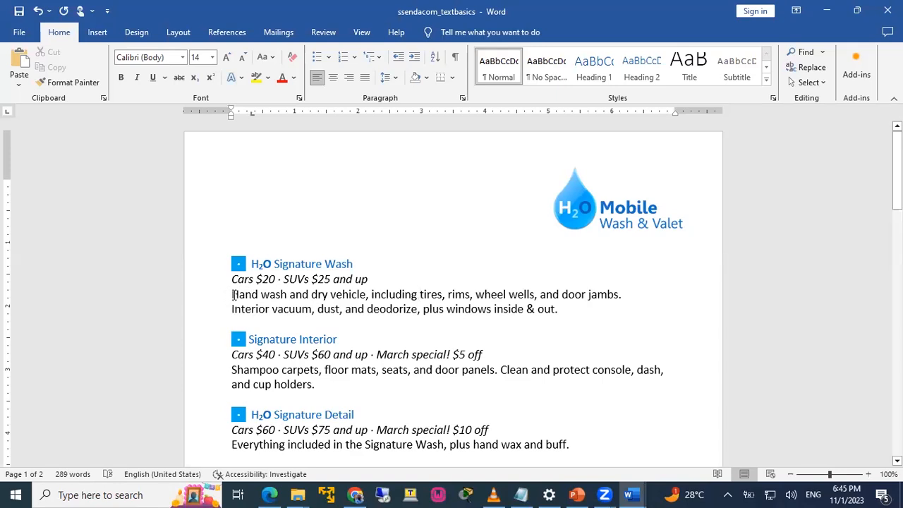
Select the word Hand at the start of the H2O Signature Wash description twice, clearing the selection each time.
{"action": "left_click_drag", "start_coordinate": [233, 294], "coordinate": [258, 295]}
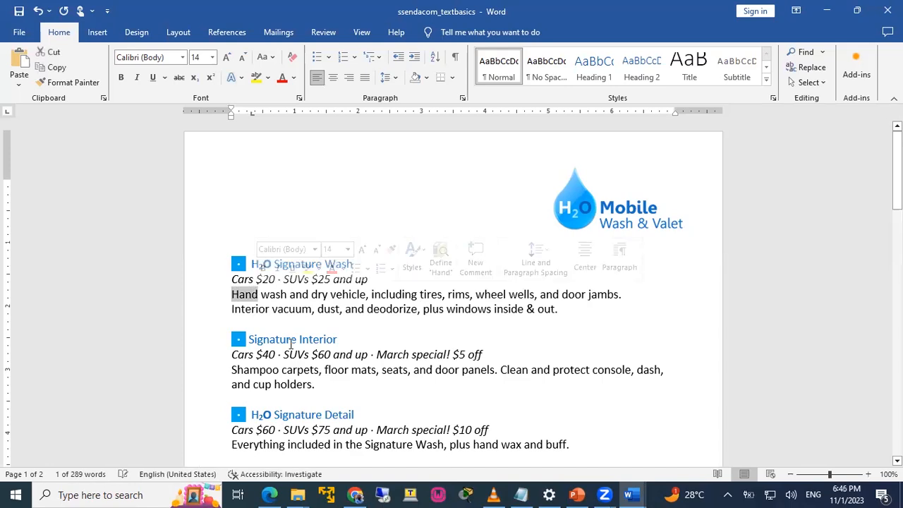
{"action": "left_click", "coordinate": [233, 296]}
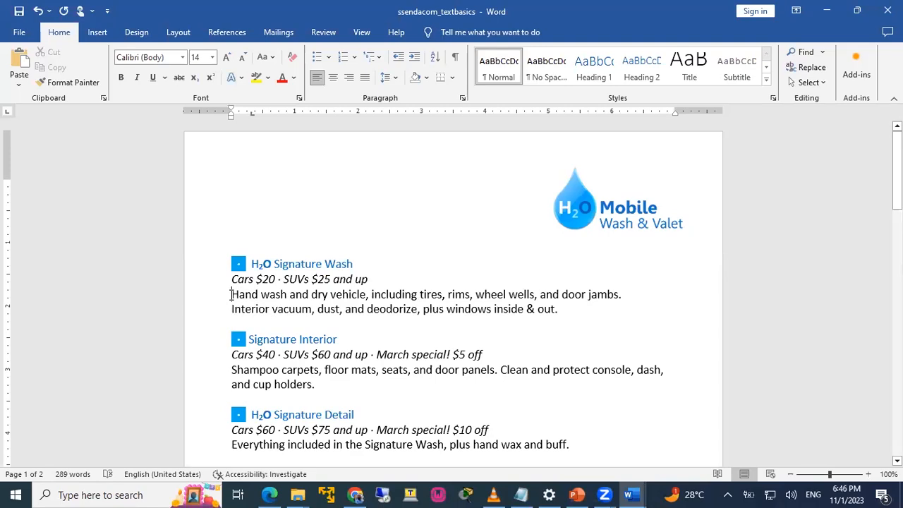
{"action": "left_click_drag", "start_coordinate": [231, 294], "coordinate": [257, 295]}
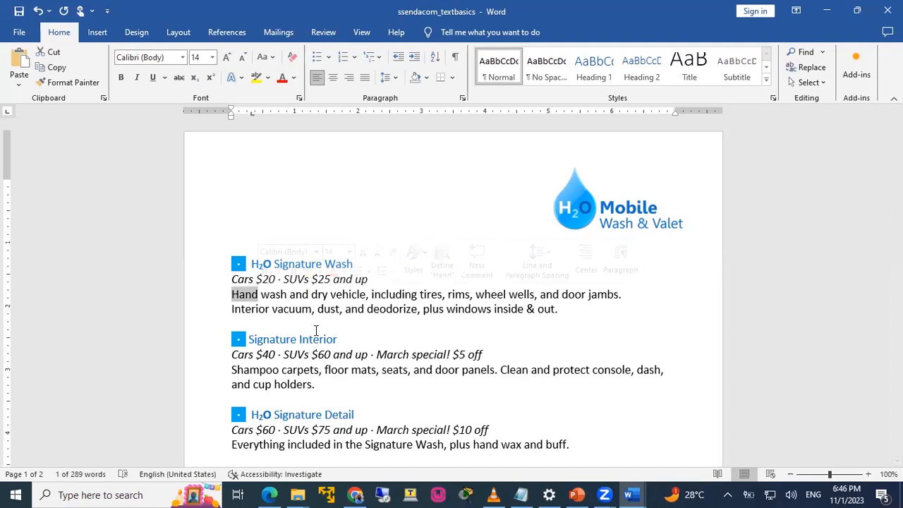
{"action": "left_click", "coordinate": [241, 301]}
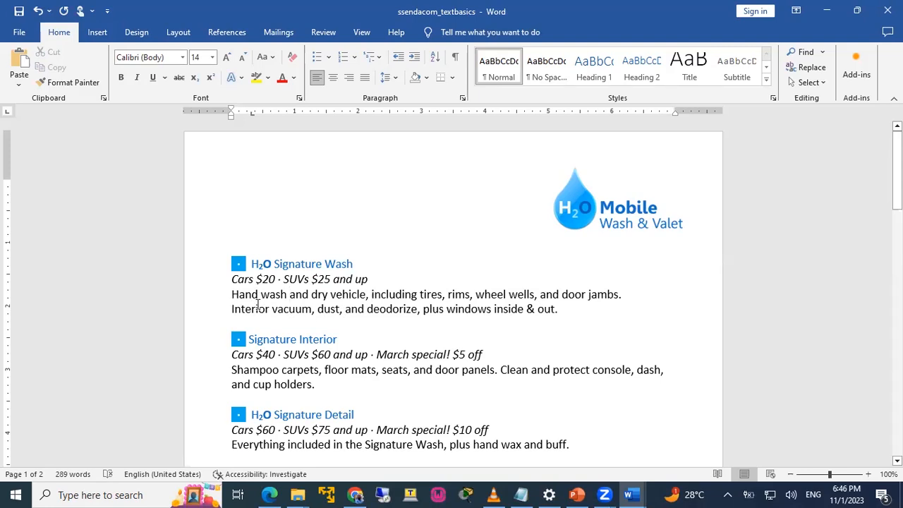
Select the phrase Hand wash and dry vehicle, and select that whole line through door jambs.
{"action": "left_click", "coordinate": [234, 294]}
{"action": "left_click_drag", "start_coordinate": [235, 295], "coordinate": [366, 295]}
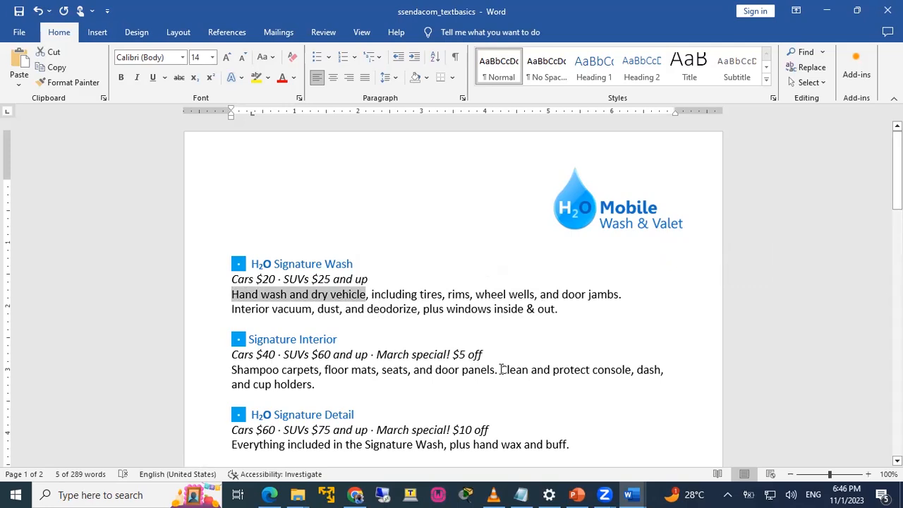
{"action": "left_click", "coordinate": [259, 296]}
{"action": "left_click_drag", "start_coordinate": [233, 294], "coordinate": [644, 293]}
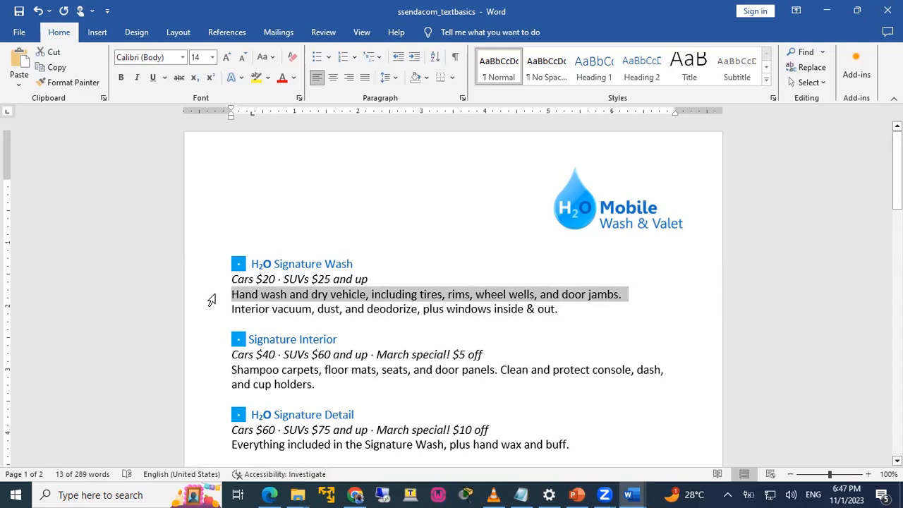
Select whole lines one at a time, from the Hand wash line down to the Shampoo carpets line.
{"action": "left_click", "coordinate": [212, 299]}
{"action": "left_click", "coordinate": [211, 300]}
{"action": "left_click", "coordinate": [291, 297]}
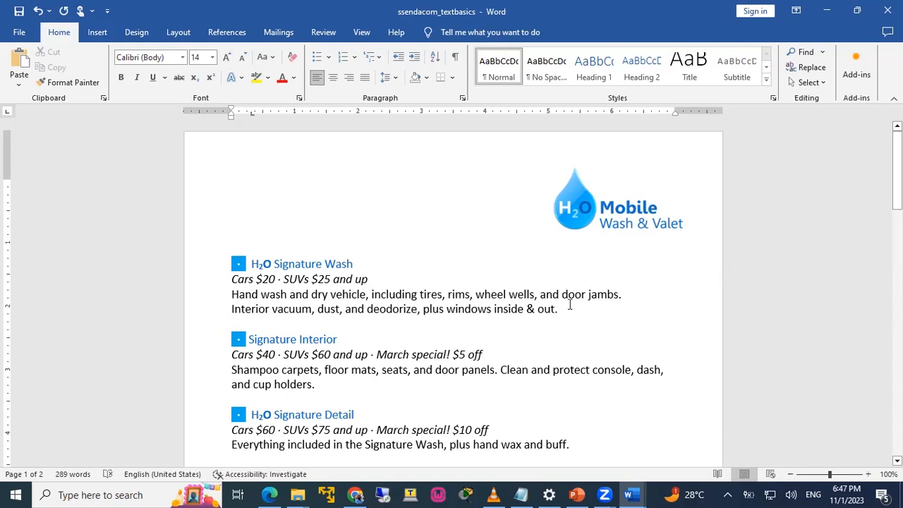
{"action": "left_click", "coordinate": [212, 315]}
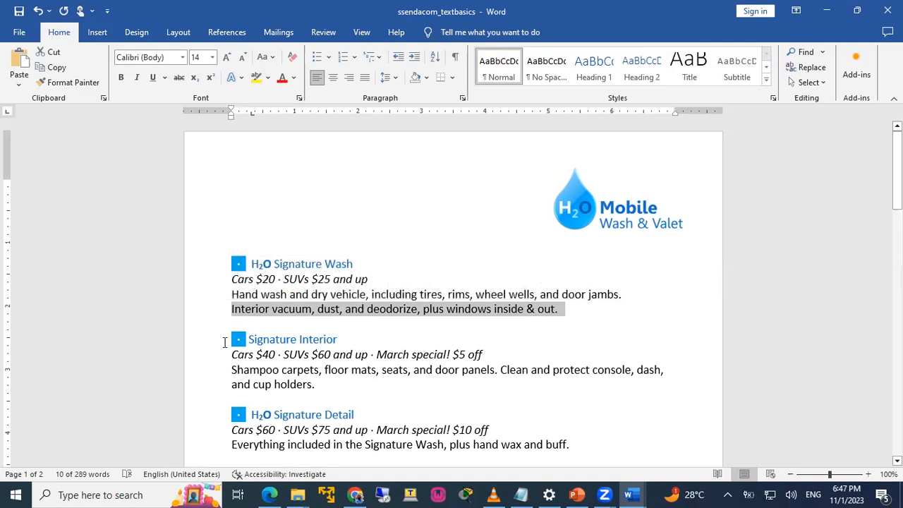
{"action": "left_click", "coordinate": [225, 343]}
{"action": "left_click", "coordinate": [212, 350]}
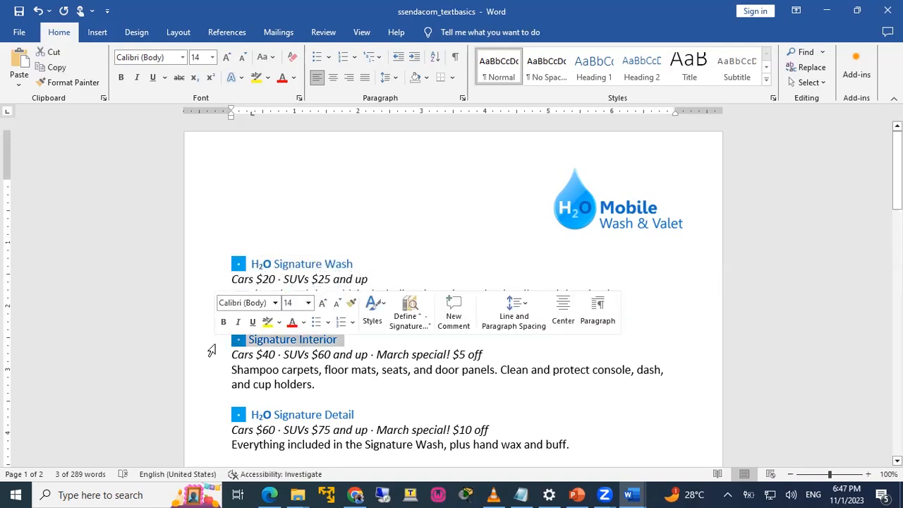
{"action": "left_click", "coordinate": [212, 370]}
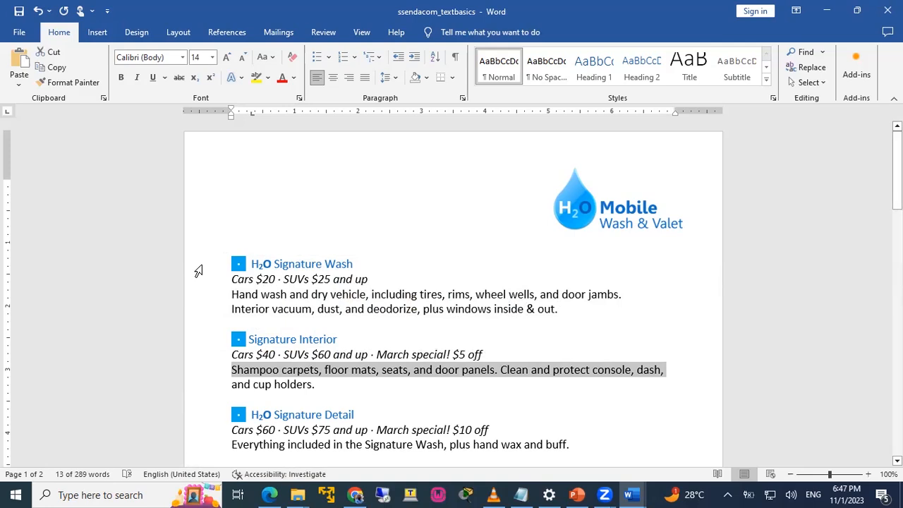
Select all lines from the H2O Signature Wash heading through the Paint Correction & Protection pricing line, and clear the selection.
{"action": "left_click_drag", "start_coordinate": [199, 272], "coordinate": [204, 471]}
{"action": "mouse_move", "coordinate": [204, 351]}
{"action": "left_mouse_down"}
{"action": "mouse_move", "coordinate": [204, 316]}
{"action": "mouse_move", "coordinate": [207, 390]}
{"action": "mouse_move", "coordinate": [203, 287]}
{"action": "mouse_move", "coordinate": [197, 328]}
{"action": "mouse_move", "coordinate": [210, 446]}
{"action": "mouse_move", "coordinate": [216, 394]}
{"action": "mouse_move", "coordinate": [212, 409]}
{"action": "left_mouse_up"}
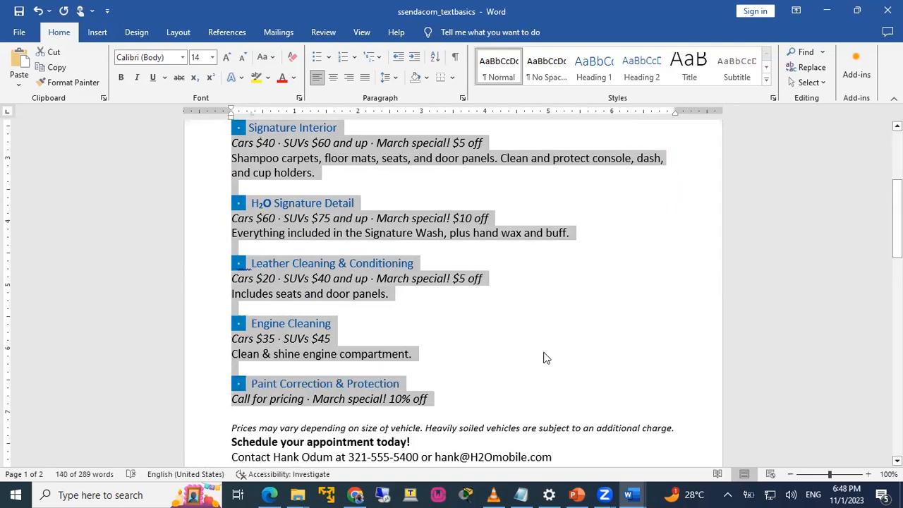
{"action": "scroll", "coordinate": [543, 358], "scroll_direction": "up", "scroll_amount": 3}
{"action": "scroll", "coordinate": [544, 357], "scroll_direction": "up", "scroll_amount": 2}
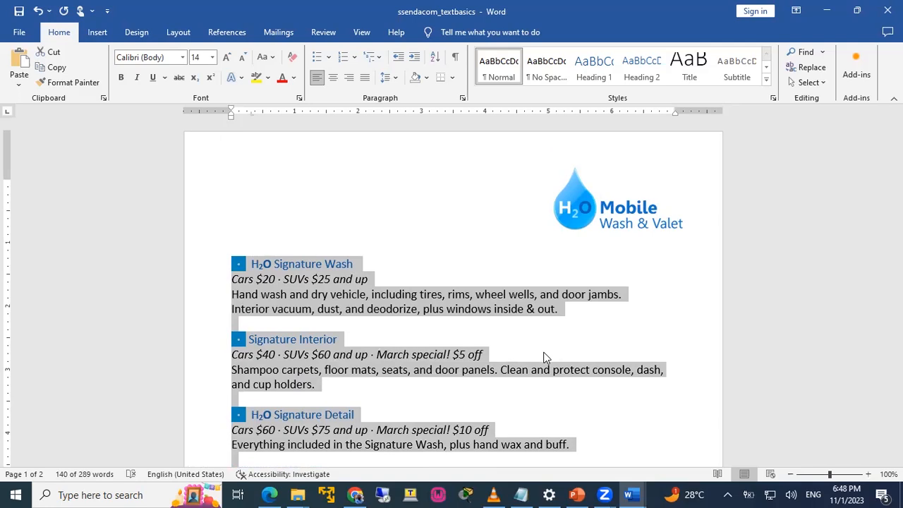
{"action": "left_click", "coordinate": [550, 253]}
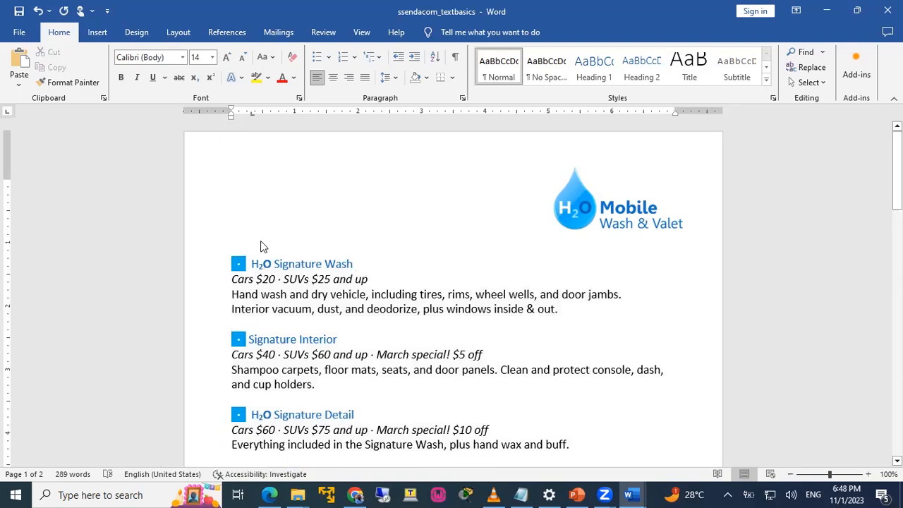
Select the entire document, look over the selection across both pages, and return to the document's beginning.
{"action": "key", "text": "ctrl+a"}
{"action": "scroll", "coordinate": [437, 357], "scroll_direction": "down", "scroll_amount": 3}
{"action": "scroll", "coordinate": [437, 357], "scroll_direction": "down", "scroll_amount": 10}
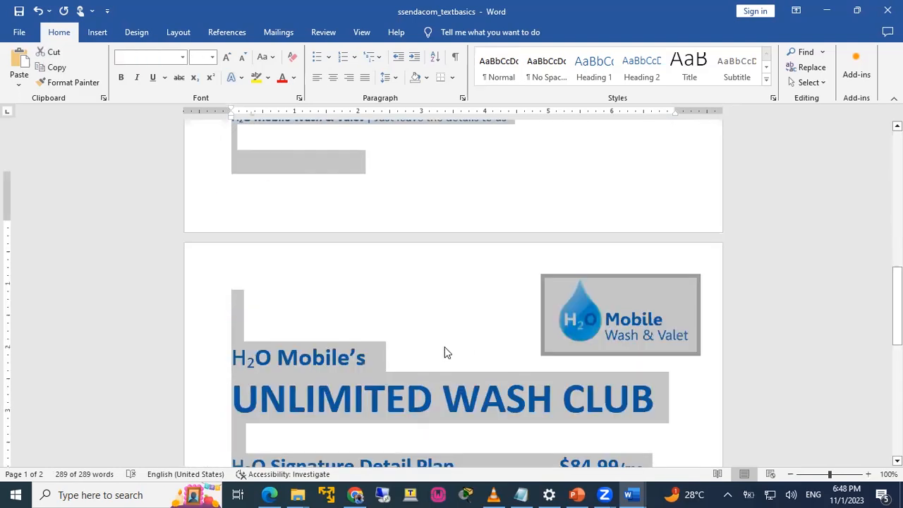
{"action": "scroll", "coordinate": [434, 343], "scroll_direction": "up", "scroll_amount": 15}
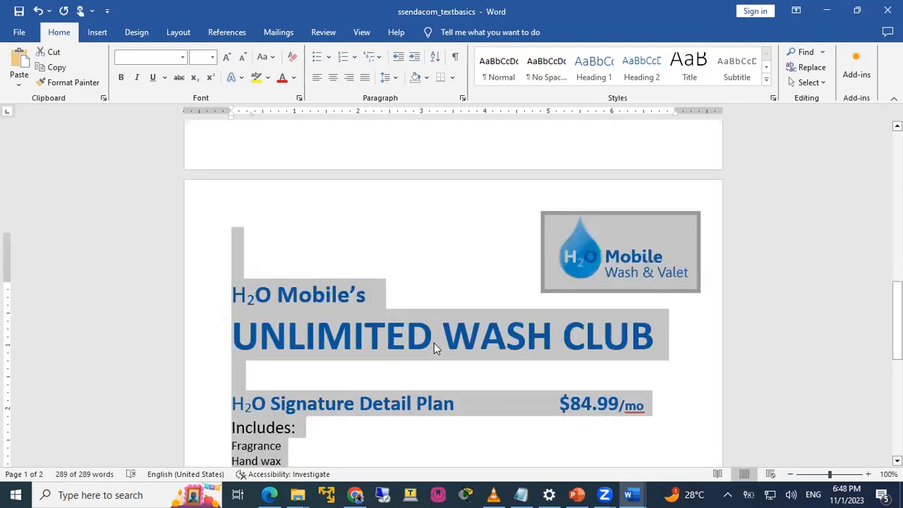
{"action": "key", "text": "ctrl+Home"}
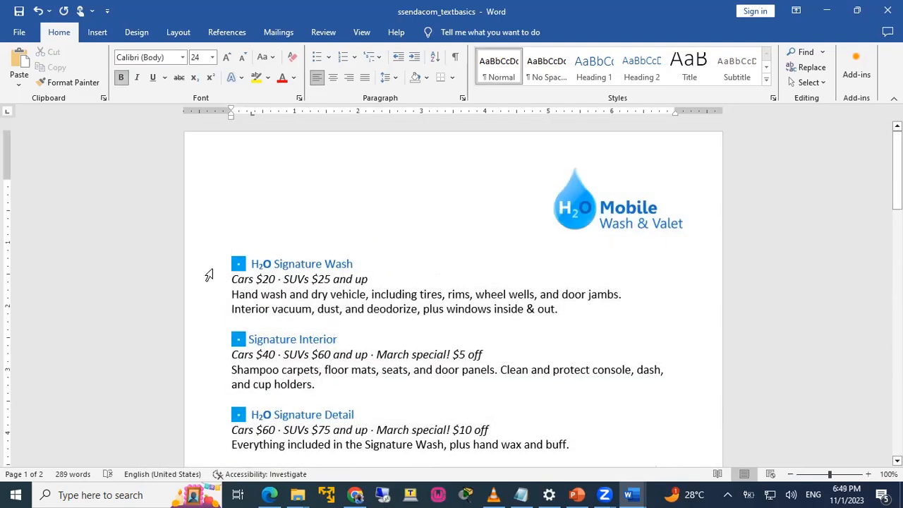
Set the font of the H2O Signature Wash heading line to Arial Black.
{"action": "left_click", "coordinate": [283, 262]}
{"action": "left_click", "coordinate": [209, 268]}
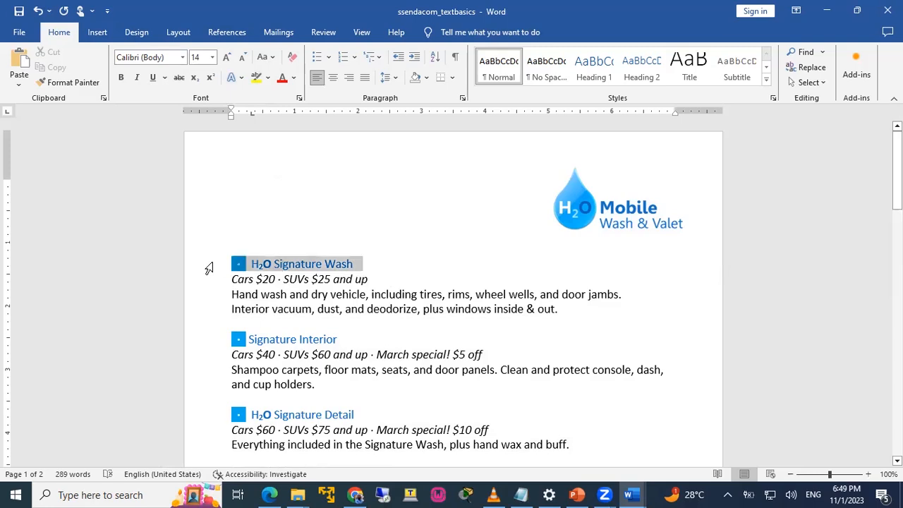
{"action": "left_click", "coordinate": [181, 58]}
{"action": "left_click", "coordinate": [181, 57]}
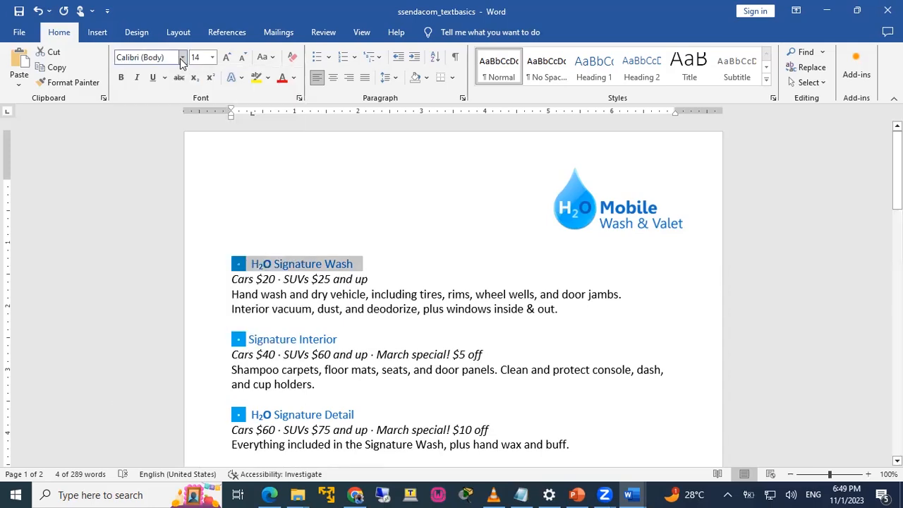
{"action": "left_click", "coordinate": [181, 57]}
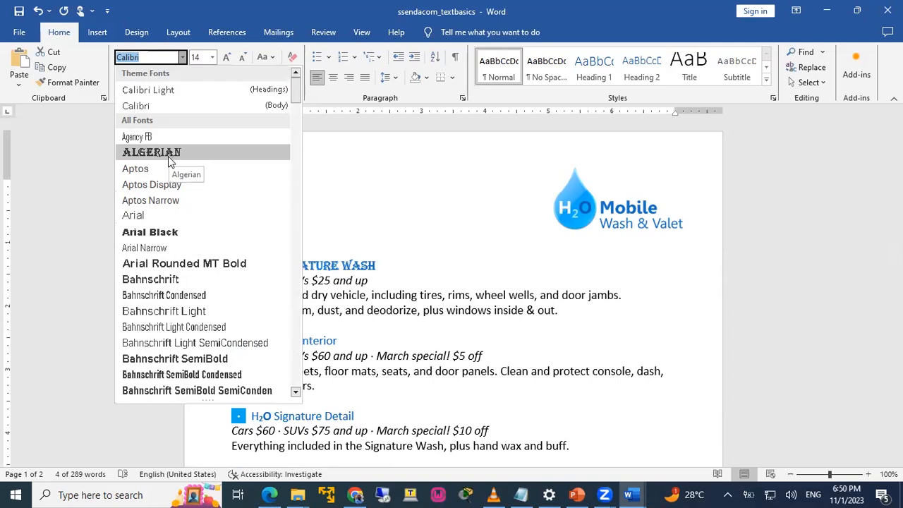
{"action": "left_click", "coordinate": [160, 231]}
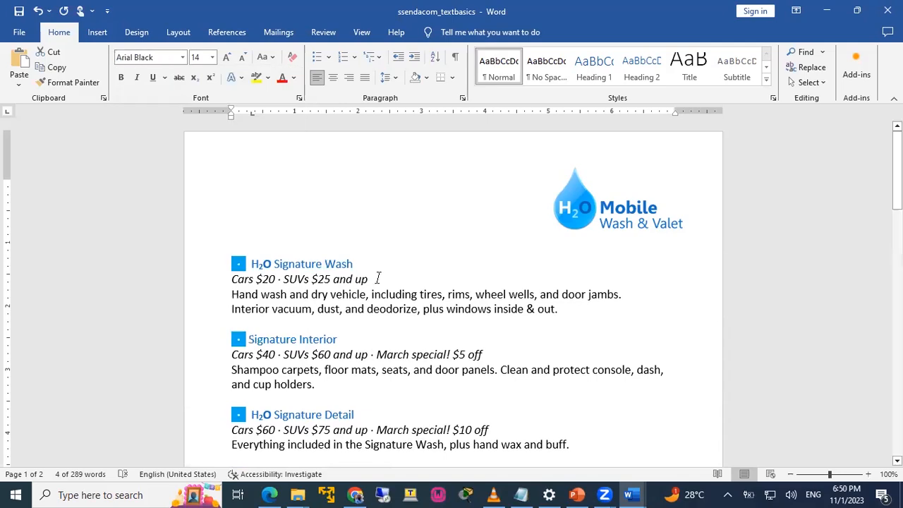
{"action": "left_click", "coordinate": [463, 263]}
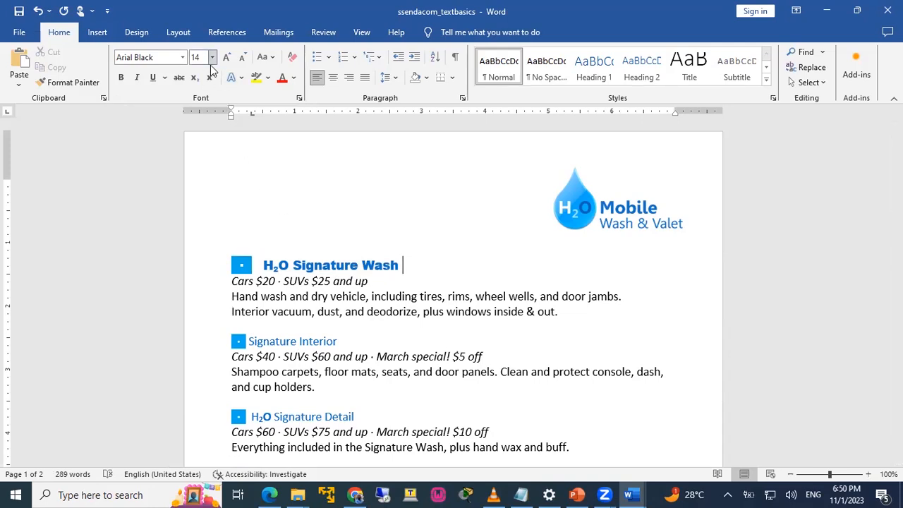
Set the font size of the H2O Signature Wash heading line to 36.
{"action": "left_click", "coordinate": [165, 63]}
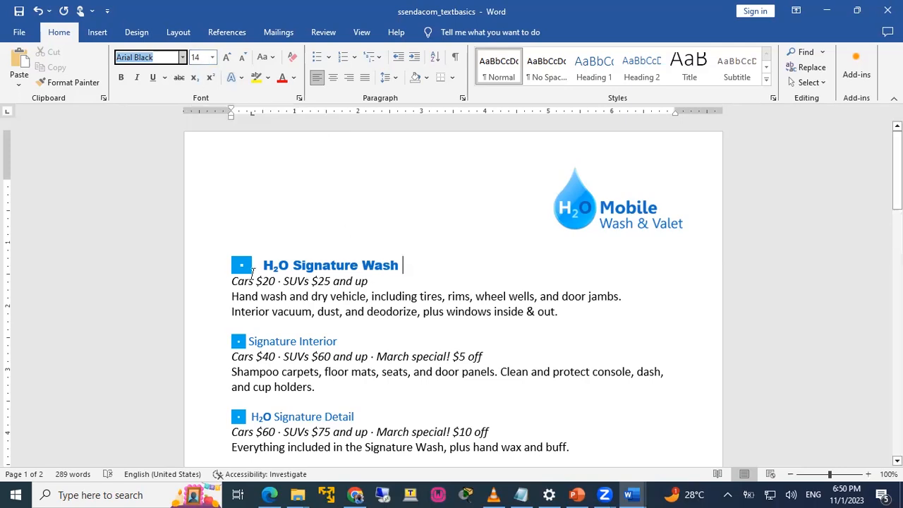
{"action": "left_click", "coordinate": [209, 268]}
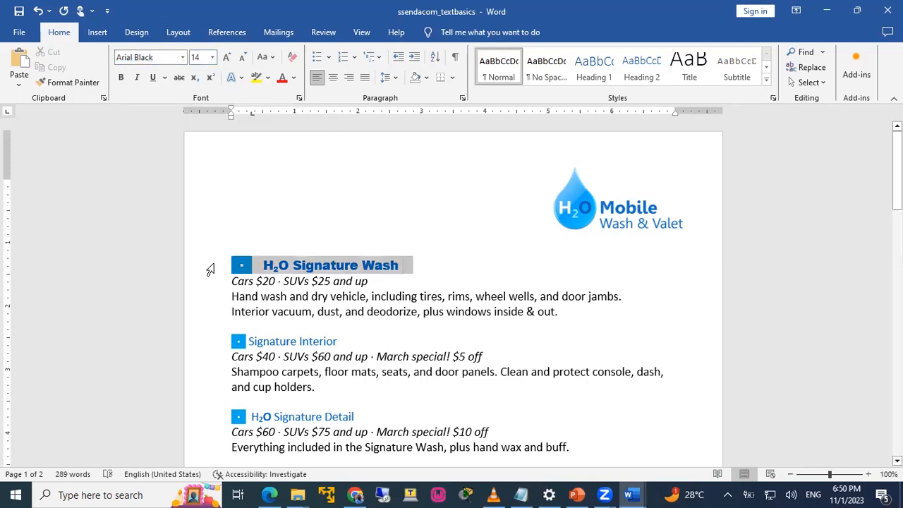
{"action": "left_click", "coordinate": [211, 58]}
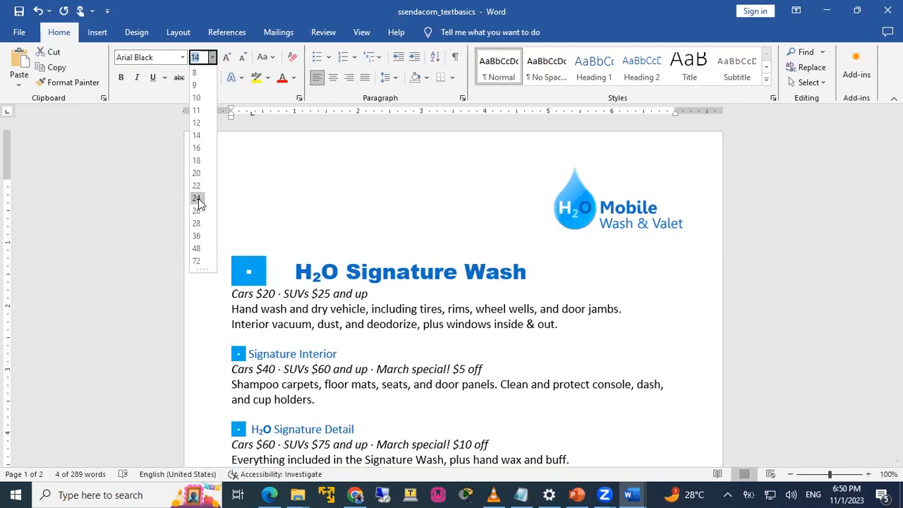
{"action": "left_click", "coordinate": [196, 238]}
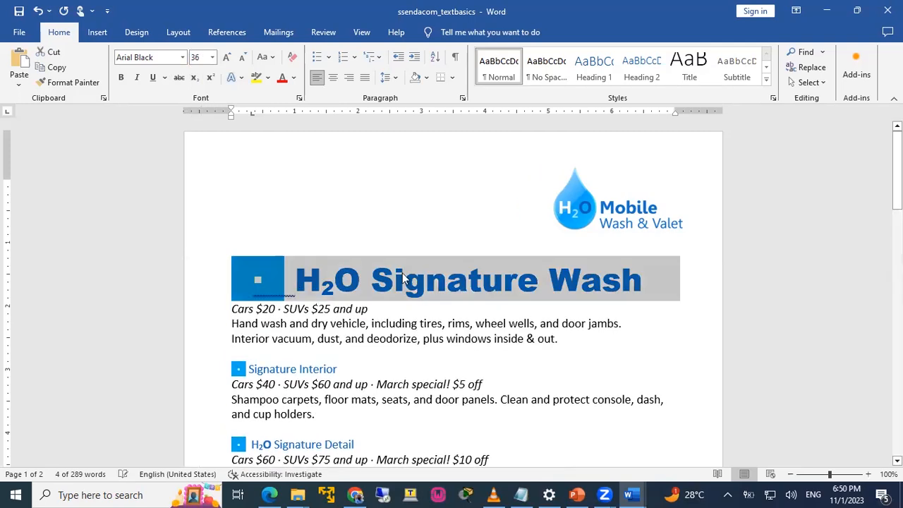
{"action": "left_click", "coordinate": [453, 308]}
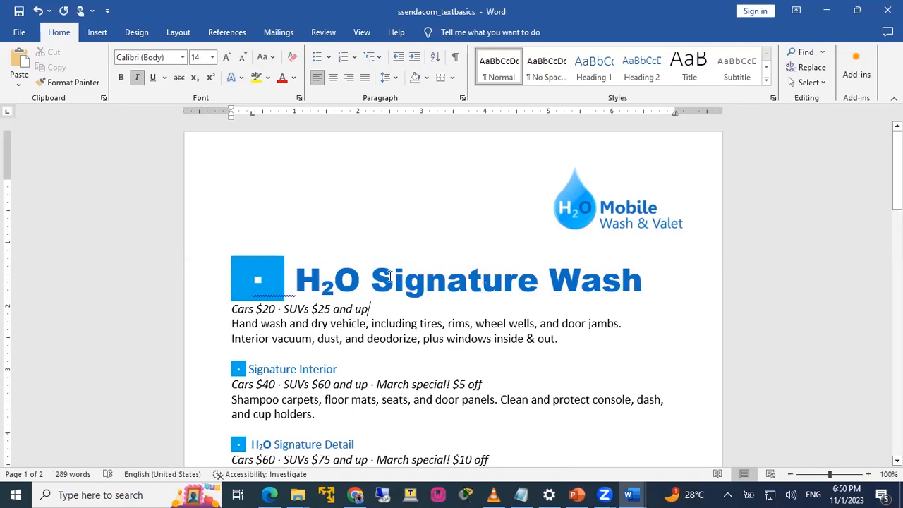
Try stepping the font size up and back down at the end of the Cars $20 pricing line without selecting text.
{"action": "left_click", "coordinate": [226, 58]}
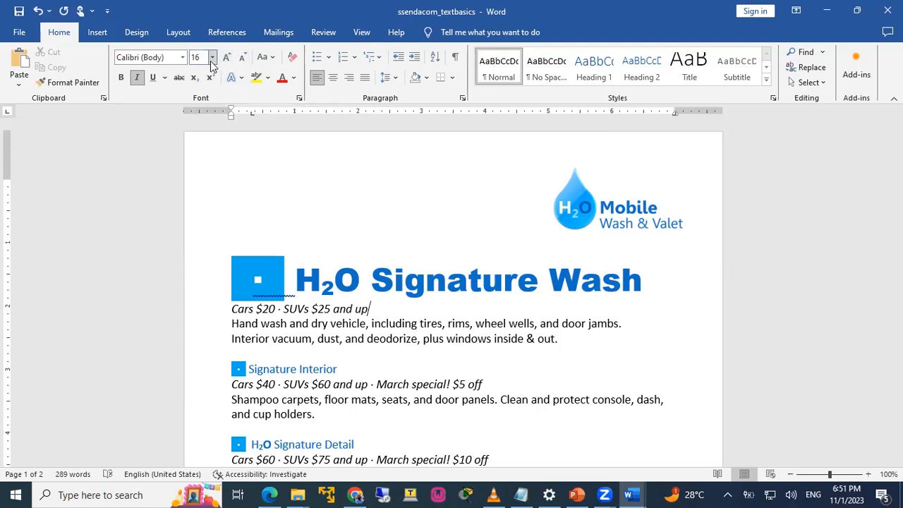
{"action": "left_click", "coordinate": [226, 60]}
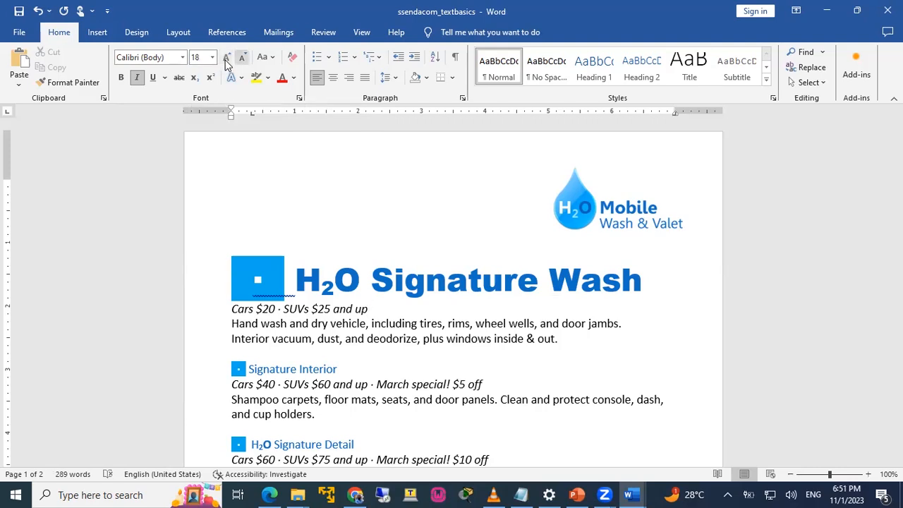
{"action": "left_click", "coordinate": [226, 60]}
{"action": "left_click", "coordinate": [241, 57]}
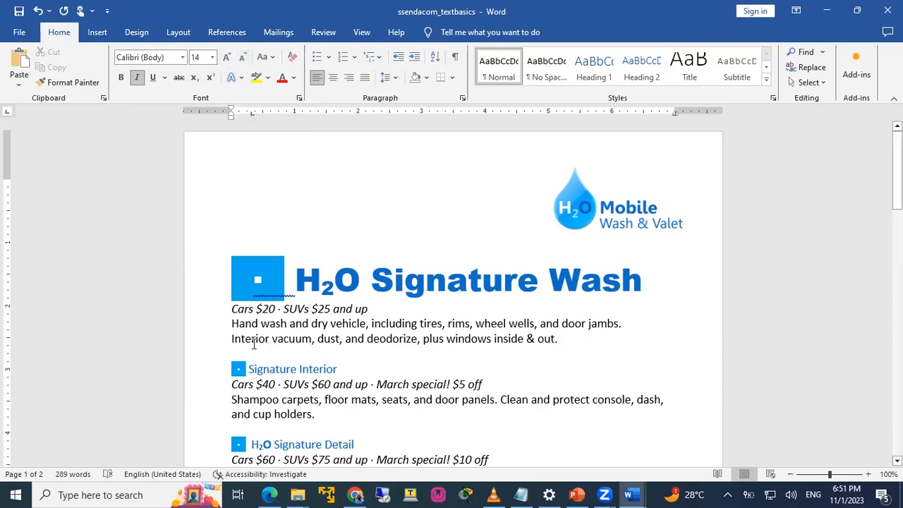
Enlarge the Signature Interior heading to 18 points, and reduce its font size to 12.
{"action": "left_click", "coordinate": [209, 373]}
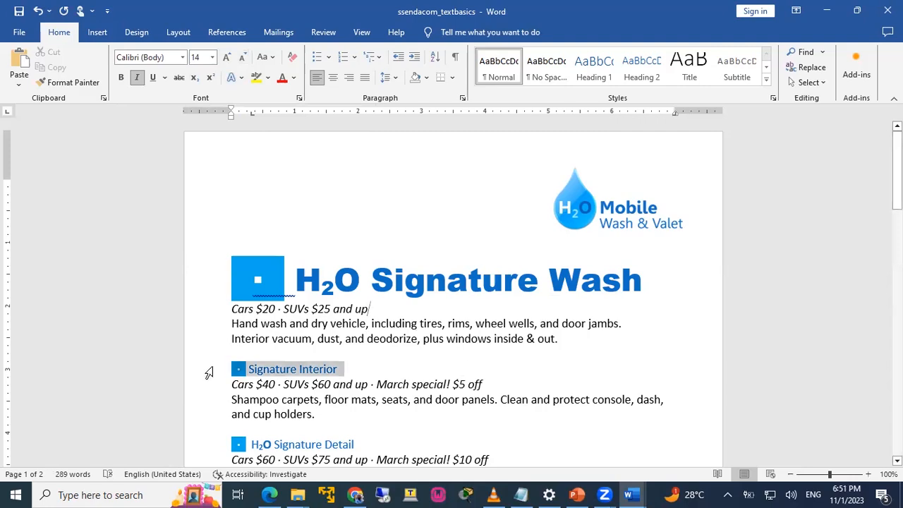
{"action": "left_click", "coordinate": [212, 59]}
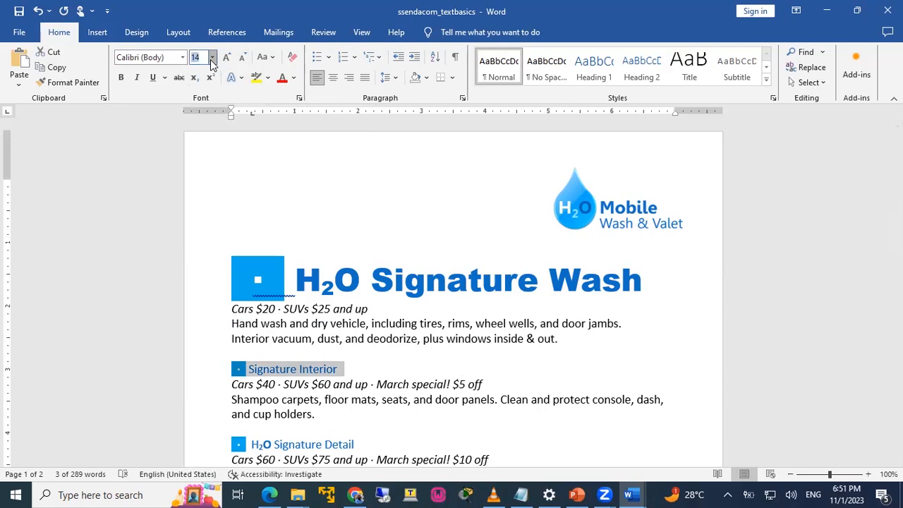
{"action": "key", "text": "Escape"}
{"action": "left_click", "coordinate": [227, 62]}
{"action": "left_click", "coordinate": [227, 62]}
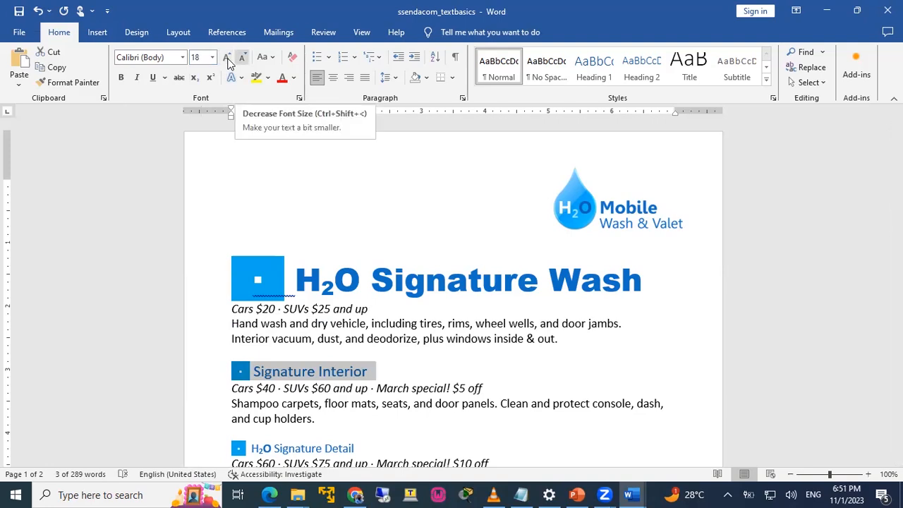
{"action": "left_click", "coordinate": [227, 63]}
{"action": "left_click", "coordinate": [227, 62]}
{"action": "left_click", "coordinate": [227, 62]}
Change the font color of the word Shampoo in the Signature Interior description to standard red.
{"action": "scroll", "coordinate": [445, 269], "scroll_direction": "down", "scroll_amount": 2}
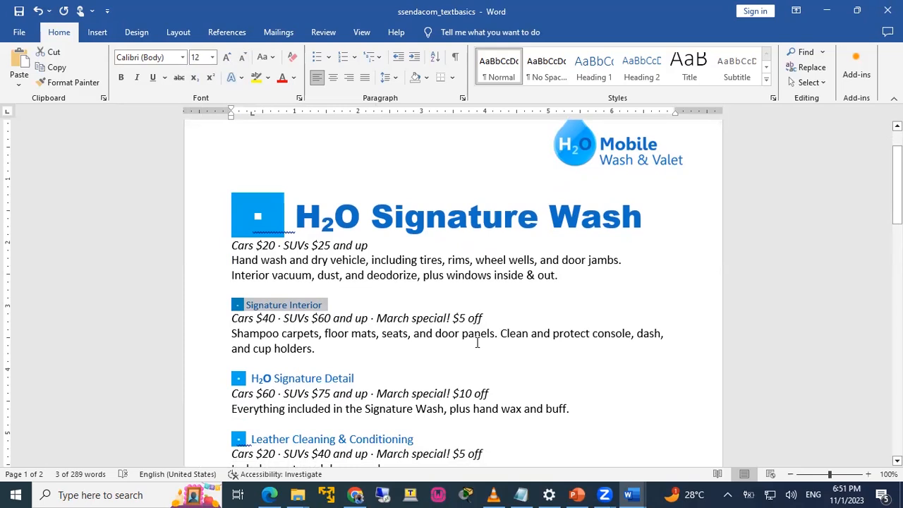
{"action": "left_click", "coordinate": [220, 338]}
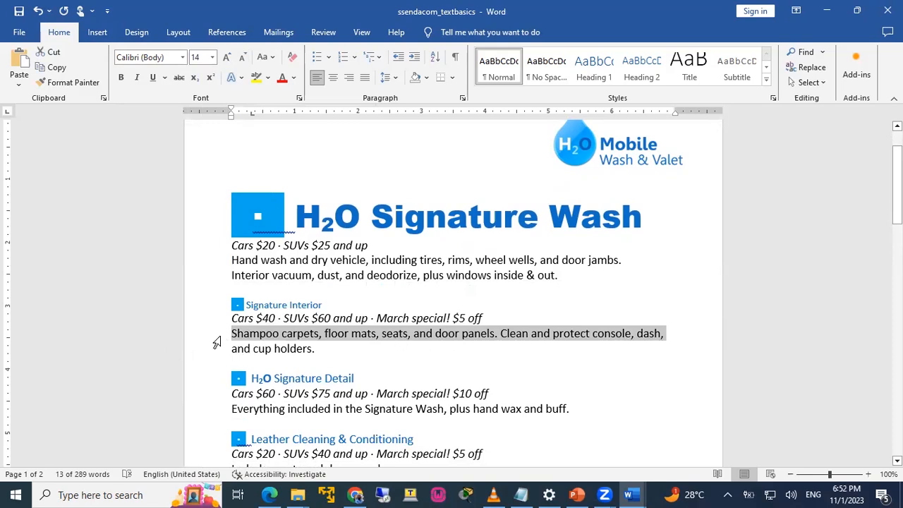
{"action": "left_click", "coordinate": [251, 337]}
{"action": "left_click_drag", "start_coordinate": [235, 332], "coordinate": [279, 334]}
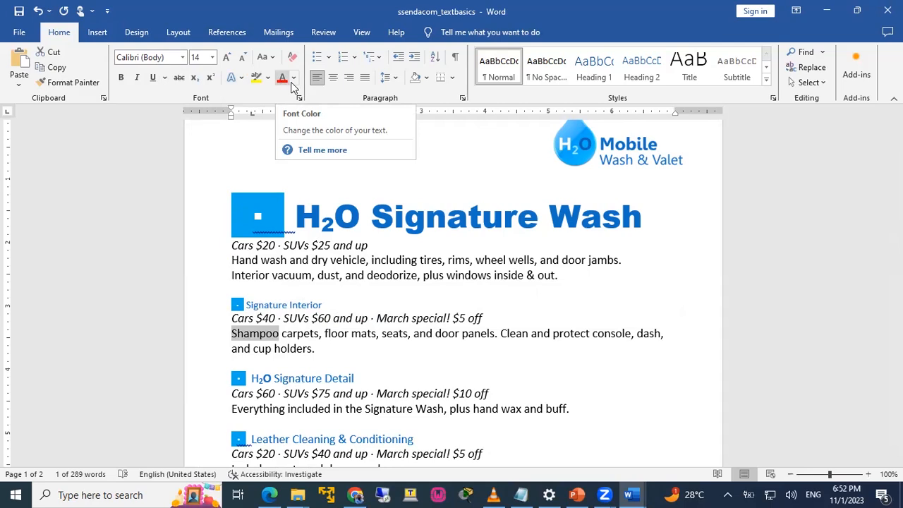
{"action": "left_click", "coordinate": [294, 78]}
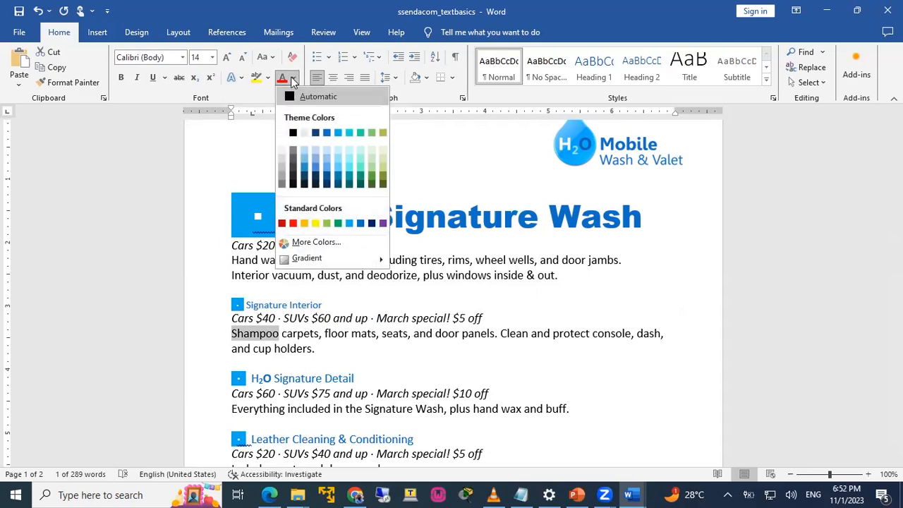
{"action": "left_click", "coordinate": [295, 79]}
{"action": "left_click", "coordinate": [292, 80]}
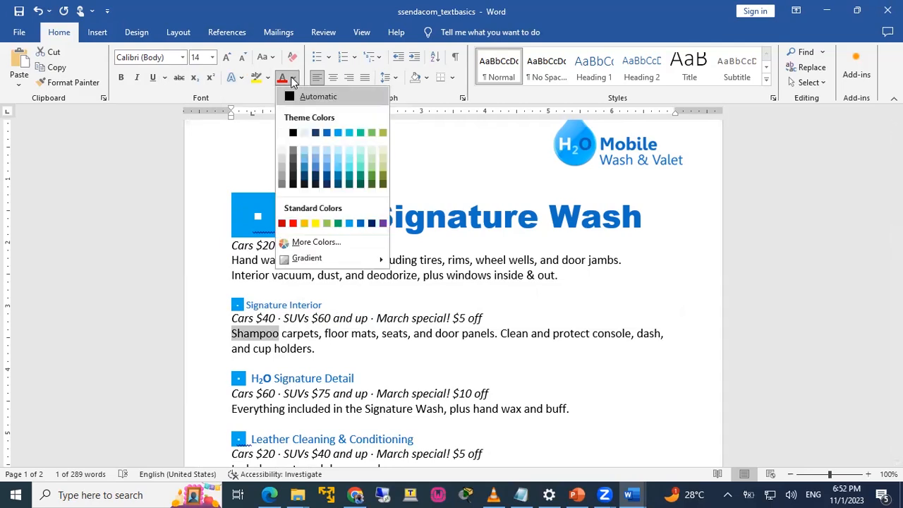
{"action": "left_click", "coordinate": [297, 226]}
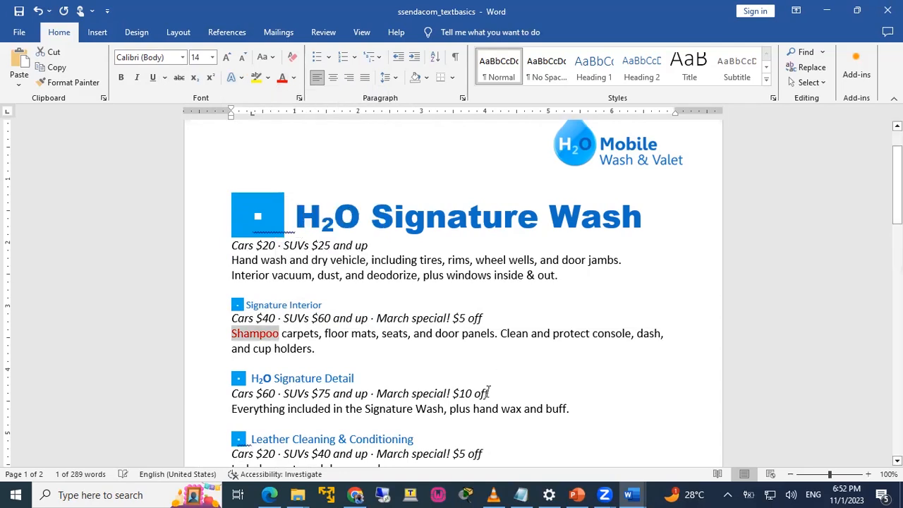
Change the font color of "floor mats" in the Signature Interior description to a dark green theme color.
{"action": "left_click_drag", "start_coordinate": [325, 334], "coordinate": [375, 334]}
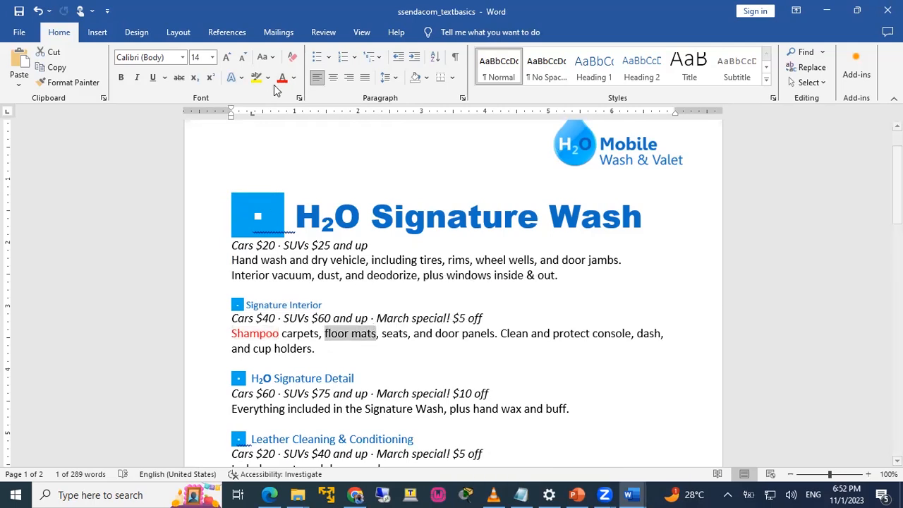
{"action": "left_click", "coordinate": [293, 79]}
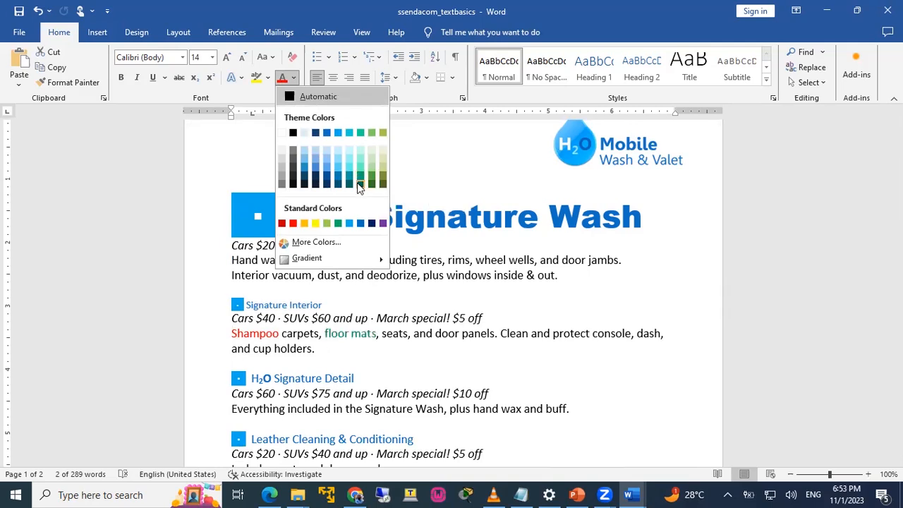
{"action": "key", "text": "Escape"}
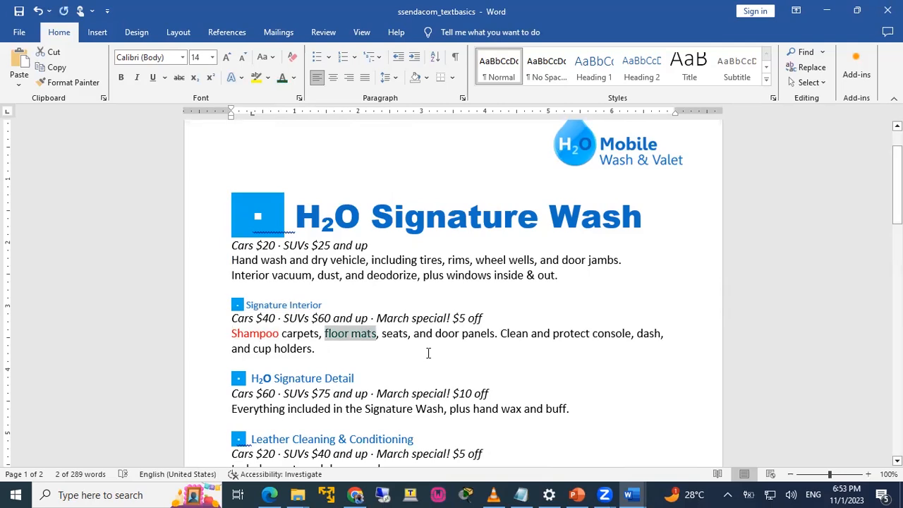
Change the font color of "Clean and protect console" to the darkest shade of the dark blue theme color.
{"action": "left_click_drag", "start_coordinate": [502, 333], "coordinate": [631, 332]}
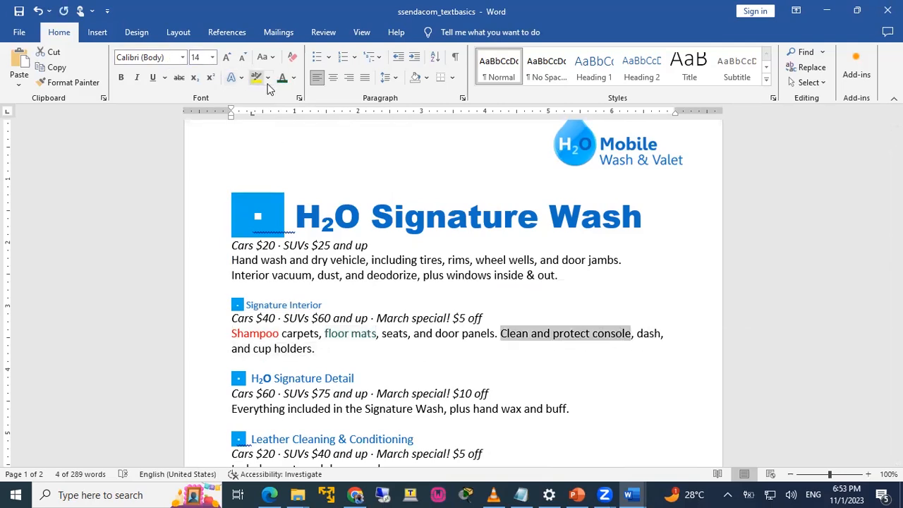
{"action": "left_click", "coordinate": [294, 79]}
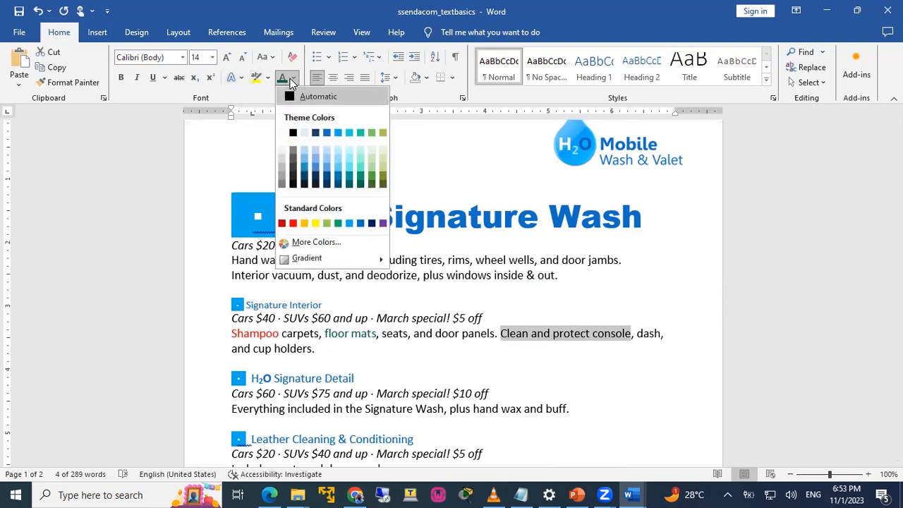
{"action": "left_click", "coordinate": [314, 184]}
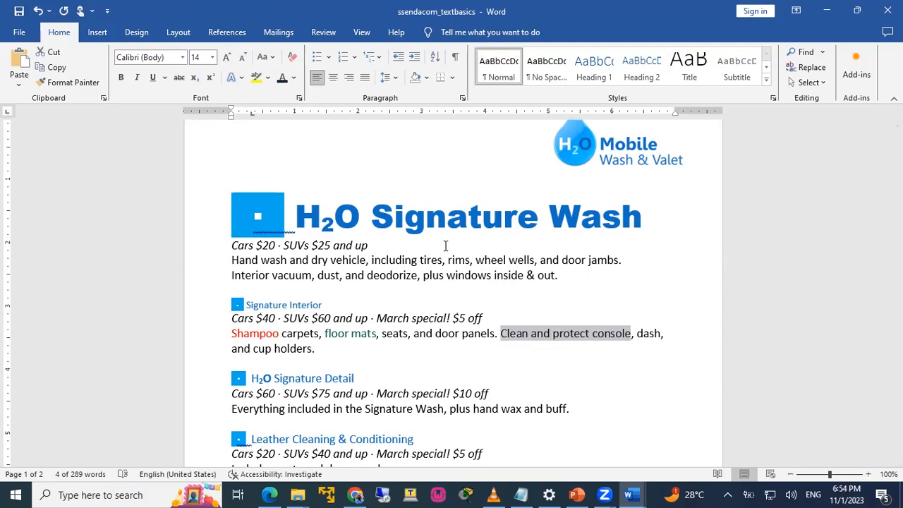
Make "Includes seats and door panels" under Leather Cleaning & Conditioning bold, and clear the selection.
{"action": "scroll", "coordinate": [382, 350], "scroll_direction": "down", "scroll_amount": 1}
{"action": "scroll", "coordinate": [383, 350], "scroll_direction": "up", "scroll_amount": 1}
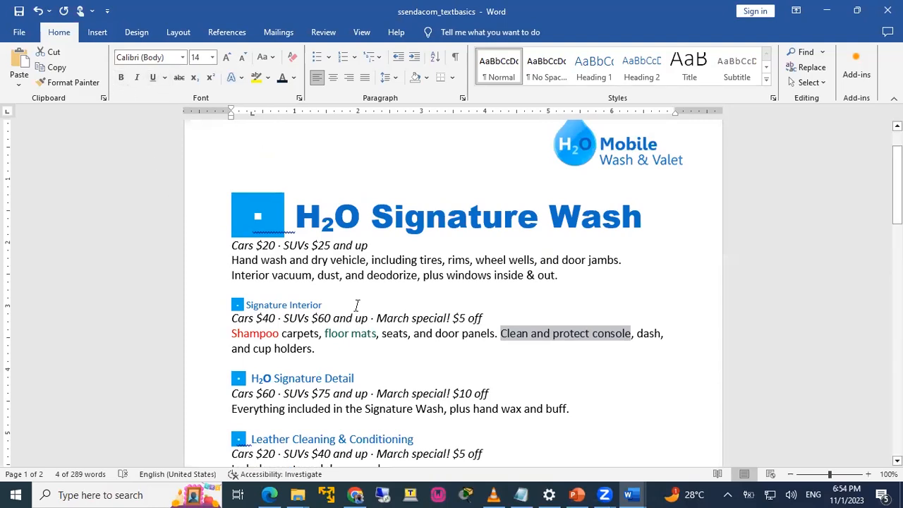
{"action": "scroll", "coordinate": [347, 333], "scroll_direction": "down", "scroll_amount": 5}
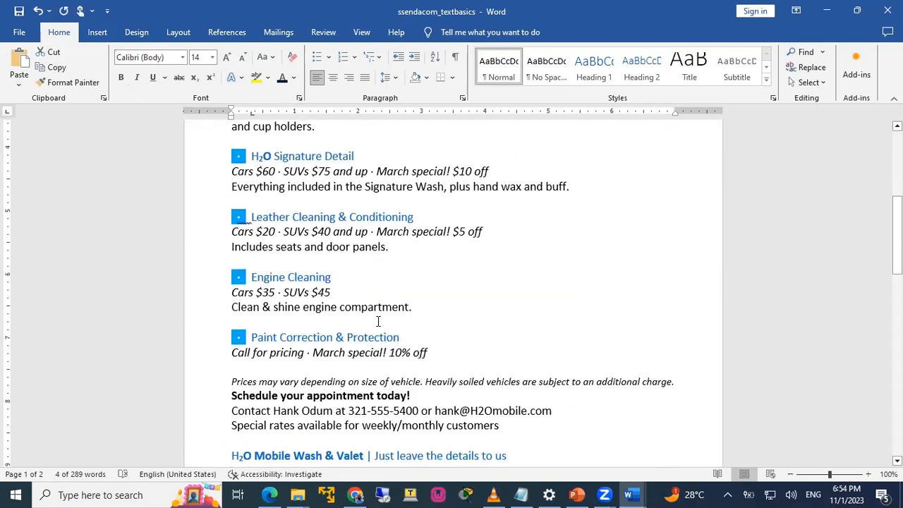
{"action": "scroll", "coordinate": [347, 336], "scroll_direction": "up", "scroll_amount": 2}
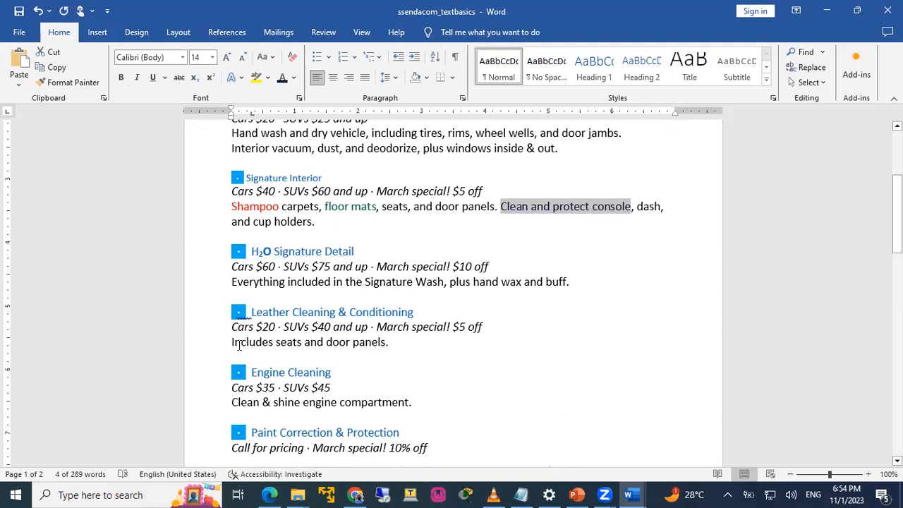
{"action": "left_click_drag", "start_coordinate": [231, 342], "coordinate": [386, 342]}
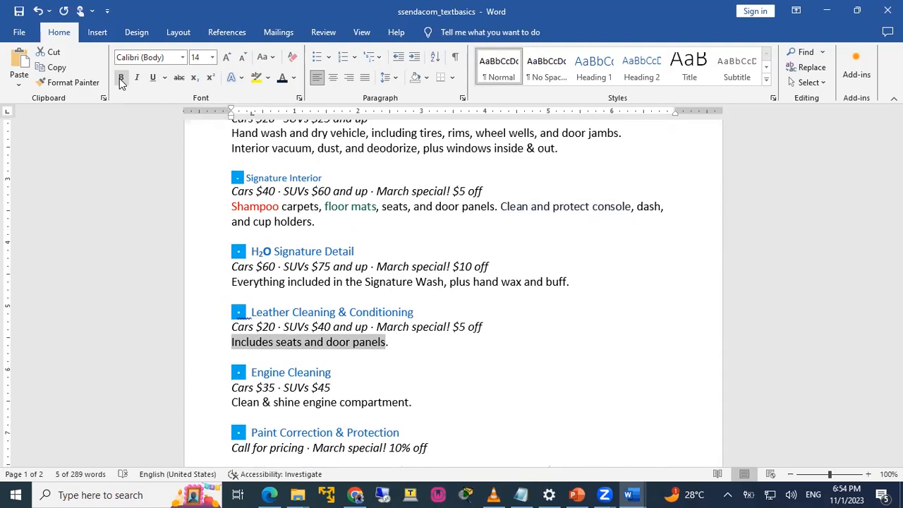
{"action": "left_click", "coordinate": [119, 79]}
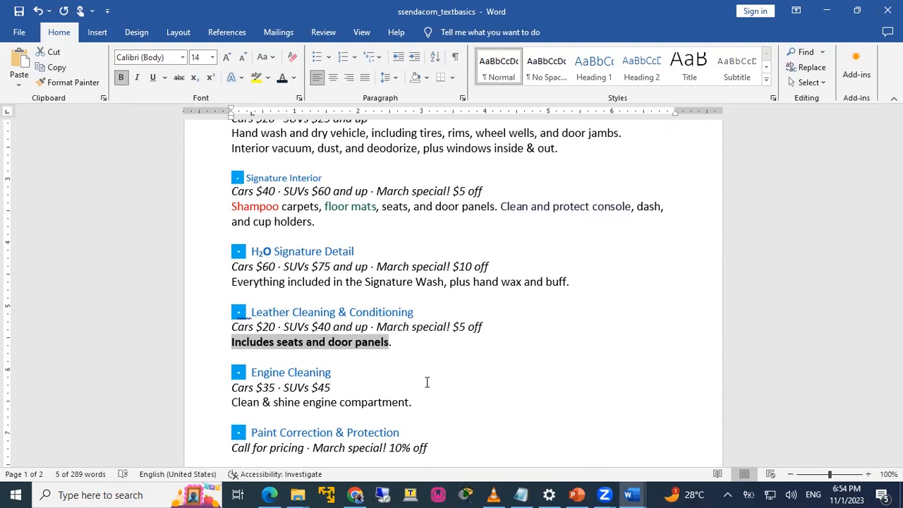
{"action": "left_click", "coordinate": [397, 342]}
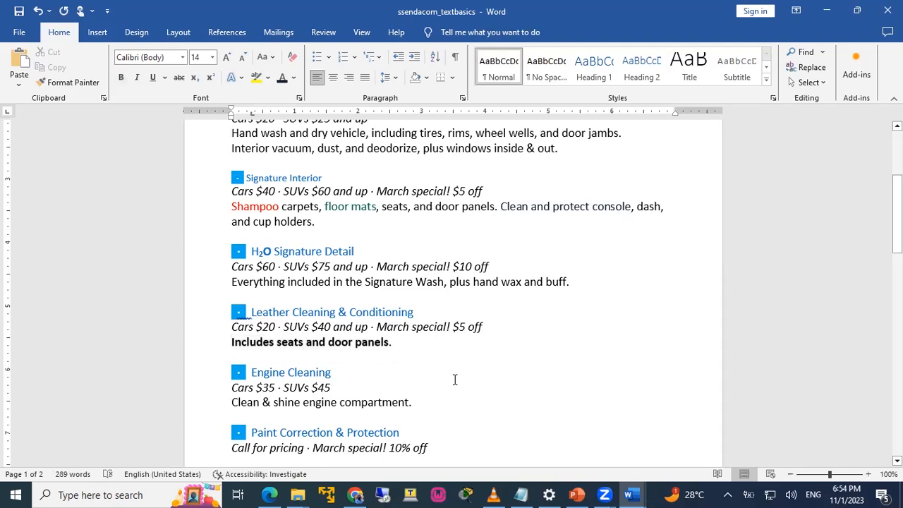
Make the words "March special" bold in the Leather Cleaning & Conditioning pricing line.
{"action": "left_click_drag", "start_coordinate": [232, 342], "coordinate": [274, 342]}
{"action": "left_click_drag", "start_coordinate": [363, 341], "coordinate": [392, 345]}
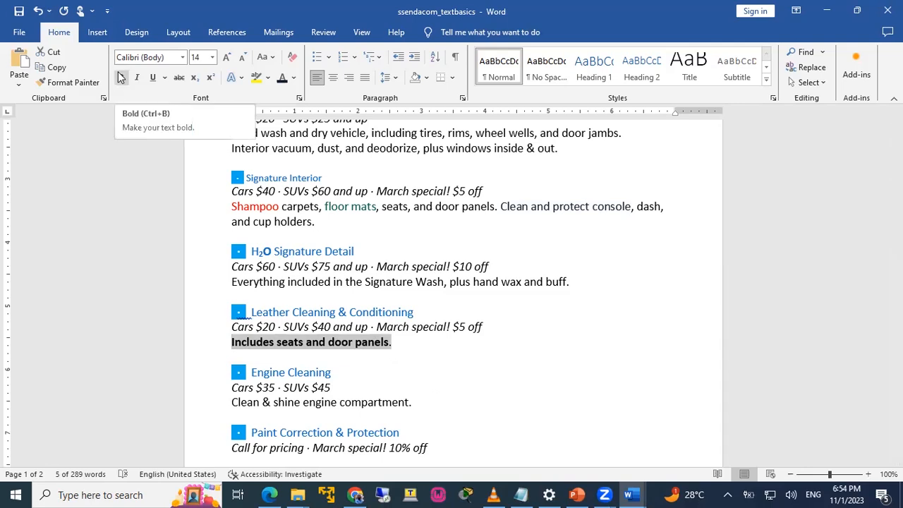
{"action": "left_click_drag", "start_coordinate": [376, 326], "coordinate": [449, 328]}
{"action": "key", "text": "ctrl+b"}
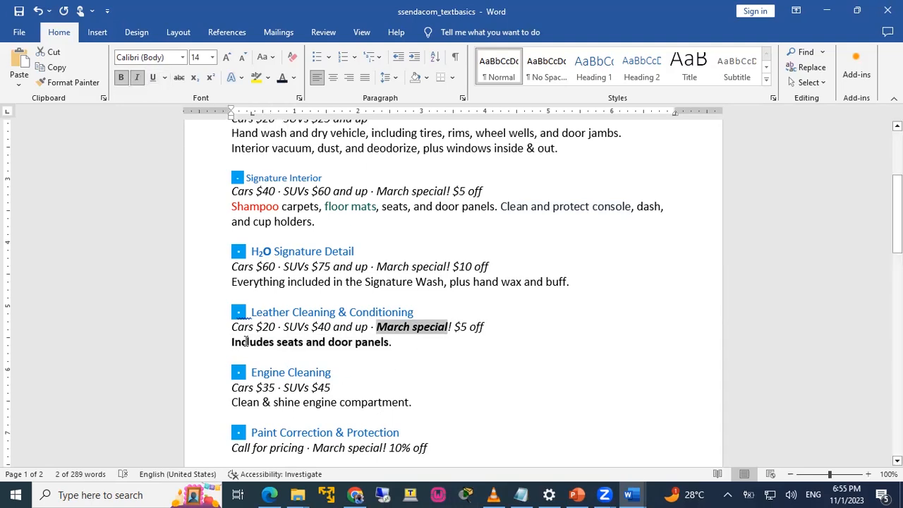
Italicize and underline the sentence "Includes seats and door panels." and clear the selection.
{"action": "left_click_drag", "start_coordinate": [246, 341], "coordinate": [395, 345]}
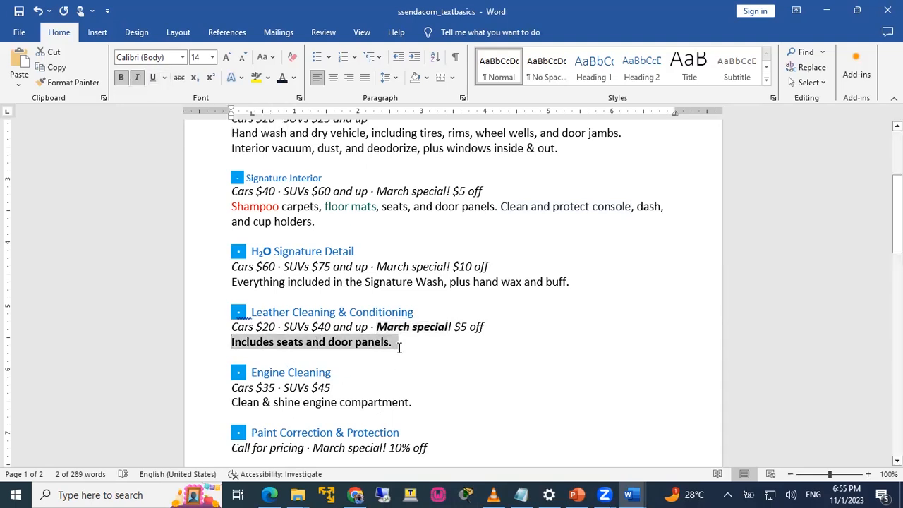
{"action": "left_click", "coordinate": [137, 78]}
{"action": "left_click", "coordinate": [138, 78]}
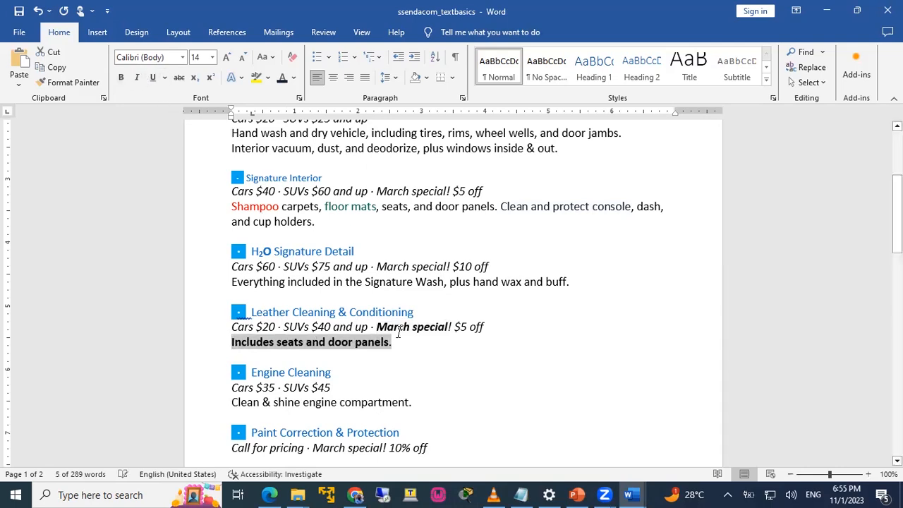
{"action": "key", "text": "ctrl+i"}
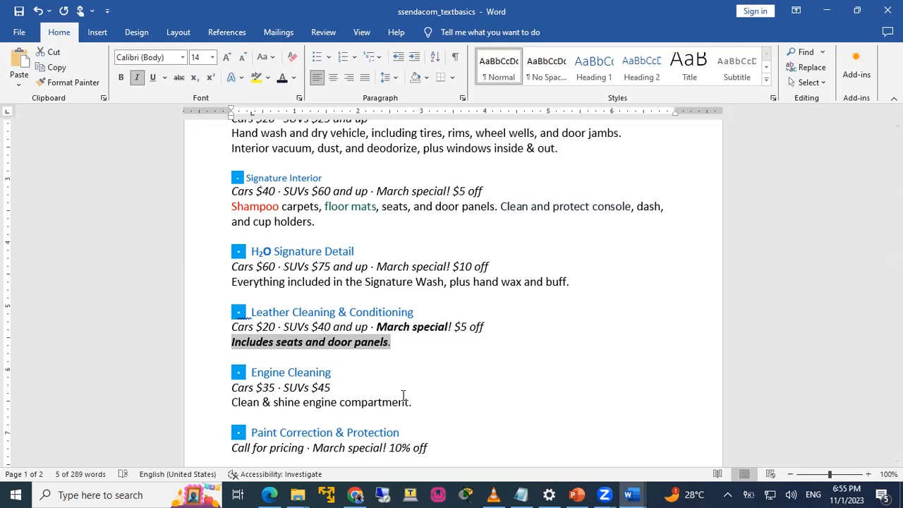
{"action": "left_click", "coordinate": [152, 78]}
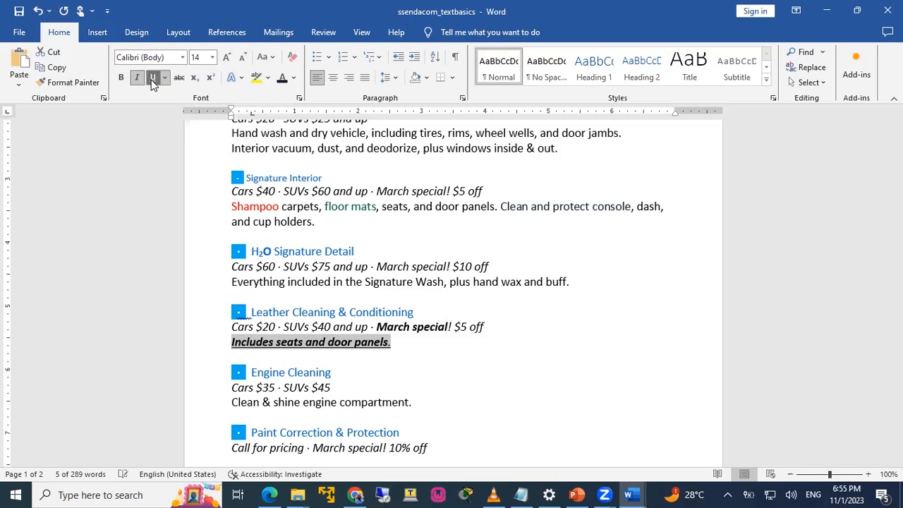
{"action": "left_click", "coordinate": [375, 367]}
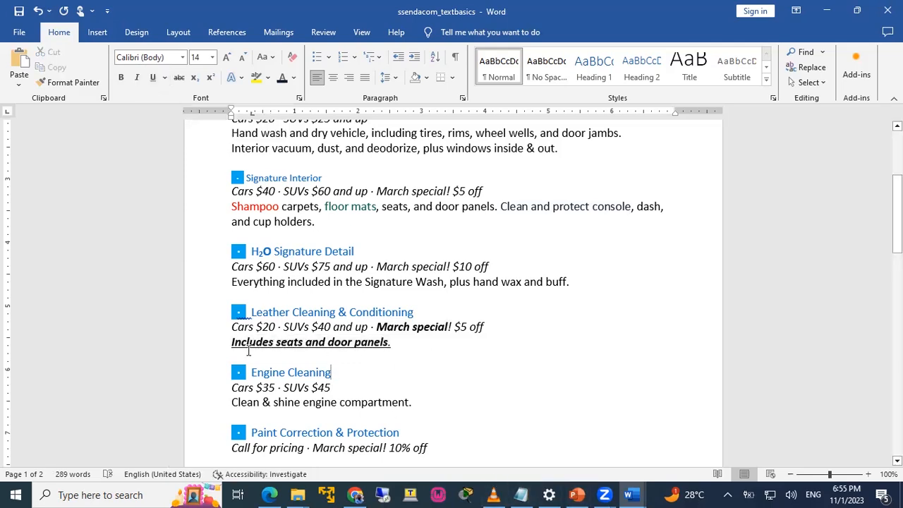
Change the underline style of "Includes seats and door panels" to a wavy underline.
{"action": "left_click_drag", "start_coordinate": [233, 344], "coordinate": [390, 344]}
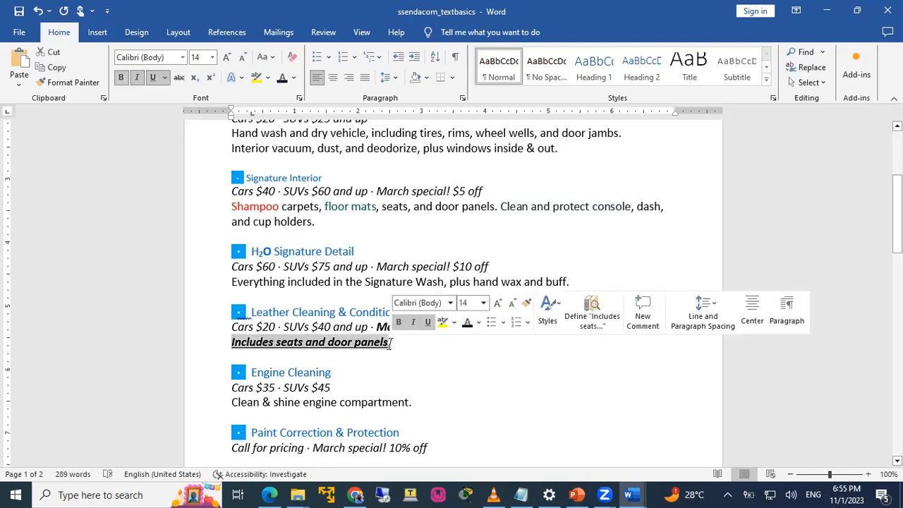
{"action": "left_click", "coordinate": [166, 78]}
{"action": "left_click", "coordinate": [165, 78]}
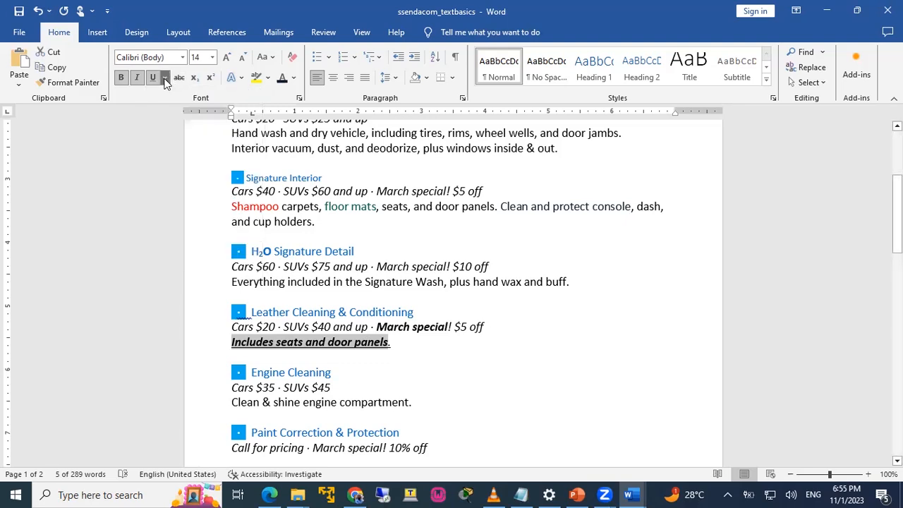
{"action": "left_click", "coordinate": [165, 78]}
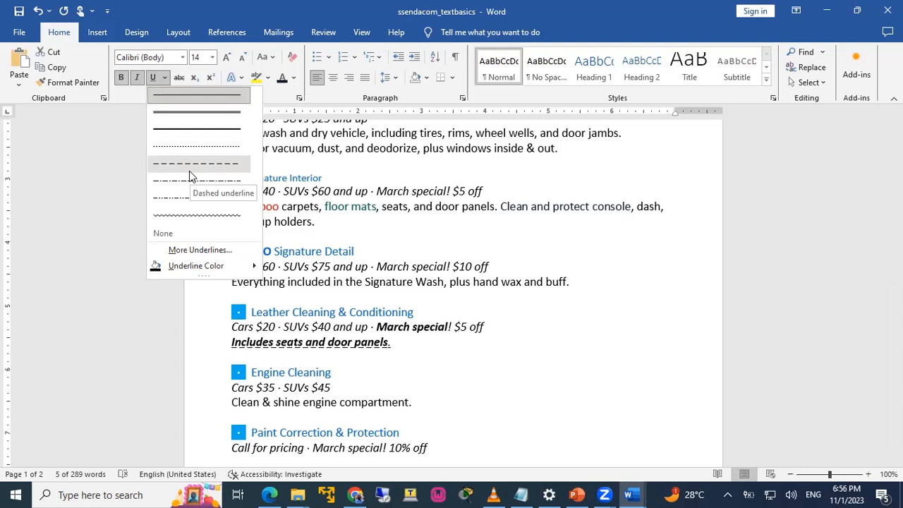
{"action": "left_click", "coordinate": [198, 215]}
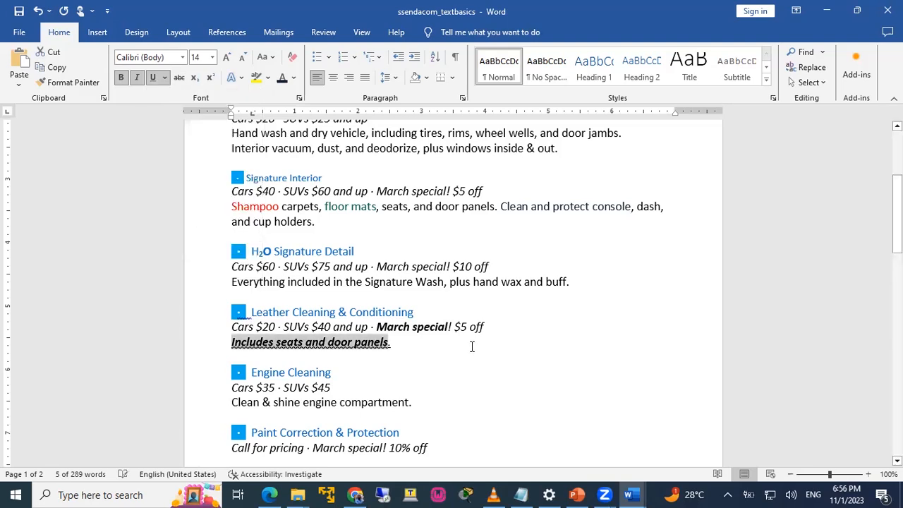
Change the underline color of "Includes seats and door panels" under Leather Cleaning & Conditioning to yellow.
{"action": "left_click", "coordinate": [471, 346]}
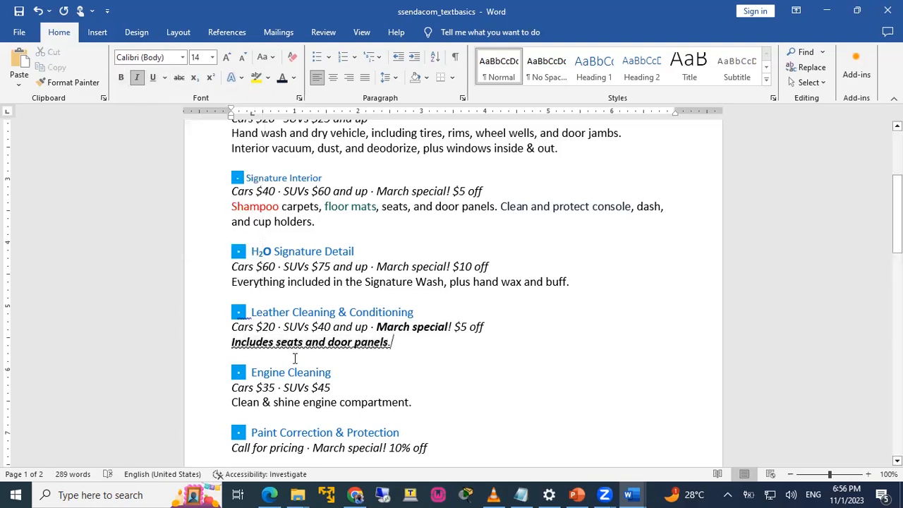
{"action": "left_click", "coordinate": [163, 78]}
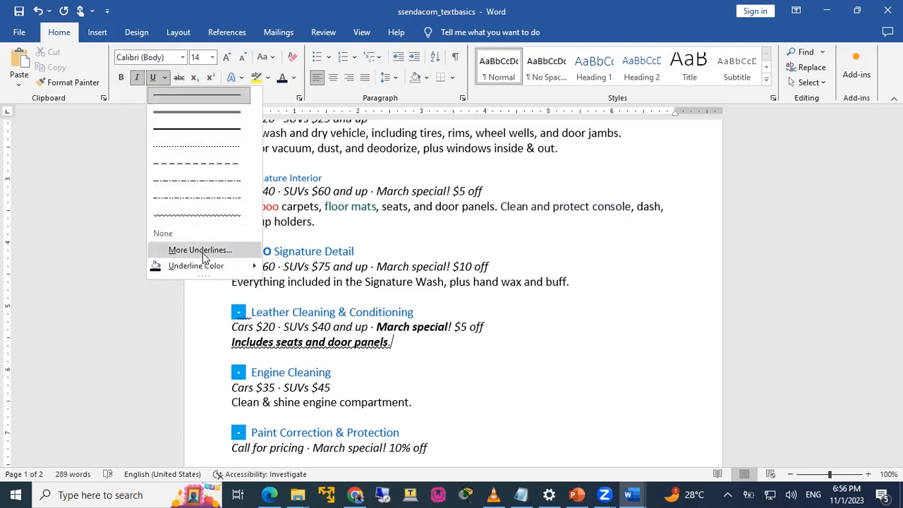
{"action": "mouse_move", "coordinate": [254, 266]}
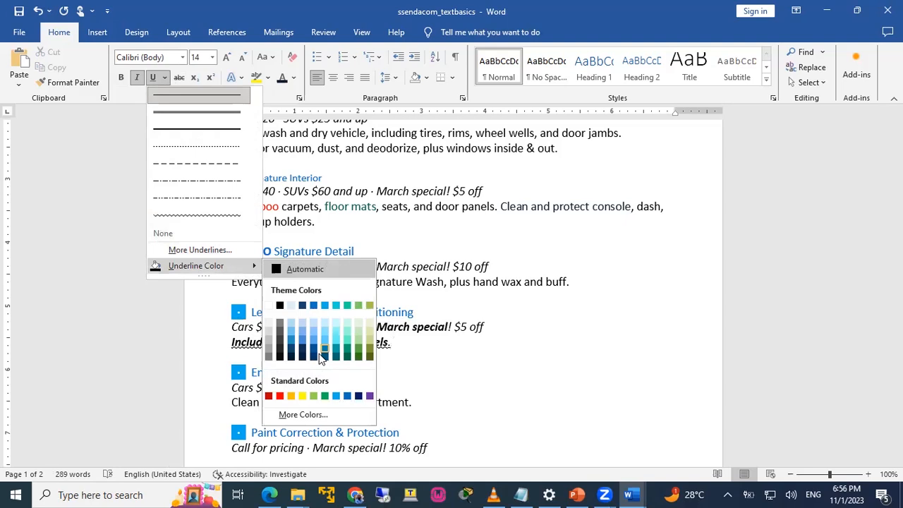
{"action": "left_click", "coordinate": [302, 397]}
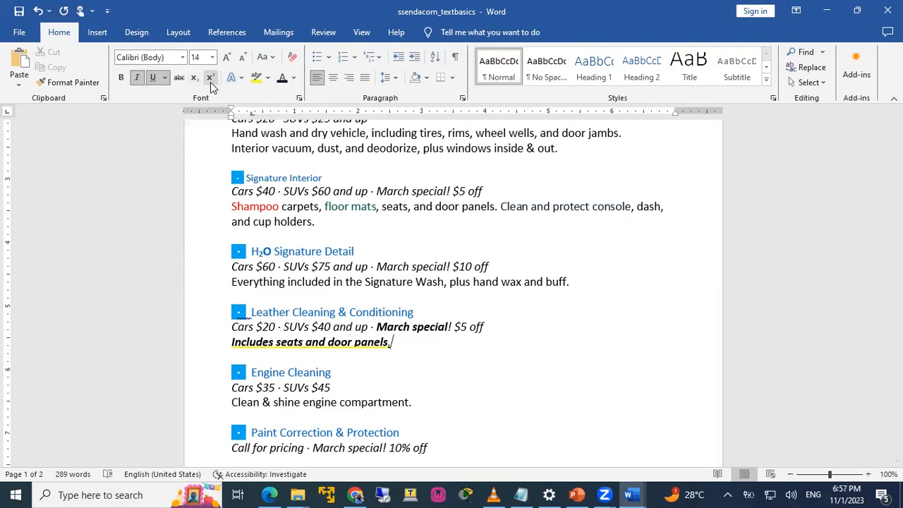
Add a separate line reading "X2" above the H2O Signature Detail heading and make its 2 superscript.
{"action": "left_click", "coordinate": [260, 232]}
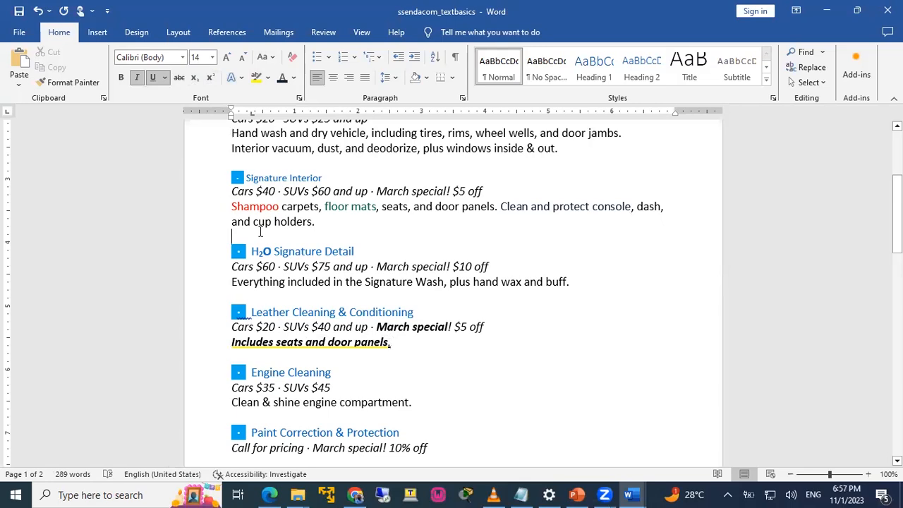
{"action": "key", "text": "Return"}
{"action": "key", "text": "Return"}
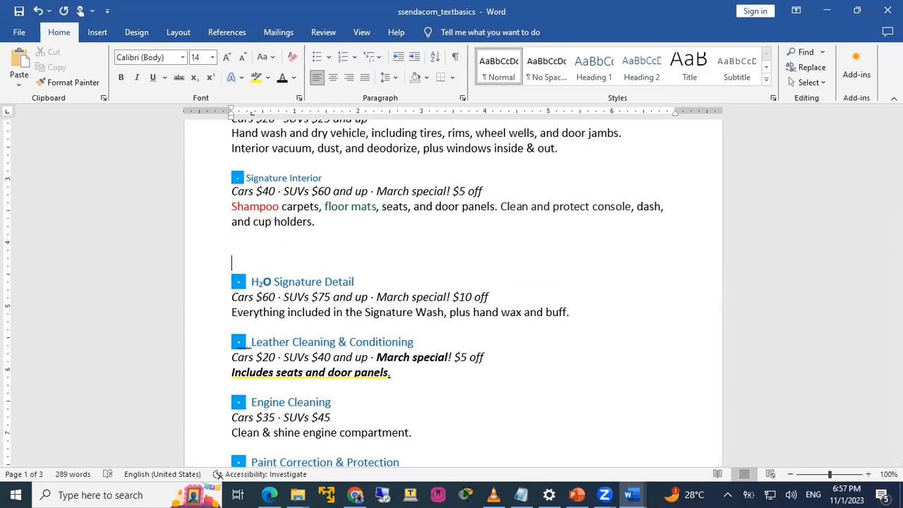
{"action": "key", "text": "Up"}
{"action": "type", "text": "X2"}
{"action": "left_click_drag", "start_coordinate": [237, 251], "coordinate": [247, 250]}
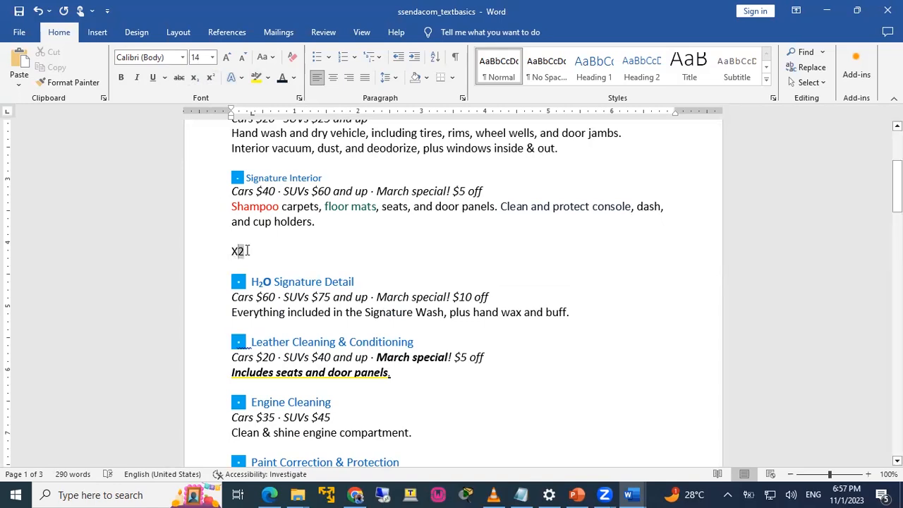
{"action": "left_click", "coordinate": [210, 77]}
Change the 2 in the new X2 line to subscript and select the whole line.
{"action": "left_click_drag", "start_coordinate": [298, 250], "coordinate": [232, 254]}
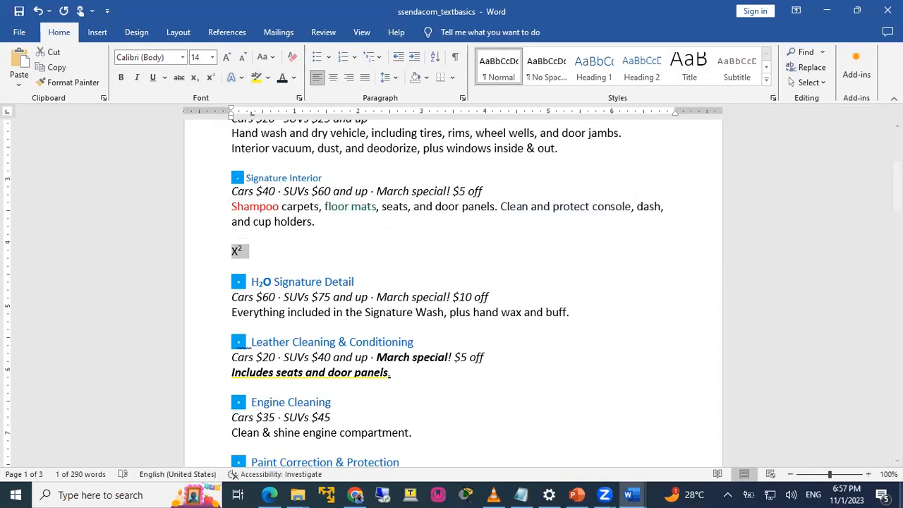
{"action": "mouse_move", "coordinate": [843, 476]}
{"action": "left_mouse_down"}
{"action": "mouse_move", "coordinate": [832, 476]}
{"action": "mouse_move", "coordinate": [840, 478]}
{"action": "left_mouse_up"}
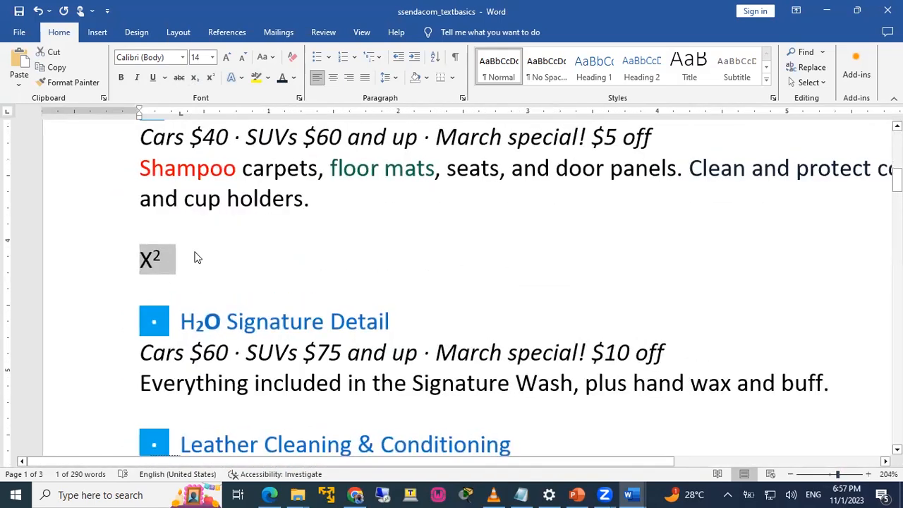
{"action": "left_click", "coordinate": [201, 258]}
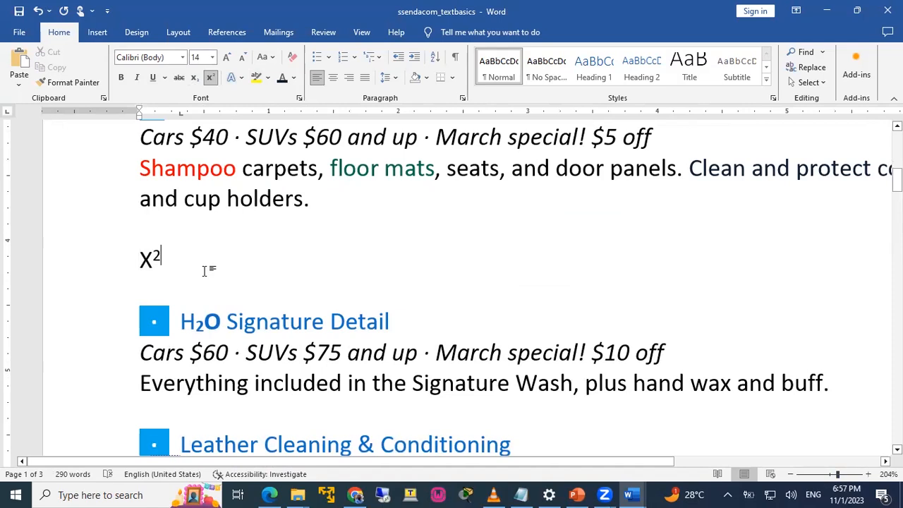
{"action": "left_click_drag", "start_coordinate": [162, 255], "coordinate": [152, 255]}
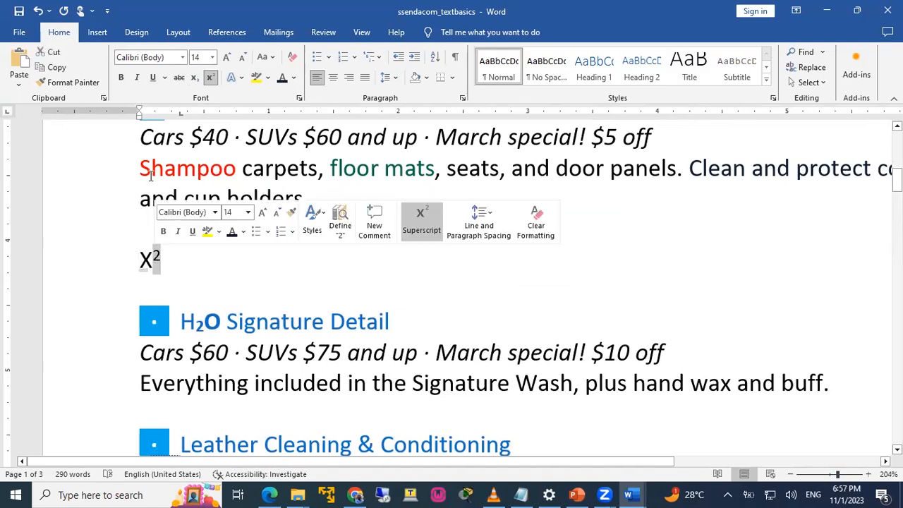
{"action": "left_click", "coordinate": [195, 77]}
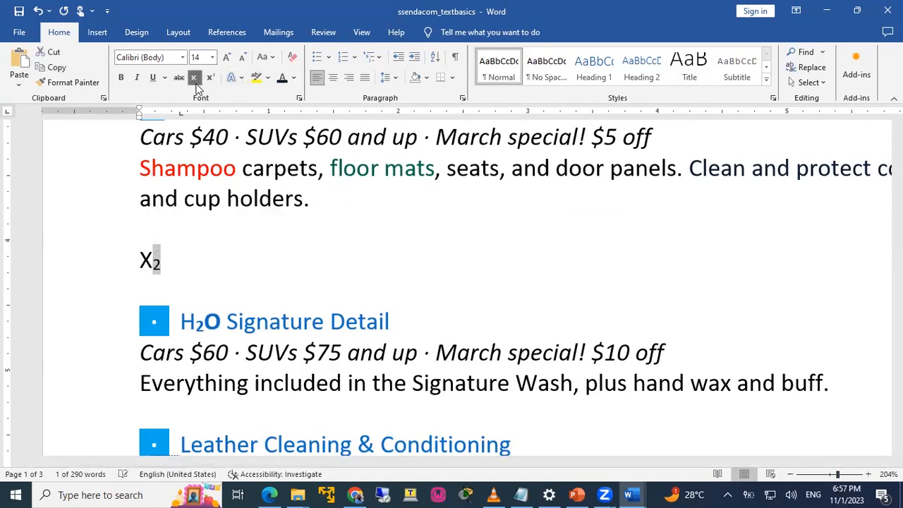
{"action": "left_click", "coordinate": [177, 281]}
{"action": "left_click_drag", "start_coordinate": [140, 261], "coordinate": [185, 260]}
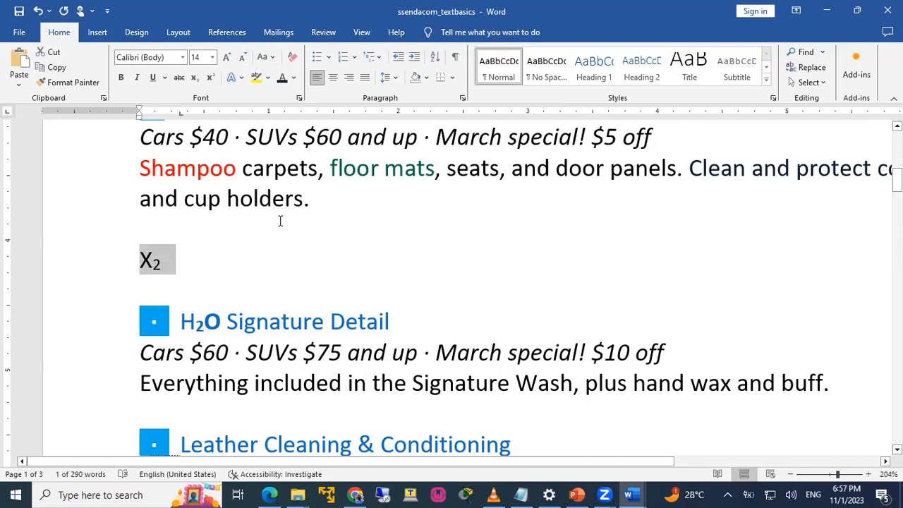
Copy the red word "Shampoo" from the Signature Interior description and paste it on the blank line above X2.
{"action": "scroll", "coordinate": [280, 221], "scroll_direction": "up", "scroll_amount": 2}
{"action": "left_click_drag", "start_coordinate": [141, 296], "coordinate": [237, 301]}
{"action": "key", "text": "ctrl+c"}
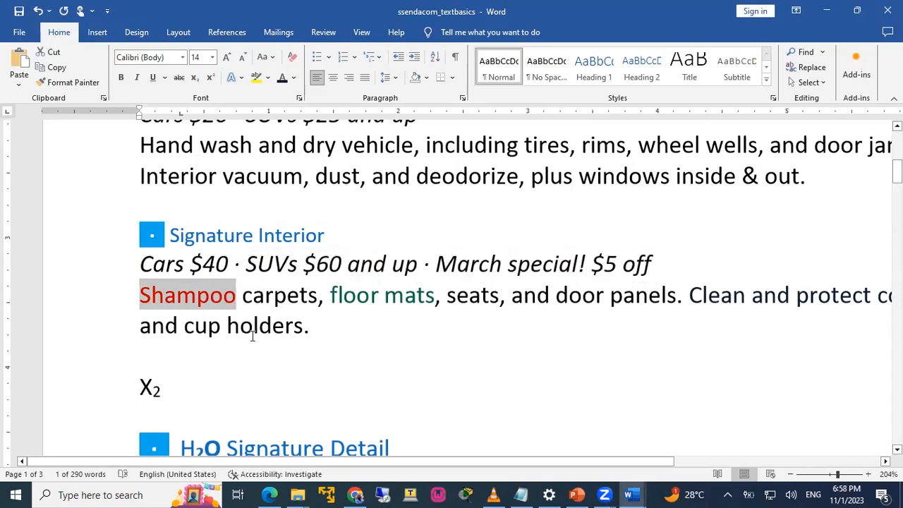
{"action": "left_click", "coordinate": [167, 360]}
{"action": "key", "text": "ctrl+v"}
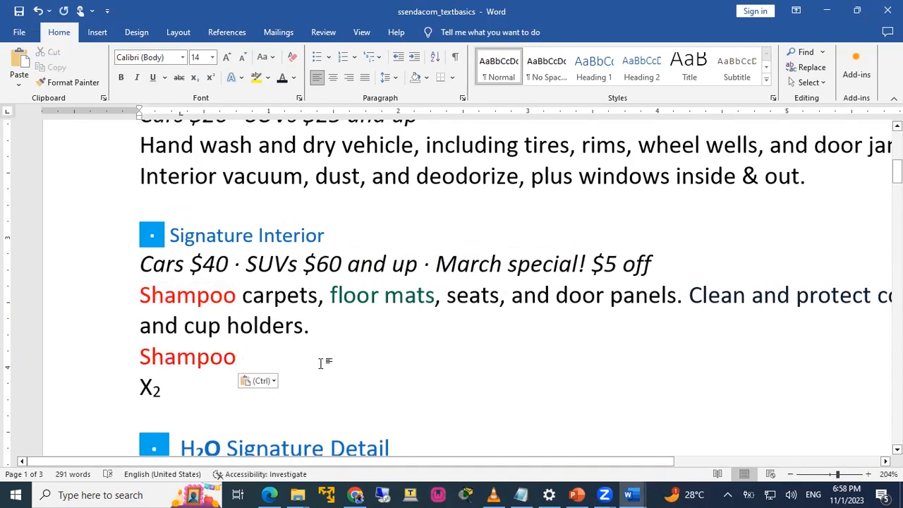
Move the pasted "Shampoo" from its own line to the end of the line "and cup holders.".
{"action": "left_click_drag", "start_coordinate": [244, 358], "coordinate": [145, 358]}
{"action": "key", "text": "ctrl+c"}
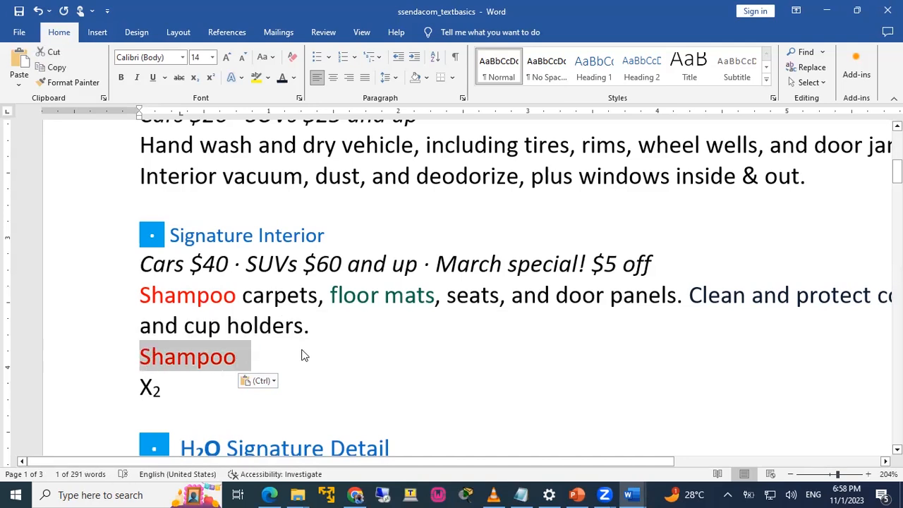
{"action": "key", "text": "Delete"}
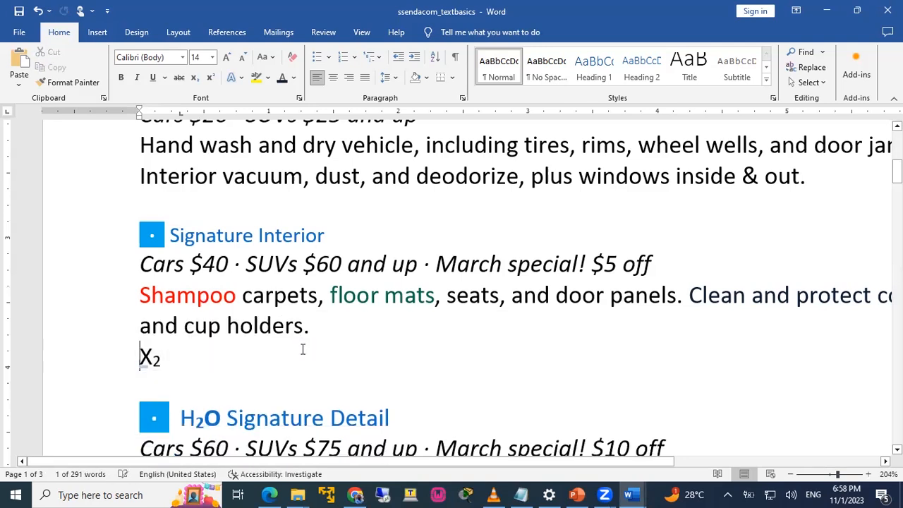
{"action": "left_click", "coordinate": [419, 326]}
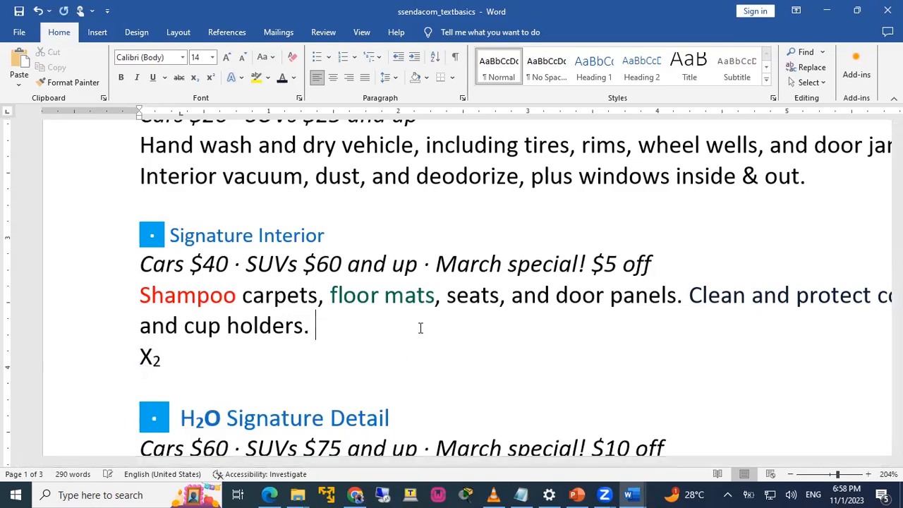
{"action": "key", "text": "ctrl+v"}
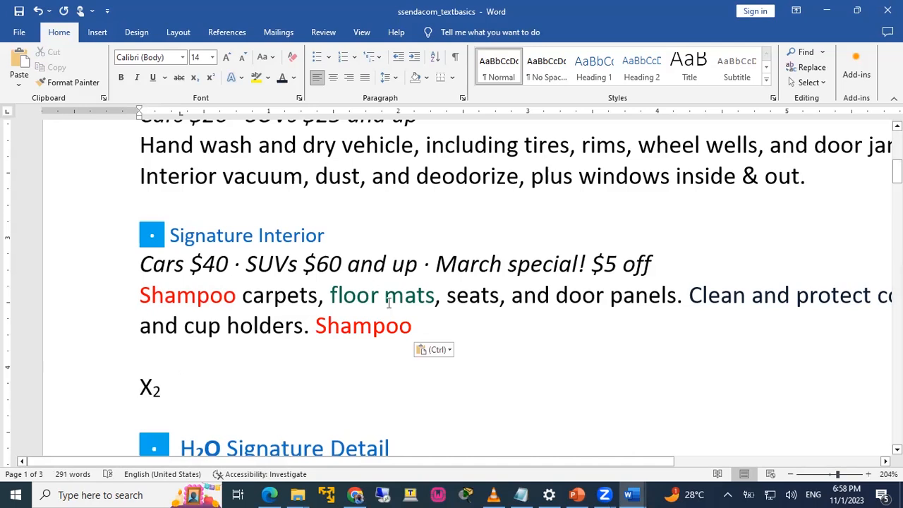
Move the word "Shampoo" after "and cup holders." down to the blank line above X2.
{"action": "left_click_drag", "start_coordinate": [317, 326], "coordinate": [416, 326]}
{"action": "left_click_drag", "start_coordinate": [353, 322], "coordinate": [159, 363]}
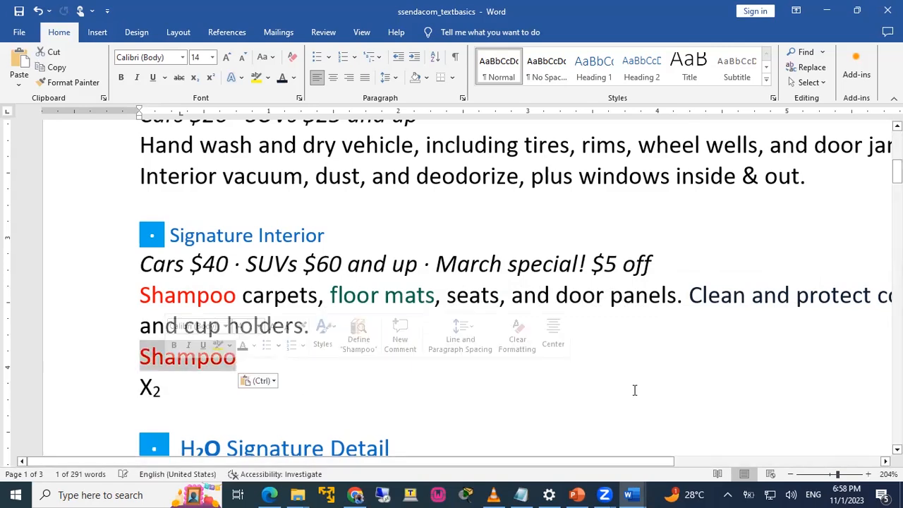
{"action": "left_click", "coordinate": [758, 395]}
Move the "Shampoo" line above X2 to the end of the "Cars $20 · SUVs $25 and up" line.
{"action": "left_click_drag", "start_coordinate": [136, 356], "coordinate": [235, 360]}
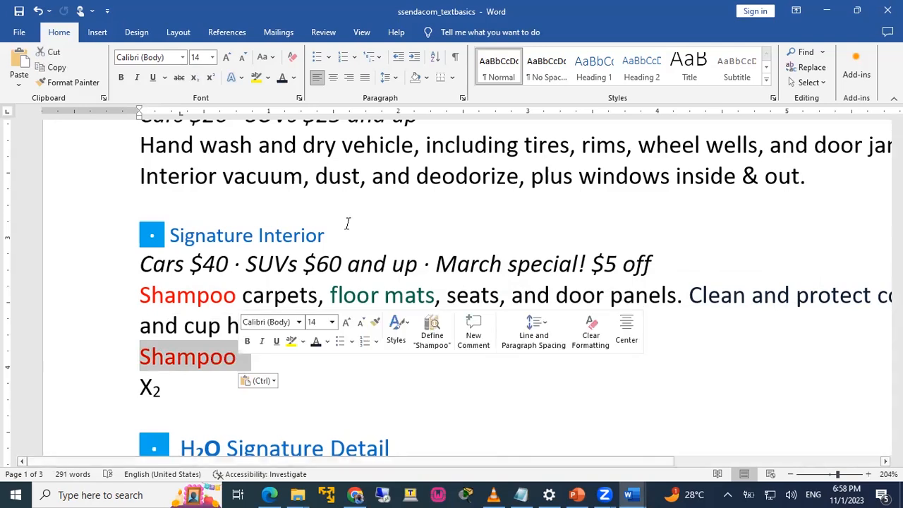
{"action": "scroll", "coordinate": [395, 177], "scroll_direction": "up", "scroll_amount": 1}
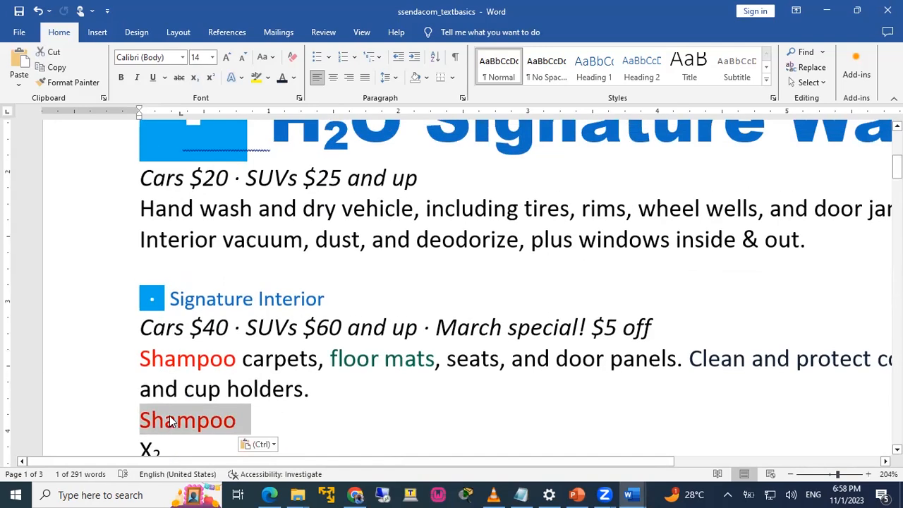
{"action": "left_click_drag", "start_coordinate": [170, 421], "coordinate": [505, 185]}
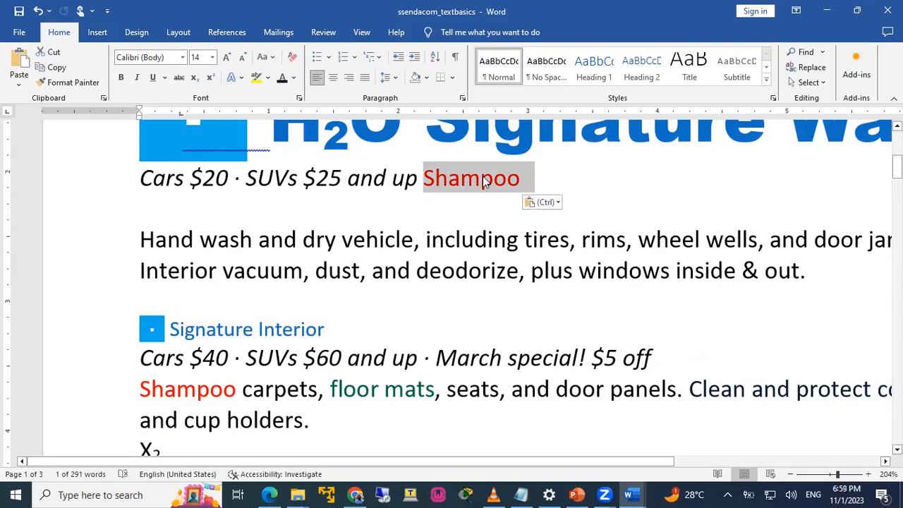
Cut "Shampoo" from the "Cars $20 · SUVs $25 and up" line and paste it back there with Keep Text Only.
{"action": "right_click", "coordinate": [483, 181]}
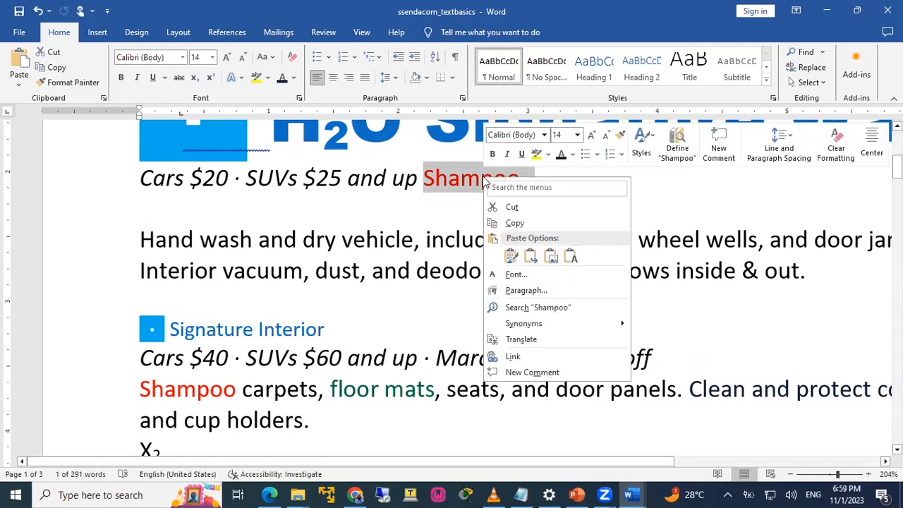
{"action": "left_click", "coordinate": [513, 206]}
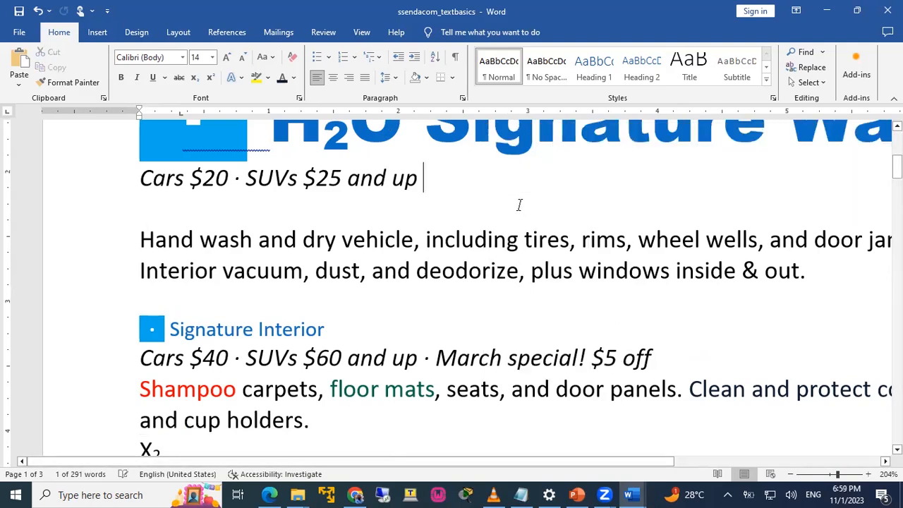
{"action": "right_click", "coordinate": [439, 180]}
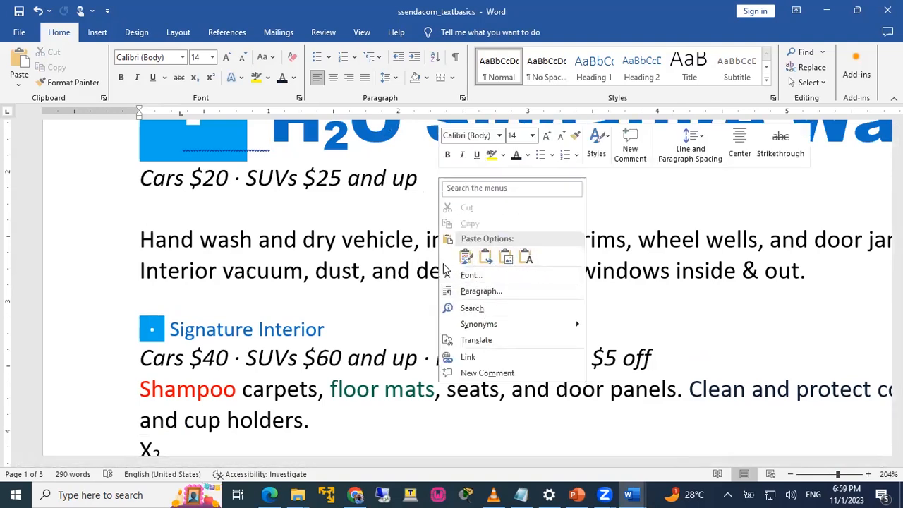
{"action": "left_click", "coordinate": [525, 258]}
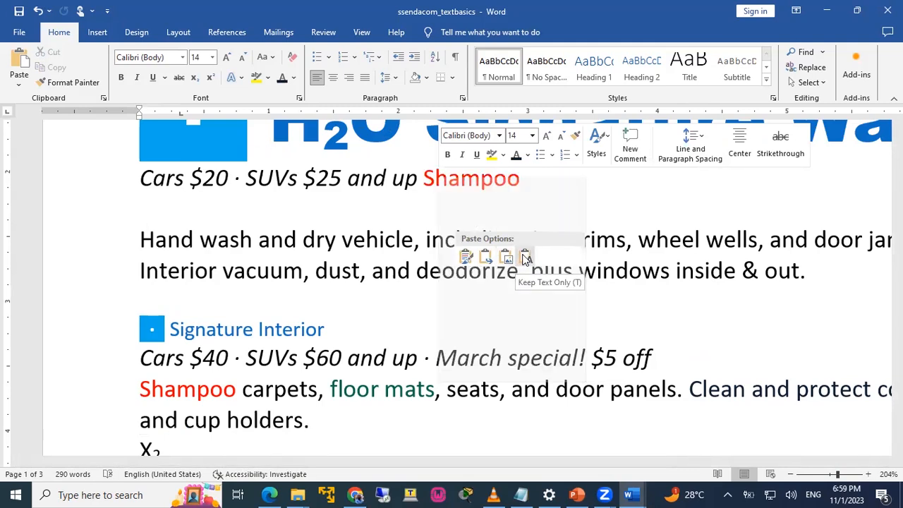
{"action": "right_click", "coordinate": [624, 191]}
{"action": "left_click", "coordinate": [711, 270]}
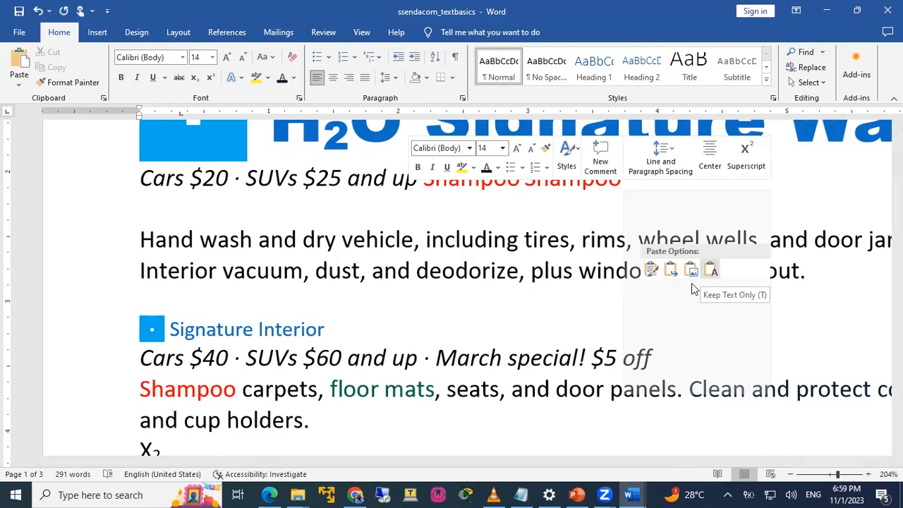
{"action": "left_click", "coordinate": [367, 242]}
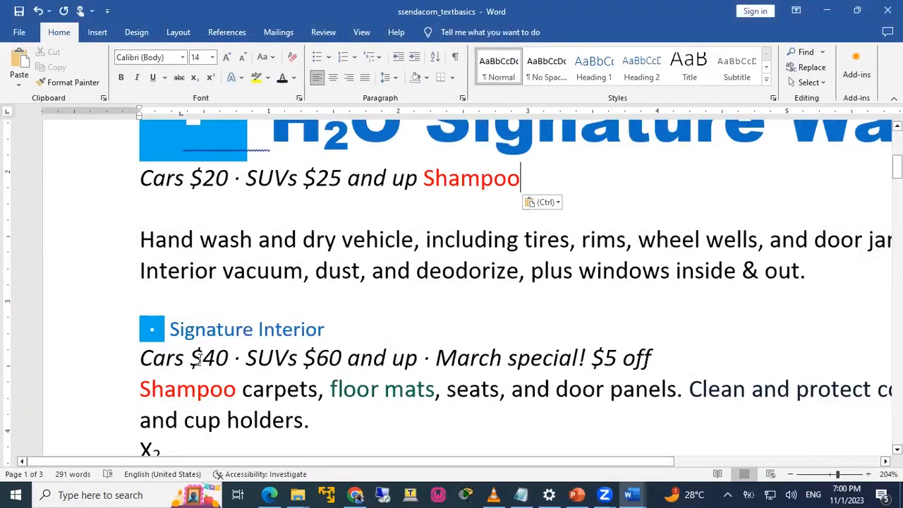
Delete the dollar sign before 40 in the Signature Interior pricing line.
{"action": "left_click", "coordinate": [202, 358]}
{"action": "key", "text": "BackSpace"}
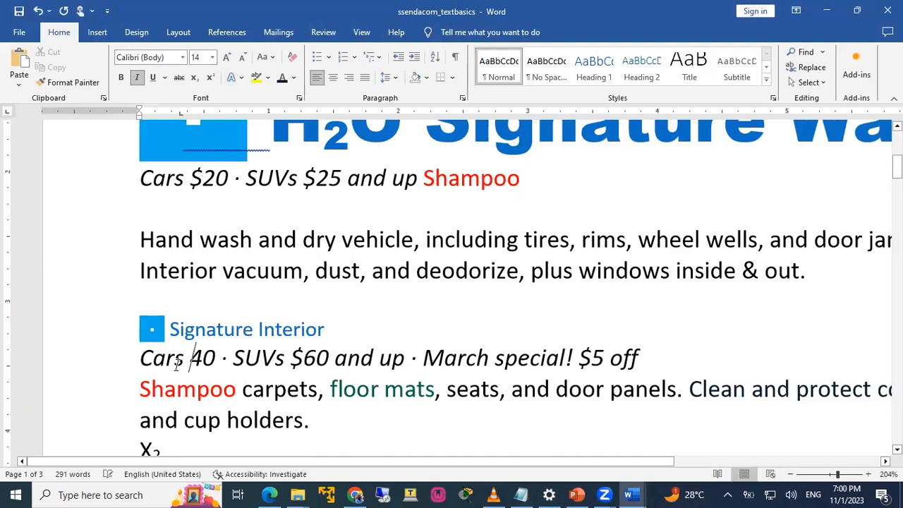
{"action": "left_click", "coordinate": [443, 422]}
Insert a dollar sign symbol from the Basic Latin subset before 40 in the Signature Interior pricing line.
{"action": "left_click", "coordinate": [196, 361]}
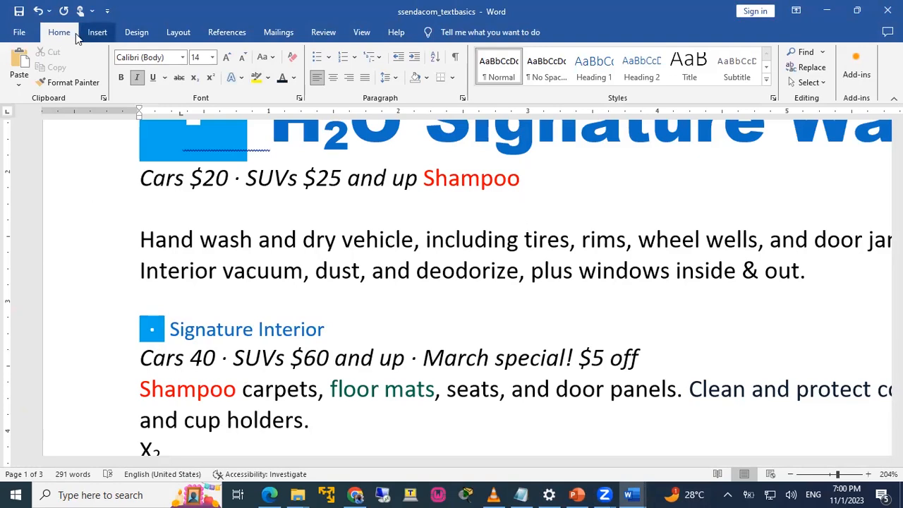
{"action": "left_click", "coordinate": [98, 32]}
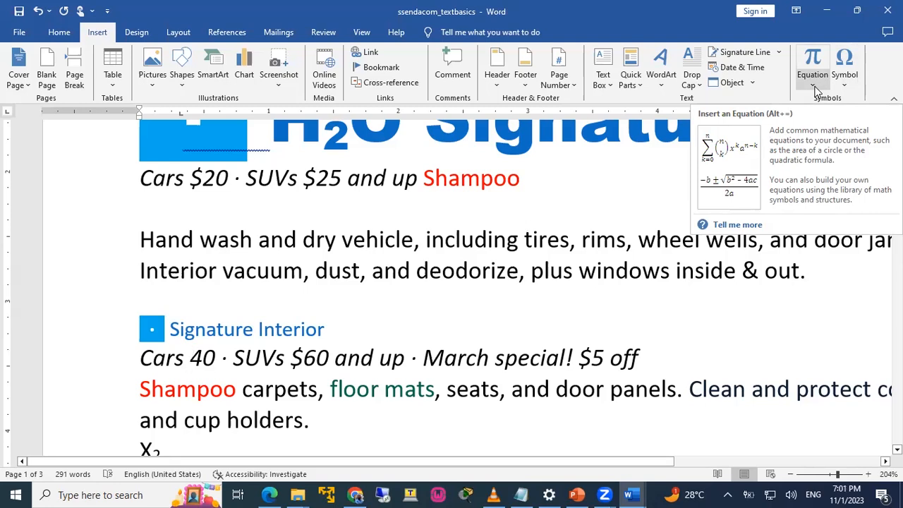
{"action": "left_click", "coordinate": [843, 84]}
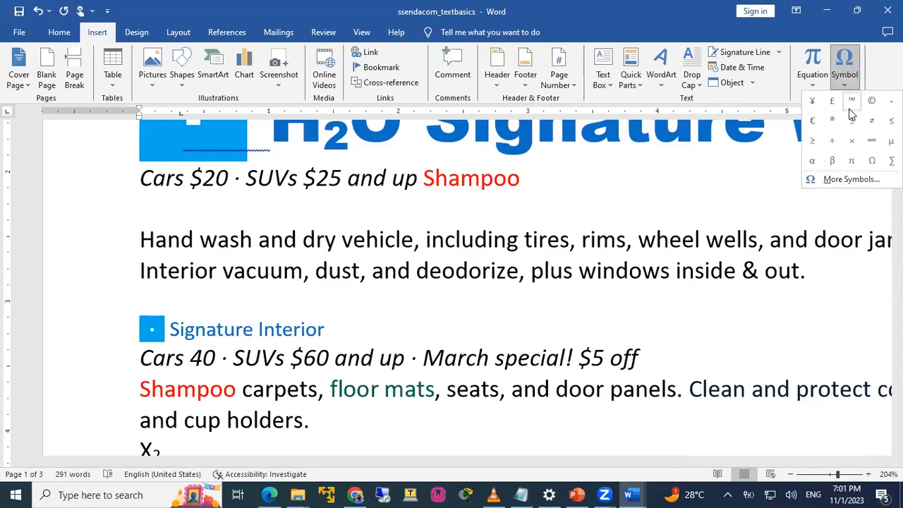
{"action": "left_click", "coordinate": [833, 179]}
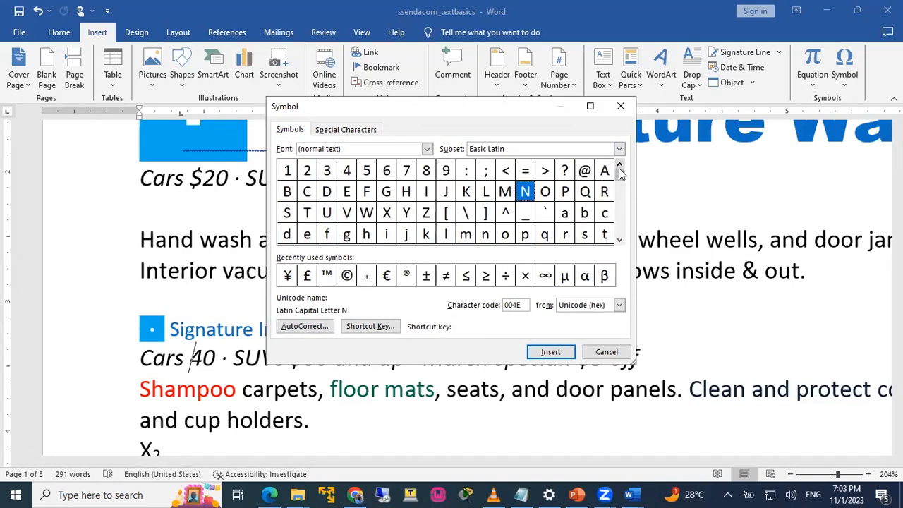
{"action": "left_click", "coordinate": [620, 168]}
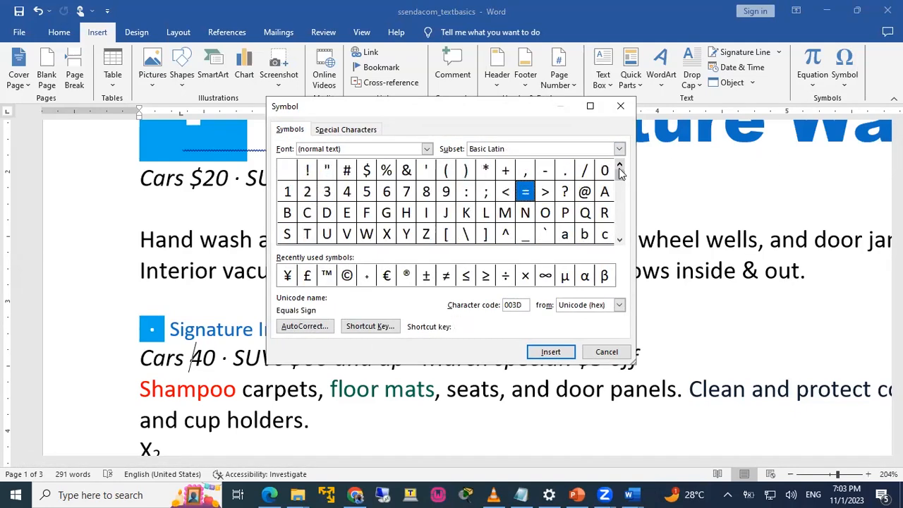
{"action": "left_click", "coordinate": [367, 171]}
{"action": "left_click", "coordinate": [551, 352]}
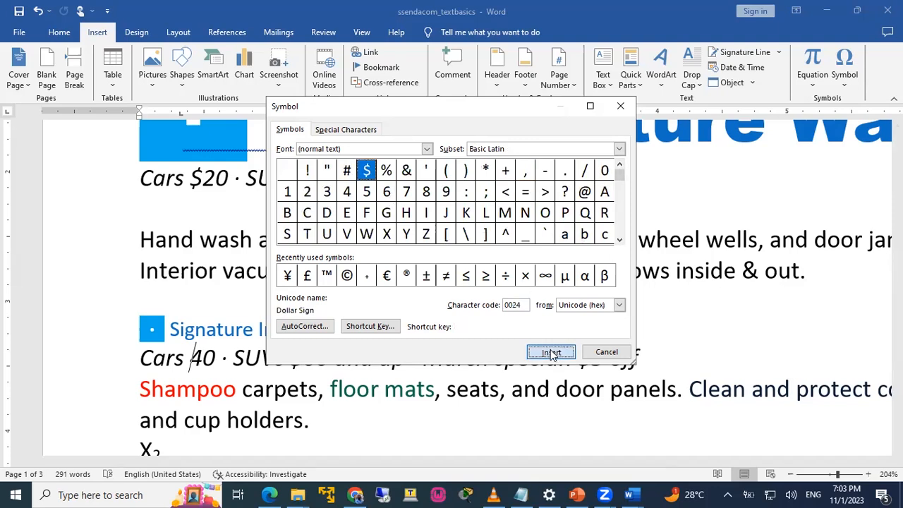
{"action": "left_click", "coordinate": [605, 352]}
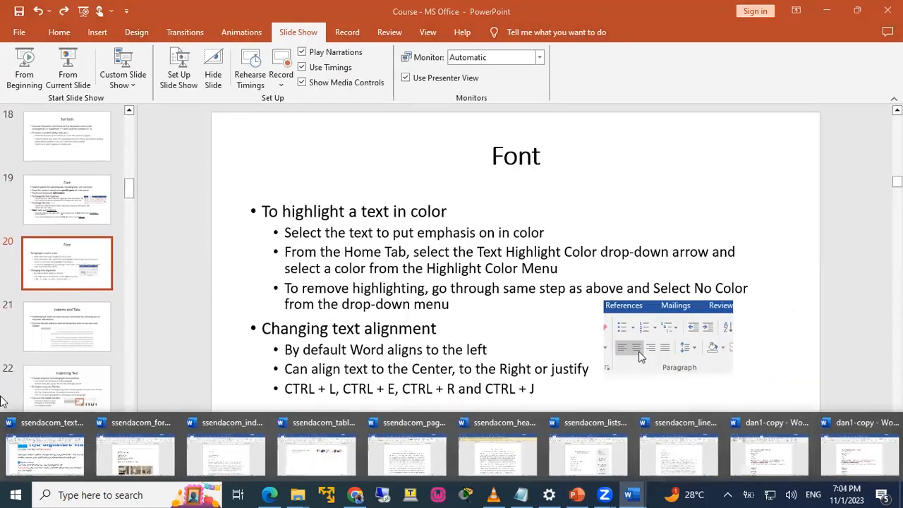
Switch to the ssendacom_textbasics document in Word and right-align the "Hand wash and dry vehicle" line.
{"action": "left_click", "coordinate": [26, 438]}
{"action": "left_click_drag", "start_coordinate": [837, 474], "coordinate": [829, 475]}
{"action": "left_click", "coordinate": [58, 32]}
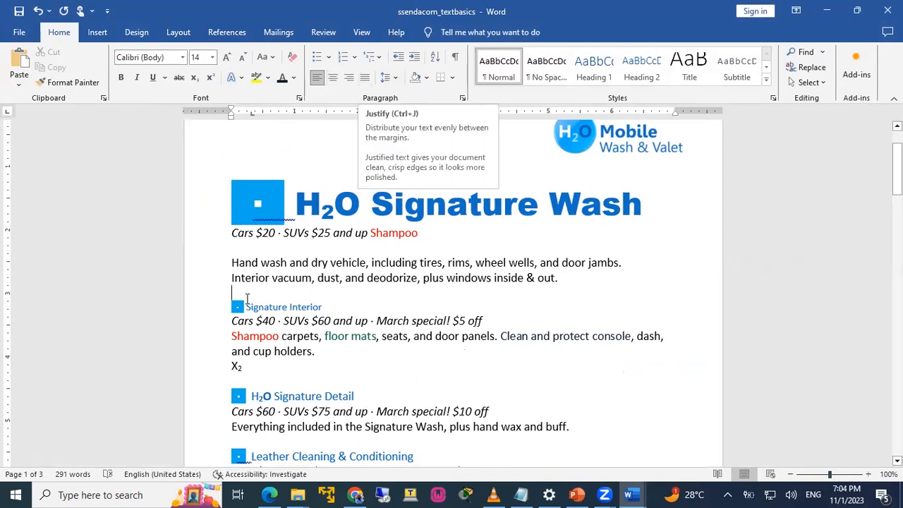
{"action": "left_click_drag", "start_coordinate": [233, 262], "coordinate": [606, 282]}
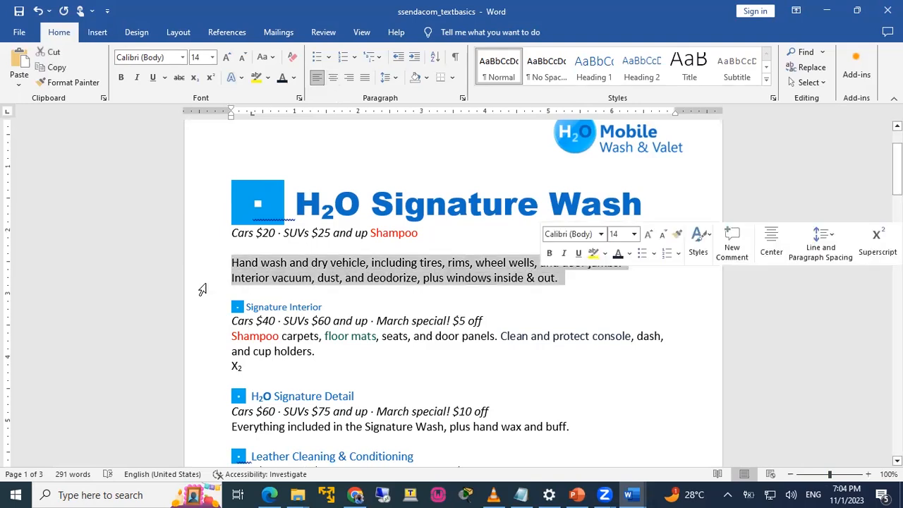
{"action": "left_click", "coordinate": [229, 263]}
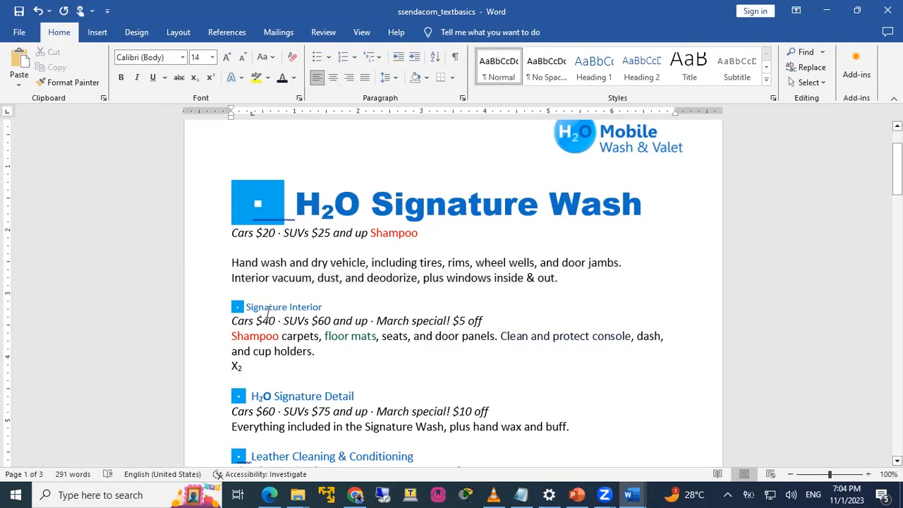
{"action": "left_click", "coordinate": [346, 77]}
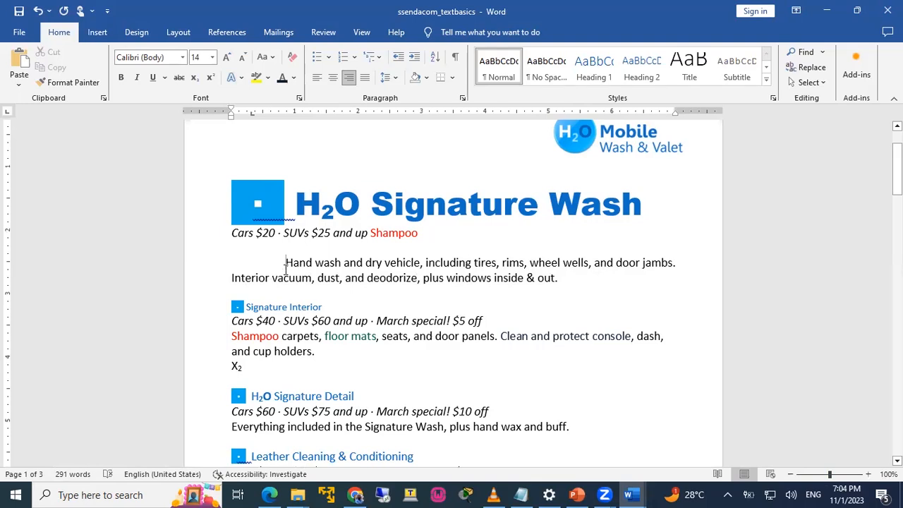
Set the "Hand wash and dry vehicle" line back to left alignment.
{"action": "left_click", "coordinate": [837, 475]}
{"action": "left_click_drag", "start_coordinate": [836, 475], "coordinate": [834, 475]}
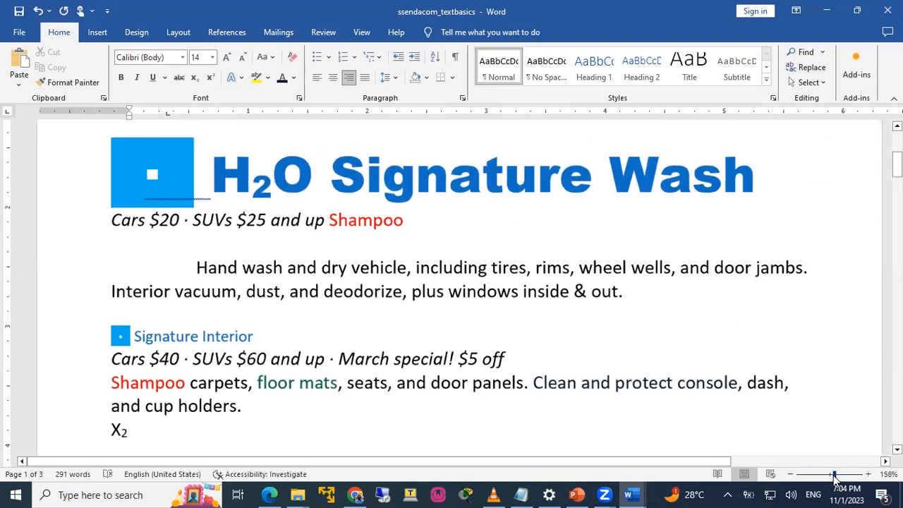
{"action": "left_click", "coordinate": [318, 78]}
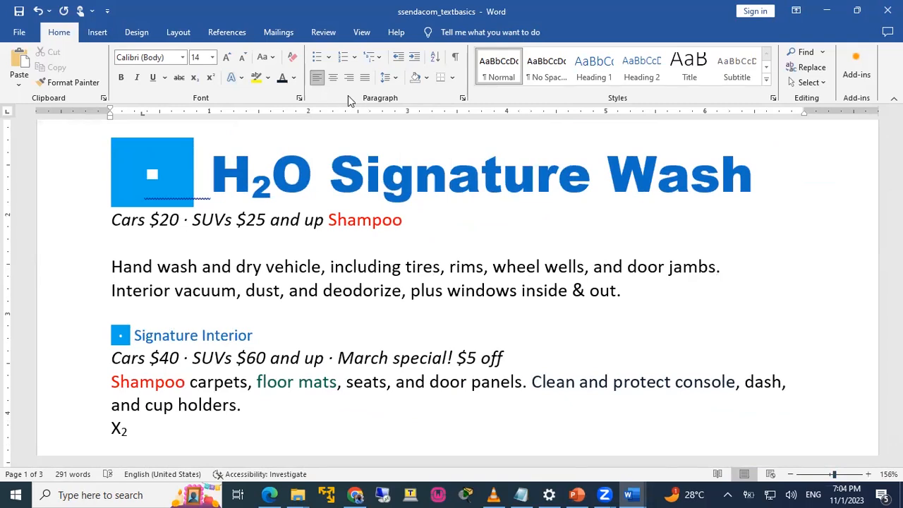
Center the "Hand wash and dry vehicle" line and the "Interior vacuum" line below it.
{"action": "left_click", "coordinate": [347, 78]}
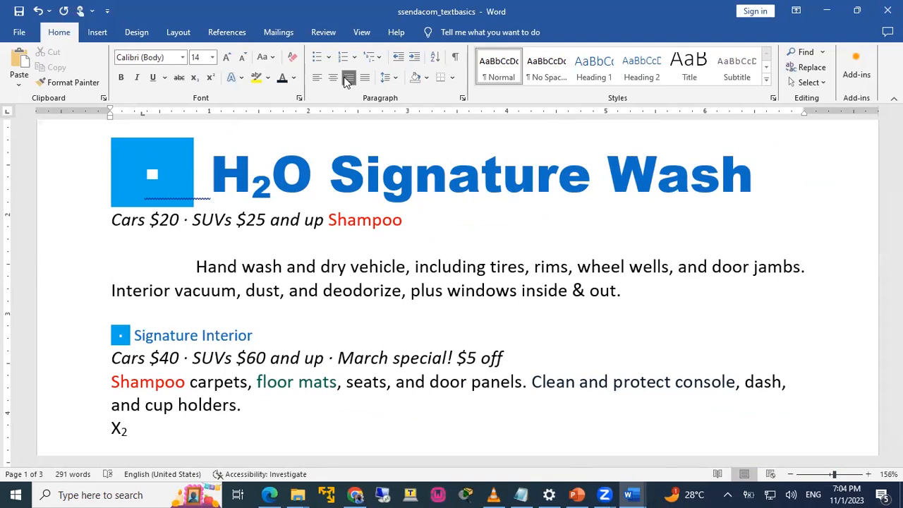
{"action": "left_click", "coordinate": [333, 79]}
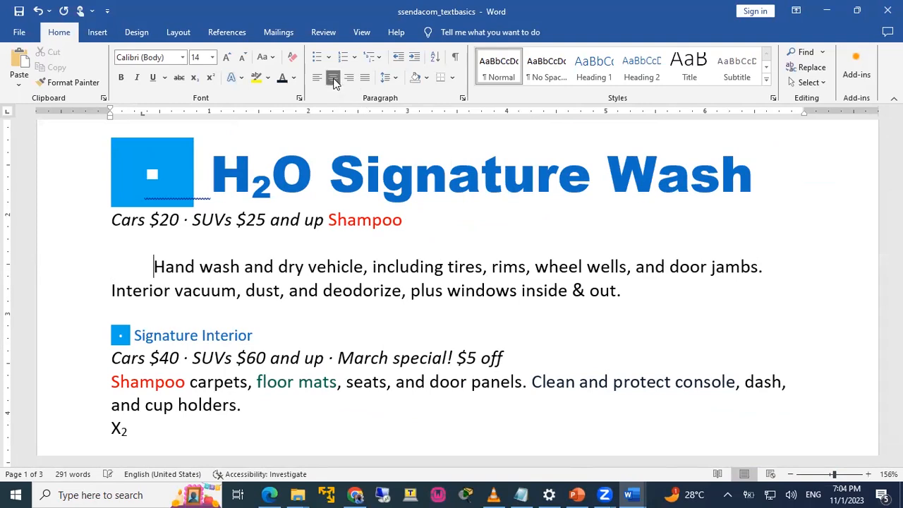
{"action": "left_click_drag", "start_coordinate": [153, 267], "coordinate": [775, 265]}
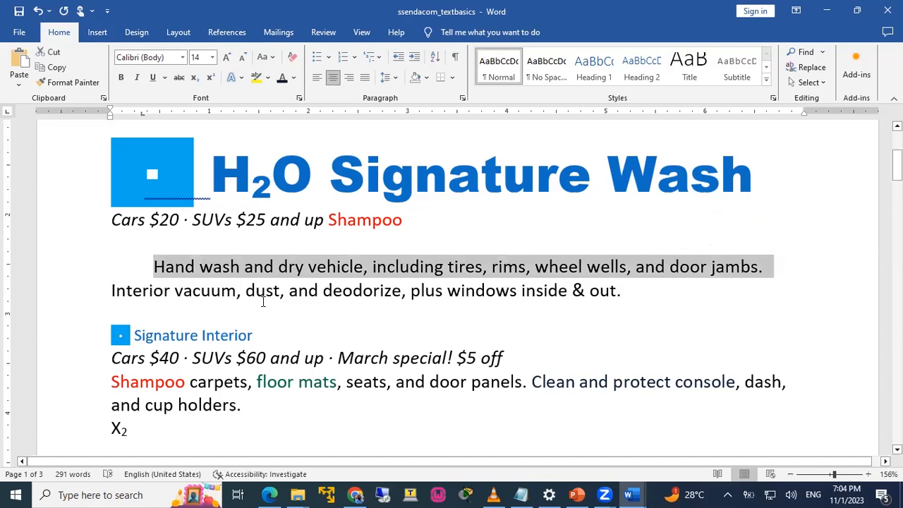
{"action": "left_click", "coordinate": [112, 290]}
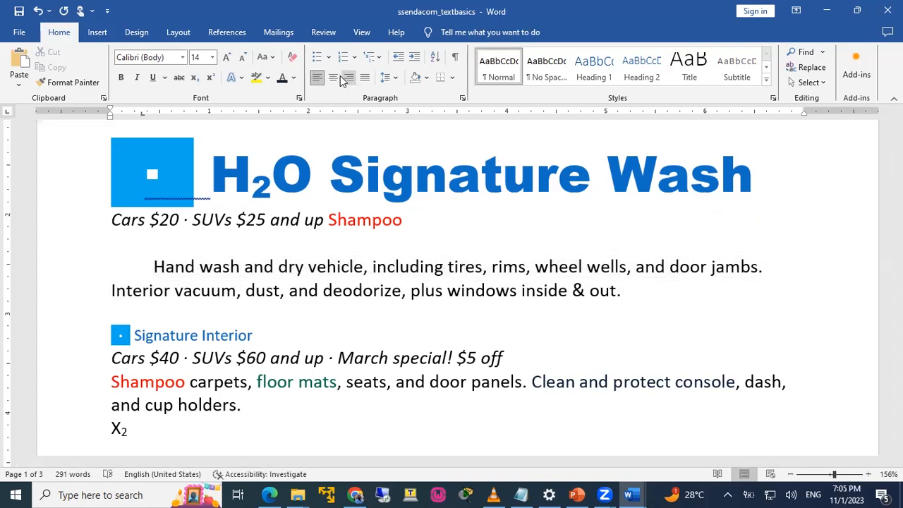
{"action": "left_click", "coordinate": [335, 76]}
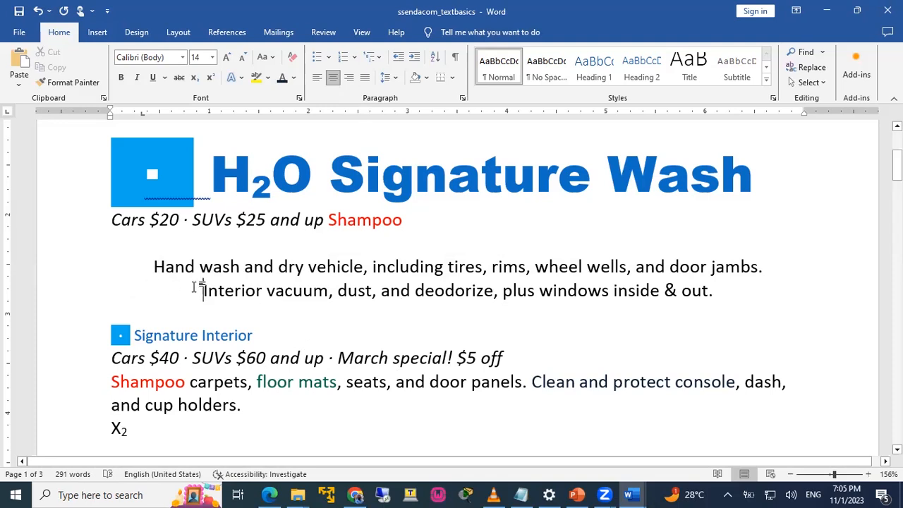
Undo the alignment changes on the "Interior vacuum" and "Hand wash and dry vehicle" lines.
{"action": "key", "text": "ctrl+z"}
{"action": "key", "text": "Up"}
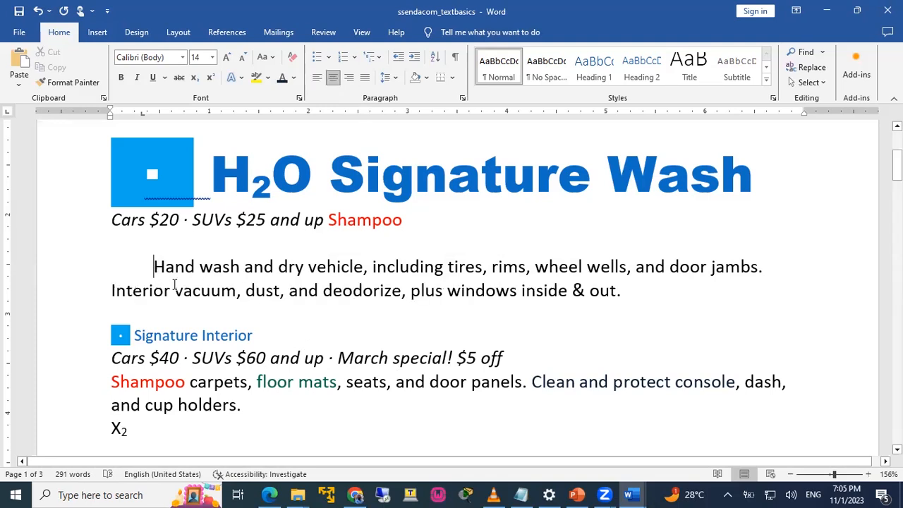
{"action": "key", "text": "ctrl+z"}
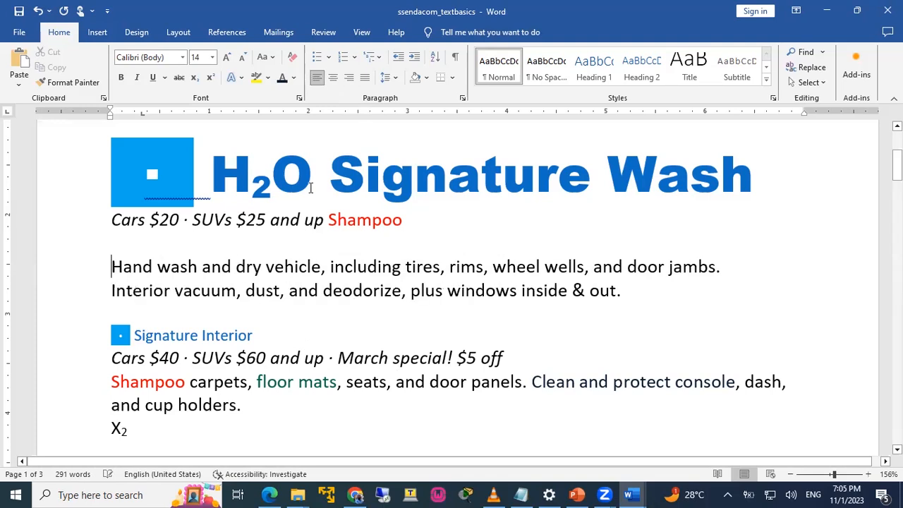
Justify the "Hand wash and dry vehicle" line.
{"action": "left_click", "coordinate": [365, 79]}
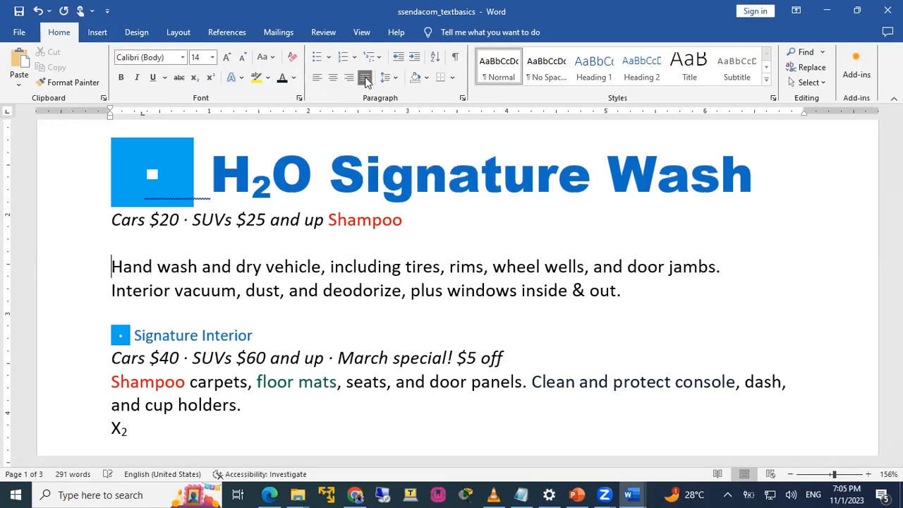
{"action": "scroll", "coordinate": [359, 328], "scroll_direction": "down", "scroll_amount": 2}
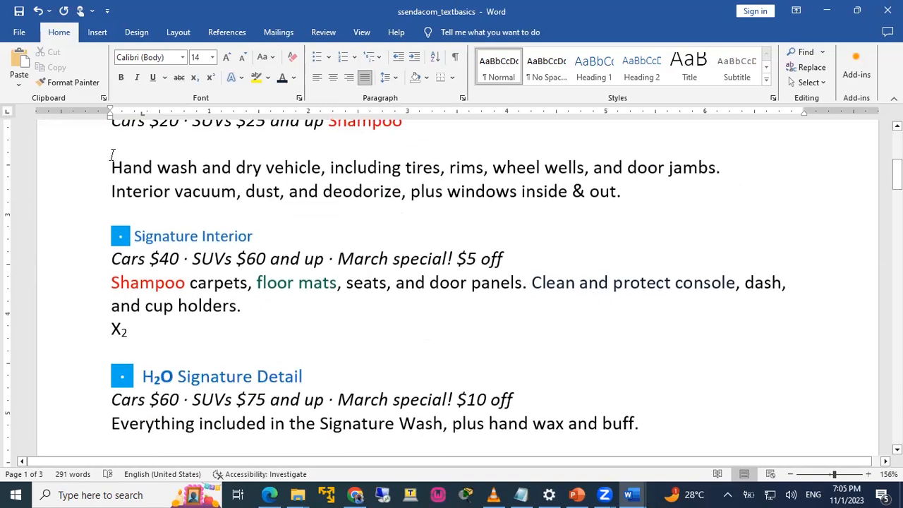
{"action": "scroll", "coordinate": [119, 203], "scroll_direction": "up", "scroll_amount": 1}
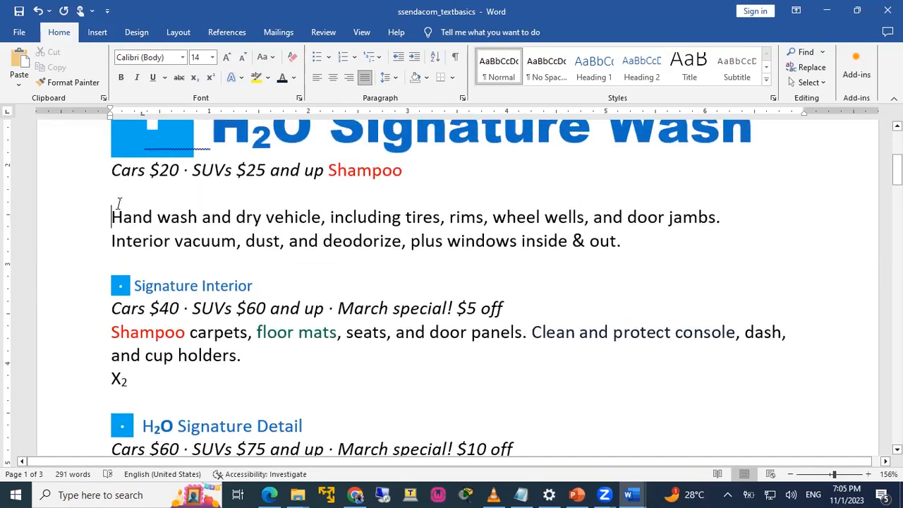
{"action": "scroll", "coordinate": [370, 298], "scroll_direction": "down", "scroll_amount": 10}
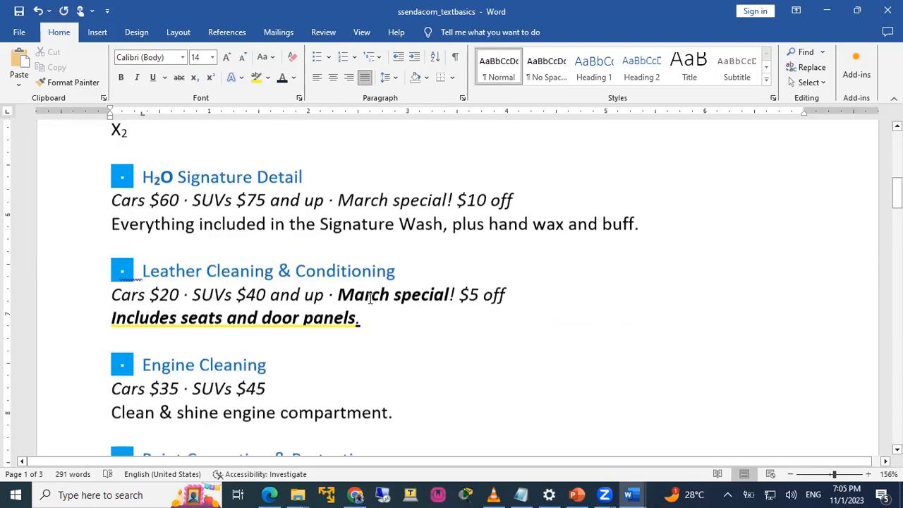
{"action": "scroll", "coordinate": [369, 297], "scroll_direction": "up", "scroll_amount": 12}
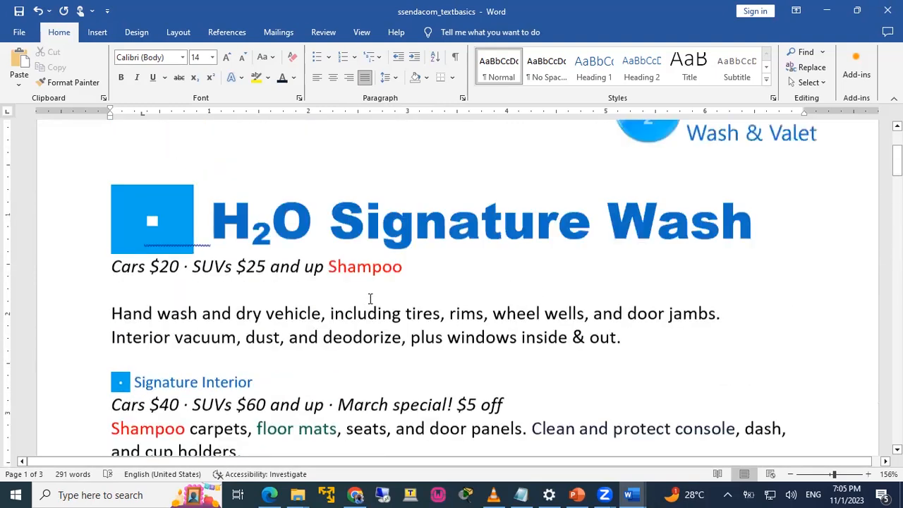
Enlarge the text from "Hand wash and dry vehicle" through the "Paint Correction & Protection" heading, taking its first line to 90 pt.
{"action": "scroll", "coordinate": [368, 298], "scroll_direction": "down", "scroll_amount": 5}
{"action": "mouse_move", "coordinate": [112, 215]}
{"action": "left_mouse_down"}
{"action": "mouse_move", "coordinate": [609, 494]}
{"action": "mouse_move", "coordinate": [722, 363]}
{"action": "left_mouse_up"}
{"action": "scroll", "coordinate": [723, 363], "scroll_direction": "down", "scroll_amount": 1}
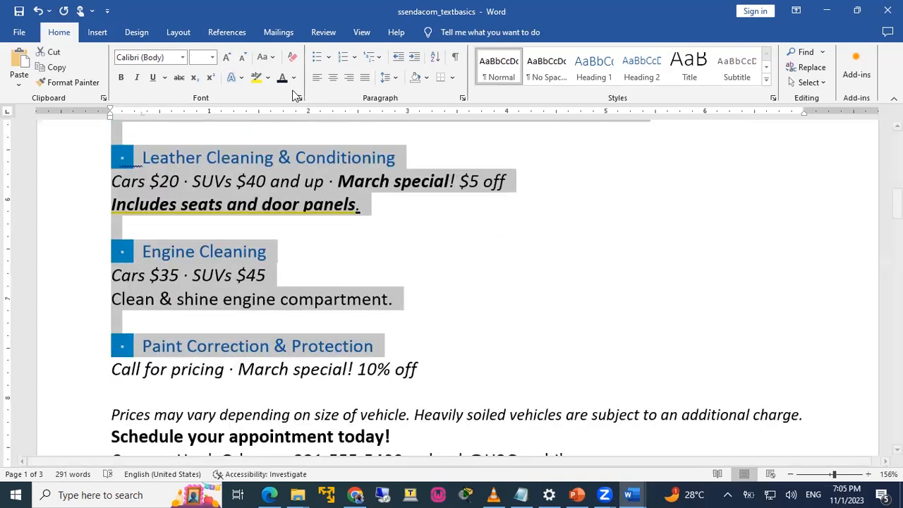
{"action": "key", "text": "ctrl+shift+period"}
{"action": "key", "text": "ctrl+shift+period"}
{"action": "key", "text": "ctrl+shift+period"}
{"action": "key", "text": "ctrl+shift+period"}
{"action": "key", "text": "ctrl+shift+period"}
{"action": "key", "text": "ctrl+shift+period"}
{"action": "key", "text": "ctrl+shift+period"}
{"action": "key", "text": "ctrl+shift+period"}
{"action": "key", "text": "ctrl+shift+period"}
{"action": "key", "text": "ctrl+shift+period"}
{"action": "key", "text": "ctrl+shift+period"}
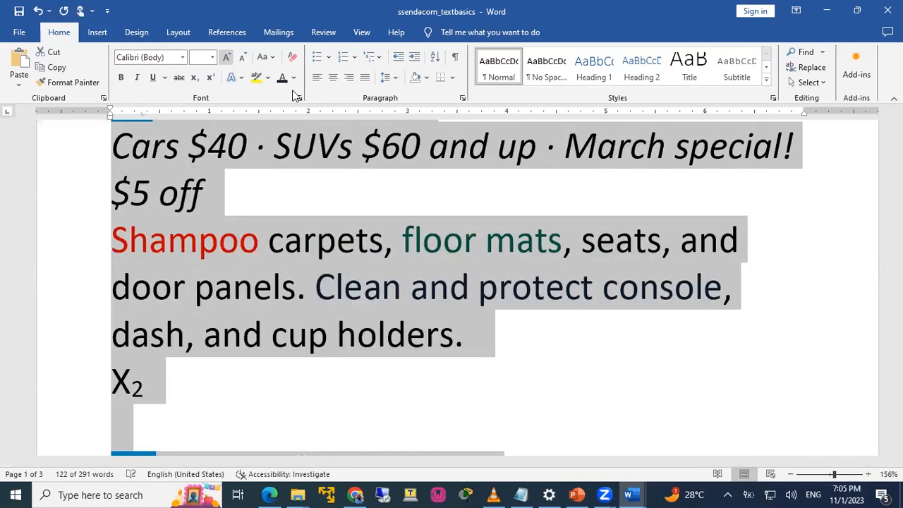
Examine how the enlarged, justified "Hand wash and dry vehicle" paragraph spreads its words between the margins.
{"action": "left_click", "coordinate": [586, 290]}
{"action": "scroll", "coordinate": [586, 290], "scroll_direction": "up", "scroll_amount": 6}
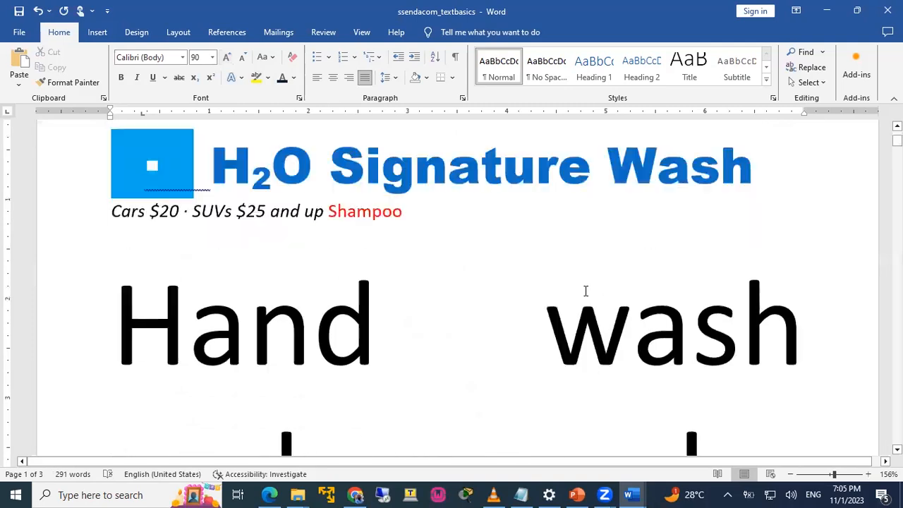
{"action": "scroll", "coordinate": [585, 290], "scroll_direction": "down", "scroll_amount": 2}
{"action": "scroll", "coordinate": [586, 289], "scroll_direction": "down", "scroll_amount": 2}
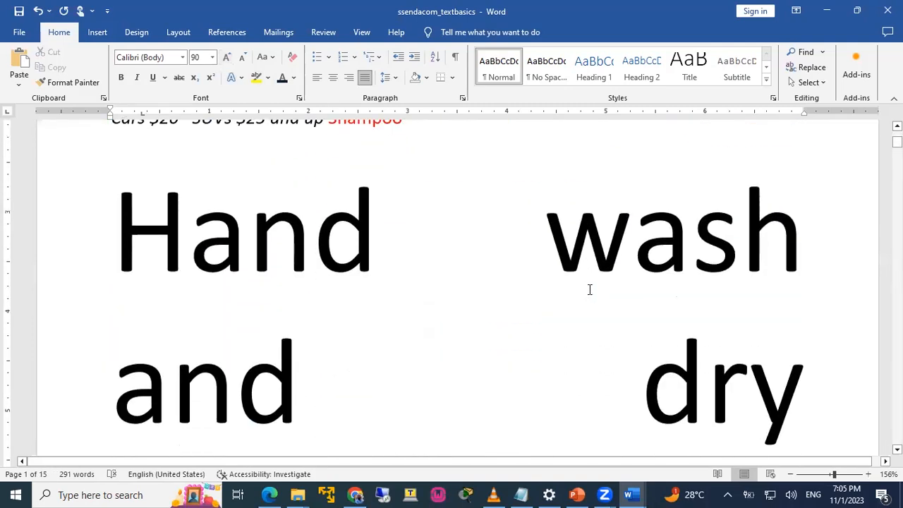
{"action": "left_click", "coordinate": [127, 217]}
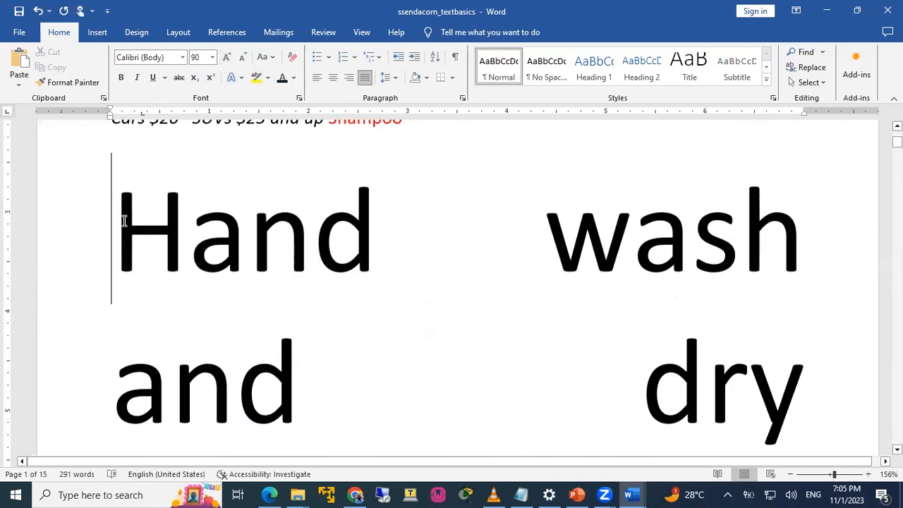
{"action": "left_click", "coordinate": [800, 234]}
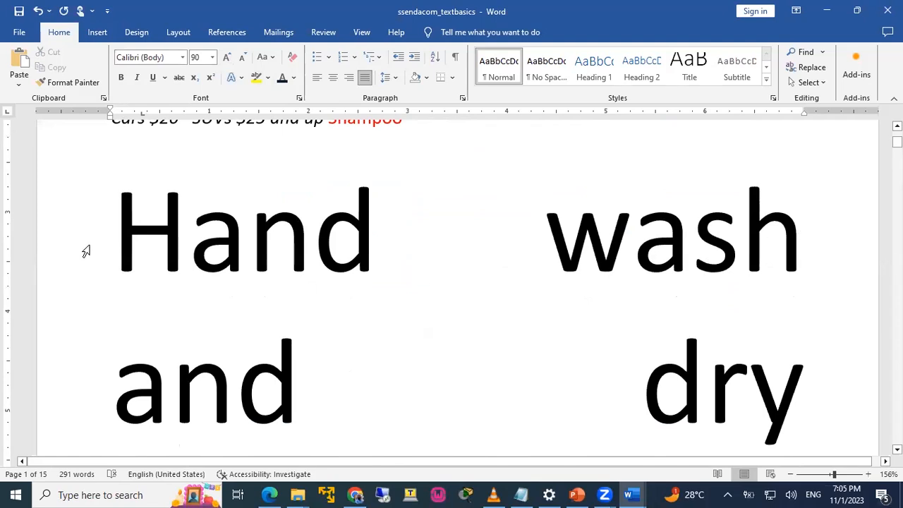
{"action": "left_click", "coordinate": [114, 221]}
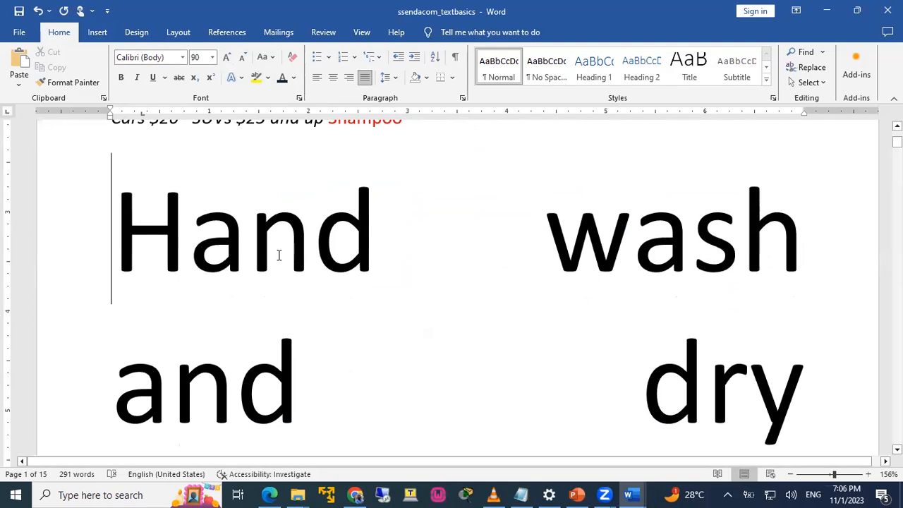
{"action": "scroll", "coordinate": [276, 253], "scroll_direction": "down", "scroll_amount": 5}
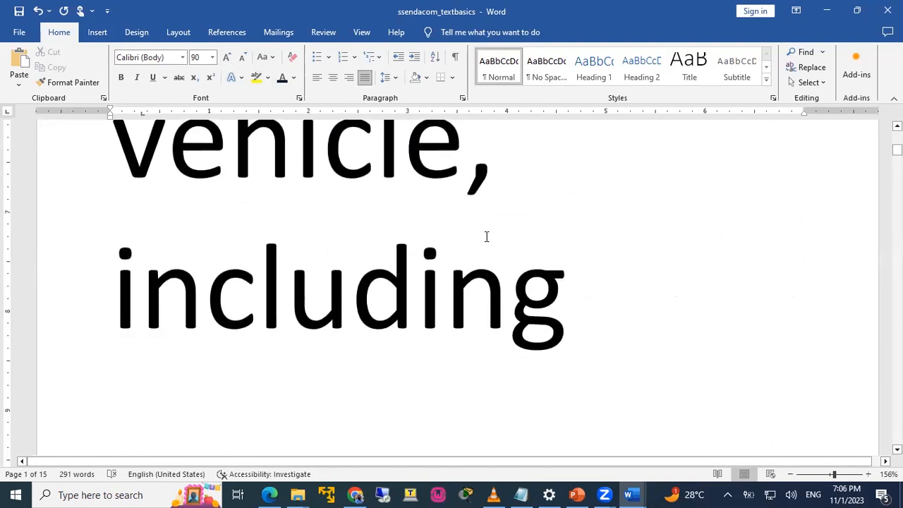
Switch to the Course - MS Office presentation in PowerPoint and view the Indents and Tabs slide.
{"action": "left_click", "coordinate": [576, 494]}
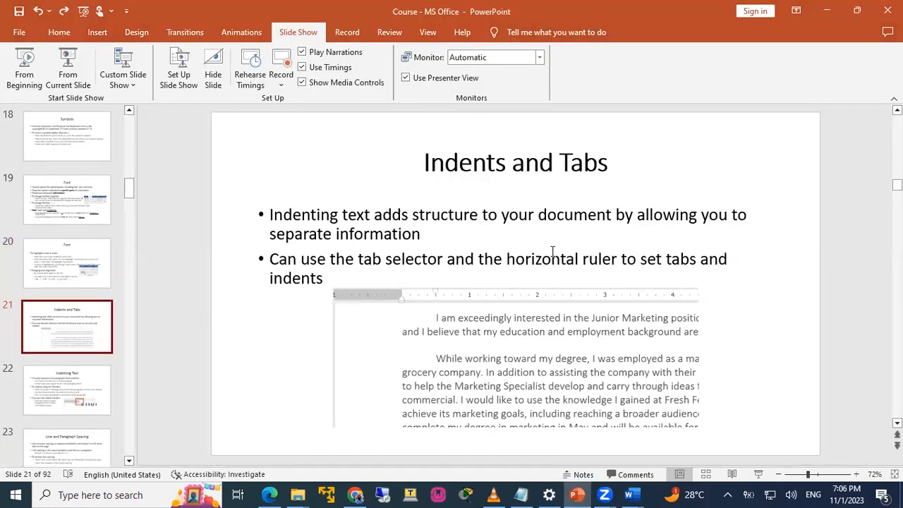
{"action": "scroll", "coordinate": [552, 251], "scroll_direction": "down", "scroll_amount": 1}
{"action": "scroll", "coordinate": [552, 251], "scroll_direction": "up", "scroll_amount": 1}
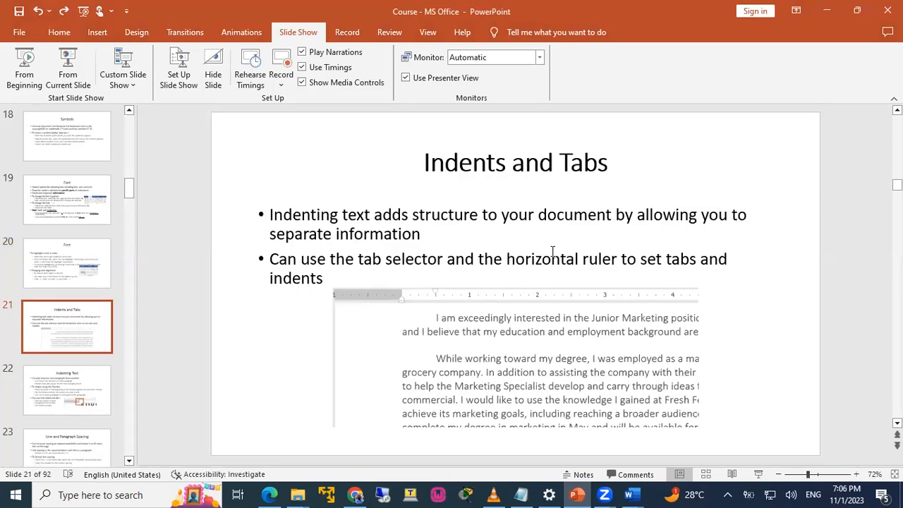
Switch to the ssendacom_indentstabs document in Word and bring the letter's body paragraphs into view.
{"action": "left_click", "coordinate": [630, 494]}
{"action": "left_click", "coordinate": [150, 439]}
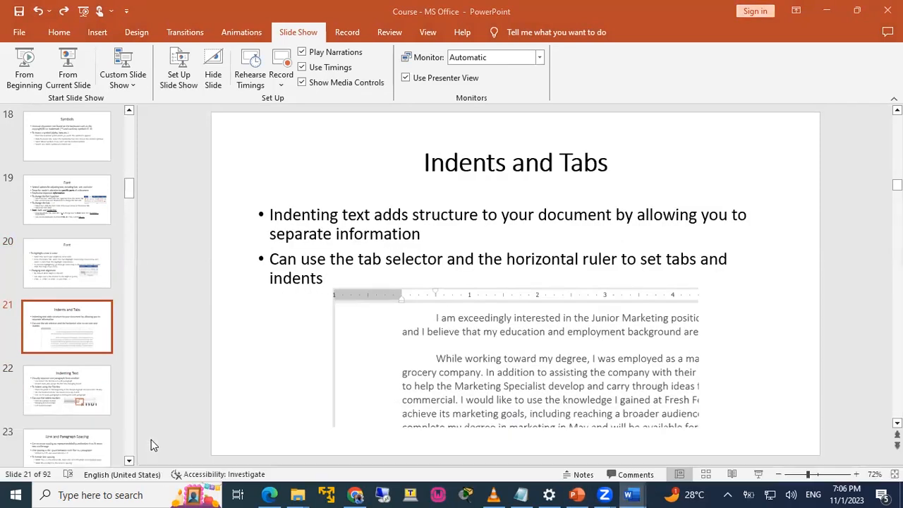
{"action": "scroll", "coordinate": [418, 335], "scroll_direction": "down", "scroll_amount": 2}
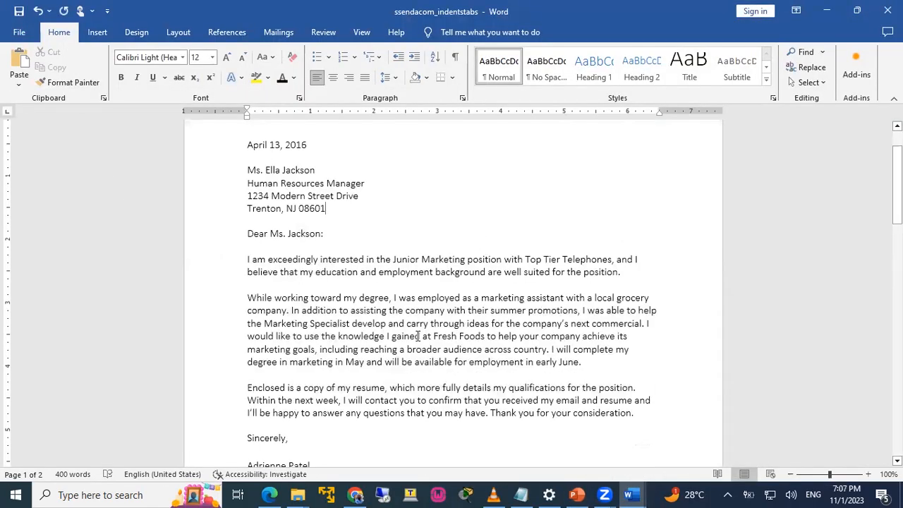
Indent the first line of each of the letter's three body paragraphs by 0.5 inch.
{"action": "left_click", "coordinate": [249, 260]}
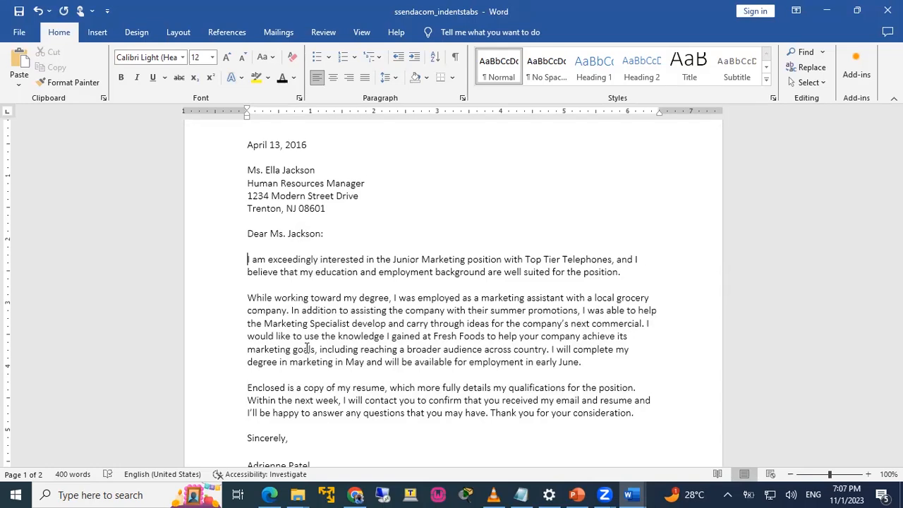
{"action": "scroll", "coordinate": [307, 349], "scroll_direction": "up", "scroll_amount": 5}
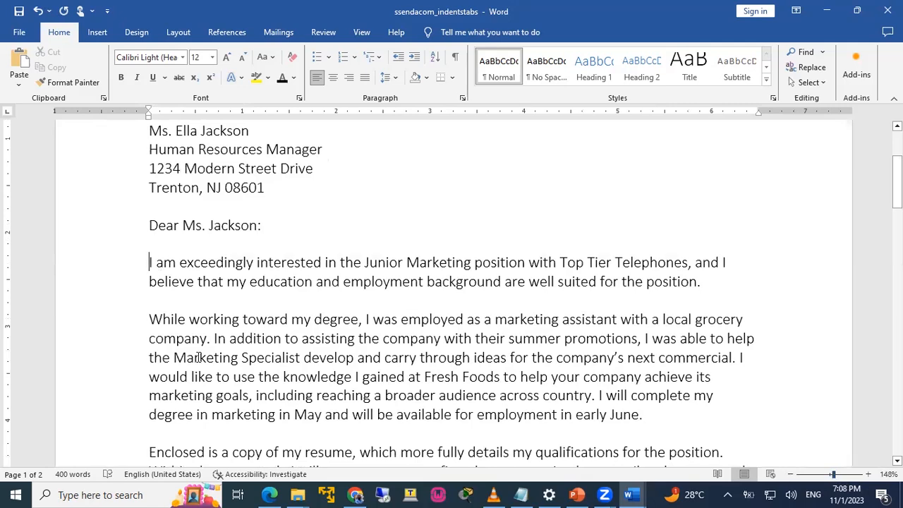
{"action": "key", "text": "Tab"}
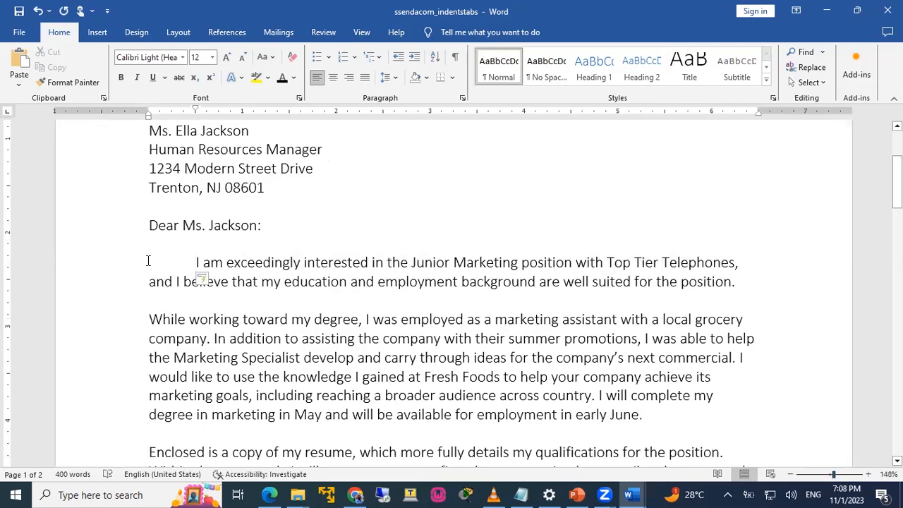
{"action": "left_click", "coordinate": [146, 319]}
{"action": "key", "text": "Tab"}
{"action": "scroll", "coordinate": [189, 419], "scroll_direction": "down", "scroll_amount": 2}
{"action": "left_click", "coordinate": [151, 364]}
{"action": "key", "text": "Tab"}
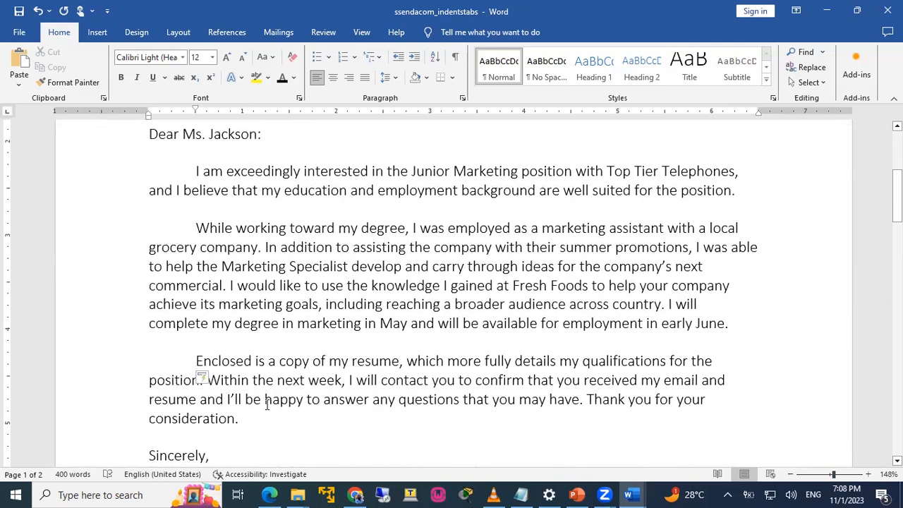
Remove the first-line indents from the three body paragraphs, working upward from the "Enclosed is a copy" paragraph.
{"action": "scroll", "coordinate": [267, 405], "scroll_direction": "up", "scroll_amount": 1}
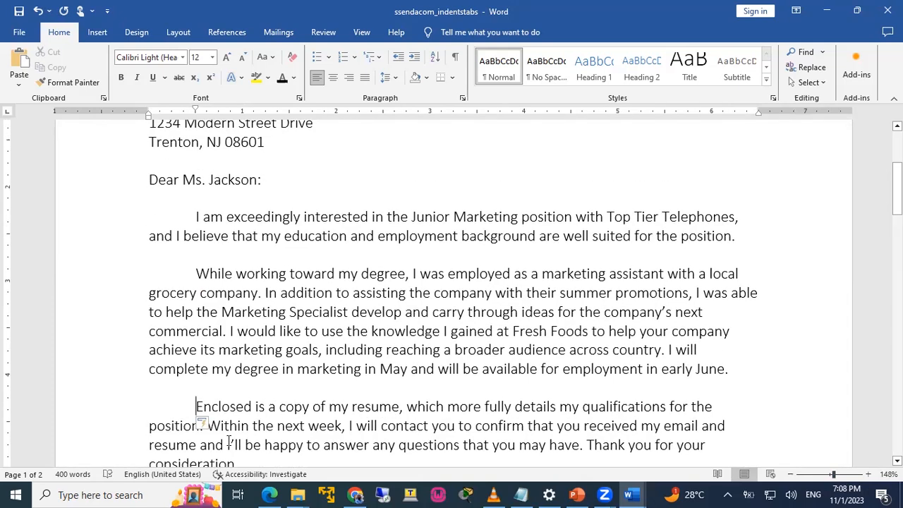
{"action": "key", "text": "BackSpace"}
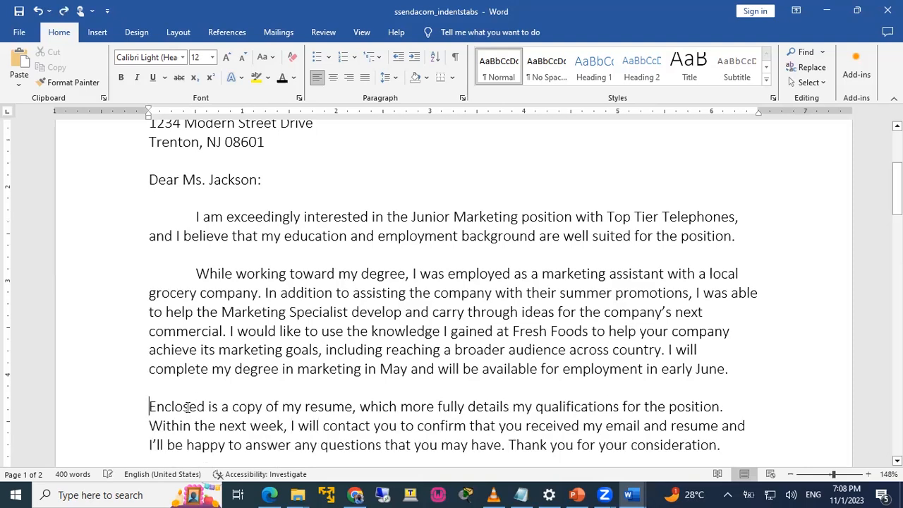
{"action": "left_click", "coordinate": [195, 273]}
{"action": "key", "text": "BackSpace"}
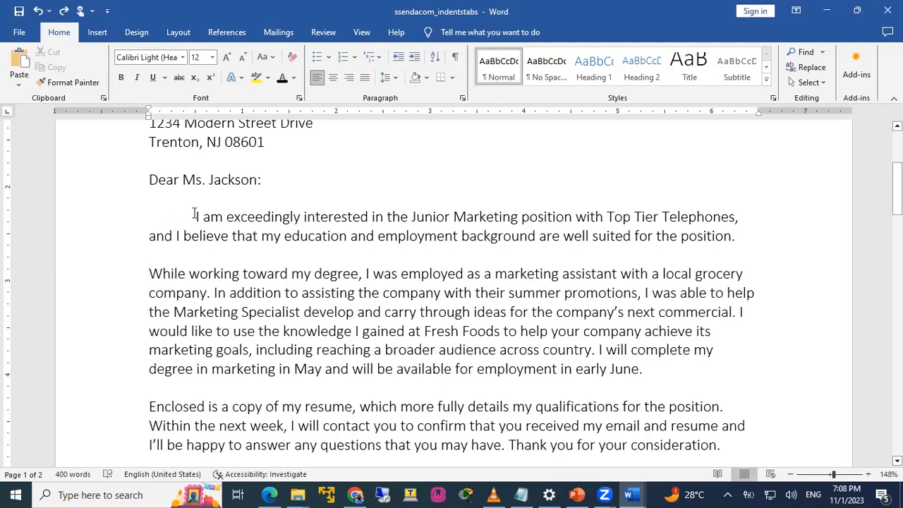
{"action": "left_click", "coordinate": [195, 216]}
{"action": "key", "text": "BackSpace"}
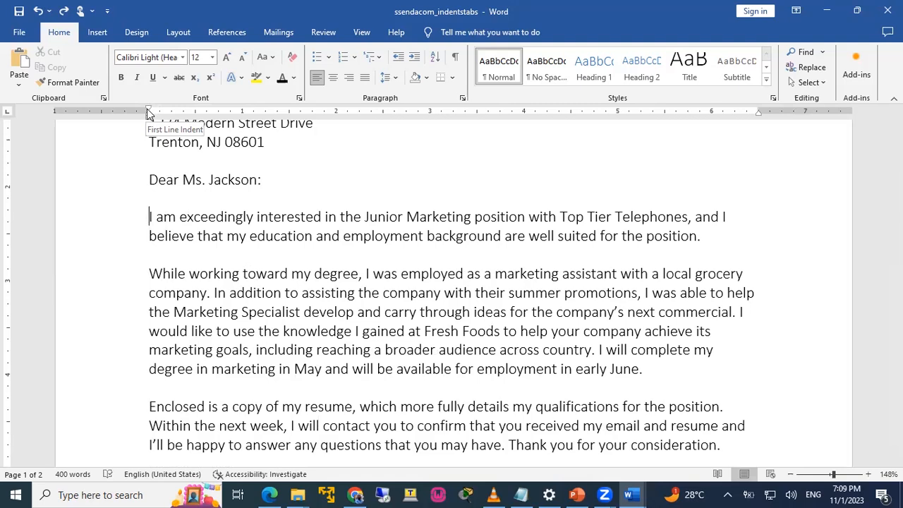
Try left indents of about 3.8 inches on the first body paragraph and about 0.45 inch on the second, undoing each.
{"action": "mouse_move", "coordinate": [148, 111]}
{"action": "left_mouse_down"}
{"action": "mouse_move", "coordinate": [250, 123]}
{"action": "mouse_move", "coordinate": [473, 126]}
{"action": "mouse_move", "coordinate": [473, 113]}
{"action": "mouse_move", "coordinate": [149, 86]}
{"action": "left_mouse_up"}
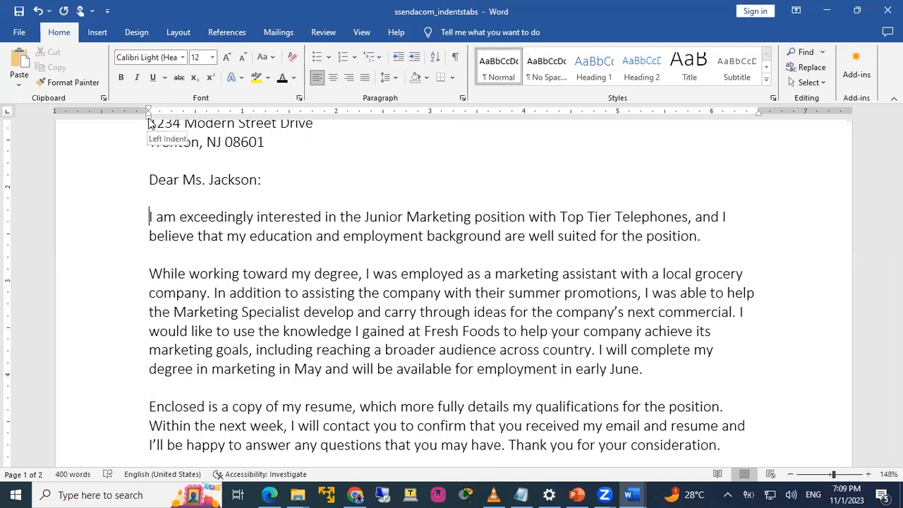
{"action": "mouse_move", "coordinate": [149, 118]}
{"action": "left_mouse_down"}
{"action": "mouse_move", "coordinate": [365, 141]}
{"action": "mouse_move", "coordinate": [526, 139]}
{"action": "mouse_move", "coordinate": [601, 150]}
{"action": "mouse_move", "coordinate": [473, 167]}
{"action": "mouse_move", "coordinate": [420, 160]}
{"action": "mouse_move", "coordinate": [547, 161]}
{"action": "mouse_move", "coordinate": [243, 161]}
{"action": "mouse_move", "coordinate": [30, 129]}
{"action": "mouse_move", "coordinate": [149, 138]}
{"action": "mouse_move", "coordinate": [141, 144]}
{"action": "mouse_move", "coordinate": [557, 143]}
{"action": "mouse_move", "coordinate": [504, 143]}
{"action": "left_mouse_up"}
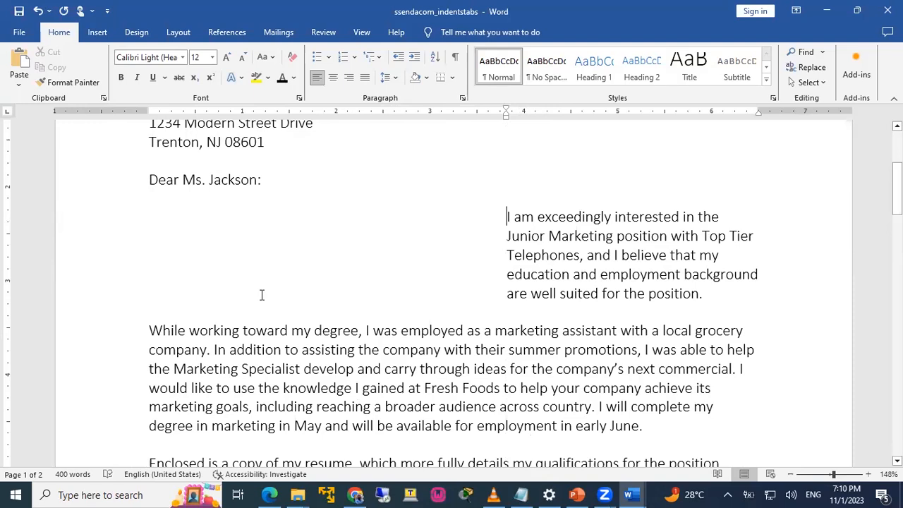
{"action": "key", "text": "ctrl+z"}
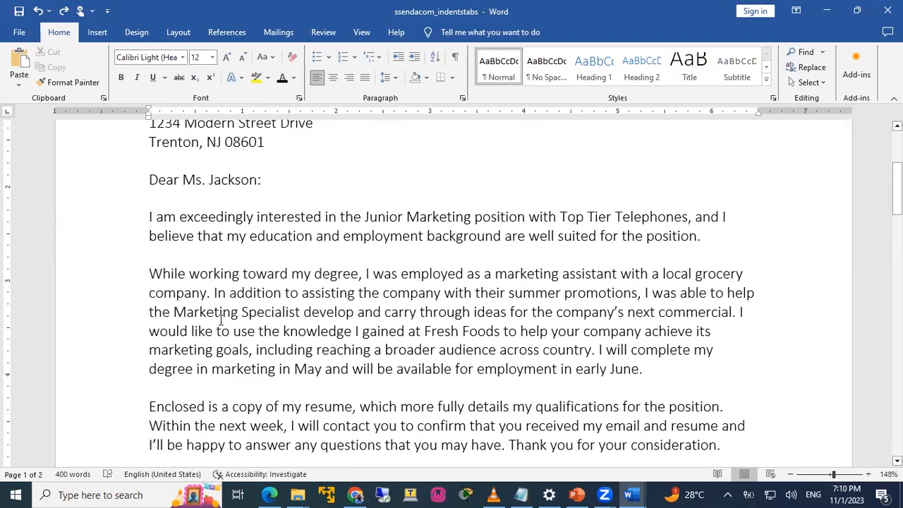
{"action": "left_click", "coordinate": [150, 277]}
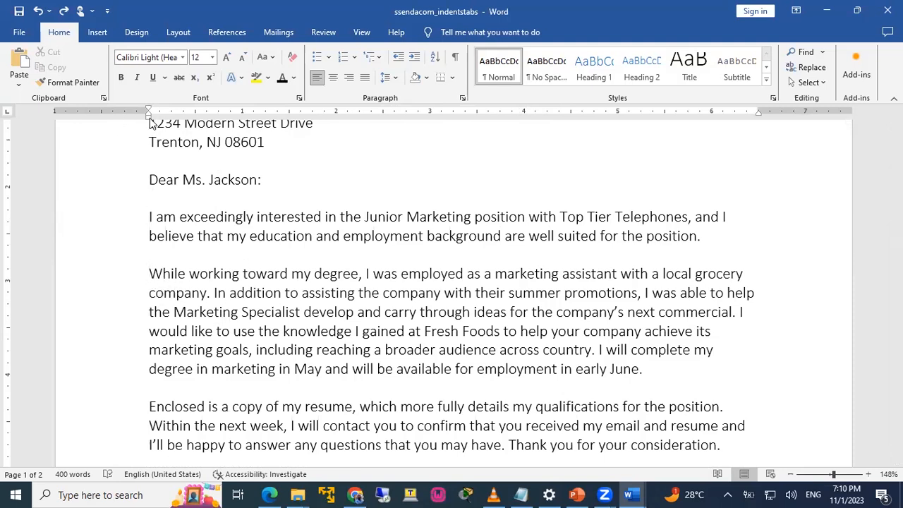
{"action": "left_click_drag", "start_coordinate": [149, 115], "coordinate": [191, 118]}
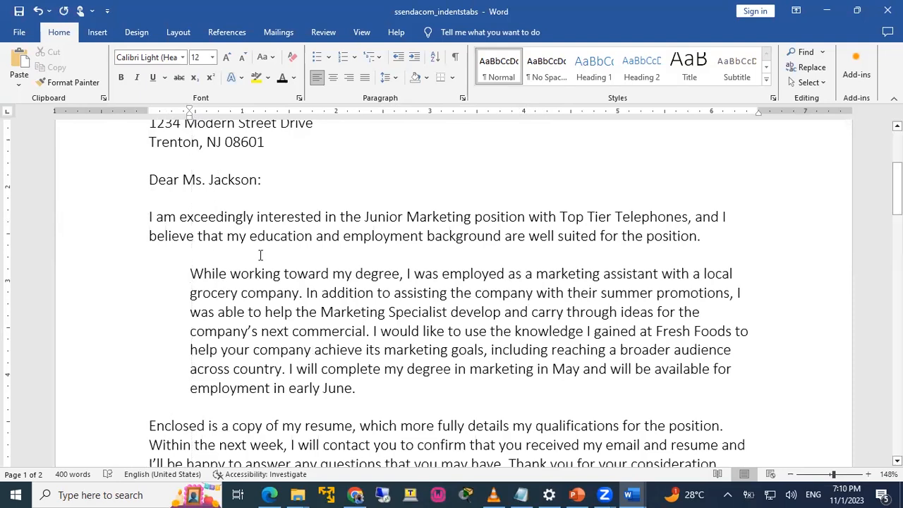
{"action": "key", "text": "ctrl+z"}
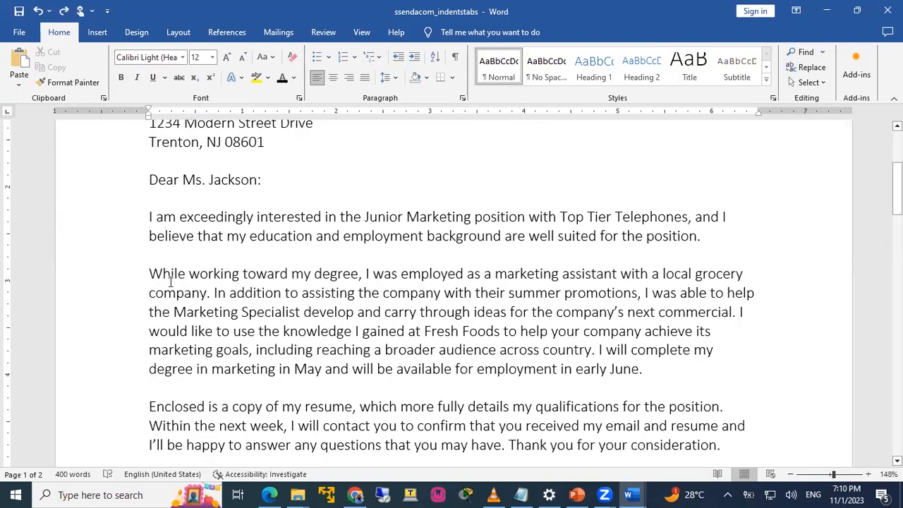
Try right alignment on the closing lines from "Sincerely," through the signature name, restore left alignment, and set their left indent to about 5 inches.
{"action": "scroll", "coordinate": [170, 282], "scroll_direction": "down", "scroll_amount": 3}
{"action": "left_click_drag", "start_coordinate": [150, 299], "coordinate": [249, 341]}
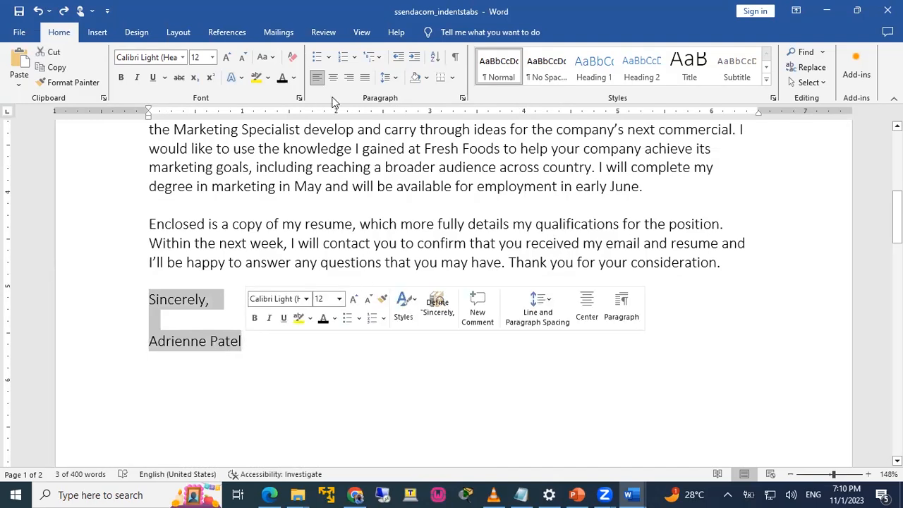
{"action": "left_click", "coordinate": [347, 79]}
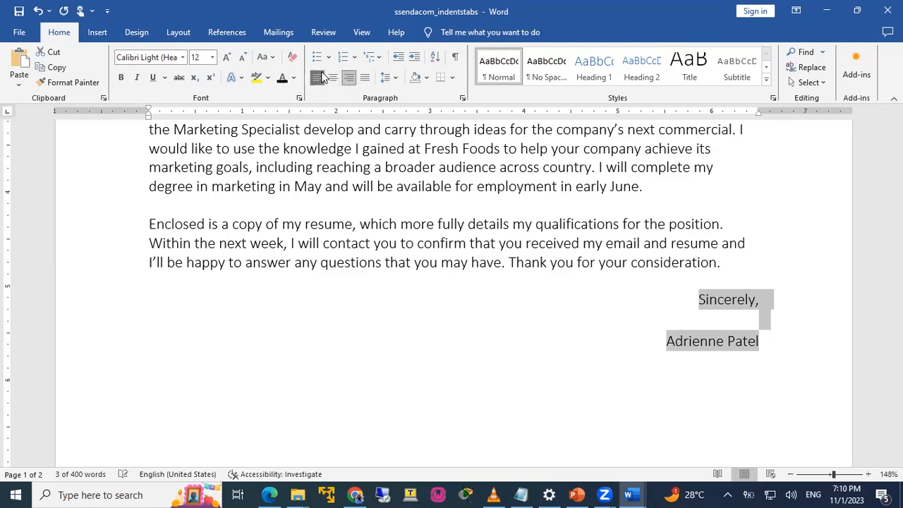
{"action": "left_click", "coordinate": [316, 78]}
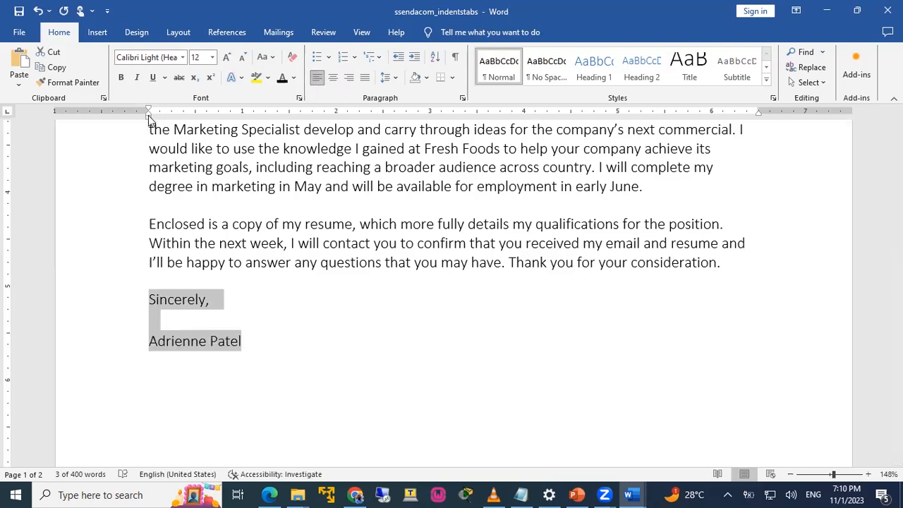
{"action": "mouse_move", "coordinate": [148, 115]}
{"action": "left_mouse_down"}
{"action": "mouse_move", "coordinate": [514, 131]}
{"action": "mouse_move", "coordinate": [520, 148]}
{"action": "mouse_move", "coordinate": [669, 148]}
{"action": "mouse_move", "coordinate": [624, 143]}
{"action": "left_mouse_up"}
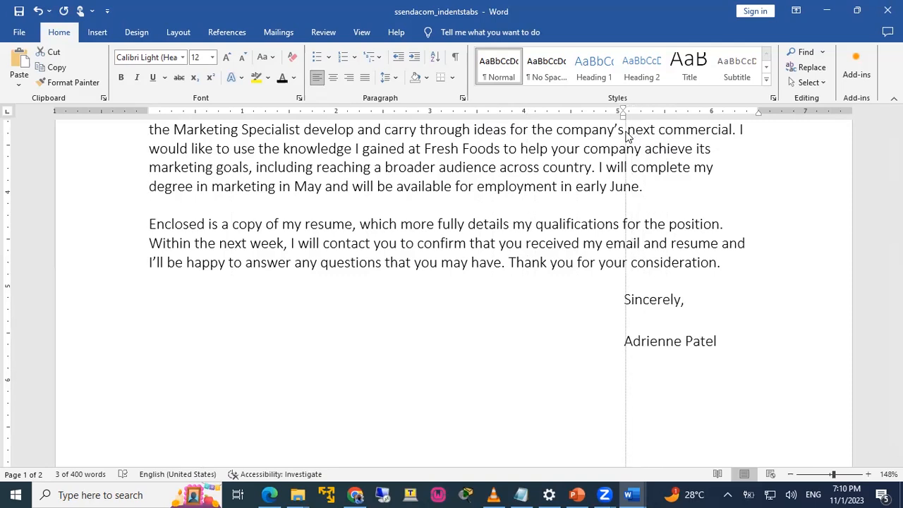
{"action": "left_click", "coordinate": [666, 340]}
{"action": "left_click", "coordinate": [658, 322]}
View the Line and Paragraph Spacing slide in the PowerPoint presentation and return to the ssendacom_indentstabs document in Word.
{"action": "key", "text": "alt+Tab"}
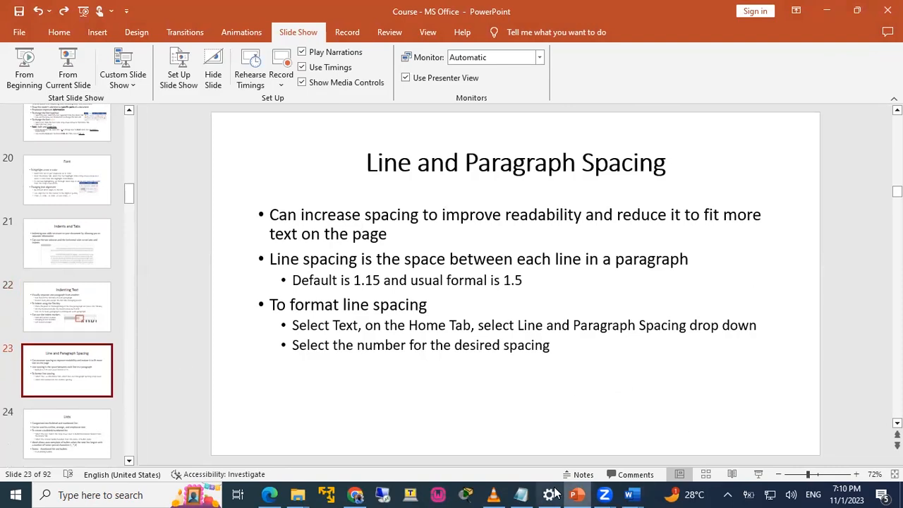
{"action": "mouse_move", "coordinate": [629, 495]}
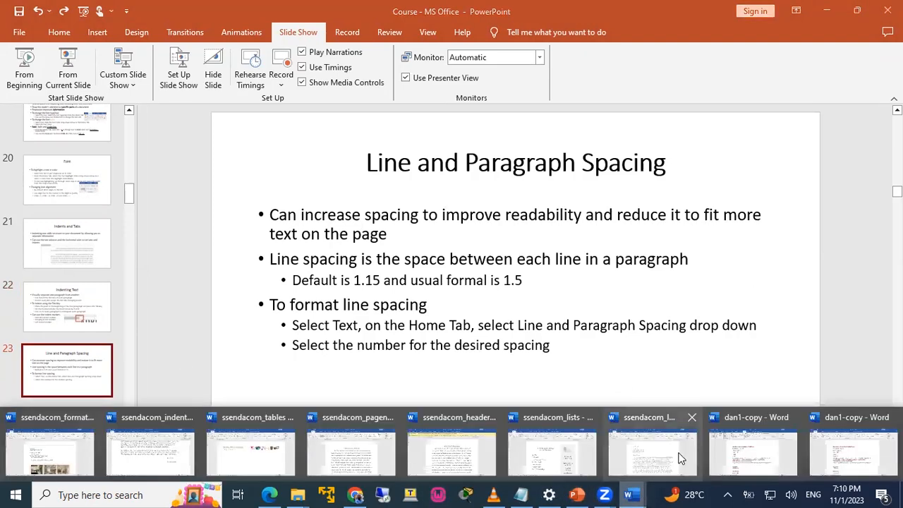
{"action": "left_click", "coordinate": [185, 454]}
Examine the line and paragraph spacing options available for the letter without applying any.
{"action": "scroll", "coordinate": [350, 354], "scroll_direction": "up", "scroll_amount": 4}
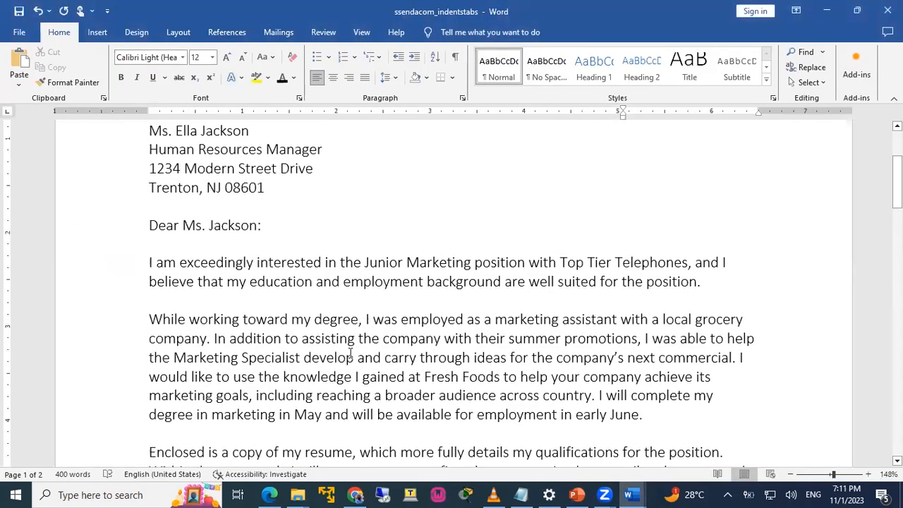
{"action": "scroll", "coordinate": [350, 354], "scroll_direction": "down", "scroll_amount": 1}
{"action": "left_click", "coordinate": [396, 79]}
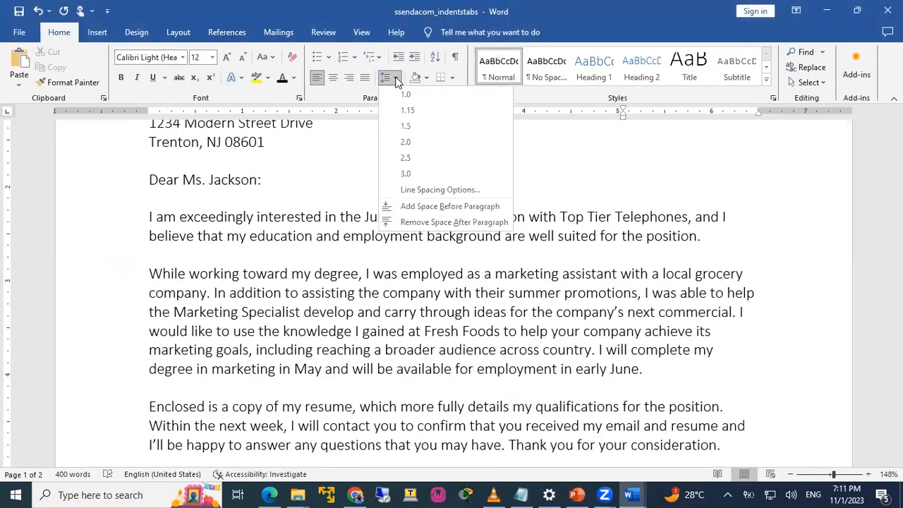
{"action": "left_click", "coordinate": [388, 105]}
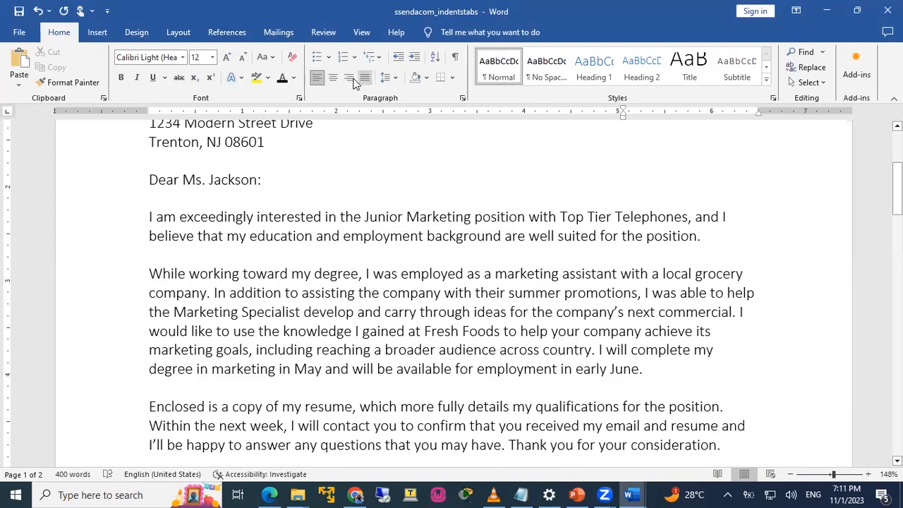
{"action": "left_click", "coordinate": [394, 79]}
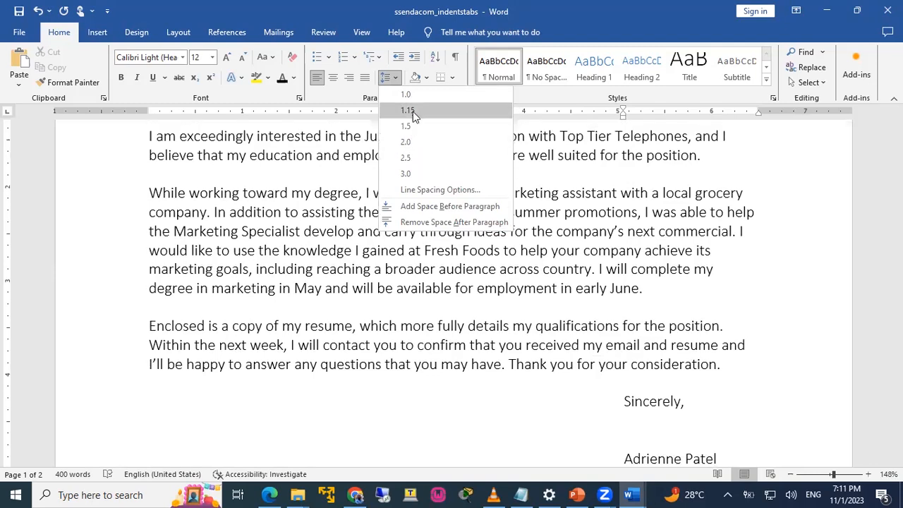
{"action": "left_click", "coordinate": [290, 269]}
Try a line spacing of 2.5 on the whole document, look through its pages, and undo the change.
{"action": "scroll", "coordinate": [290, 269], "scroll_direction": "up", "scroll_amount": 5}
{"action": "scroll", "coordinate": [291, 270], "scroll_direction": "up", "scroll_amount": 1}
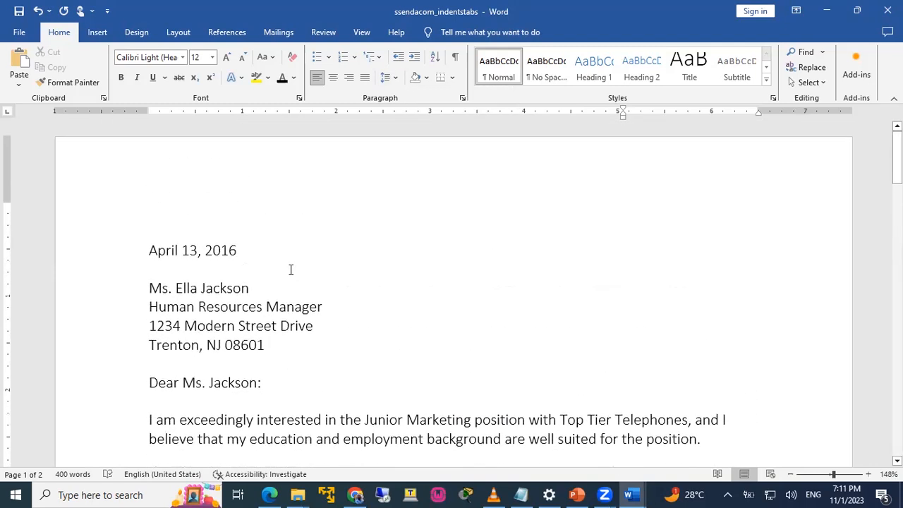
{"action": "key", "text": "ctrl+a"}
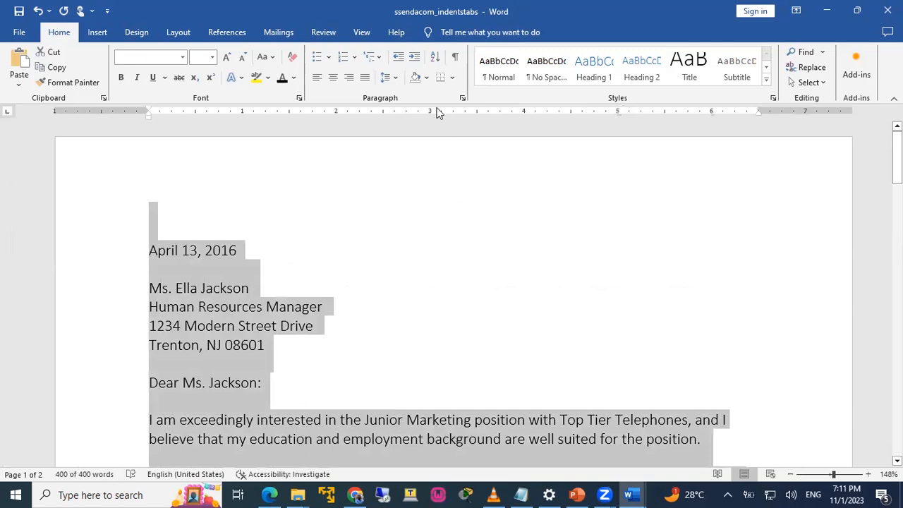
{"action": "left_click", "coordinate": [387, 77]}
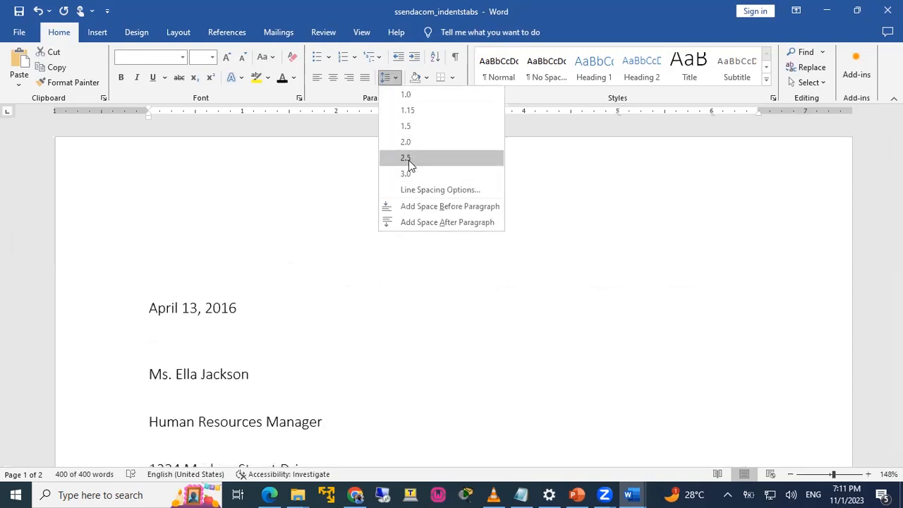
{"action": "left_click", "coordinate": [408, 158]}
{"action": "scroll", "coordinate": [419, 350], "scroll_direction": "down", "scroll_amount": 3}
{"action": "scroll", "coordinate": [419, 350], "scroll_direction": "down", "scroll_amount": 12}
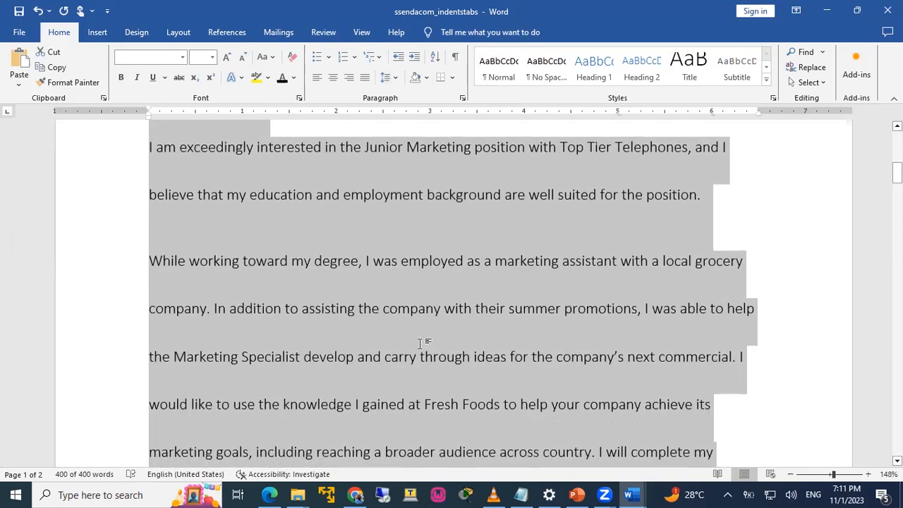
{"action": "scroll", "coordinate": [419, 350], "scroll_direction": "down", "scroll_amount": 6}
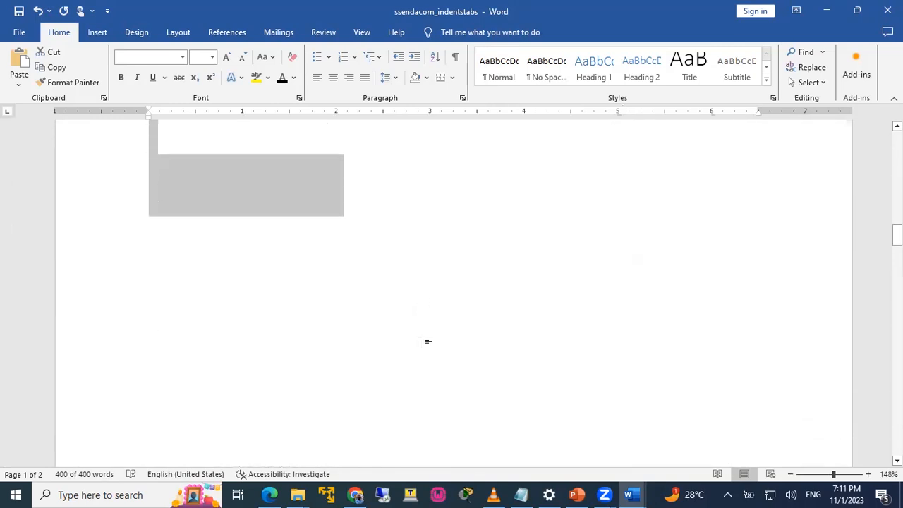
{"action": "scroll", "coordinate": [419, 350], "scroll_direction": "up", "scroll_amount": 3}
{"action": "key", "text": "ctrl+Home"}
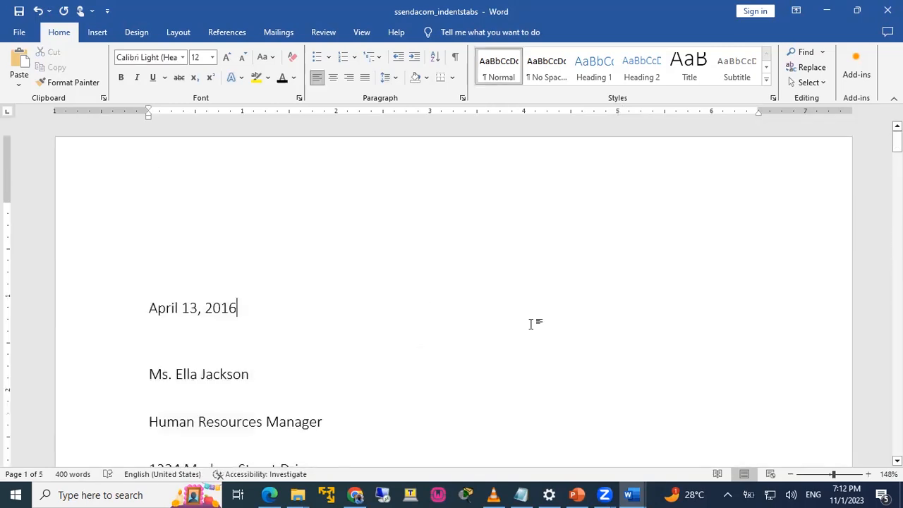
{"action": "key", "text": "ctrl+z"}
Set the line spacing of the letter's text on the first page, through the signature name, to 1.5.
{"action": "left_click_drag", "start_coordinate": [151, 196], "coordinate": [405, 155]}
{"action": "scroll", "coordinate": [406, 155], "scroll_direction": "up", "scroll_amount": 3}
{"action": "left_click", "coordinate": [387, 76]}
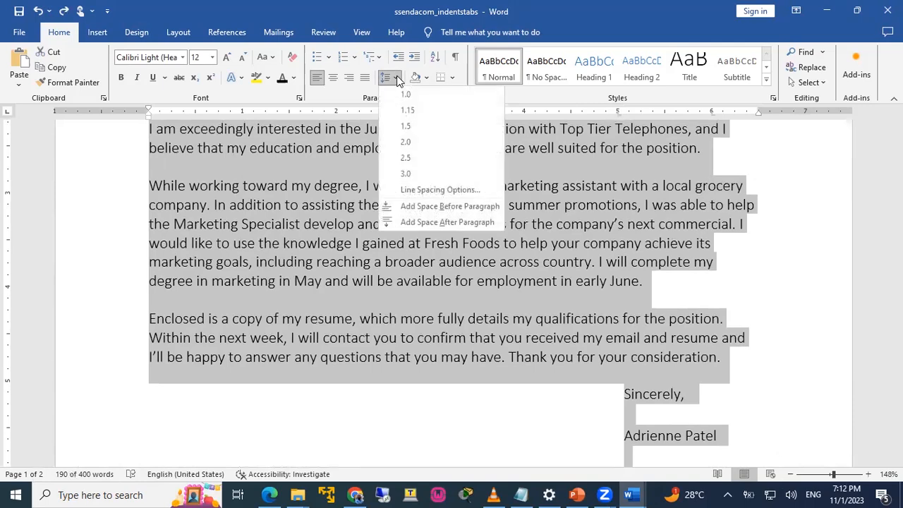
{"action": "left_click", "coordinate": [414, 129]}
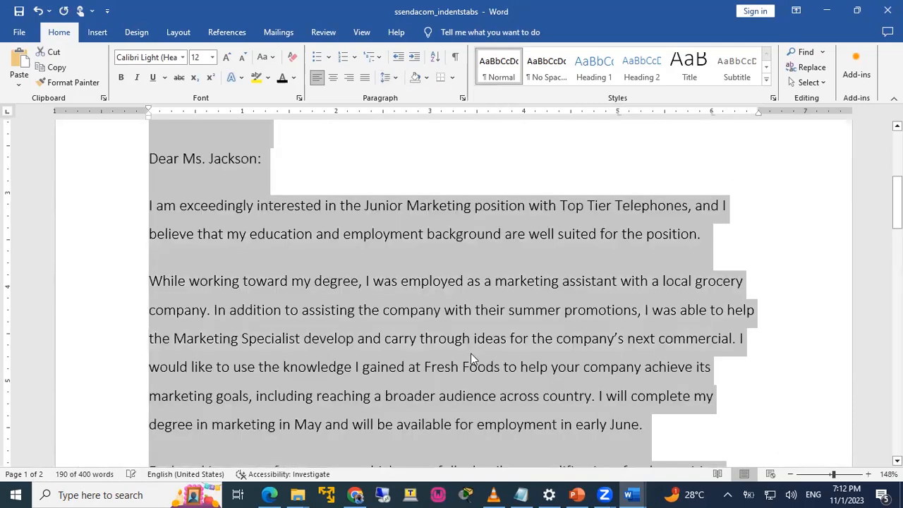
{"action": "left_click", "coordinate": [377, 290]}
{"action": "scroll", "coordinate": [384, 300], "scroll_direction": "down", "scroll_amount": 3}
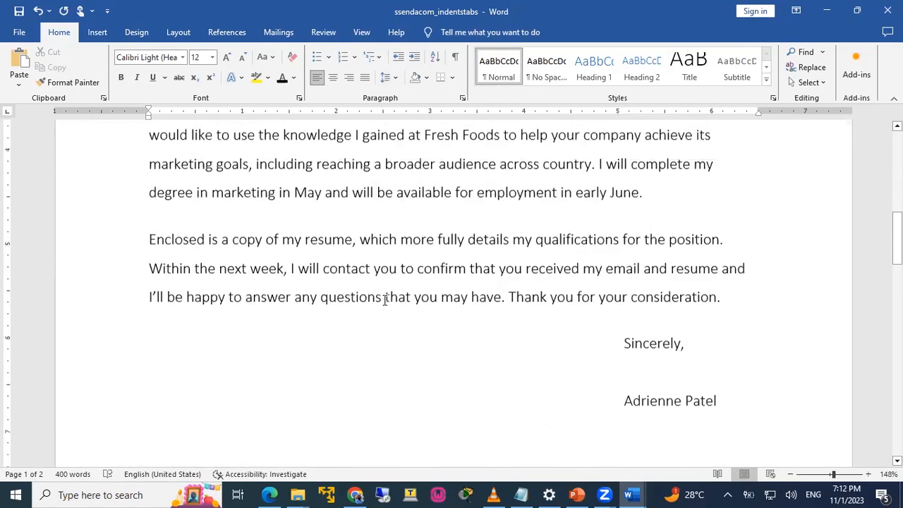
Change the font of the entire document to Times New Roman.
{"action": "scroll", "coordinate": [385, 300], "scroll_direction": "up", "scroll_amount": 10}
{"action": "key", "text": "ctrl+a"}
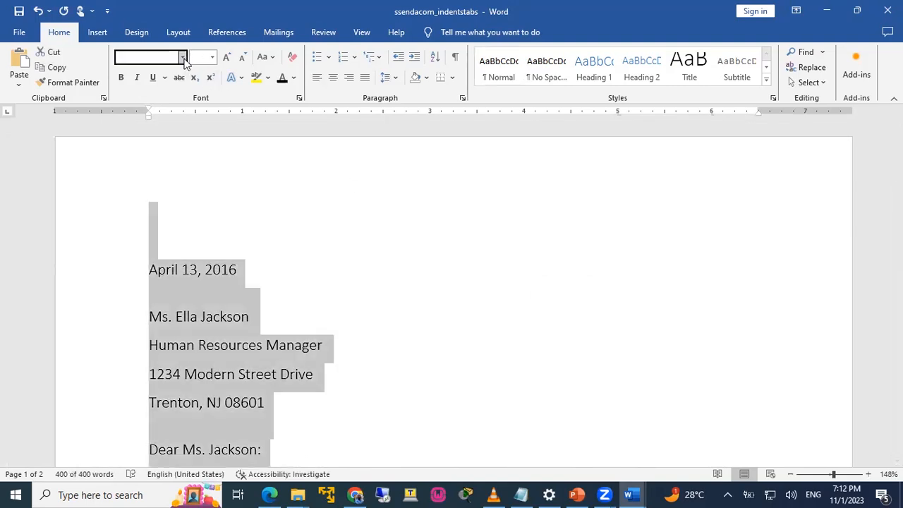
{"action": "type", "text": "Times New Roma"}
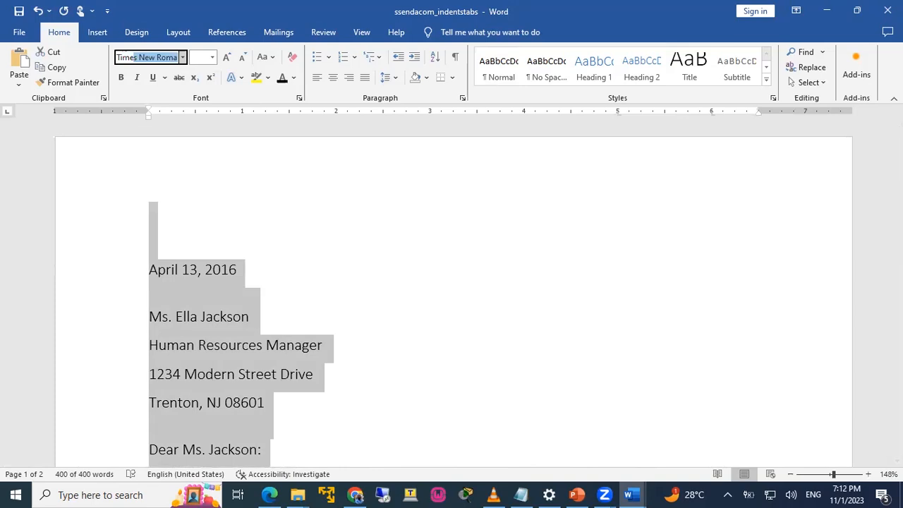
{"action": "key", "text": "Return"}
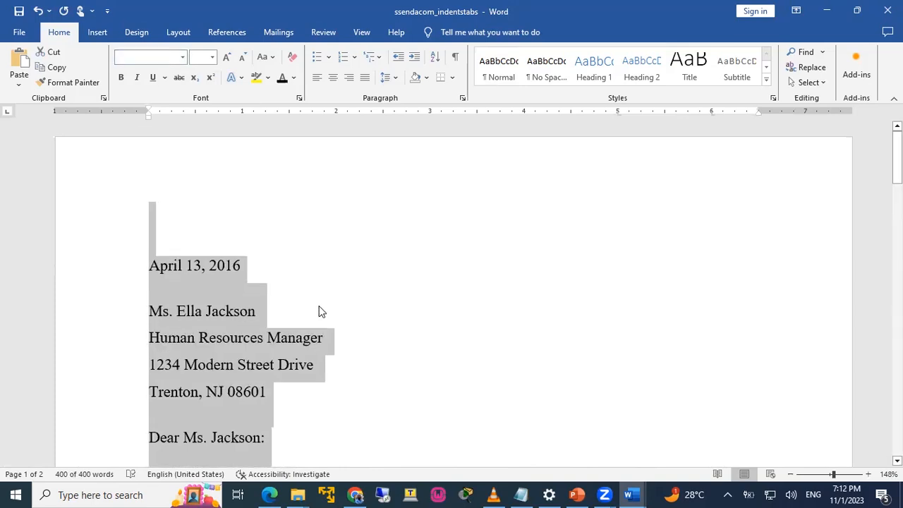
{"action": "scroll", "coordinate": [376, 301], "scroll_direction": "down", "scroll_amount": 3}
{"action": "left_click", "coordinate": [452, 276]}
Justify the letter's three body paragraphs, from "I am exceedingly interested" through "Thank you for your consideration.".
{"action": "scroll", "coordinate": [515, 336], "scroll_direction": "down", "scroll_amount": 3}
{"action": "scroll", "coordinate": [515, 336], "scroll_direction": "up", "scroll_amount": 2}
{"action": "scroll", "coordinate": [515, 335], "scroll_direction": "up", "scroll_amount": 3}
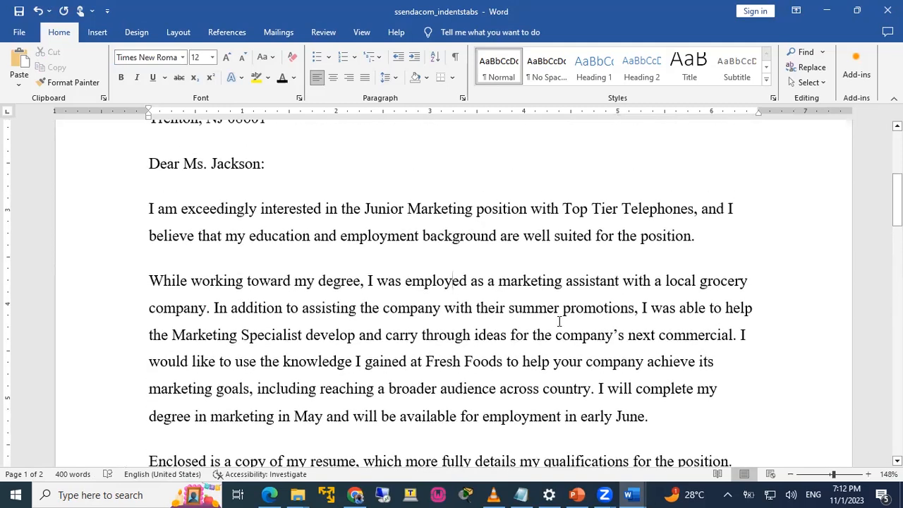
{"action": "left_click_drag", "start_coordinate": [146, 258], "coordinate": [204, 458]}
{"action": "left_click_drag", "start_coordinate": [216, 338], "coordinate": [723, 263]}
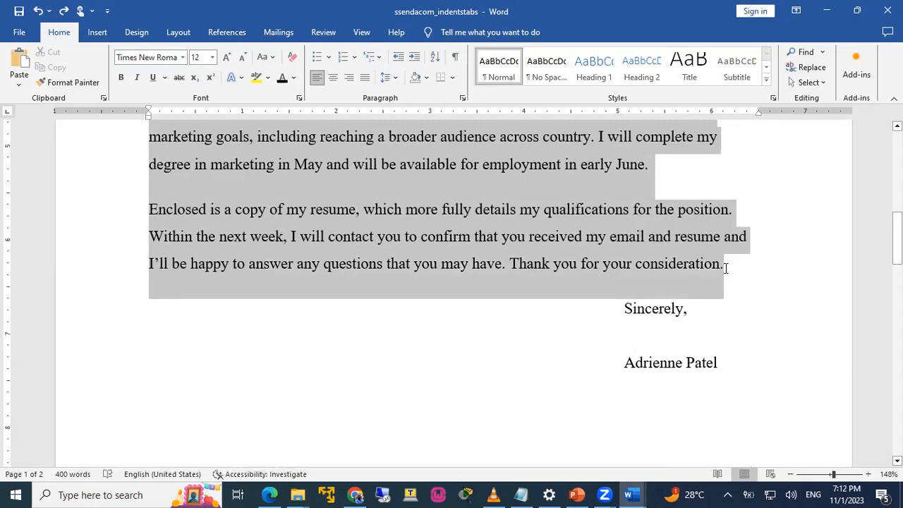
{"action": "left_click", "coordinate": [365, 77]}
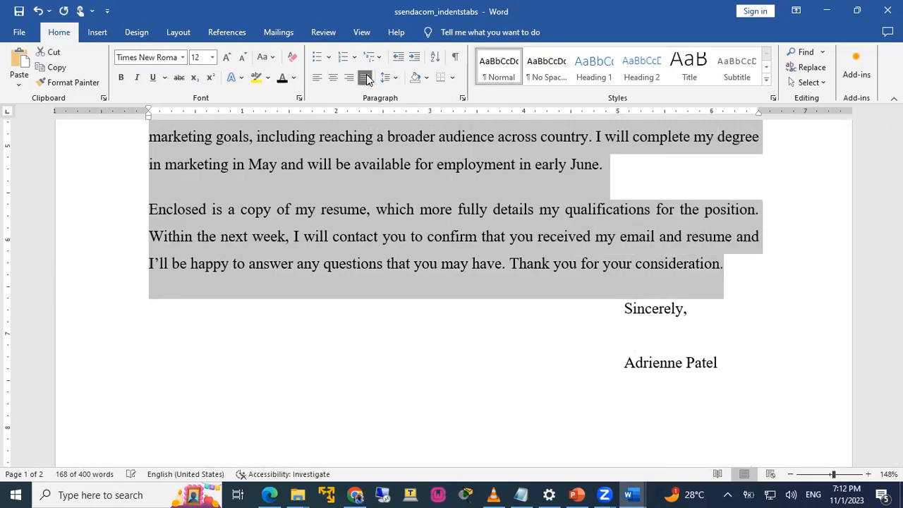
{"action": "scroll", "coordinate": [368, 301], "scroll_direction": "up", "scroll_amount": 3}
{"action": "scroll", "coordinate": [370, 299], "scroll_direction": "down", "scroll_amount": 1}
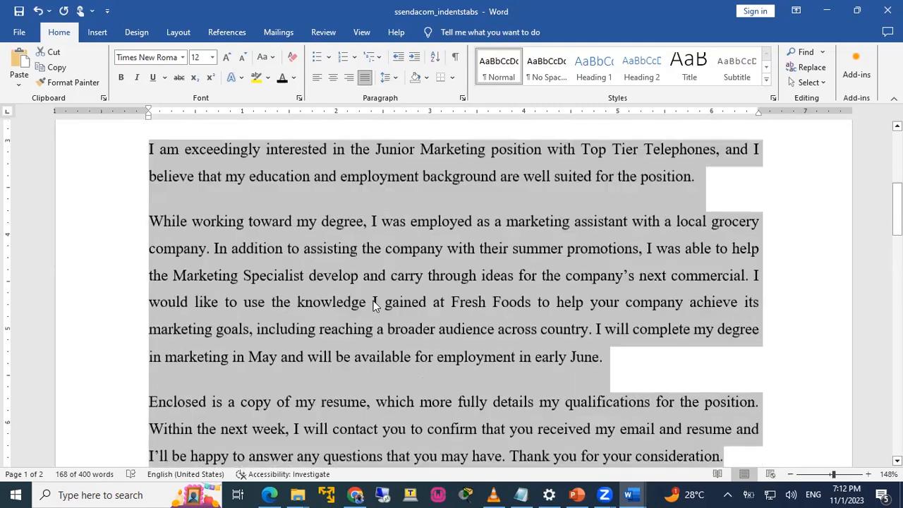
{"action": "left_click", "coordinate": [373, 292]}
{"action": "scroll", "coordinate": [474, 296], "scroll_direction": "up", "scroll_amount": 2}
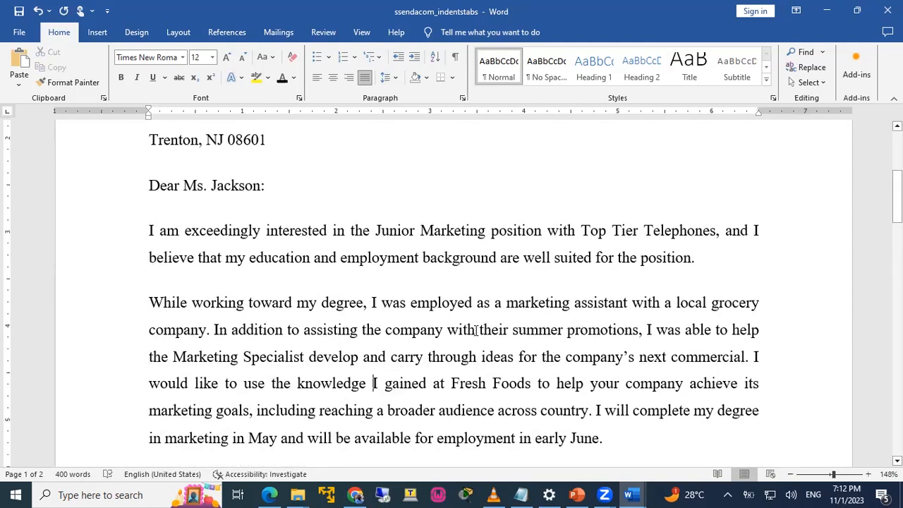
{"action": "scroll", "coordinate": [483, 327], "scroll_direction": "down", "scroll_amount": 2}
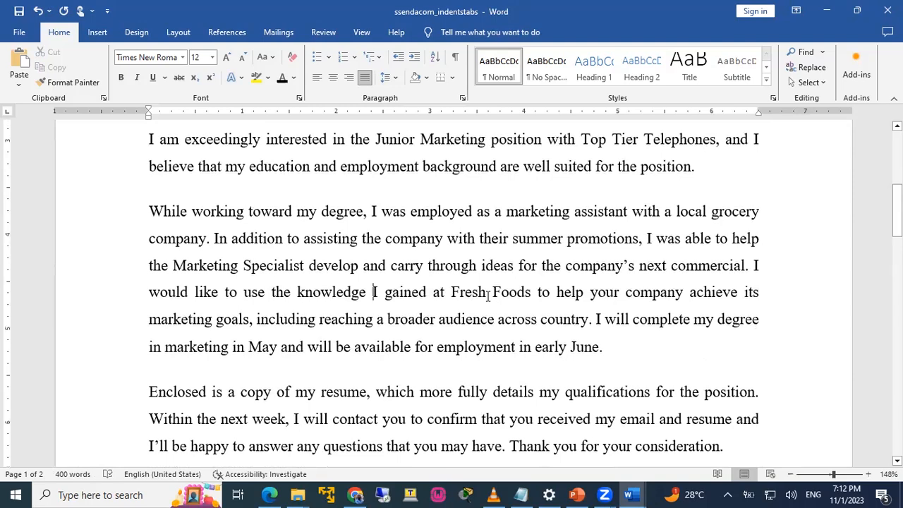
Close the ssendacom_indentstabs document without saving its changes.
{"action": "left_click", "coordinate": [583, 494]}
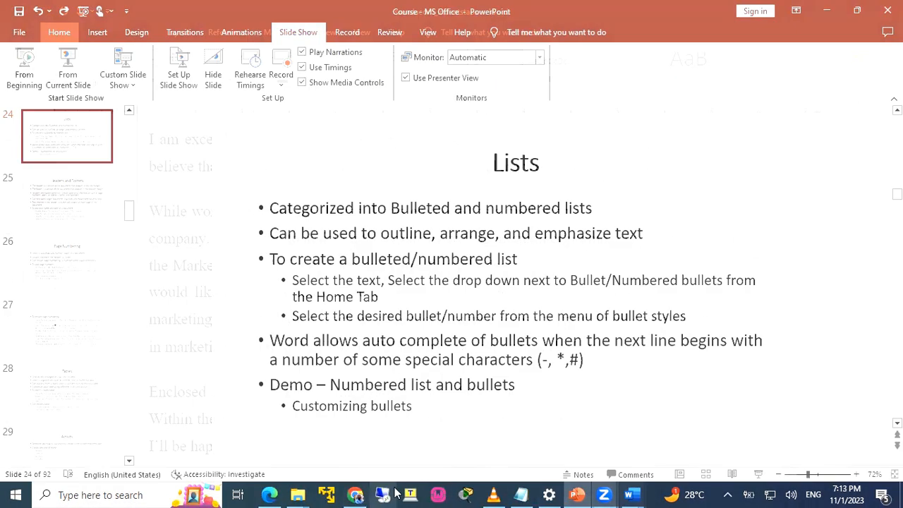
{"action": "left_click", "coordinate": [626, 491]}
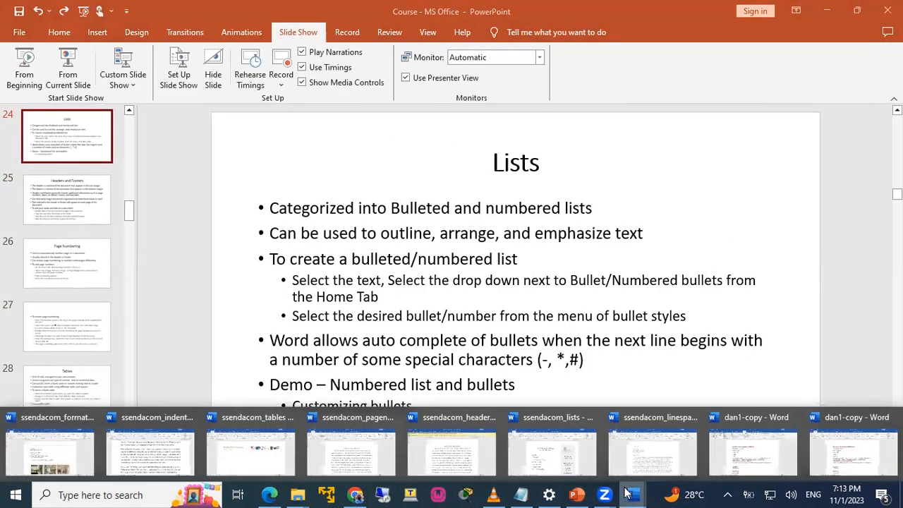
{"action": "left_click", "coordinate": [169, 443]}
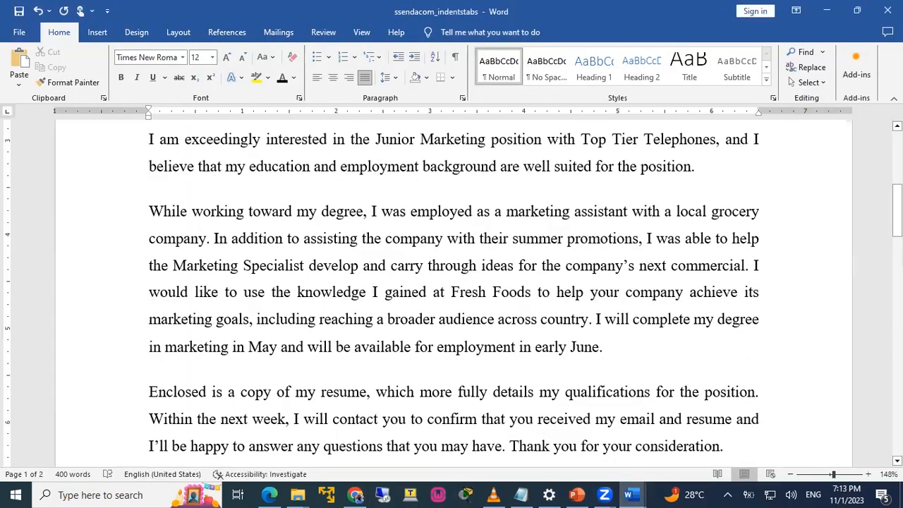
{"action": "left_click", "coordinate": [887, 10]}
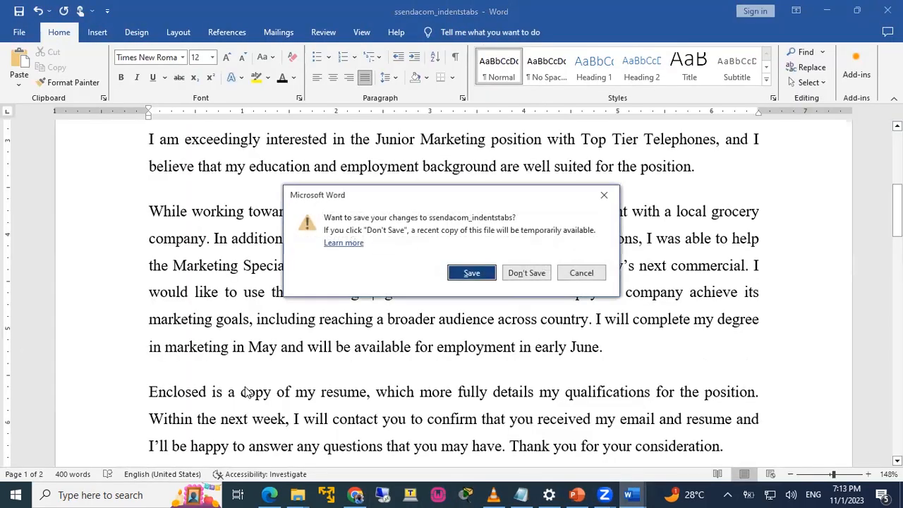
{"action": "left_click", "coordinate": [519, 274]}
Switch to the ssendacom_lists document and format the six items under Agenda as a bulleted list with round bullets.
{"action": "mouse_move", "coordinate": [632, 494]}
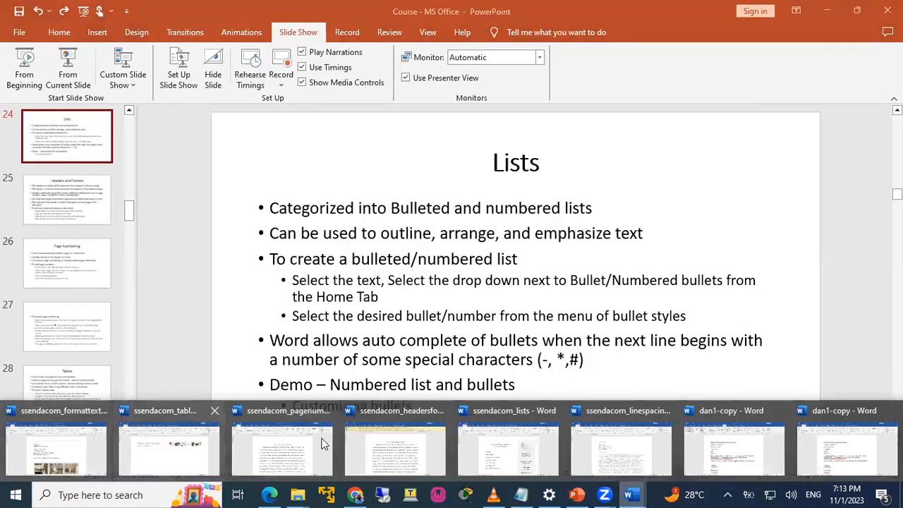
{"action": "left_click", "coordinate": [508, 444]}
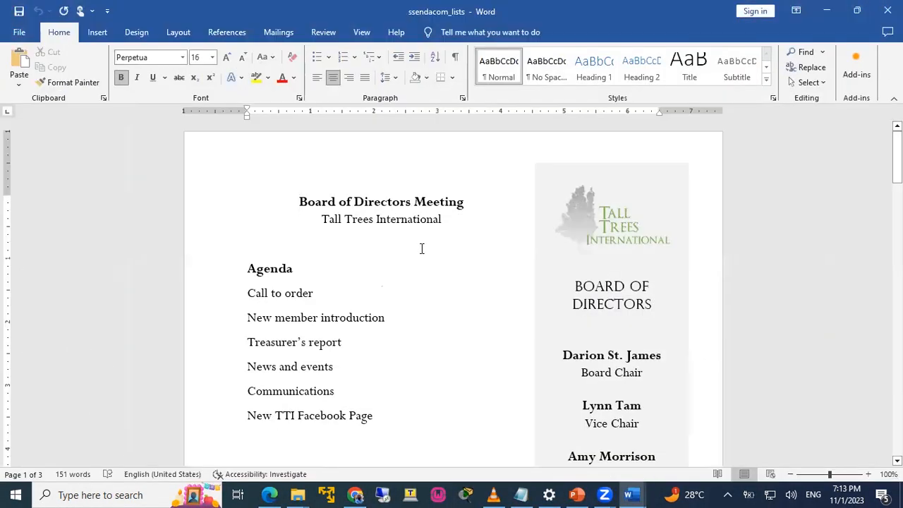
{"action": "scroll", "coordinate": [399, 353], "scroll_direction": "down", "scroll_amount": 2}
{"action": "scroll", "coordinate": [393, 352], "scroll_direction": "up", "scroll_amount": 1}
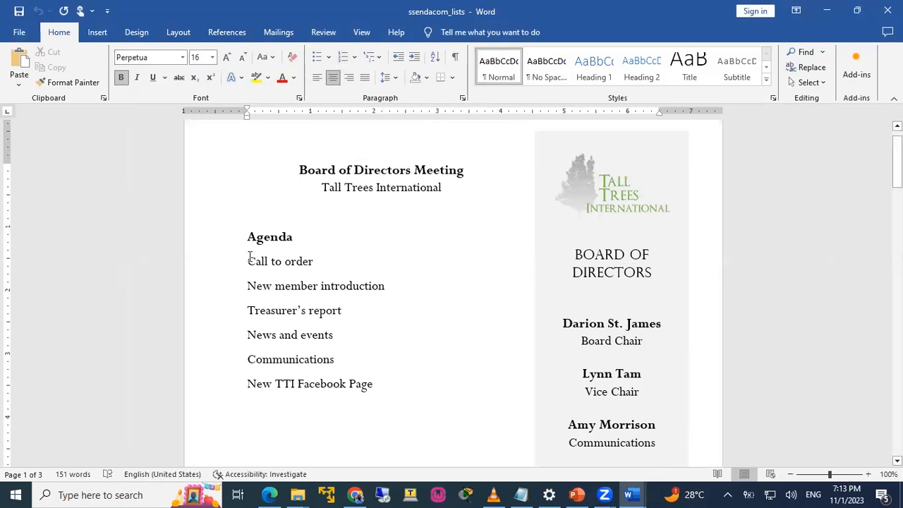
{"action": "left_click_drag", "start_coordinate": [241, 262], "coordinate": [366, 390]}
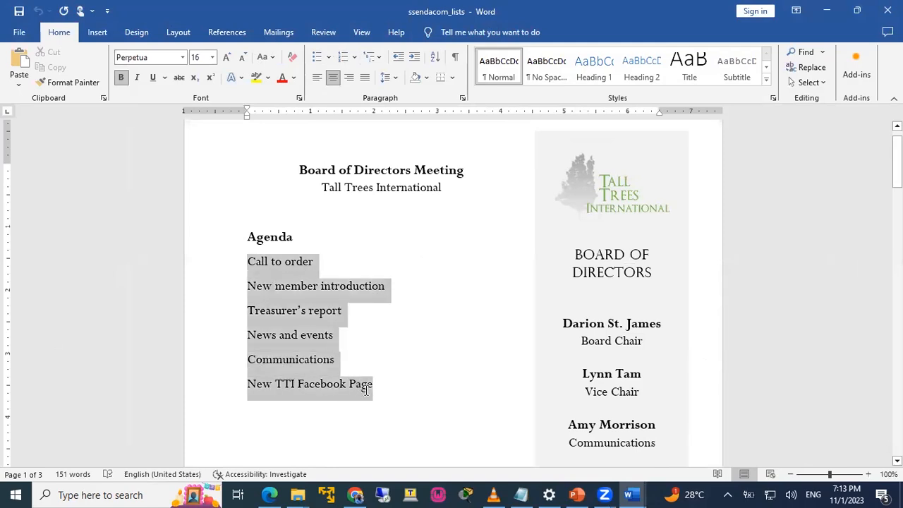
{"action": "left_click", "coordinate": [316, 63]}
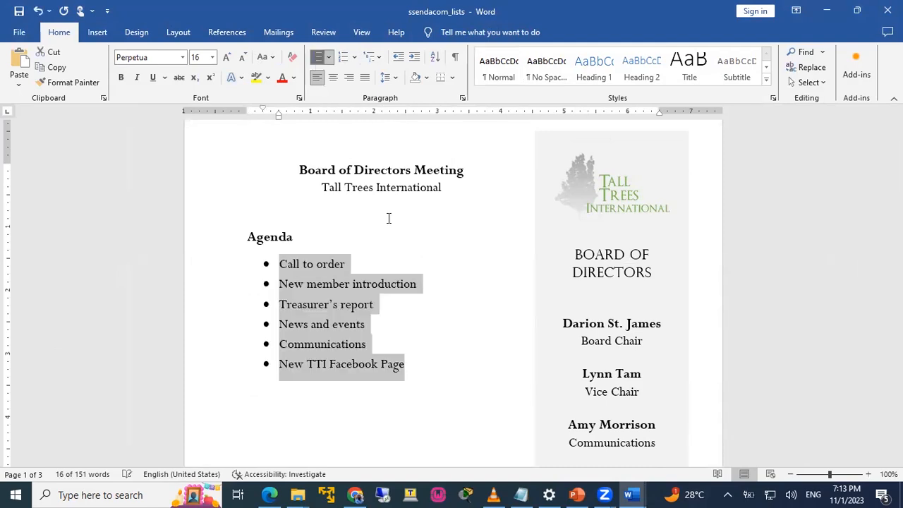
Shift the bulleted agenda items inward to a left indent of about 0.6 inch.
{"action": "left_click", "coordinate": [386, 363]}
{"action": "left_click_drag", "start_coordinate": [281, 260], "coordinate": [416, 382]}
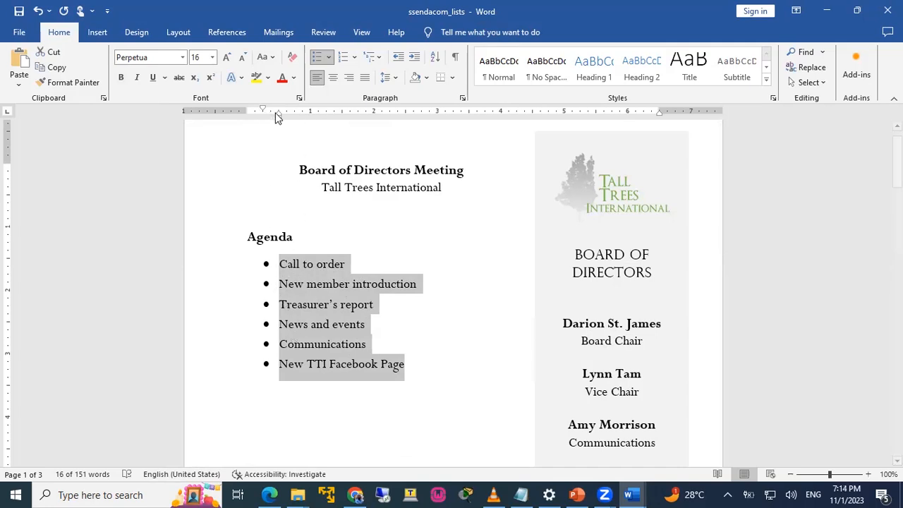
{"action": "mouse_move", "coordinate": [279, 117]}
{"action": "left_mouse_down"}
{"action": "mouse_move", "coordinate": [247, 124]}
{"action": "mouse_move", "coordinate": [286, 125]}
{"action": "left_mouse_up"}
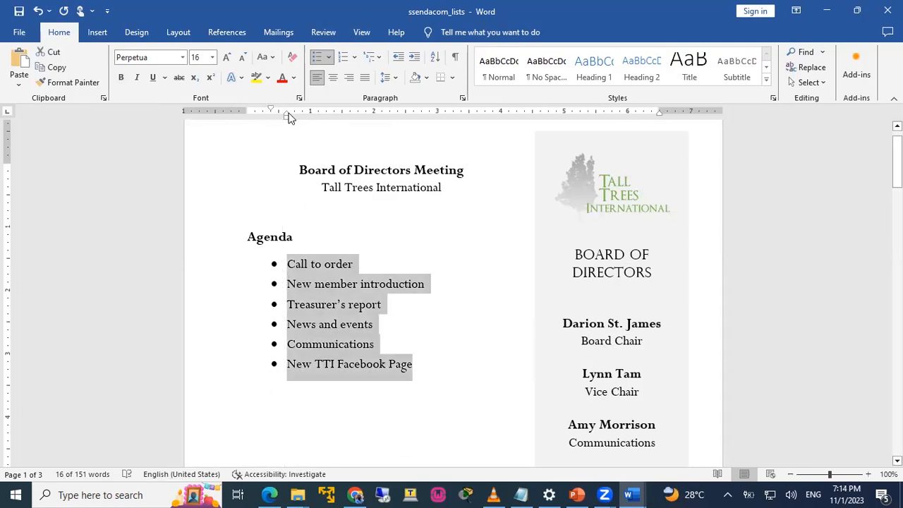
{"action": "left_click", "coordinate": [294, 262]}
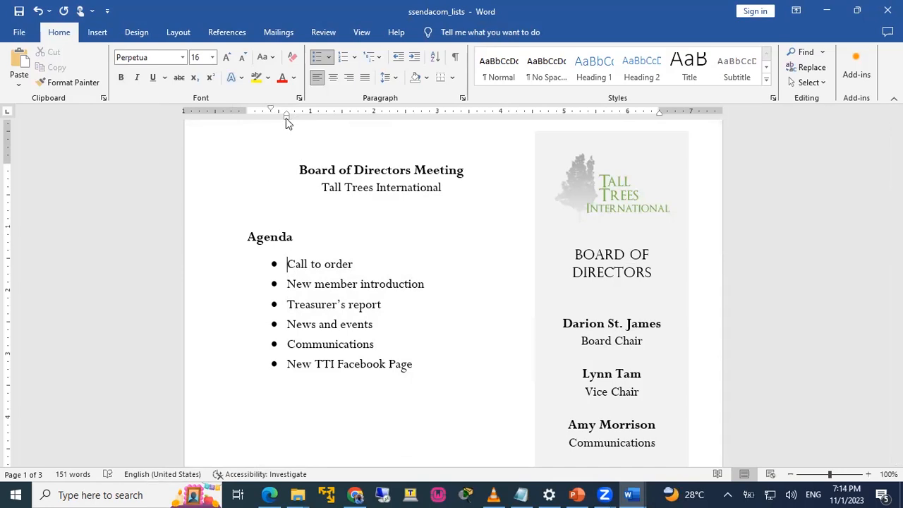
Shift the bulleted agenda items outward to a left indent of about 0.25 inch, aligning the bullets with the Agenda heading.
{"action": "left_click", "coordinate": [248, 237]}
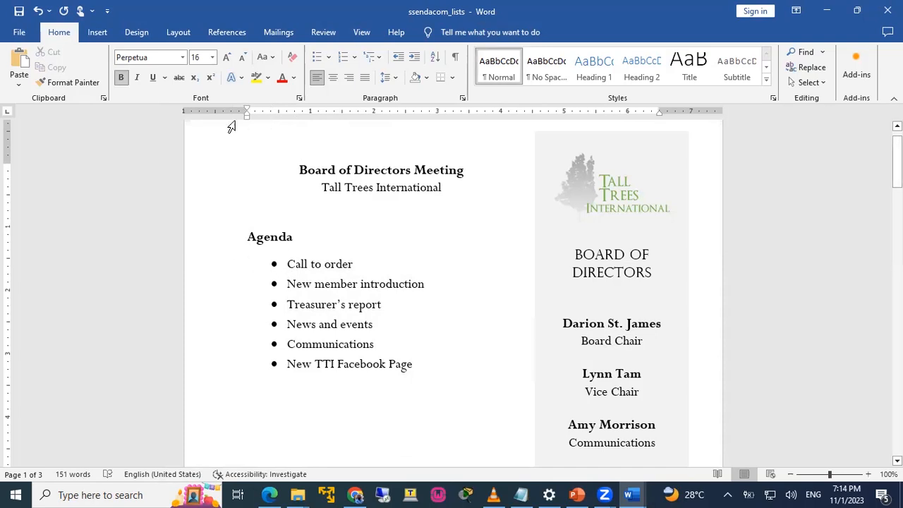
{"action": "left_click", "coordinate": [282, 264]}
{"action": "left_click_drag", "start_coordinate": [281, 265], "coordinate": [413, 365]}
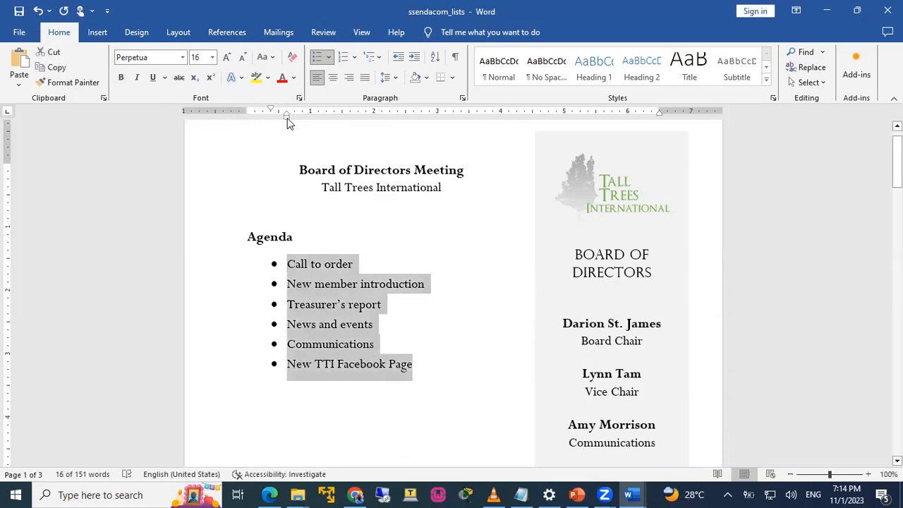
{"action": "left_click_drag", "start_coordinate": [284, 116], "coordinate": [263, 124]}
{"action": "left_click", "coordinate": [289, 283]}
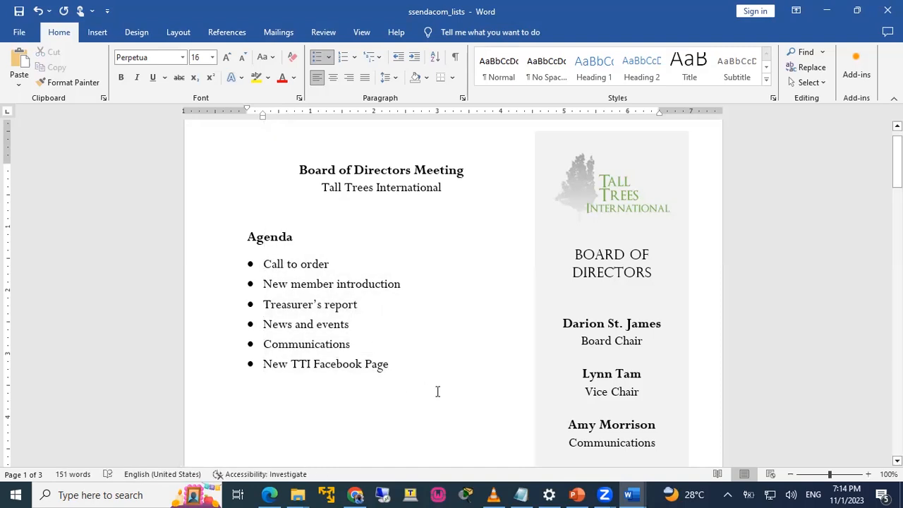
Change the bullets of all six agenda items to the arrow style from the bullet library.
{"action": "left_click_drag", "start_coordinate": [250, 263], "coordinate": [389, 364]}
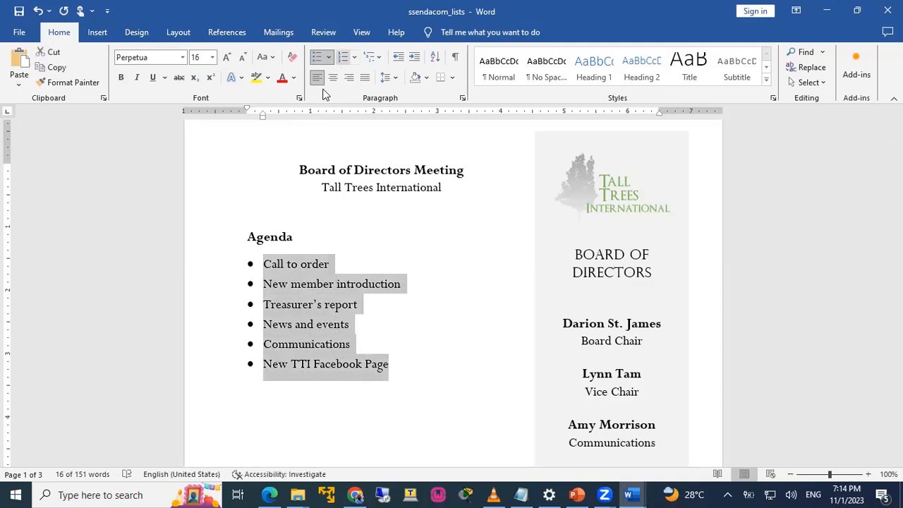
{"action": "left_click", "coordinate": [329, 59]}
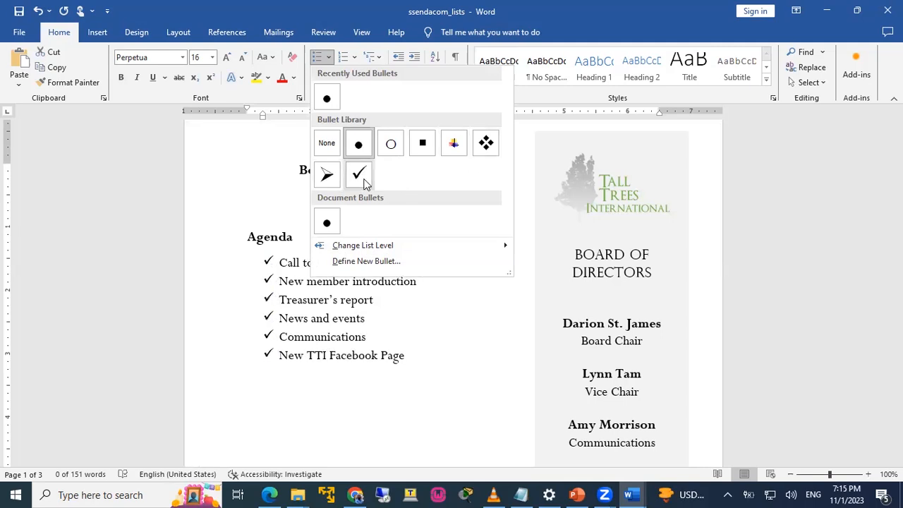
{"action": "left_click", "coordinate": [327, 177]}
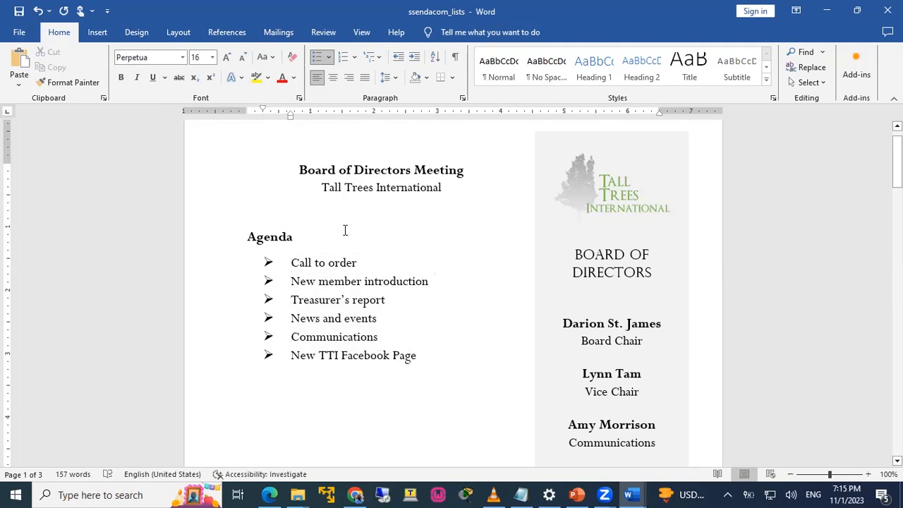
Format the eight items under Farewell dinner preparation as a numbered list, first with 1. 2. 3. numbering, then with A. B. C.
{"action": "scroll", "coordinate": [426, 329], "scroll_direction": "down", "scroll_amount": 10}
{"action": "scroll", "coordinate": [423, 342], "scroll_direction": "down", "scroll_amount": 2}
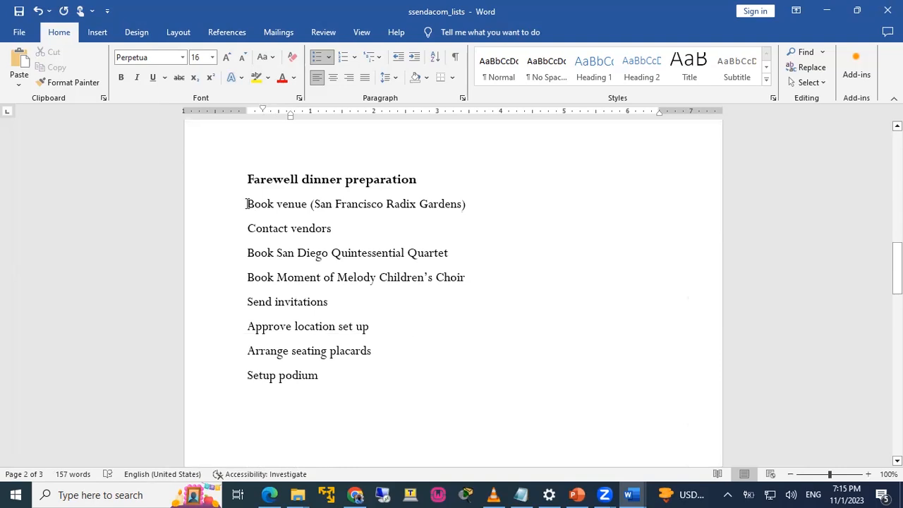
{"action": "left_click_drag", "start_coordinate": [247, 203], "coordinate": [329, 380]}
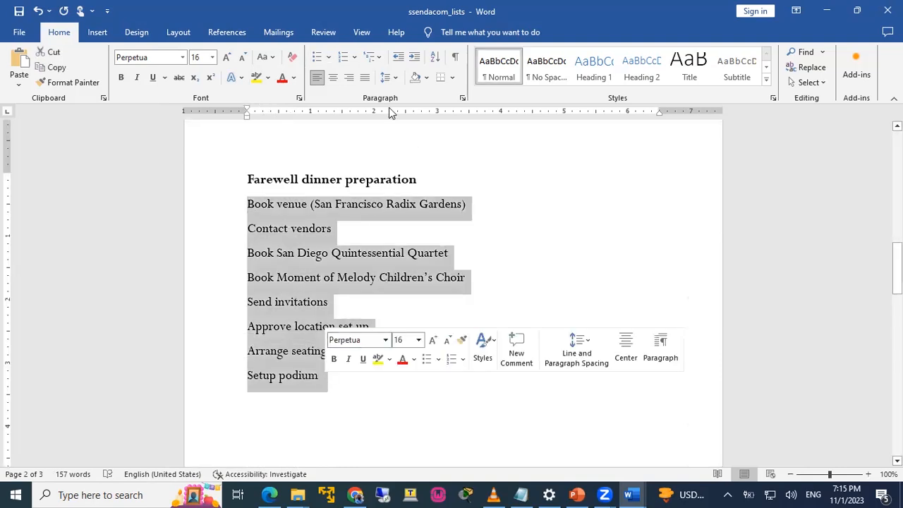
{"action": "left_click", "coordinate": [355, 58]}
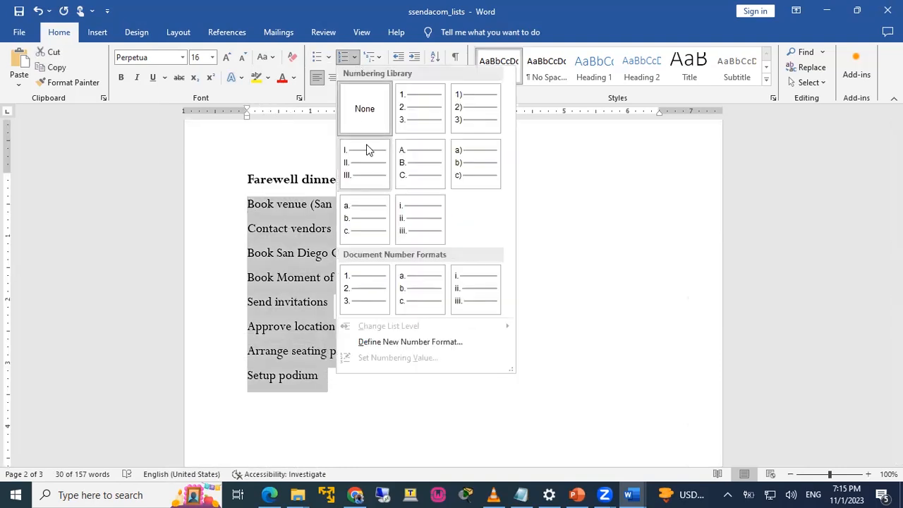
{"action": "left_click", "coordinate": [416, 113]}
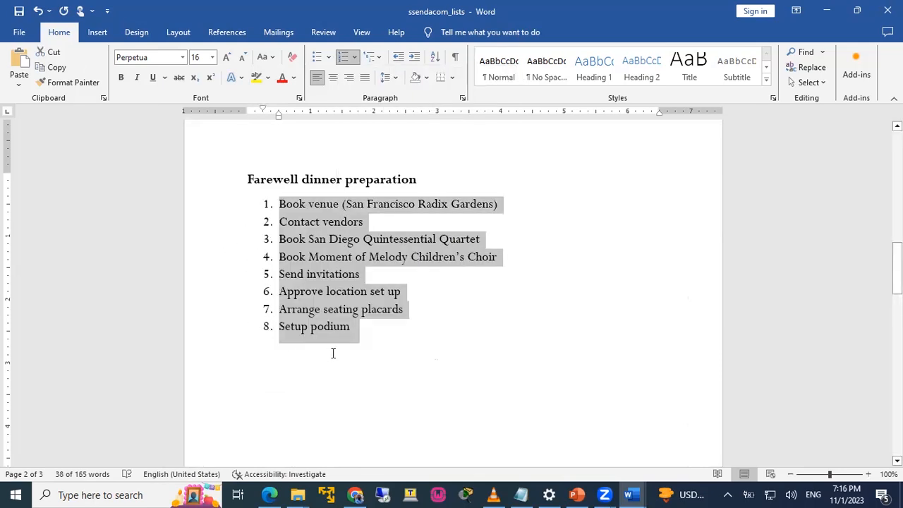
{"action": "left_click", "coordinate": [354, 57]}
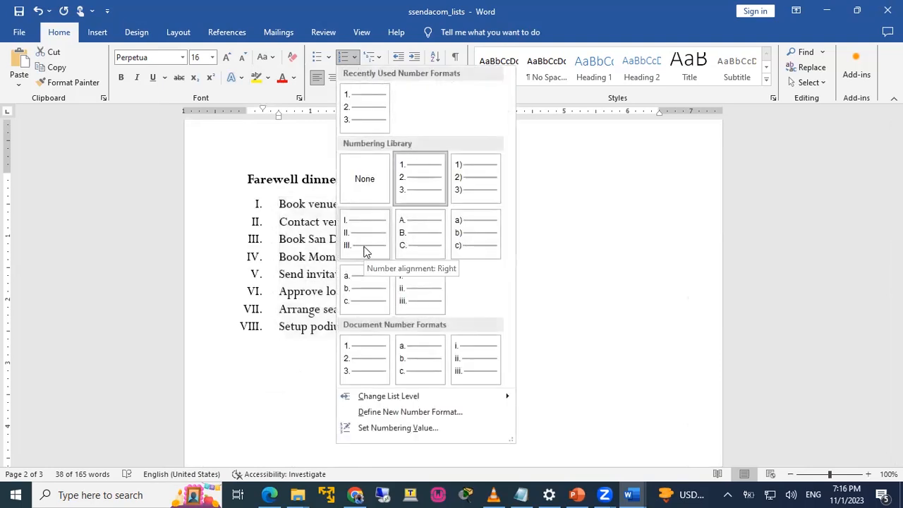
{"action": "left_click", "coordinate": [419, 253]}
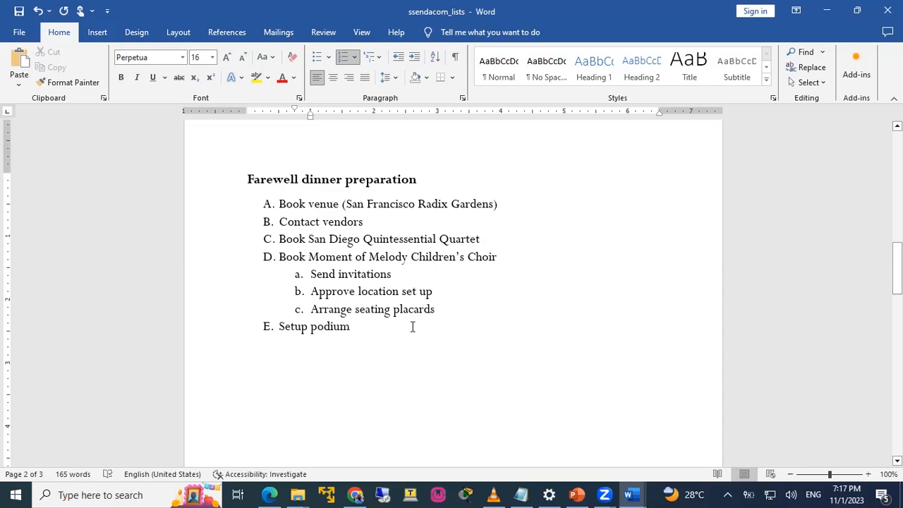
Promote the Arrange seating placards, Approve location set up and Send invitations sub-items to the top list level.
{"action": "key", "text": "shift+Tab"}
{"action": "key", "text": "Up"}
{"action": "key", "text": "shift+Tab"}
{"action": "key", "text": "Up"}
{"action": "key", "text": "shift+Tab"}
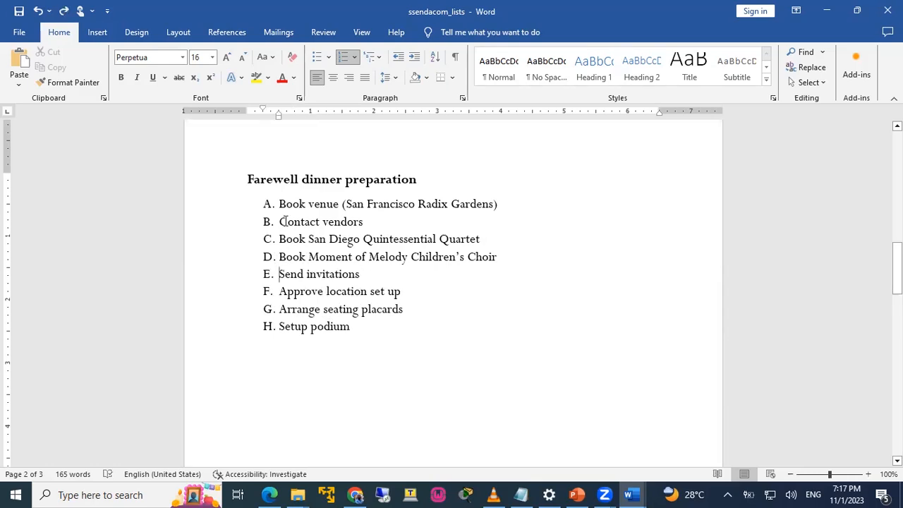
Demote Contact vendors, Book San Diego Quintessential Quartet, Send invitations and Approve location set up to second-level list items.
{"action": "left_click_drag", "start_coordinate": [279, 221], "coordinate": [437, 240]}
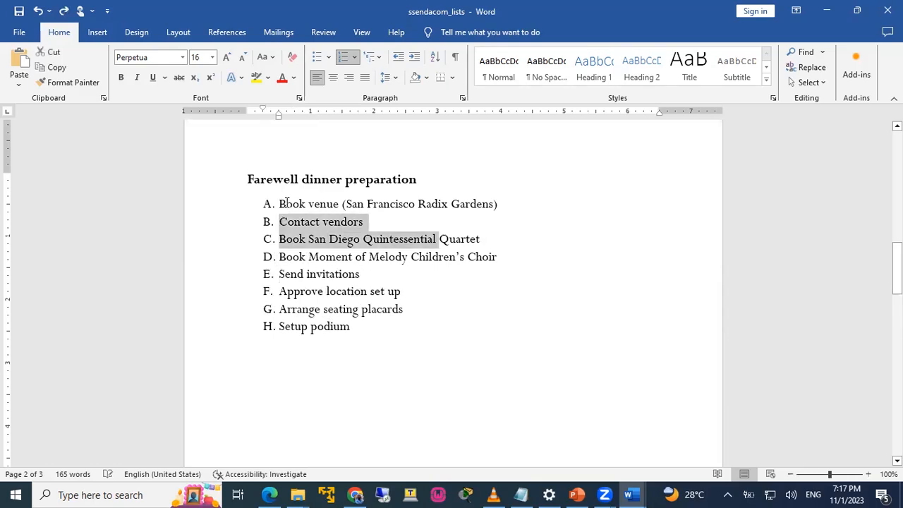
{"action": "left_click", "coordinate": [280, 224]}
{"action": "key", "text": "Tab"}
{"action": "left_click", "coordinate": [279, 238]}
{"action": "key", "text": "Tab"}
{"action": "left_click", "coordinate": [280, 275]}
{"action": "key", "text": "Tab"}
{"action": "left_click", "coordinate": [280, 291]}
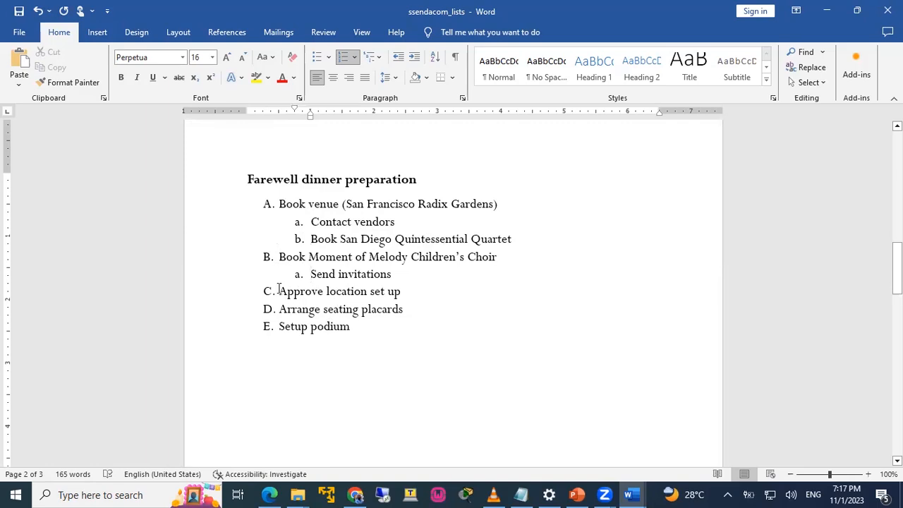
{"action": "key", "text": "Tab"}
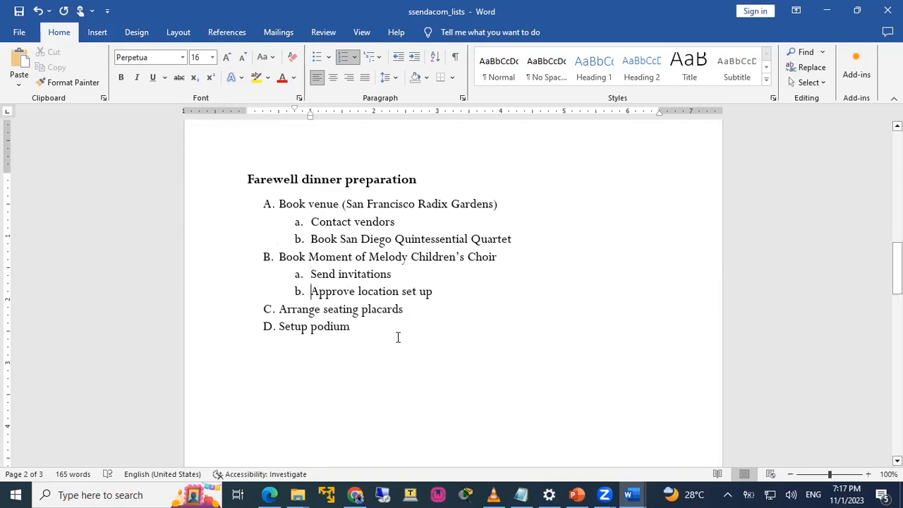
{"action": "scroll", "coordinate": [398, 337], "scroll_direction": "up", "scroll_amount": 3}
{"action": "scroll", "coordinate": [398, 338], "scroll_direction": "down", "scroll_amount": 2}
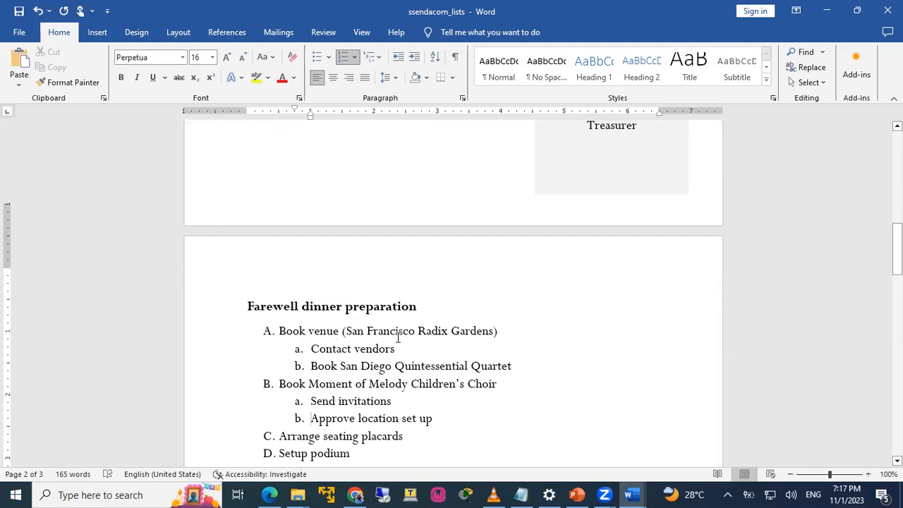
Switch through the PowerPoint presentation's Headers and Footers slide to the ssendacom_headersfooters Word document and enable editing.
{"action": "key", "text": "alt+Tab"}
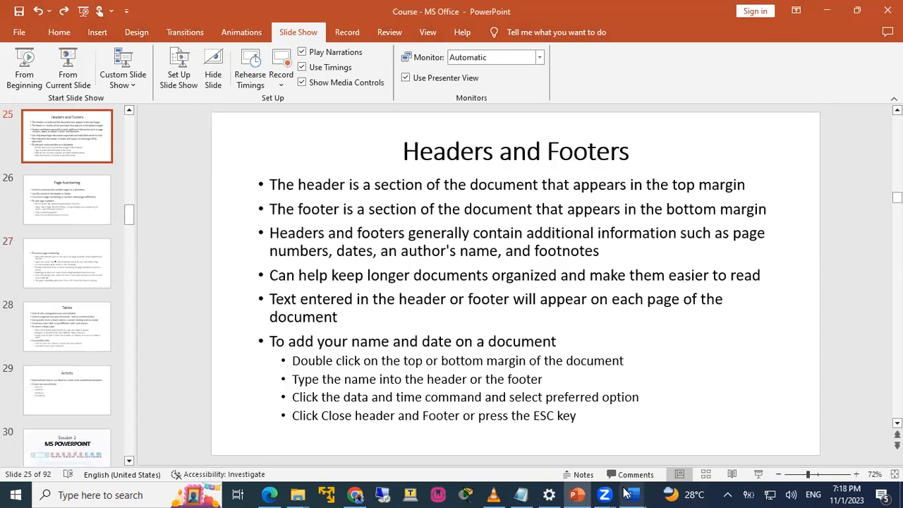
{"action": "mouse_move", "coordinate": [629, 494]}
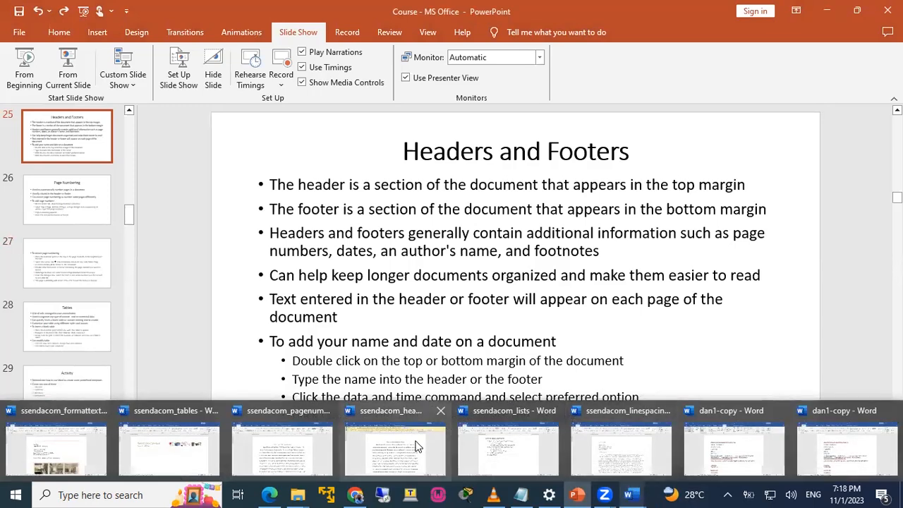
{"action": "left_click", "coordinate": [438, 442]}
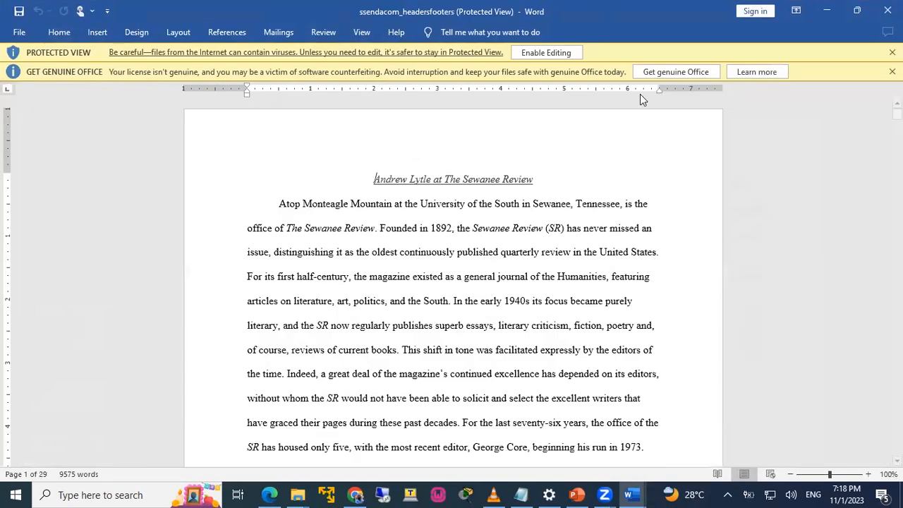
{"action": "left_click", "coordinate": [516, 53]}
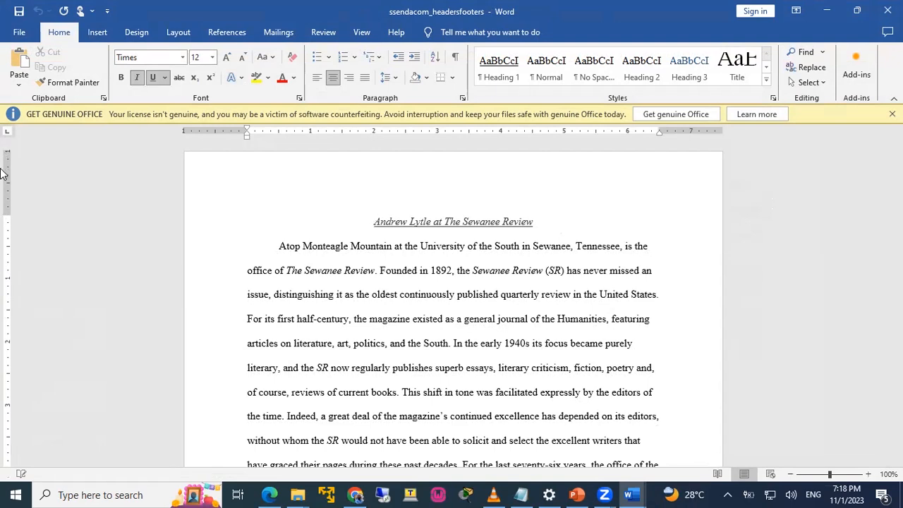
Open the document's header for editing and enter the author's name at its start.
{"action": "double_click", "coordinate": [373, 177]}
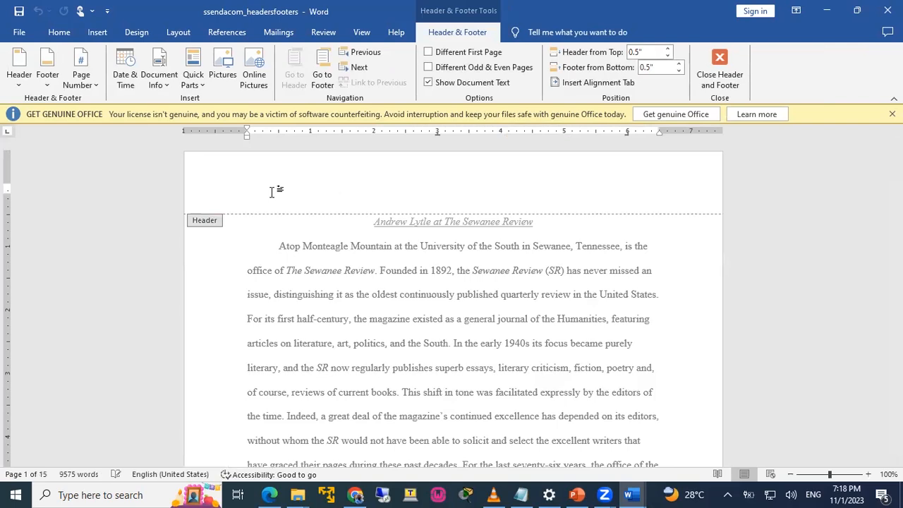
{"action": "type", "text": "Danil"}
{"action": "key", "text": "BackSpace"}
{"action": "key", "text": "BackSpace"}
{"action": "key", "text": "BackSpace"}
{"action": "type", "text": "Kwame"}
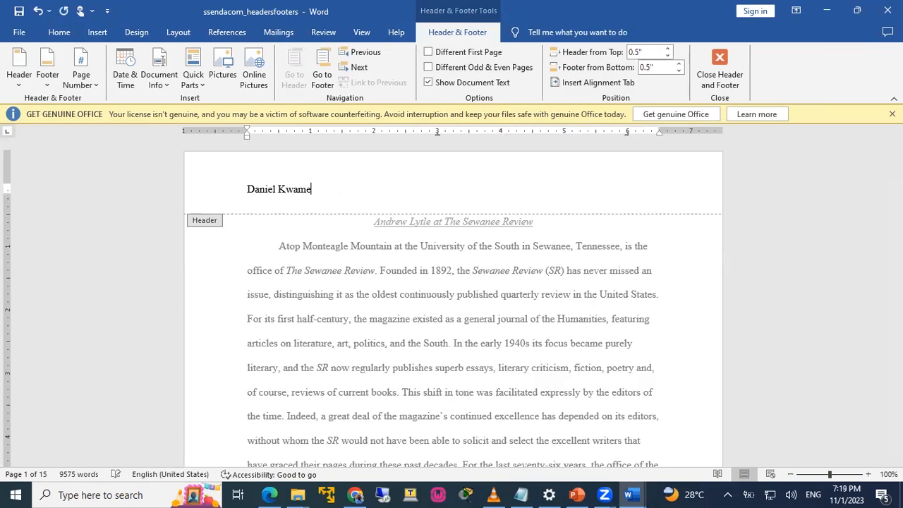
Insert the current date on a second header line in the "Wednesday, November 1, 2023" format and return to the body text.
{"action": "key", "text": "Return"}
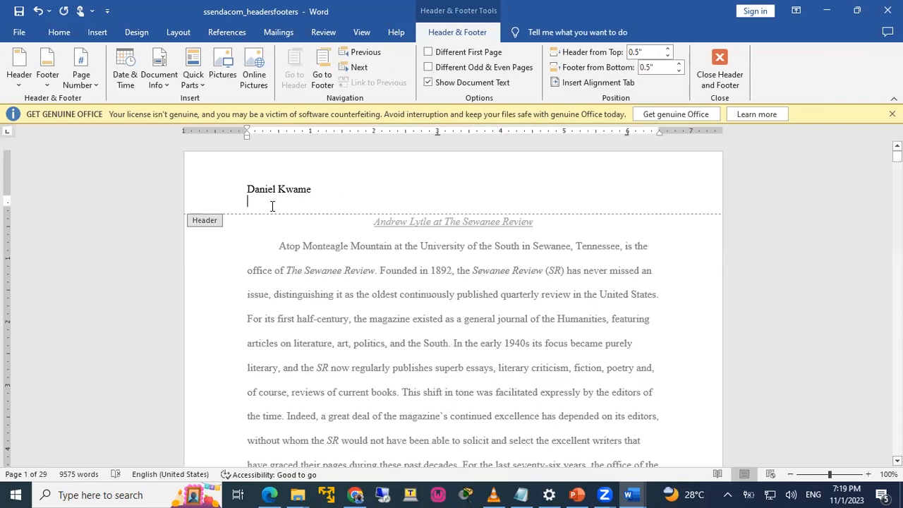
{"action": "left_click", "coordinate": [125, 81]}
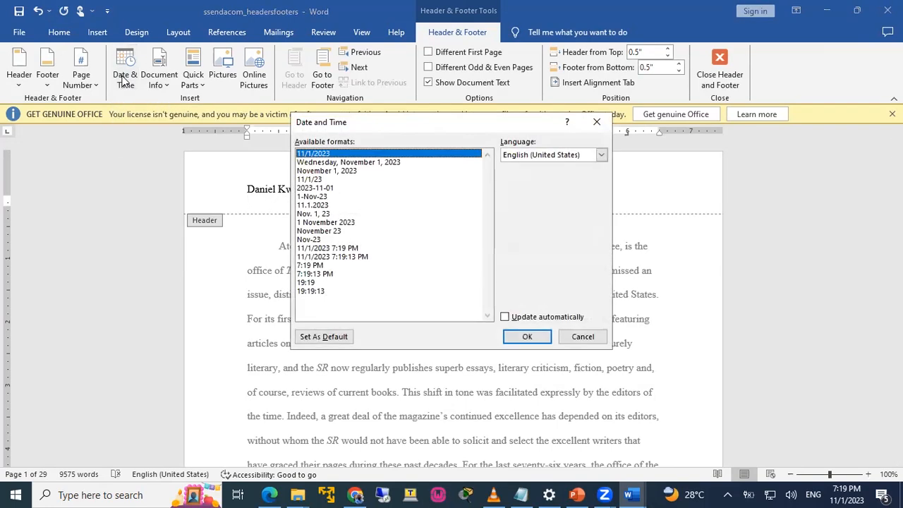
{"action": "left_click", "coordinate": [362, 162]}
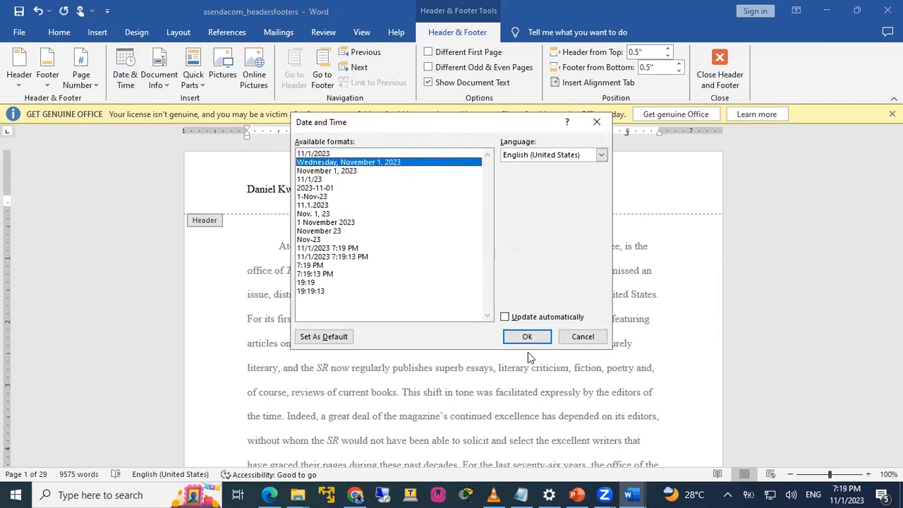
{"action": "key", "text": "Return"}
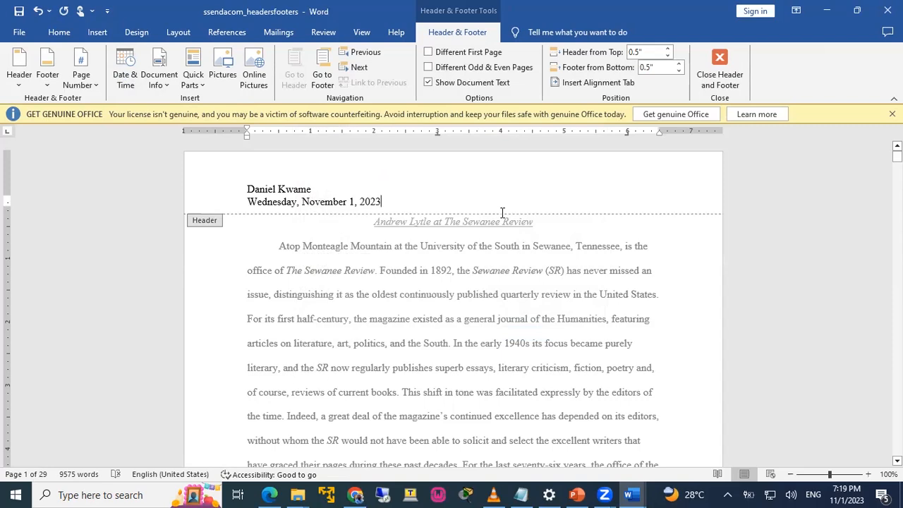
{"action": "double_click", "coordinate": [262, 239]}
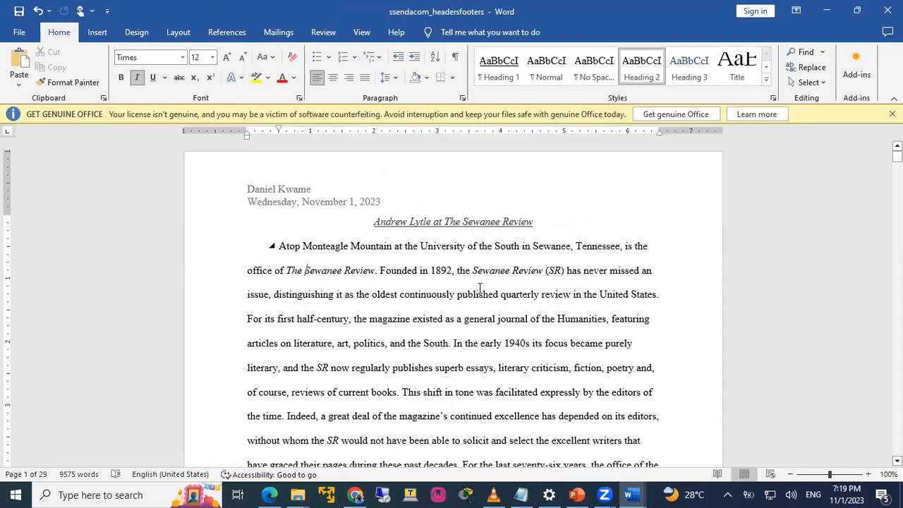
Open the footer on page 5 for editing and enter "This document is protected by copyright".
{"action": "scroll", "coordinate": [478, 287], "scroll_direction": "down", "scroll_amount": 10}
{"action": "scroll", "coordinate": [477, 288], "scroll_direction": "down", "scroll_amount": 10}
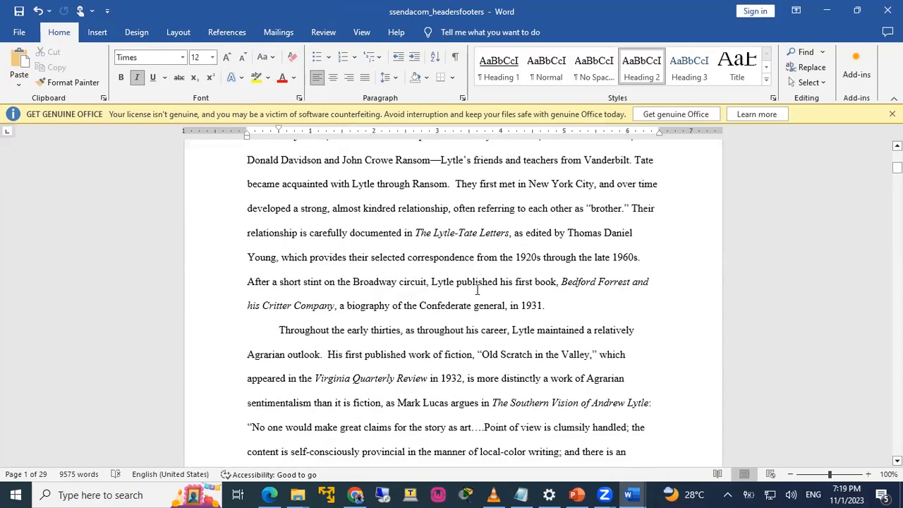
{"action": "scroll", "coordinate": [476, 289], "scroll_direction": "down", "scroll_amount": 10}
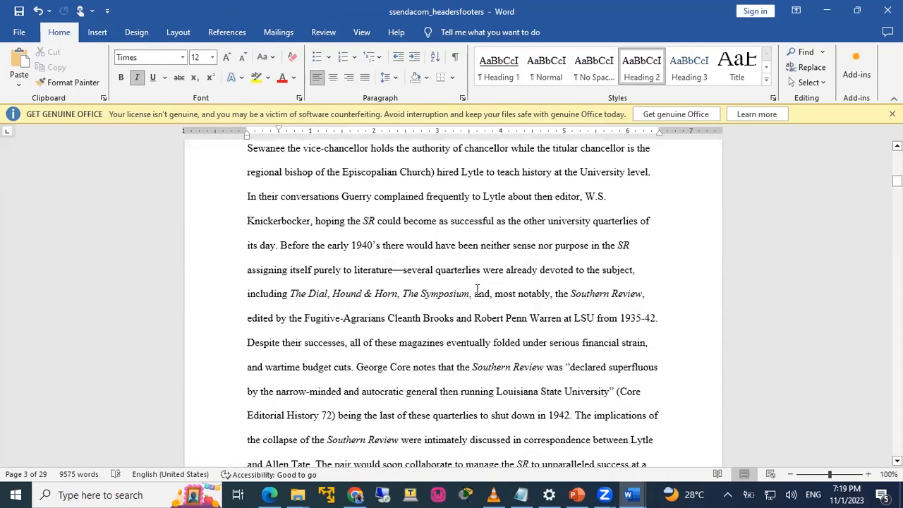
{"action": "scroll", "coordinate": [475, 289], "scroll_direction": "down", "scroll_amount": 10}
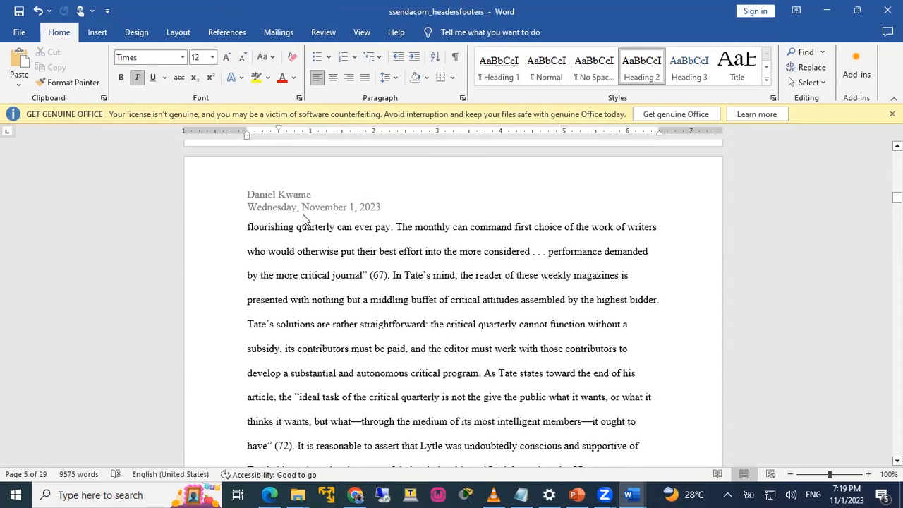
{"action": "scroll", "coordinate": [335, 340], "scroll_direction": "down", "scroll_amount": 3}
{"action": "scroll", "coordinate": [335, 337], "scroll_direction": "down", "scroll_amount": 6}
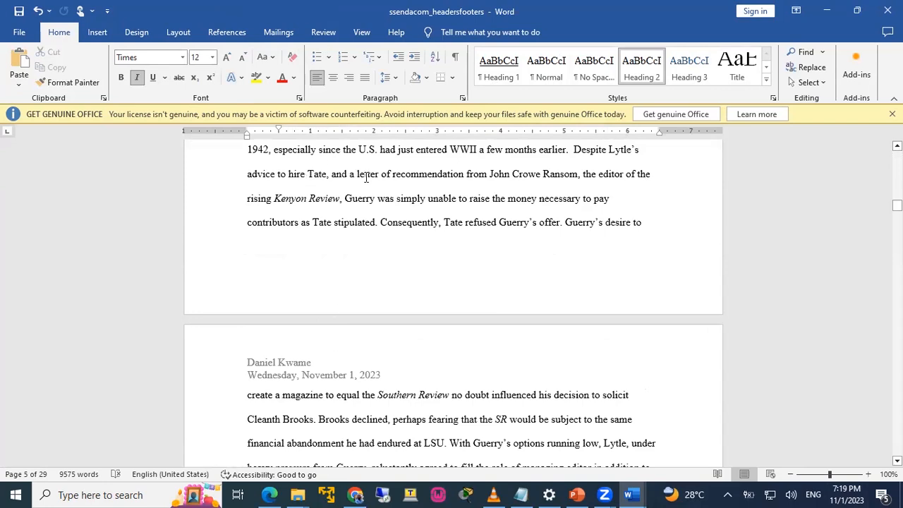
{"action": "double_click", "coordinate": [304, 276]}
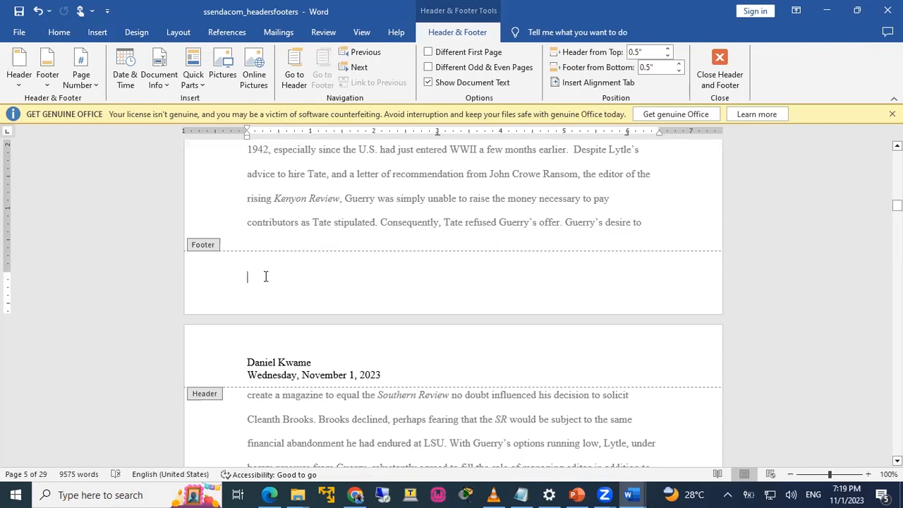
{"action": "type", "text": "this document is "}
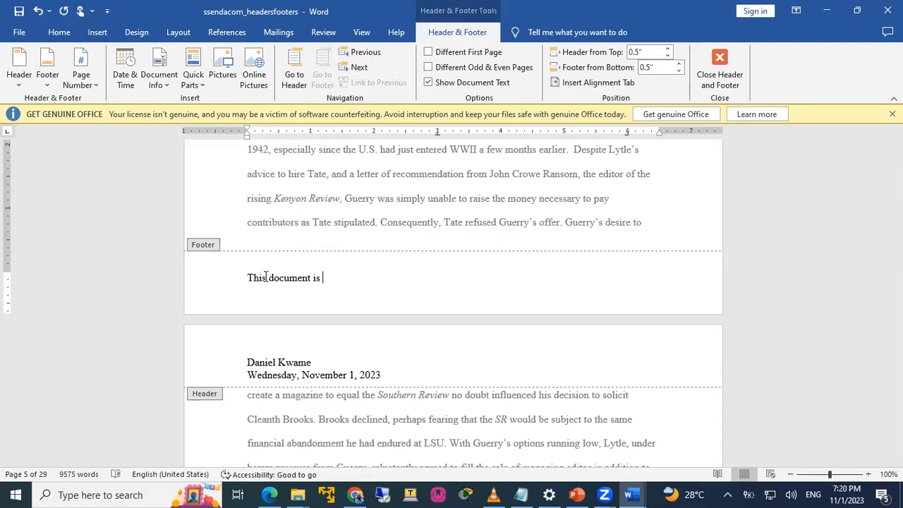
{"action": "type", "text": "protected by copyright"}
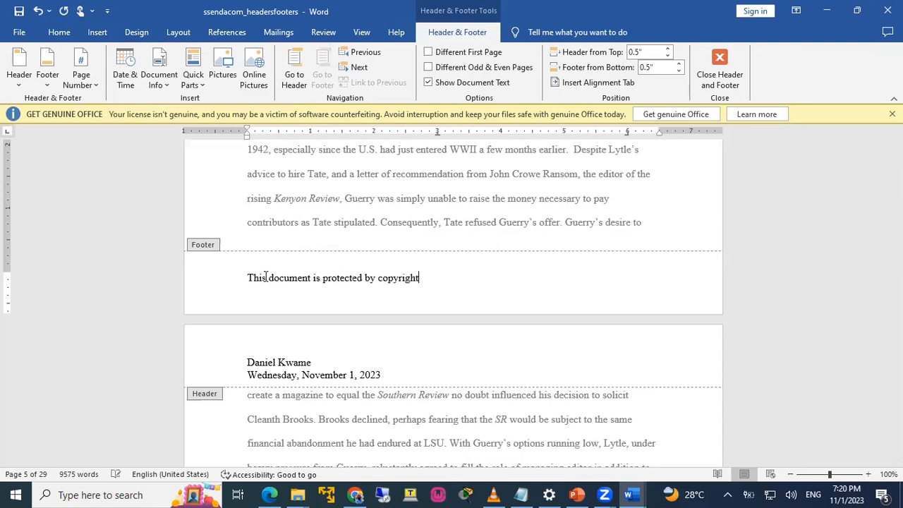
Right-align the copyright line in the footer and return to the body text.
{"action": "left_click", "coordinate": [239, 280]}
{"action": "left_click", "coordinate": [246, 278]}
{"action": "key", "text": "ctrl+r"}
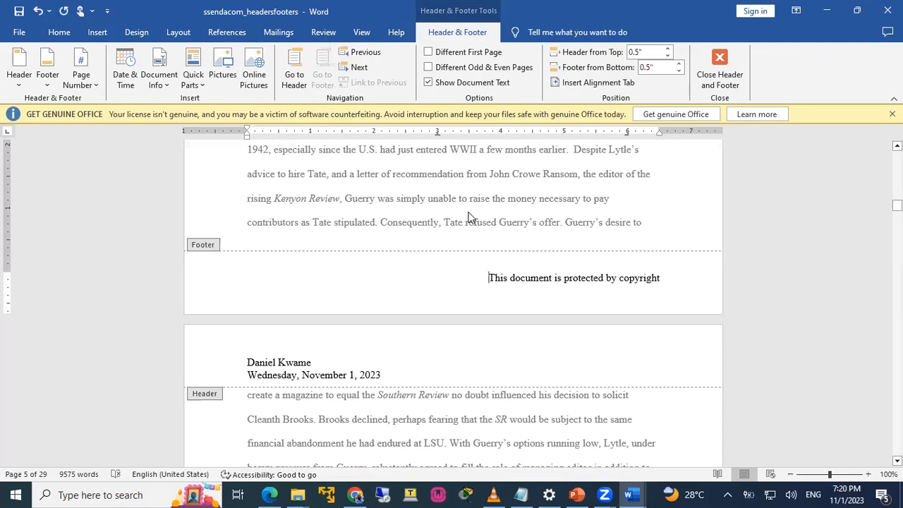
{"action": "double_click", "coordinate": [515, 233]}
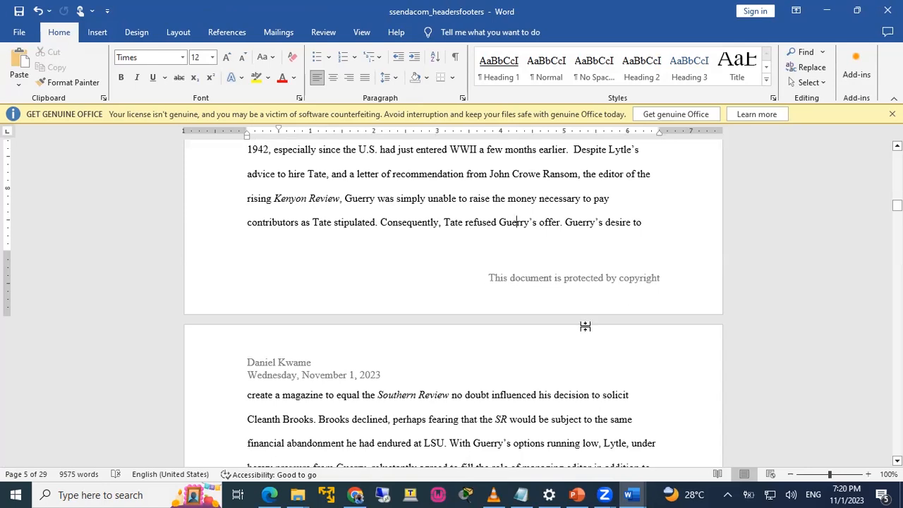
Examine the headers and footers across the following pages, then go back to the start of the document.
{"action": "scroll", "coordinate": [501, 379], "scroll_direction": "up", "scroll_amount": 1}
{"action": "scroll", "coordinate": [501, 379], "scroll_direction": "up", "scroll_amount": 2}
{"action": "scroll", "coordinate": [508, 370], "scroll_direction": "down", "scroll_amount": 10}
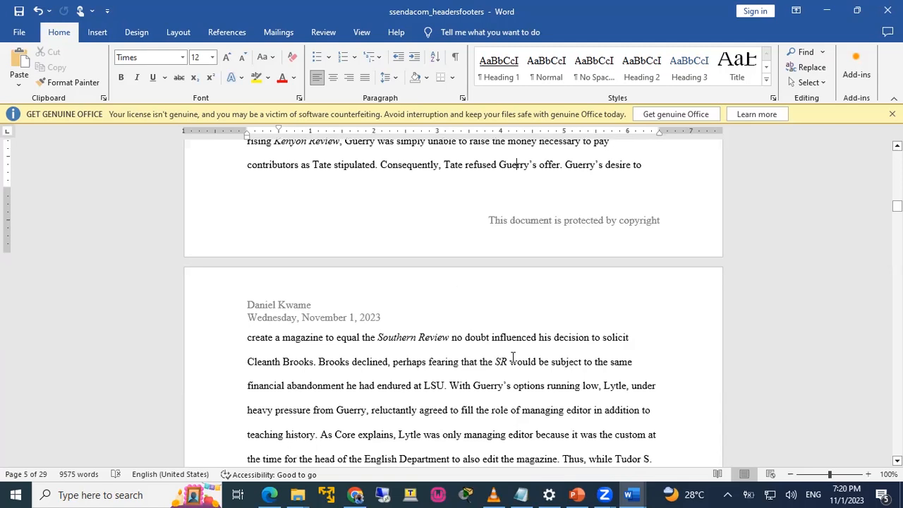
{"action": "scroll", "coordinate": [513, 360], "scroll_direction": "down", "scroll_amount": 5}
{"action": "scroll", "coordinate": [550, 228], "scroll_direction": "up", "scroll_amount": 2}
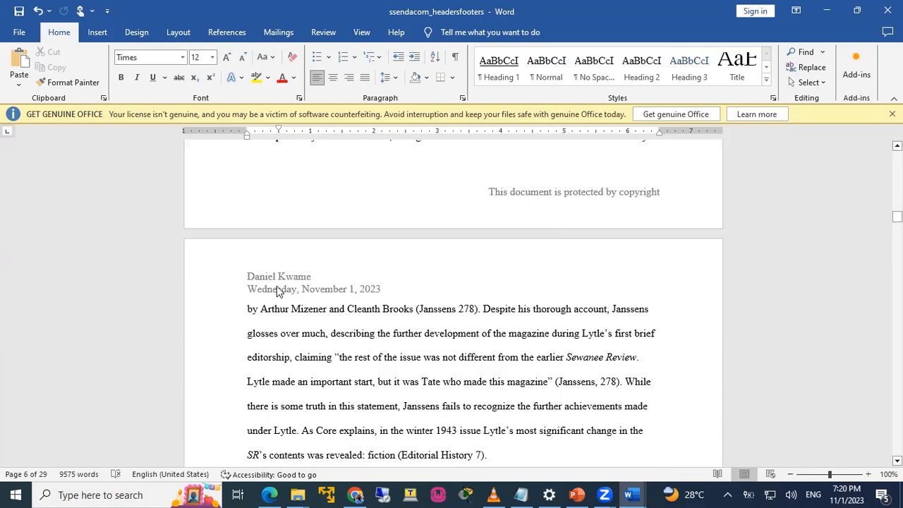
{"action": "scroll", "coordinate": [455, 399], "scroll_direction": "down", "scroll_amount": 20}
{"action": "scroll", "coordinate": [503, 440], "scroll_direction": "down", "scroll_amount": 20}
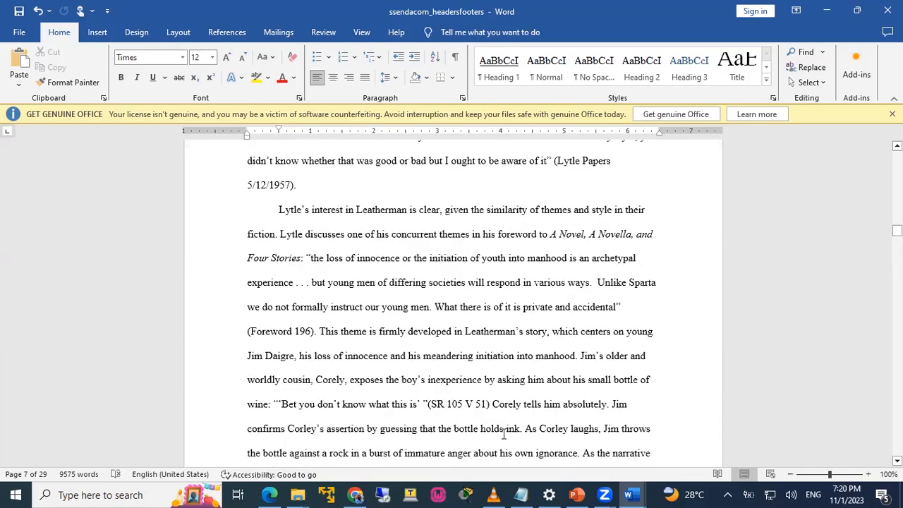
{"action": "scroll", "coordinate": [503, 434], "scroll_direction": "up", "scroll_amount": 20}
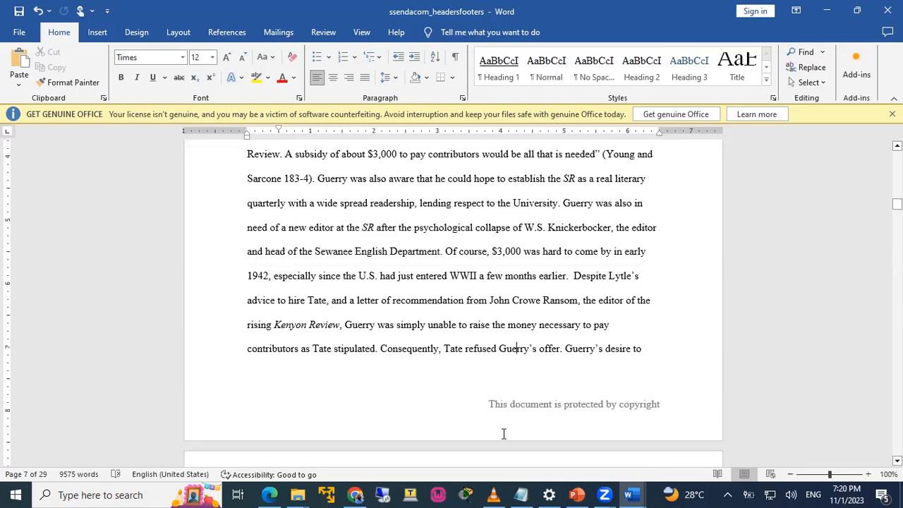
{"action": "scroll", "coordinate": [503, 433], "scroll_direction": "up", "scroll_amount": 20}
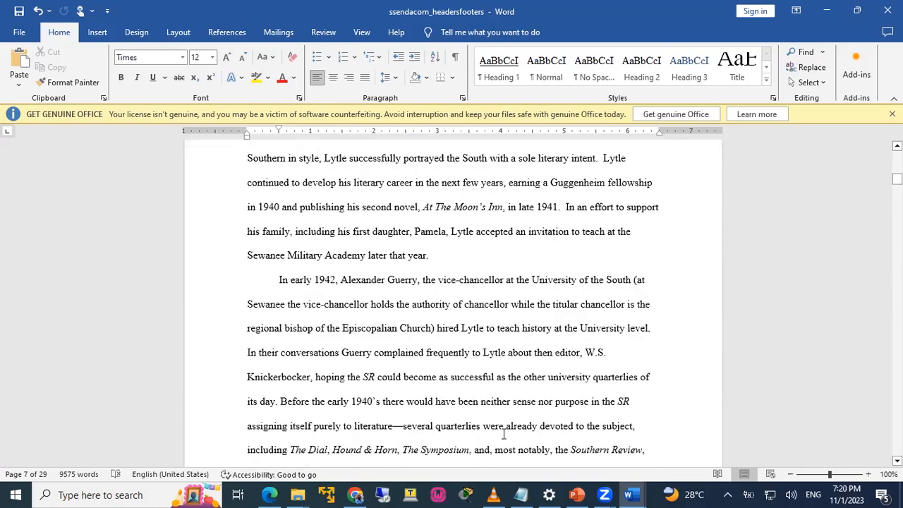
{"action": "key", "text": "ctrl+Home"}
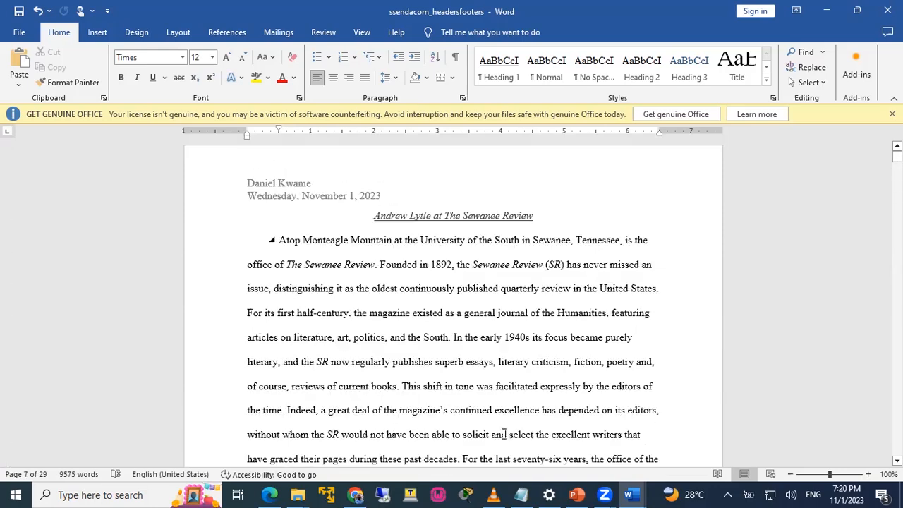
Open the first page's footer and insert a Plain Number 1 page number at the bottom of the page, then leave the footer.
{"action": "scroll", "coordinate": [441, 274], "scroll_direction": "down", "scroll_amount": 3}
{"action": "scroll", "coordinate": [423, 436], "scroll_direction": "down", "scroll_amount": 8}
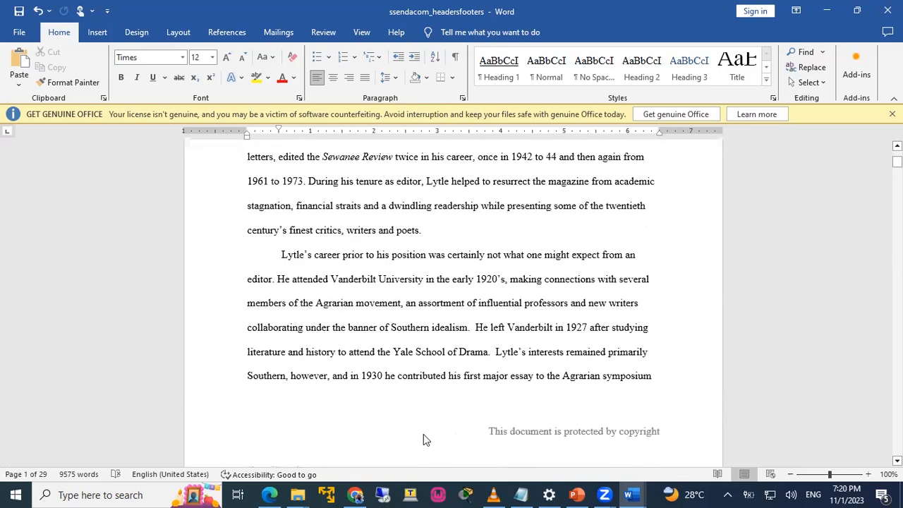
{"action": "scroll", "coordinate": [423, 352], "scroll_direction": "down", "scroll_amount": 4}
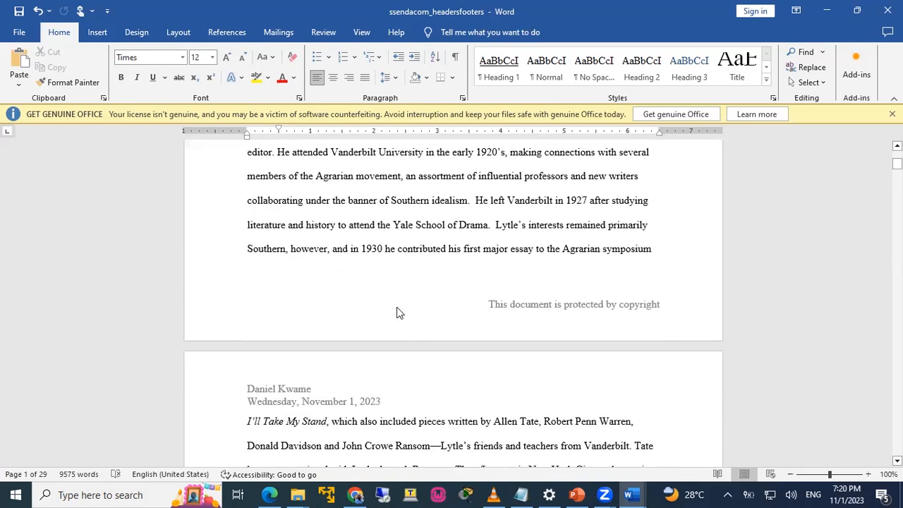
{"action": "double_click", "coordinate": [283, 309]}
{"action": "left_click", "coordinate": [282, 314]}
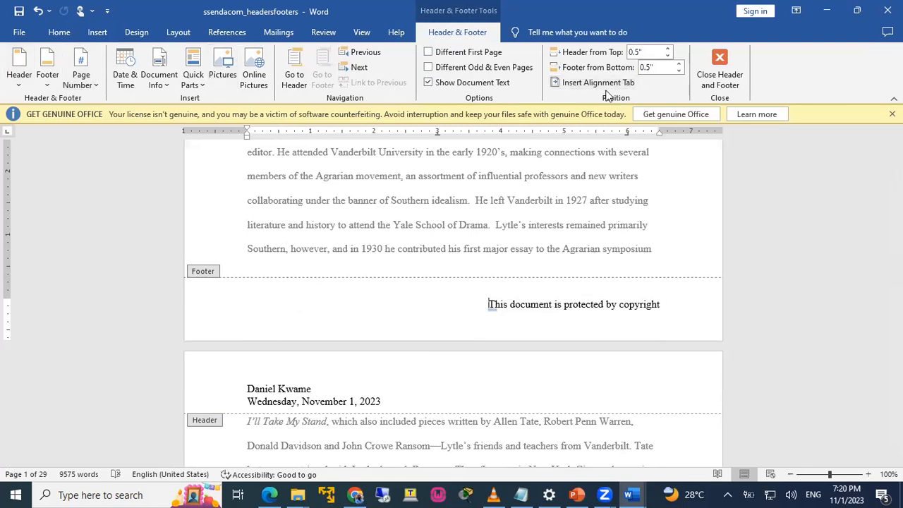
{"action": "left_click", "coordinate": [97, 33]}
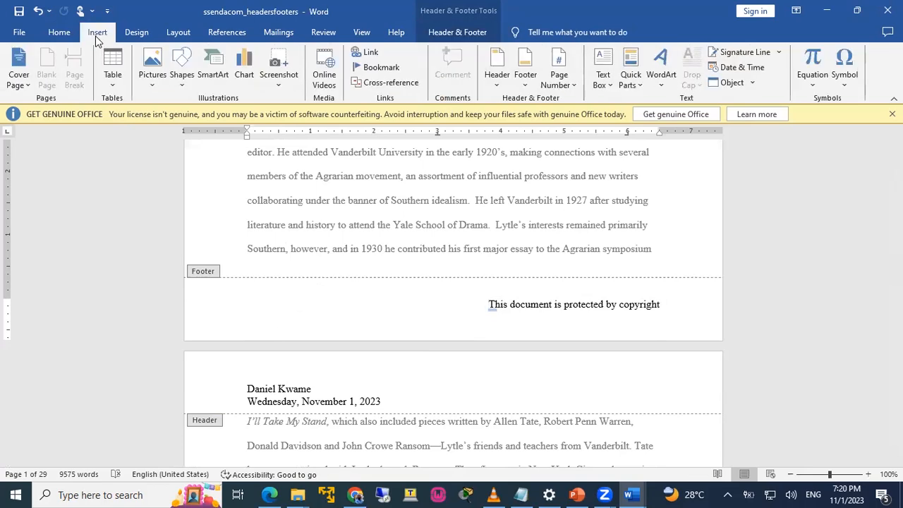
{"action": "left_click", "coordinate": [574, 85]}
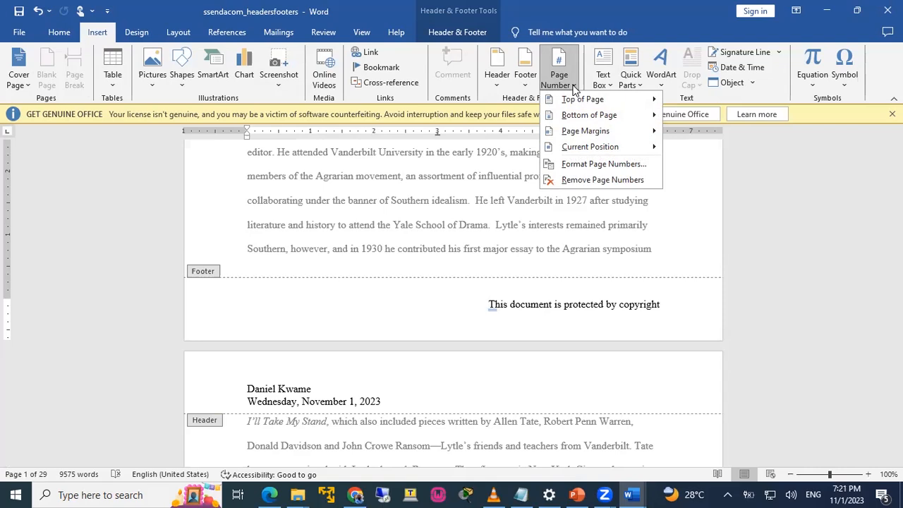
{"action": "left_click", "coordinate": [579, 99]}
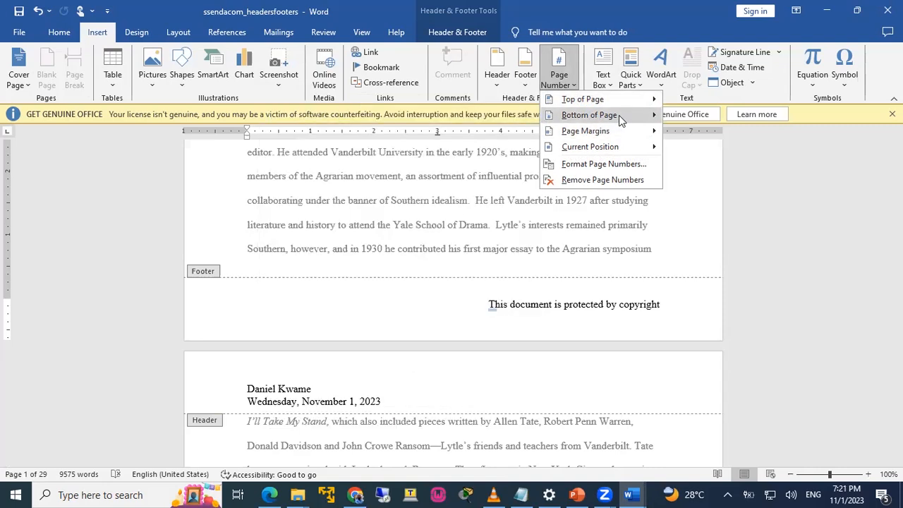
{"action": "mouse_move", "coordinate": [620, 115]}
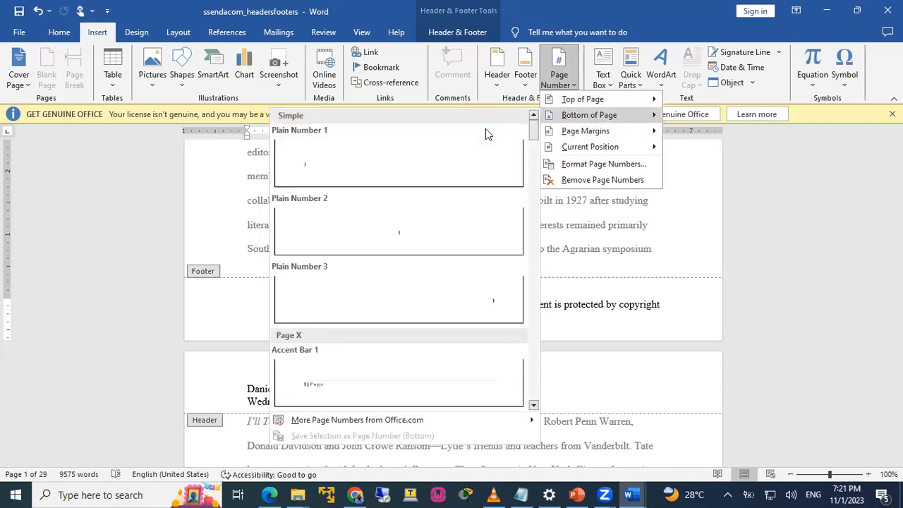
{"action": "left_click", "coordinate": [355, 168]}
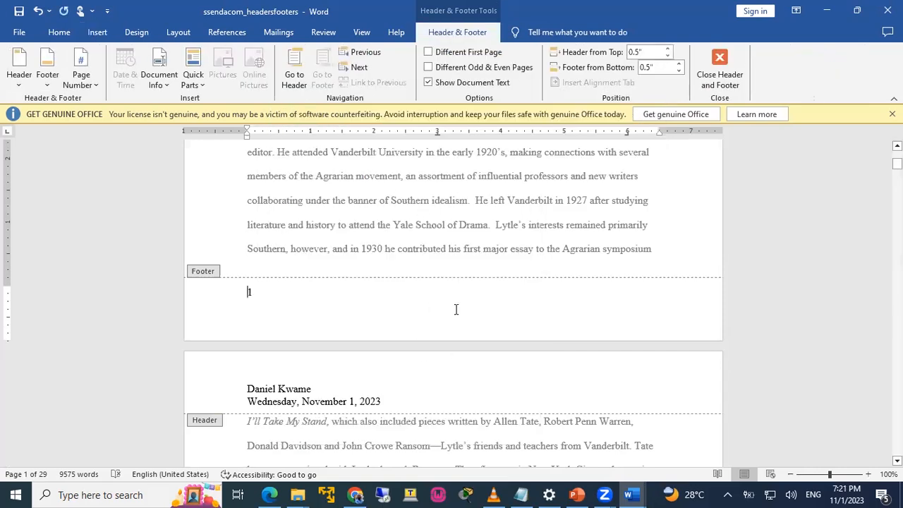
{"action": "left_click", "coordinate": [752, 338]}
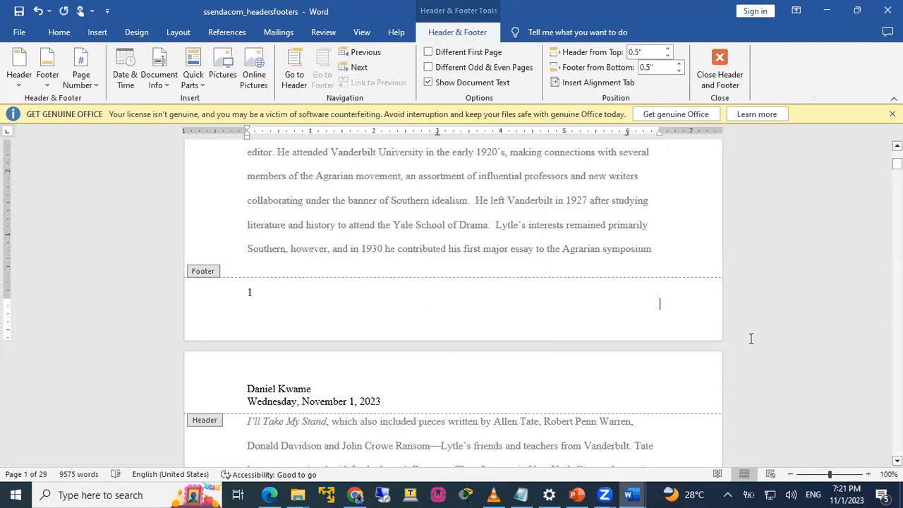
{"action": "double_click", "coordinate": [561, 268]}
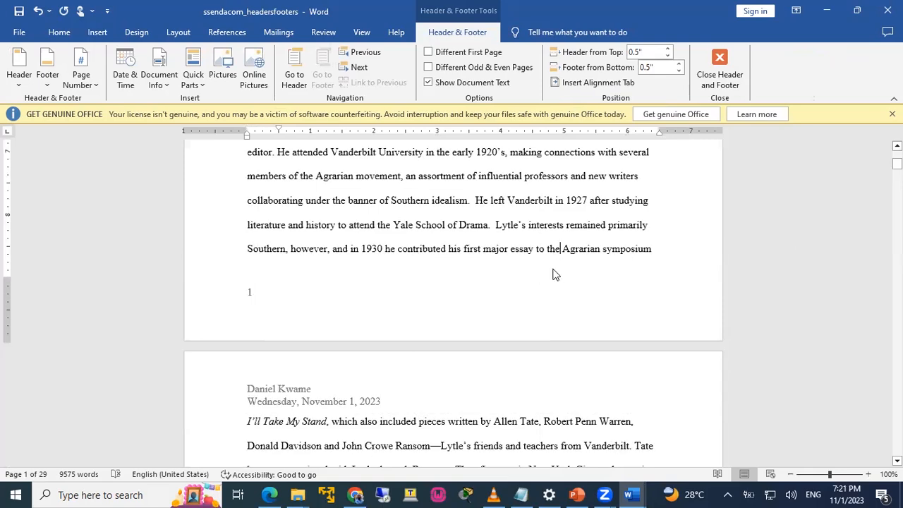
Check the page numbers in the footers of the following pages.
{"action": "scroll", "coordinate": [243, 304], "scroll_direction": "down", "scroll_amount": 3}
{"action": "scroll", "coordinate": [247, 311], "scroll_direction": "down", "scroll_amount": 15}
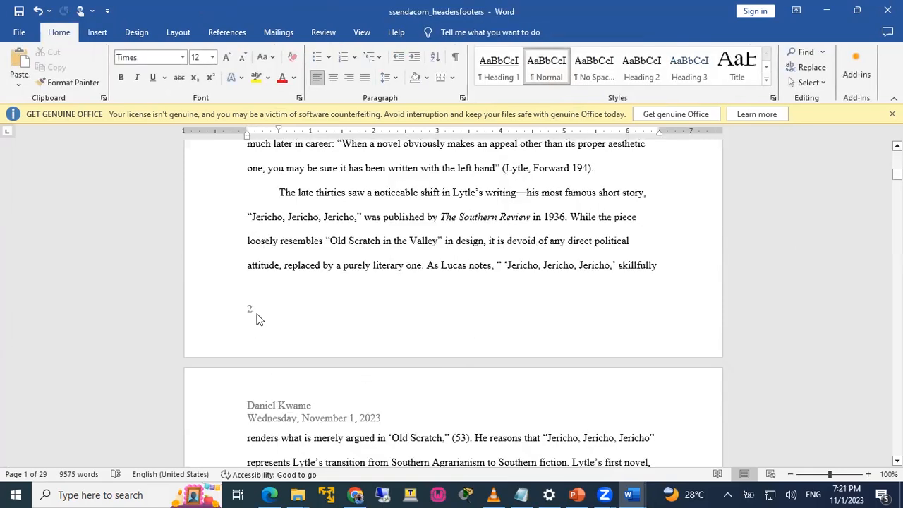
{"action": "scroll", "coordinate": [252, 310], "scroll_direction": "down", "scroll_amount": 16}
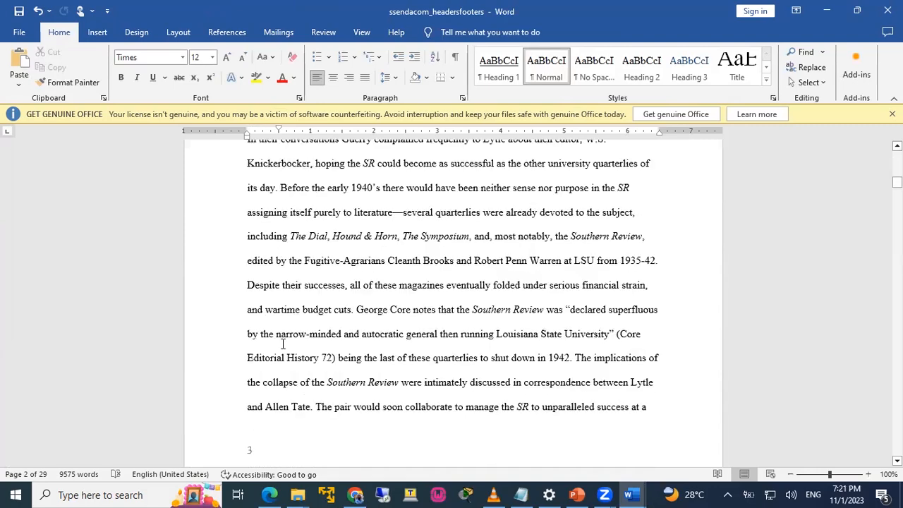
{"action": "scroll", "coordinate": [265, 417], "scroll_direction": "down", "scroll_amount": 18}
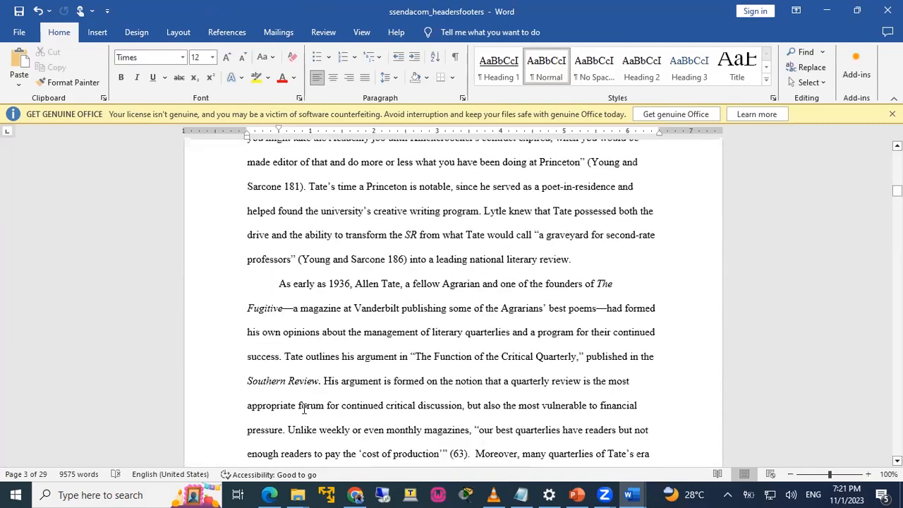
{"action": "scroll", "coordinate": [375, 399], "scroll_direction": "down", "scroll_amount": 18}
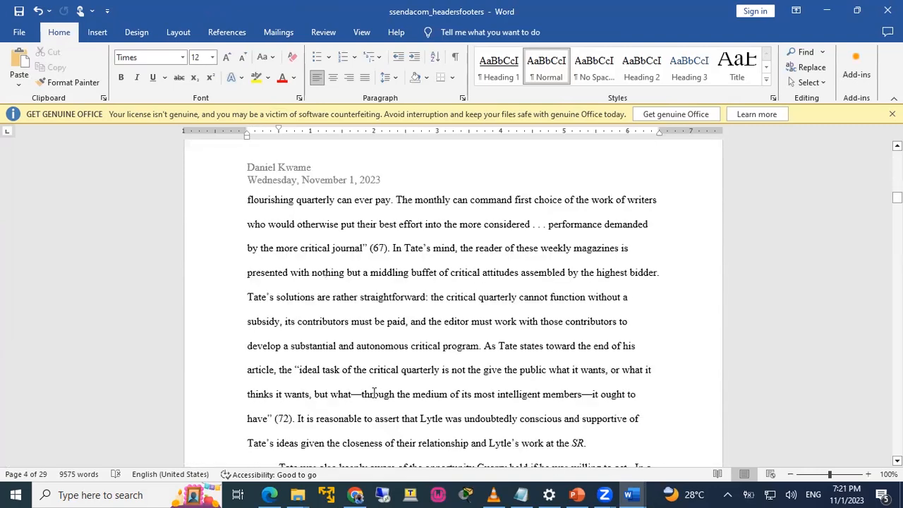
{"action": "scroll", "coordinate": [265, 302], "scroll_direction": "down", "scroll_amount": 15}
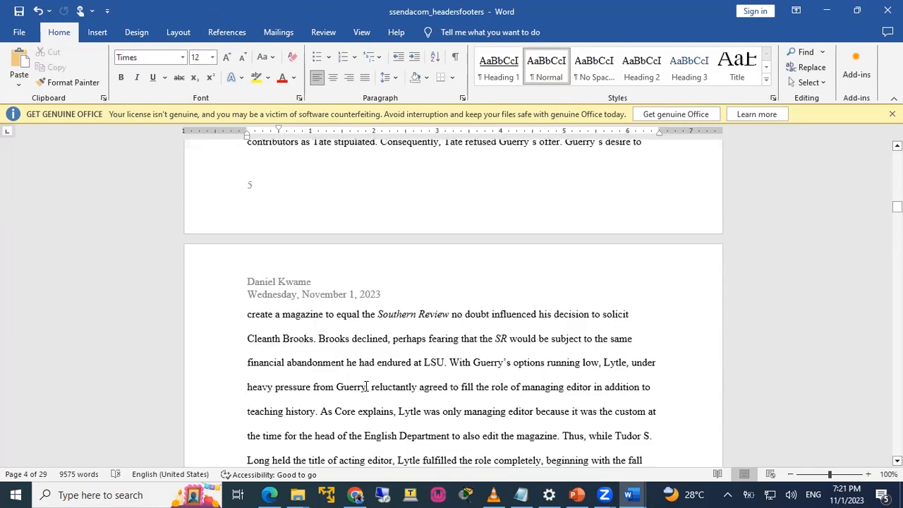
Check the page numbers and headers on the next few pages, then return to the start of the document.
{"action": "scroll", "coordinate": [451, 303], "scroll_direction": "down", "scroll_amount": 8}
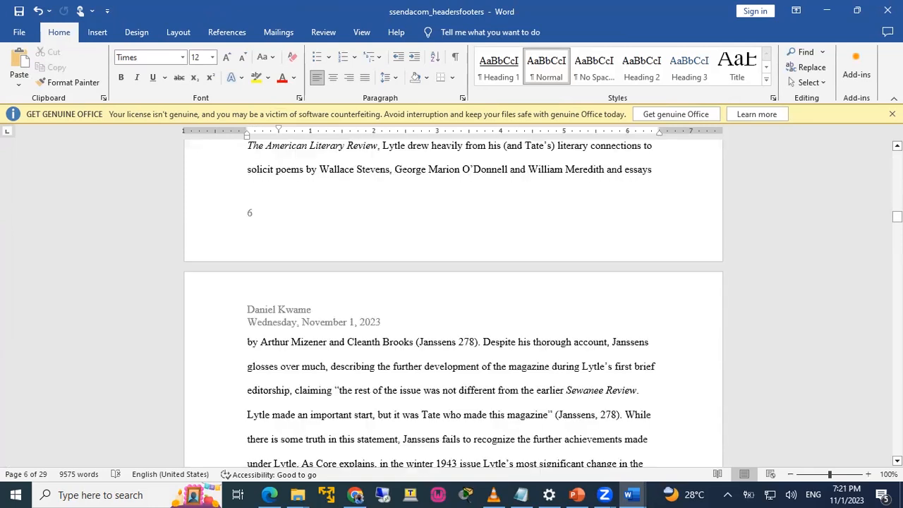
{"action": "scroll", "coordinate": [451, 303], "scroll_direction": "down", "scroll_amount": 8}
{"action": "key", "text": "ctrl+Home"}
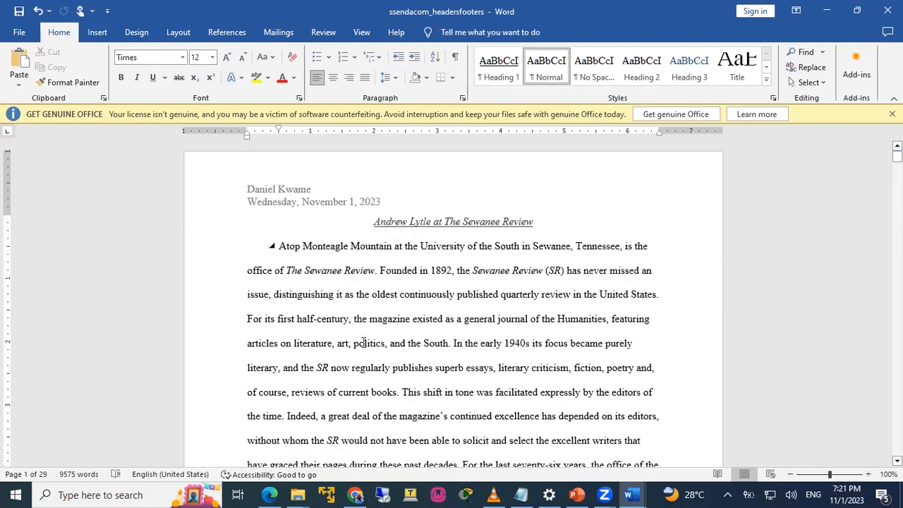
{"action": "scroll", "coordinate": [363, 343], "scroll_direction": "down", "scroll_amount": 3}
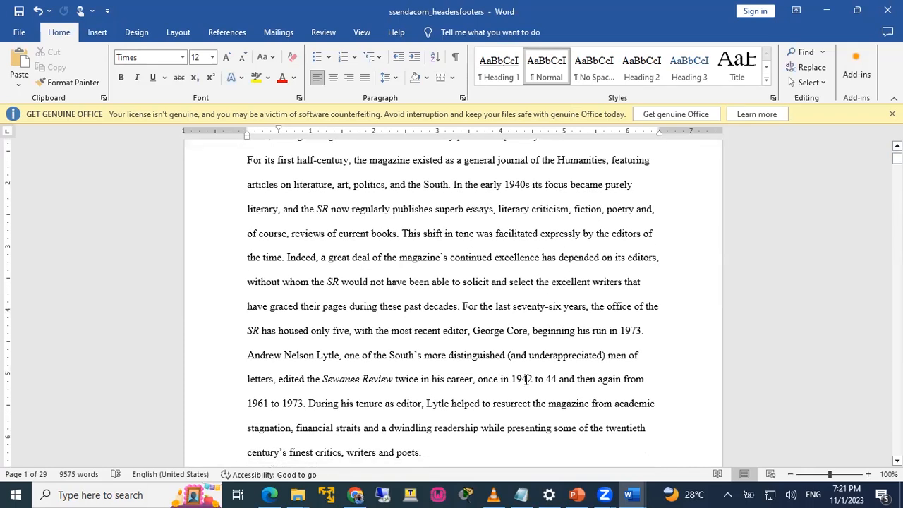
Switch to PowerPoint, go through the Page Numbering slide, and present the slide on restarting page numbering from the current slide.
{"action": "left_click", "coordinate": [585, 494]}
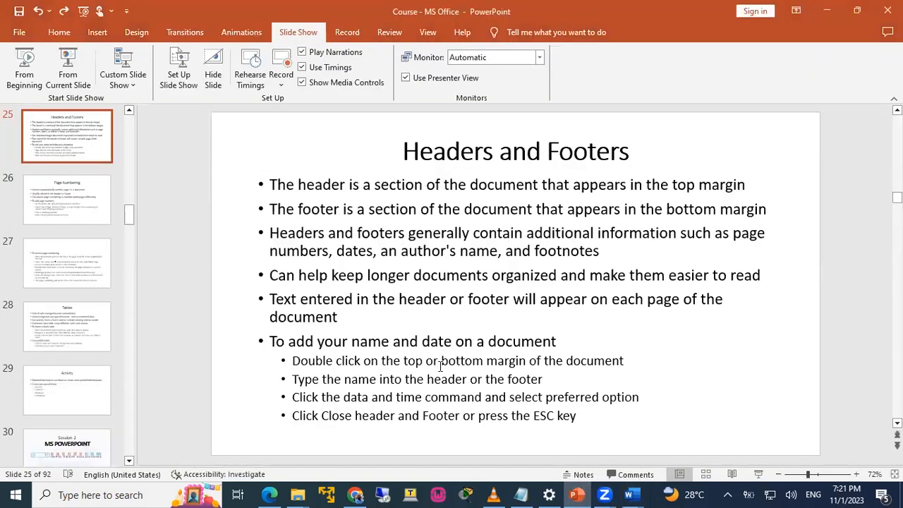
{"action": "left_click", "coordinate": [64, 218]}
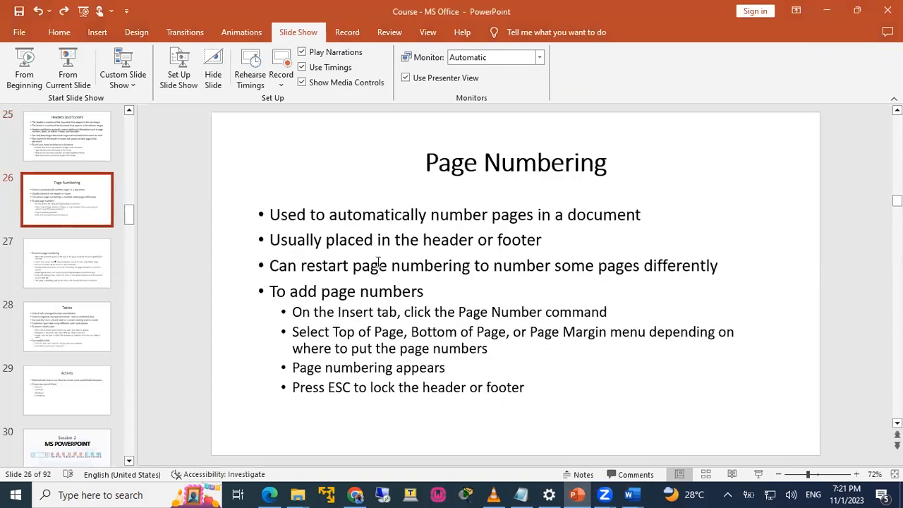
{"action": "left_click", "coordinate": [86, 287]}
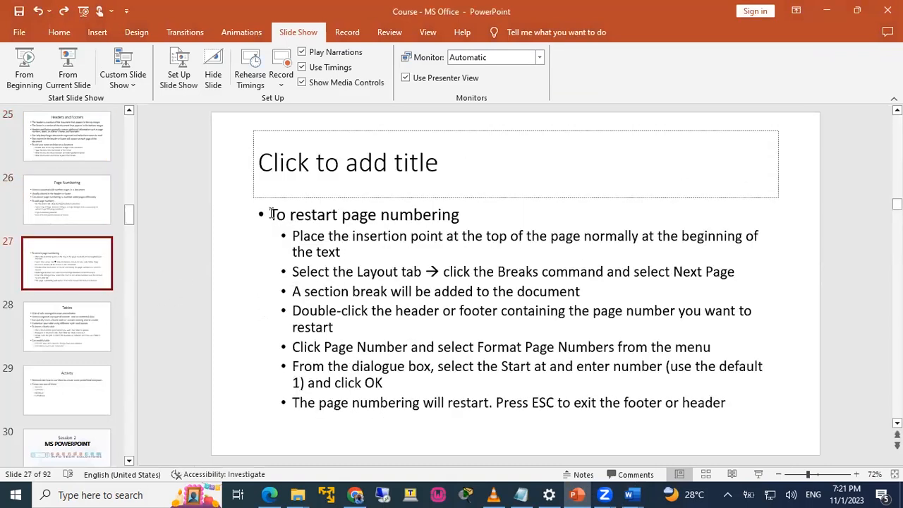
{"action": "left_click", "coordinate": [68, 73]}
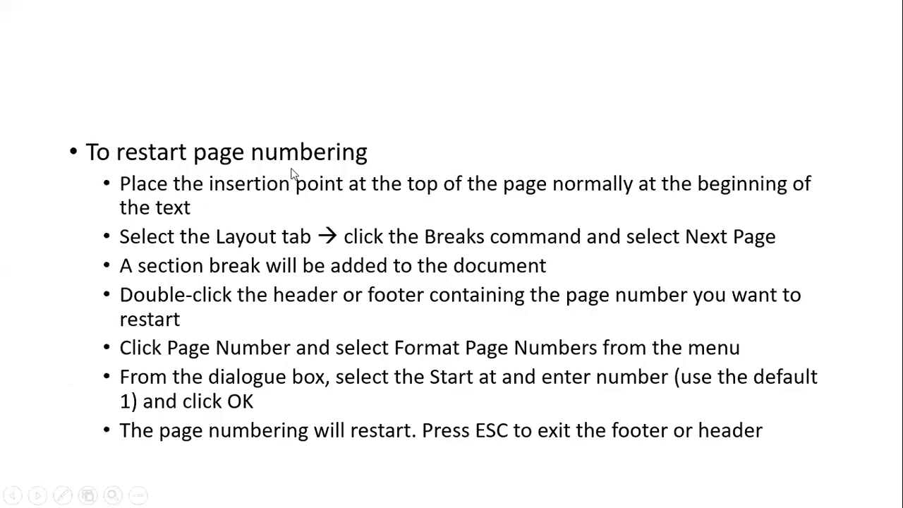
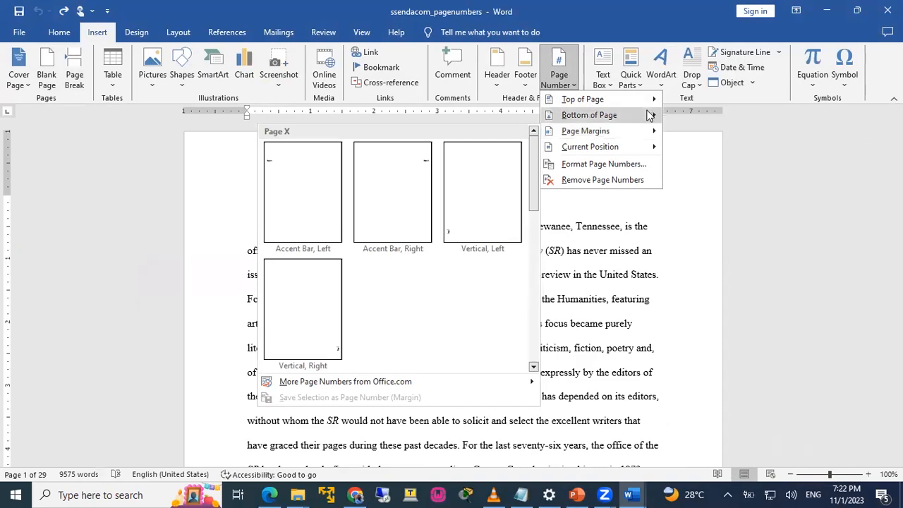
Insert a Plain Number 2 page number at the bottom of the page in ssendacom_pagenumbers, then undo and redo the insertion.
{"action": "mouse_move", "coordinate": [649, 114]}
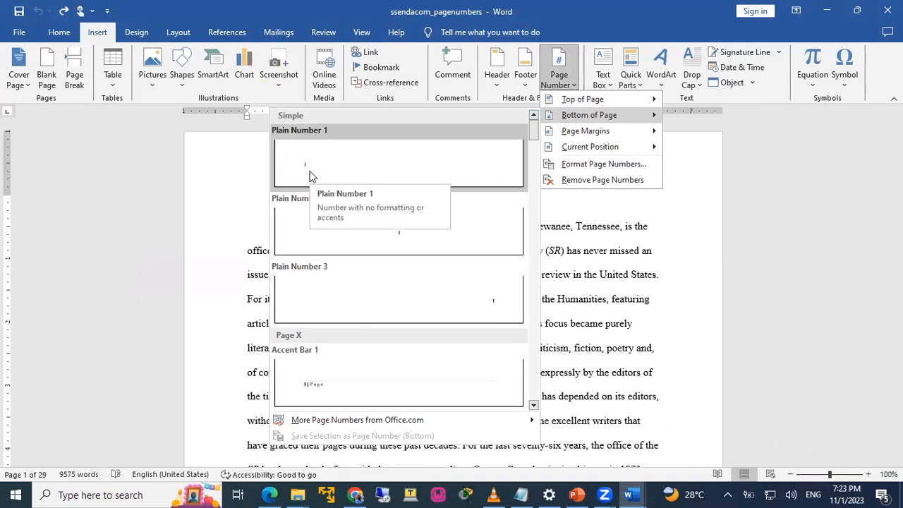
{"action": "left_click", "coordinate": [401, 245]}
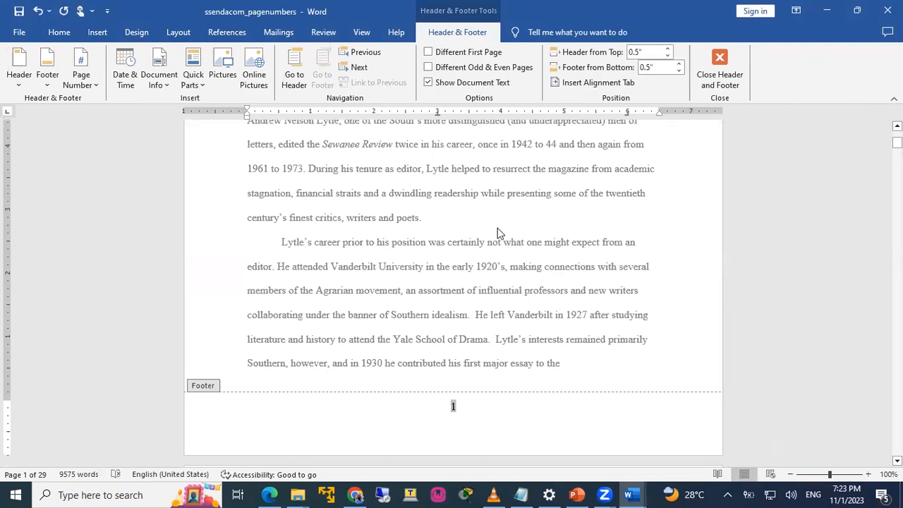
{"action": "key", "text": "ctrl+z"}
{"action": "scroll", "coordinate": [505, 179], "scroll_direction": "up", "scroll_amount": 4}
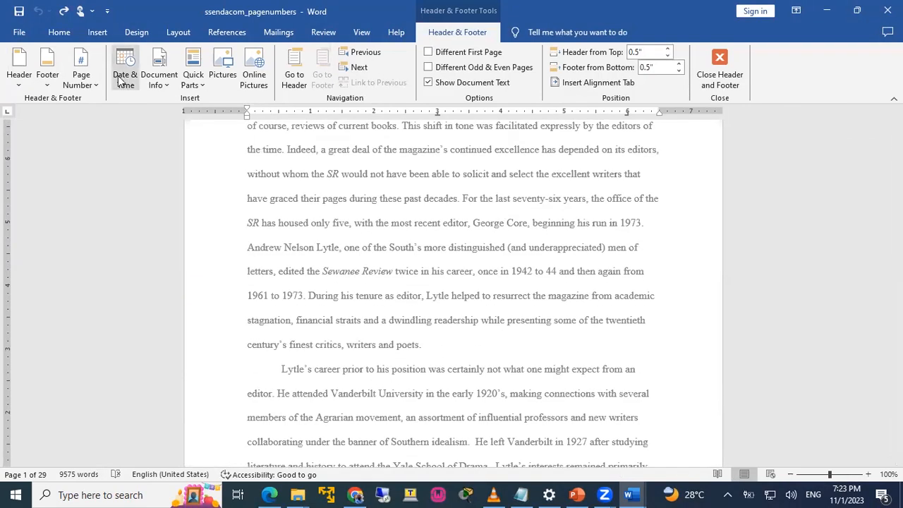
{"action": "key", "text": "ctrl+y"}
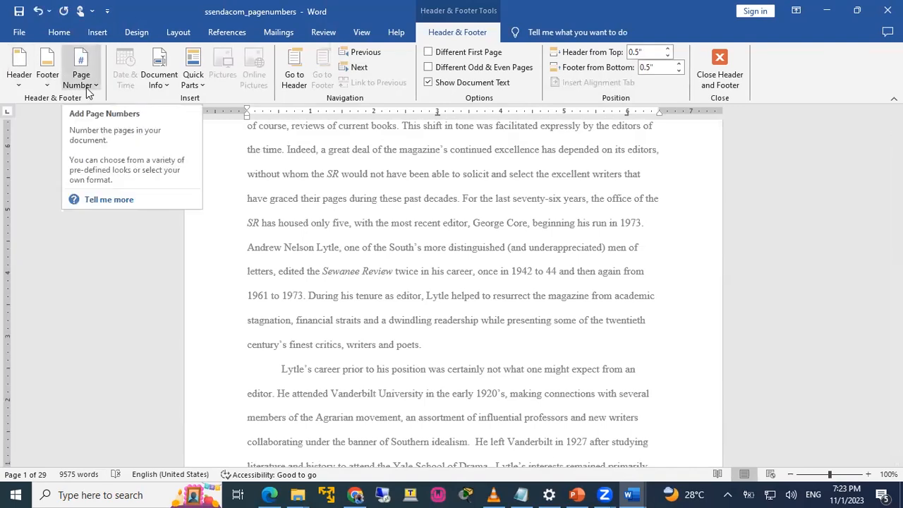
Set the page number format to i, ii, iii, … and leave the footer for the body text.
{"action": "left_click", "coordinate": [88, 90]}
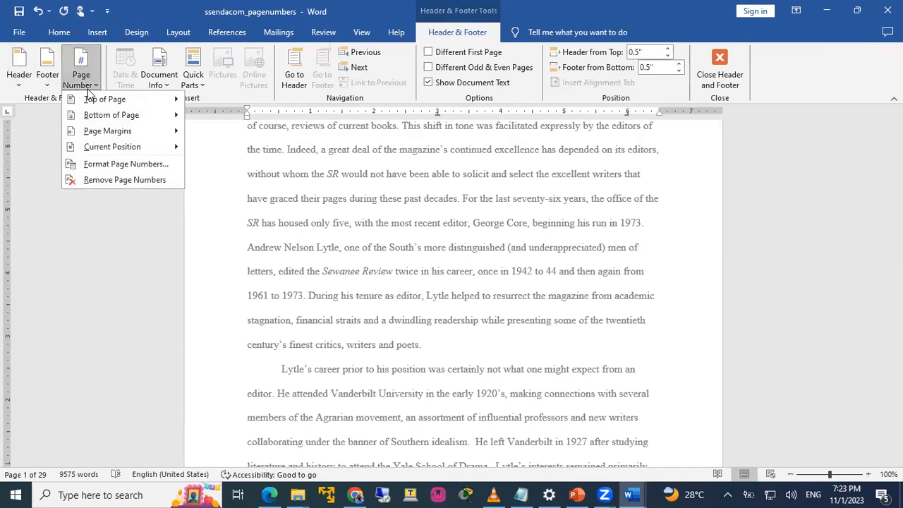
{"action": "left_click", "coordinate": [128, 165]}
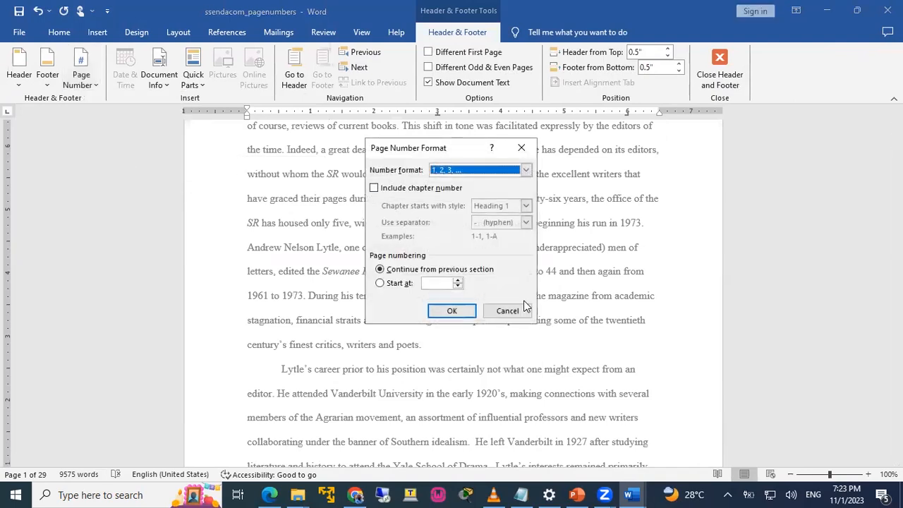
{"action": "left_click", "coordinate": [454, 172]}
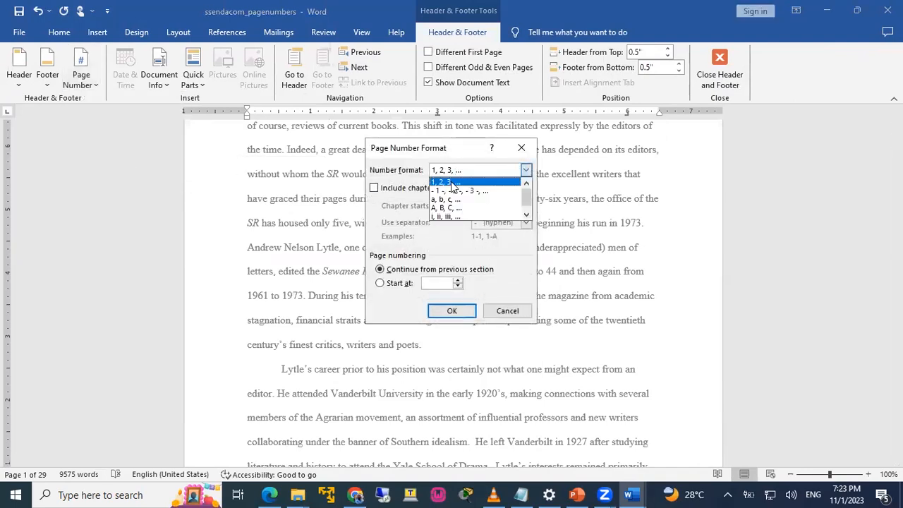
{"action": "left_click", "coordinate": [445, 216]}
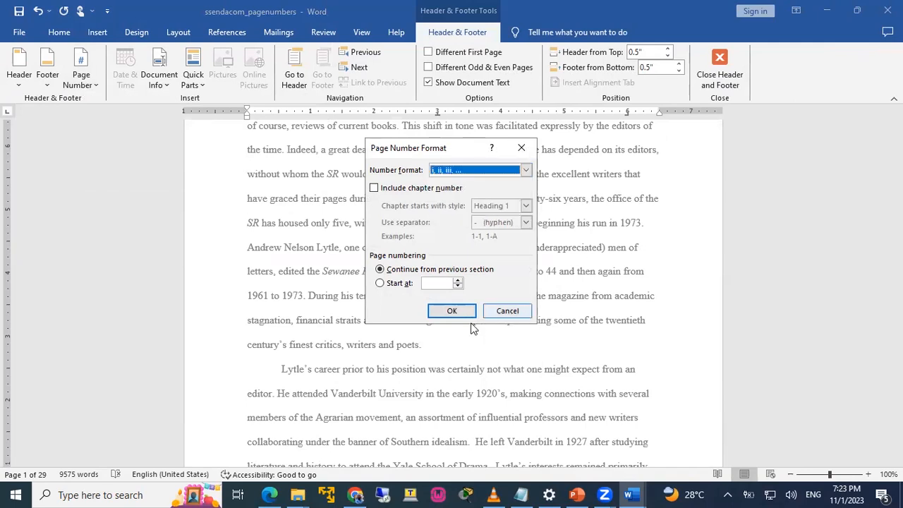
{"action": "left_click", "coordinate": [453, 310]}
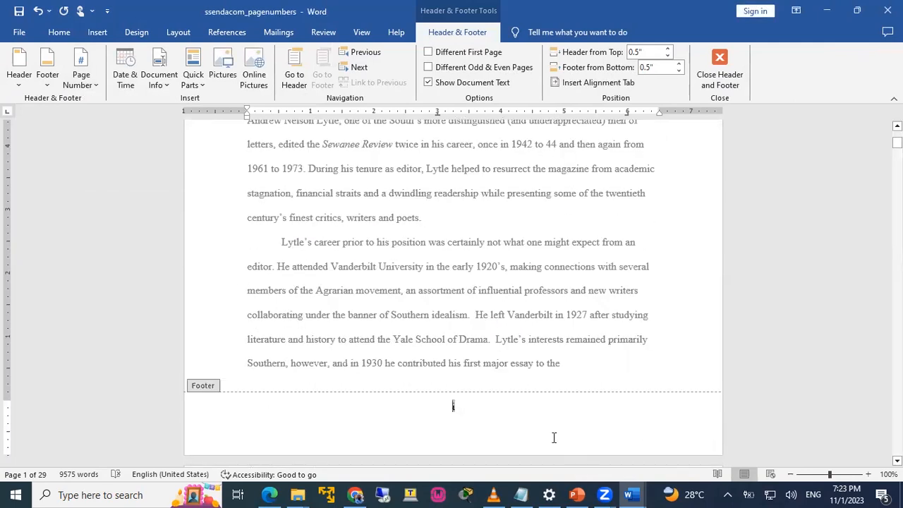
{"action": "scroll", "coordinate": [625, 311], "scroll_direction": "down", "scroll_amount": 3}
{"action": "scroll", "coordinate": [625, 312], "scroll_direction": "down", "scroll_amount": 1}
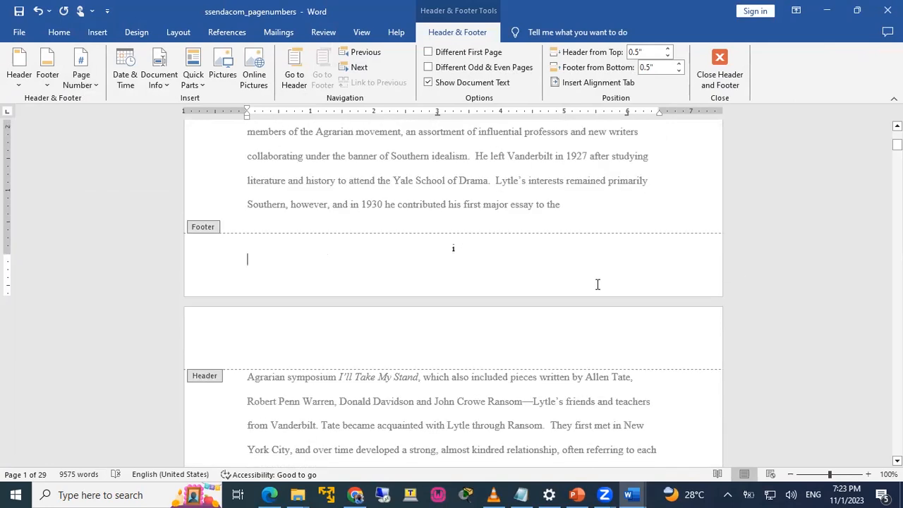
{"action": "scroll", "coordinate": [469, 282], "scroll_direction": "down", "scroll_amount": 3}
{"action": "triple_click", "coordinate": [475, 305]}
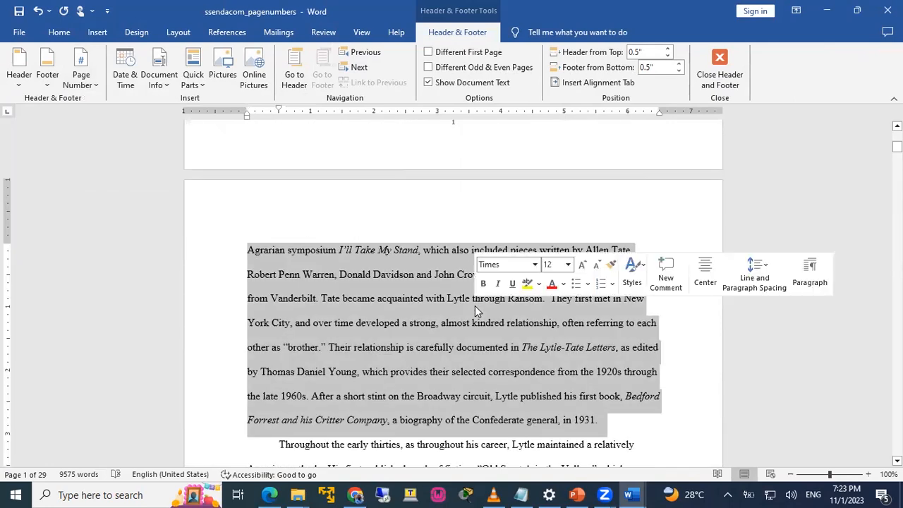
{"action": "double_click", "coordinate": [465, 323]}
Examine the page numbers in the footers of the following pages, ending at the boundary between pages 4 and 5.
{"action": "scroll", "coordinate": [459, 310], "scroll_direction": "down", "scroll_amount": 10}
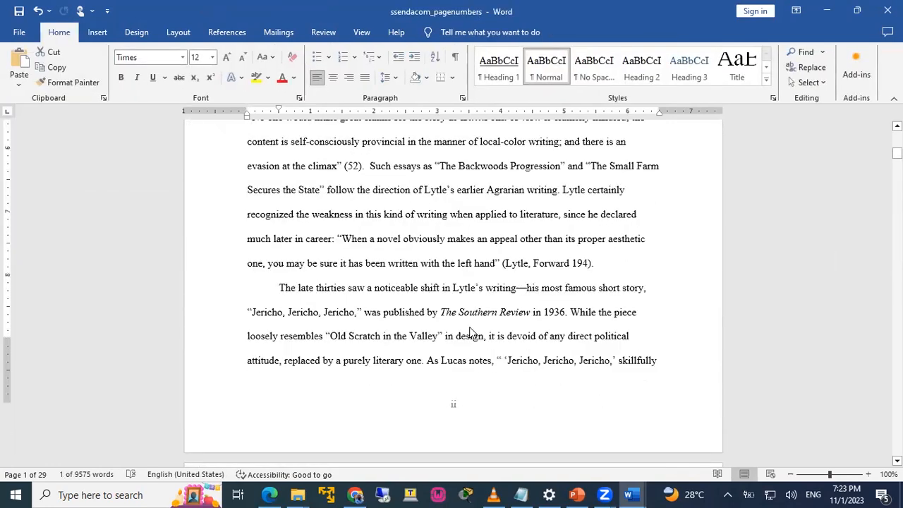
{"action": "left_click", "coordinate": [453, 292]}
{"action": "scroll", "coordinate": [449, 303], "scroll_direction": "down", "scroll_amount": 12}
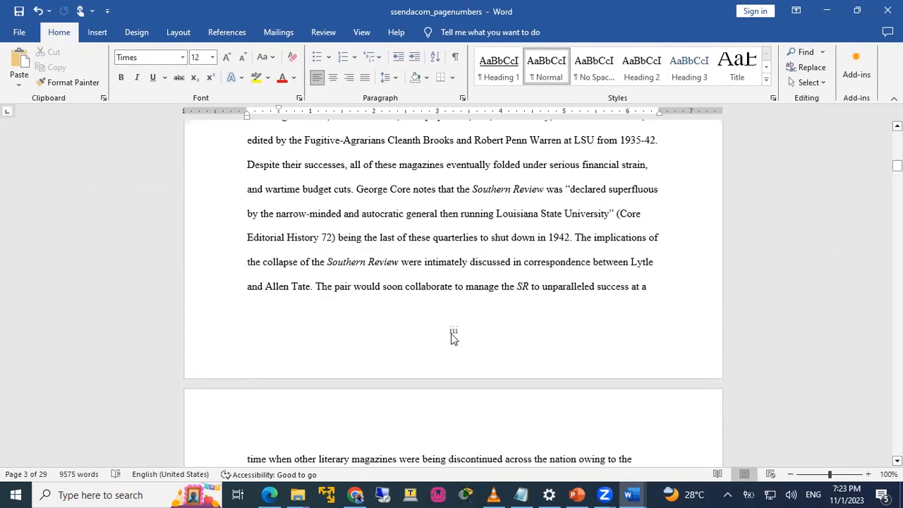
{"action": "scroll", "coordinate": [447, 338], "scroll_direction": "down", "scroll_amount": 10}
{"action": "scroll", "coordinate": [441, 331], "scroll_direction": "down", "scroll_amount": 3}
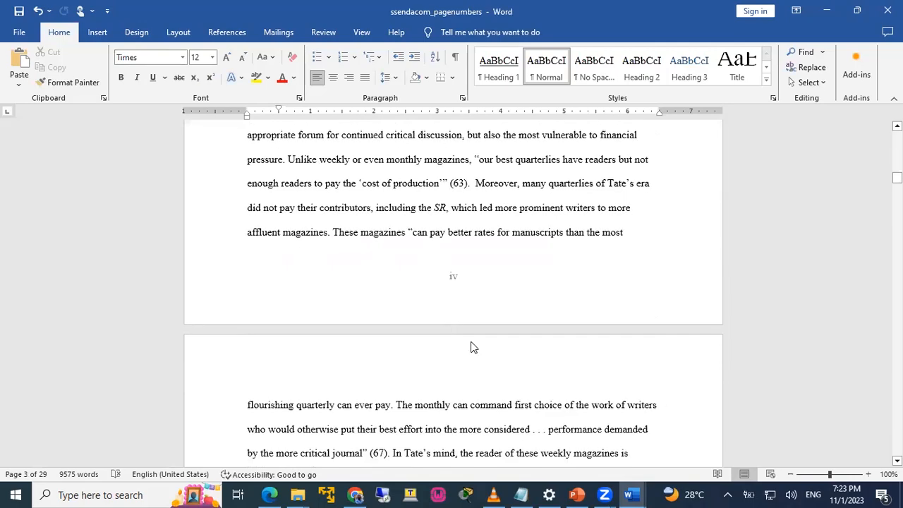
{"action": "scroll", "coordinate": [473, 347], "scroll_direction": "down", "scroll_amount": 12}
{"action": "scroll", "coordinate": [470, 225], "scroll_direction": "up", "scroll_amount": 3}
{"action": "scroll", "coordinate": [467, 221], "scroll_direction": "up", "scroll_amount": 14}
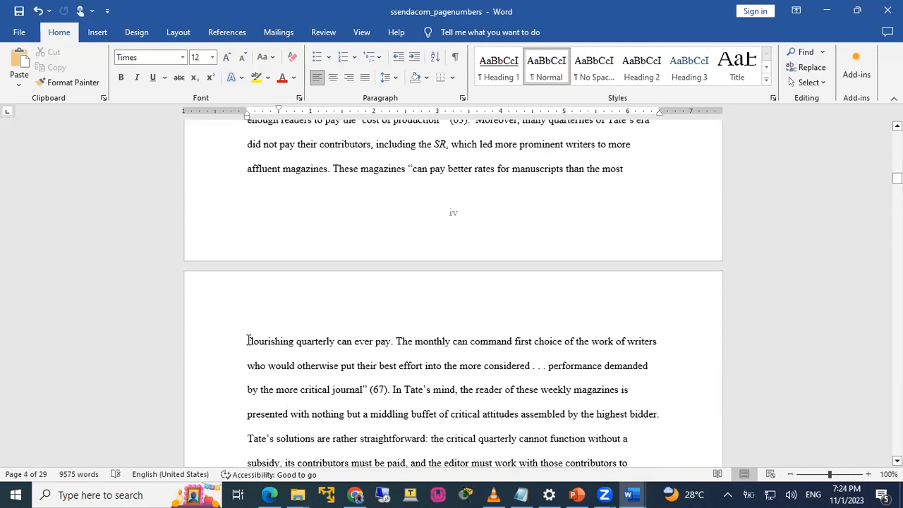
Insert a Next Page section break before "flourishing quarterly" at the beginning of page 5's text.
{"action": "left_click", "coordinate": [247, 341]}
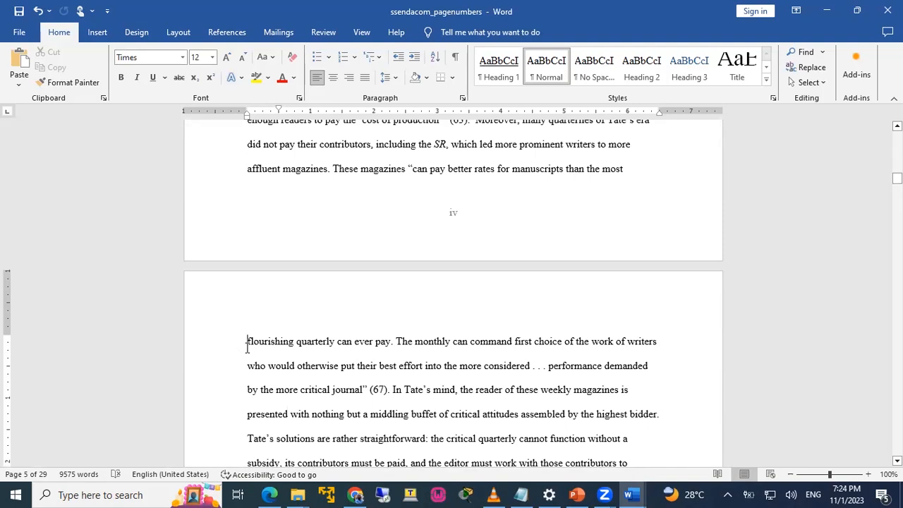
{"action": "left_click", "coordinate": [178, 32]}
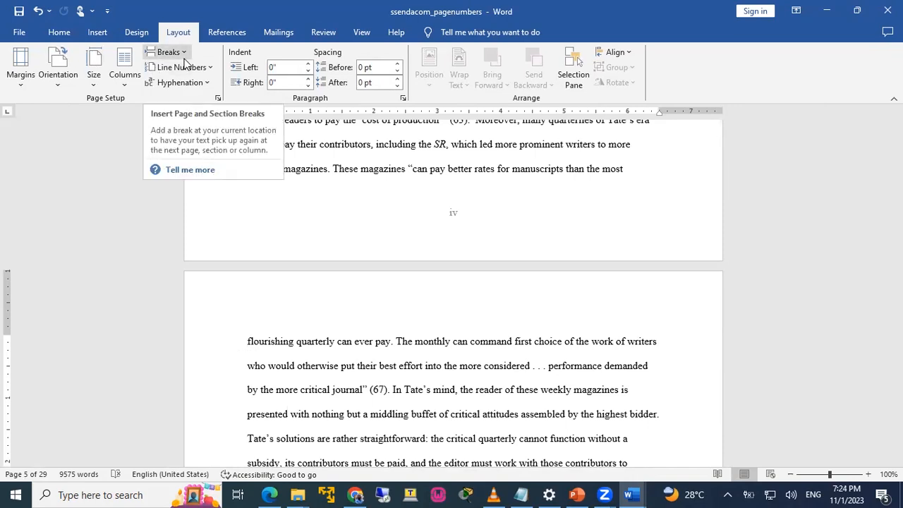
{"action": "left_click", "coordinate": [184, 60]}
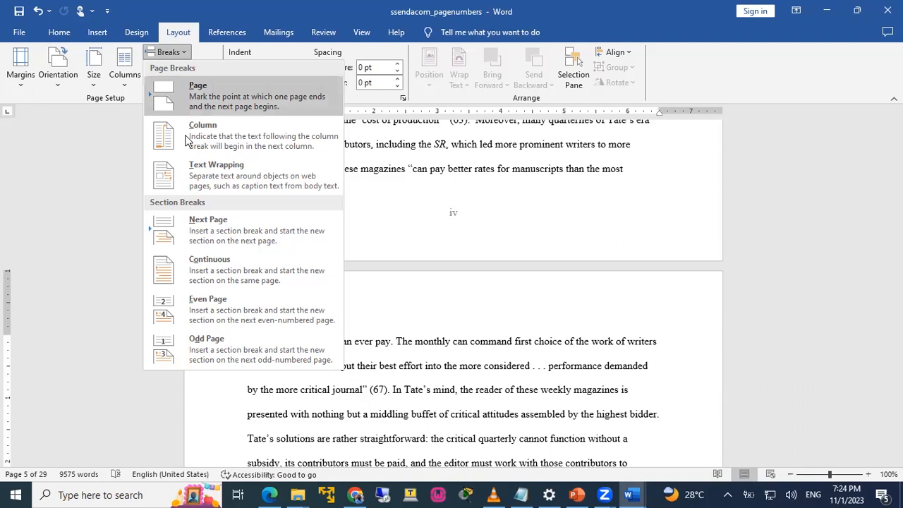
{"action": "left_click", "coordinate": [204, 224]}
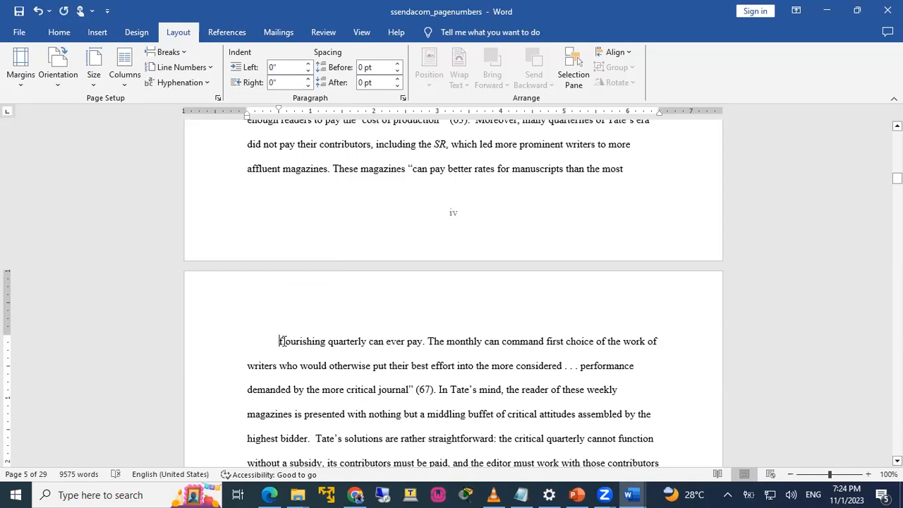
Consult the restart numbering instructions in PowerPoint, then return to Word and open page 5's footer for editing.
{"action": "left_click", "coordinate": [577, 494]}
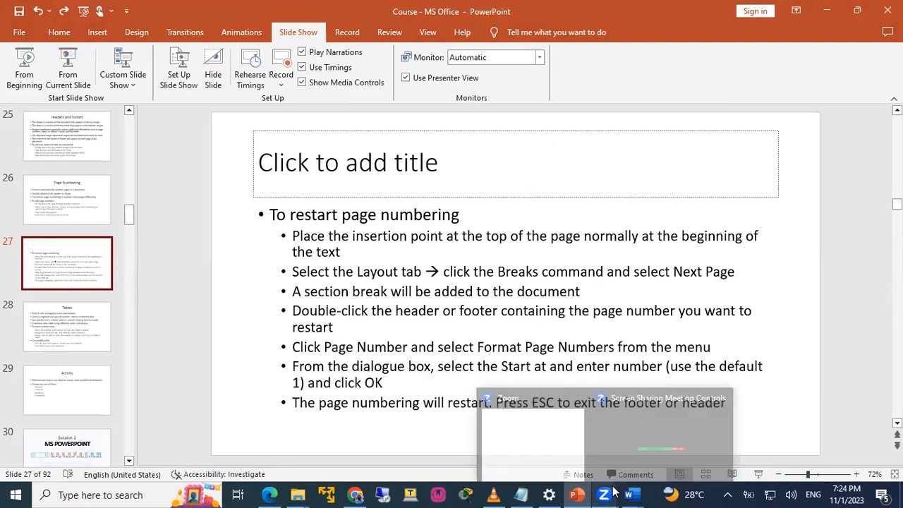
{"action": "key", "text": "alt+Tab"}
{"action": "scroll", "coordinate": [389, 314], "scroll_direction": "down", "scroll_amount": 10}
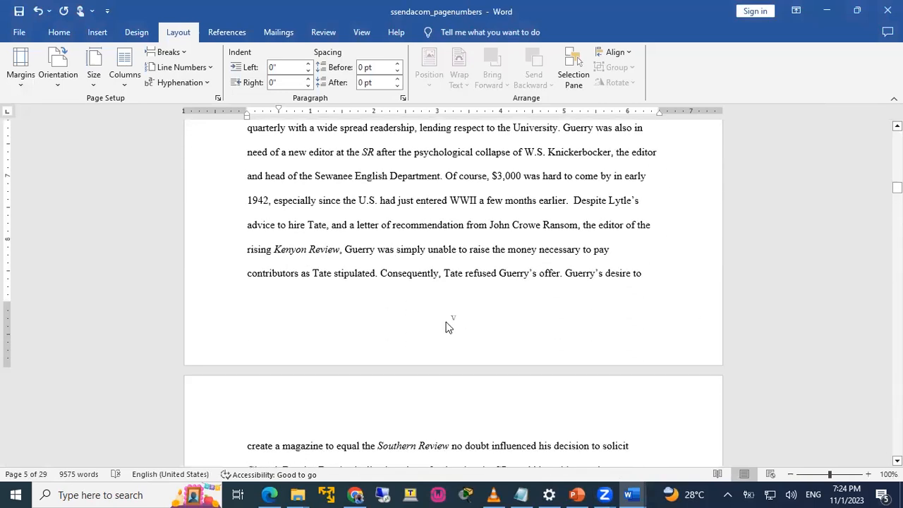
{"action": "double_click", "coordinate": [445, 327]}
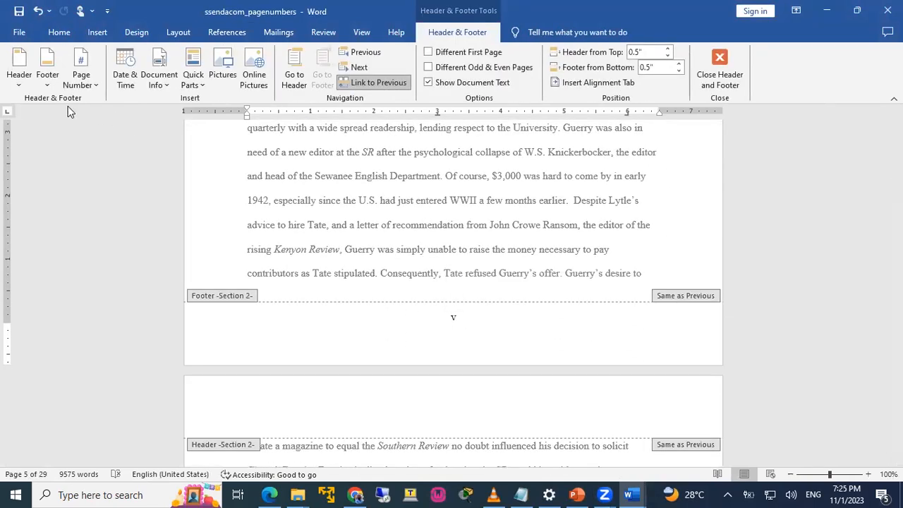
Restart section 2's page numbering at 1 in the 1, 2, 3, … format, and check the footers on pages 5 and 4.
{"action": "left_click", "coordinate": [90, 85]}
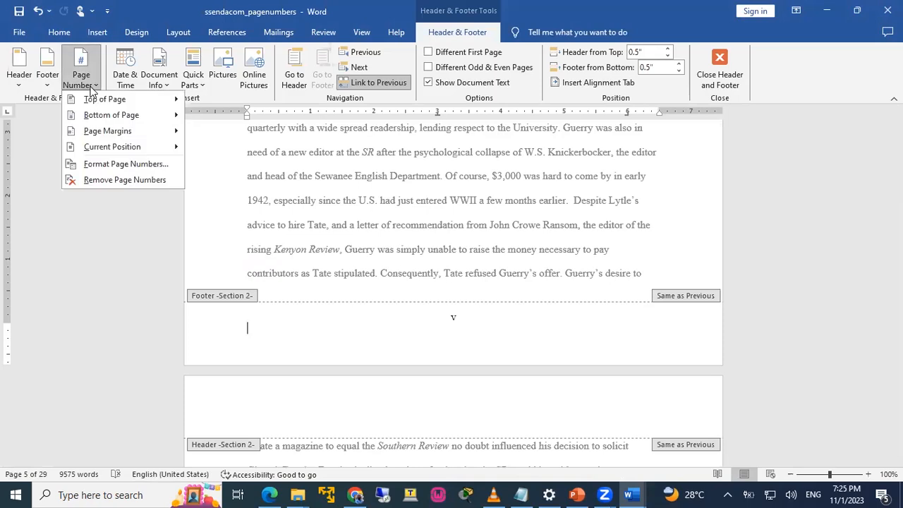
{"action": "left_click", "coordinate": [124, 163]}
{"action": "scroll", "coordinate": [452, 385], "scroll_direction": "down", "scroll_amount": 1}
{"action": "left_click", "coordinate": [379, 282]}
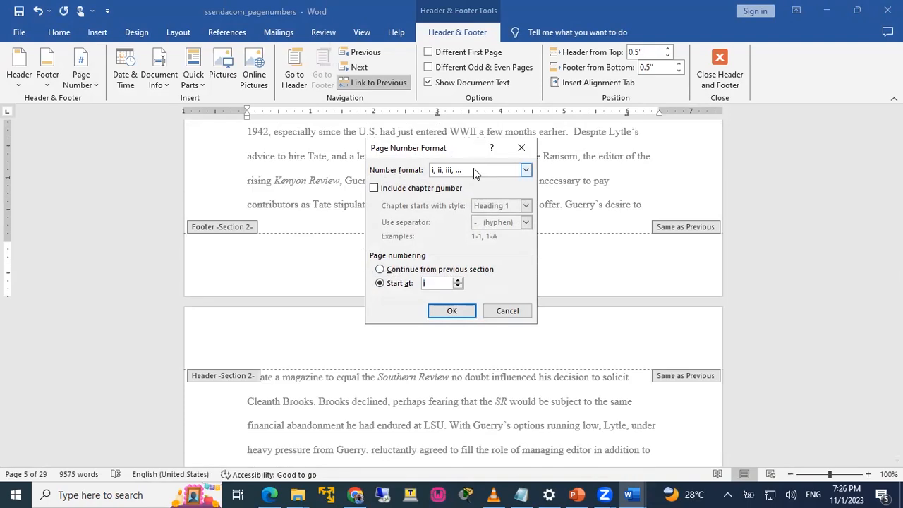
{"action": "left_click", "coordinate": [473, 169]}
{"action": "left_click", "coordinate": [443, 183]}
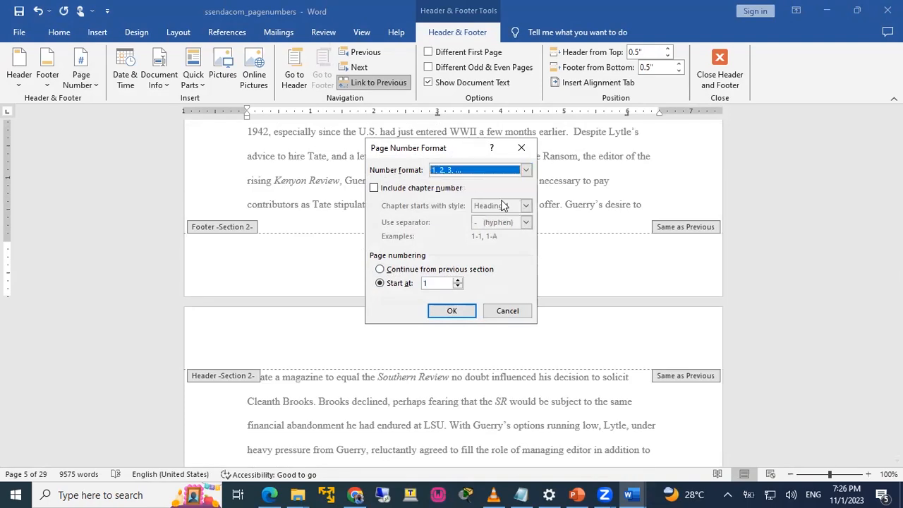
{"action": "left_click", "coordinate": [451, 311]}
{"action": "scroll", "coordinate": [454, 321], "scroll_direction": "up", "scroll_amount": 4}
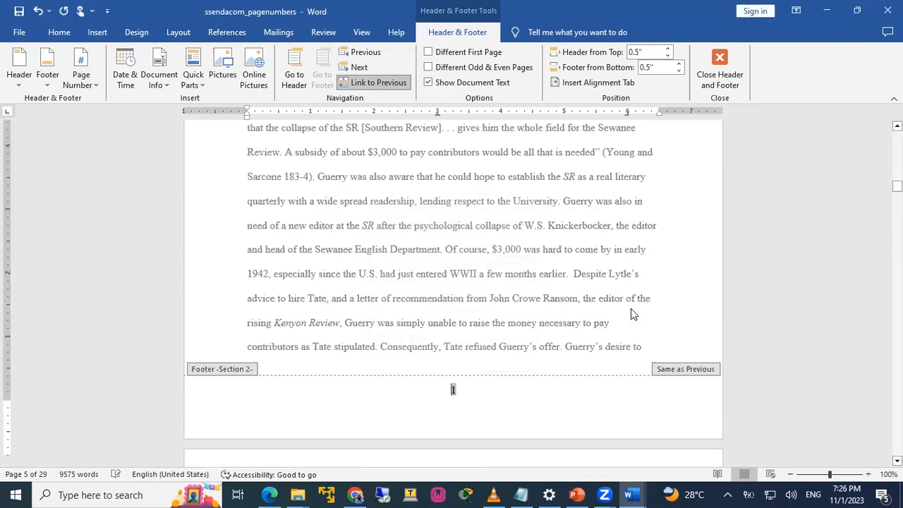
{"action": "scroll", "coordinate": [453, 321], "scroll_direction": "up", "scroll_amount": 7}
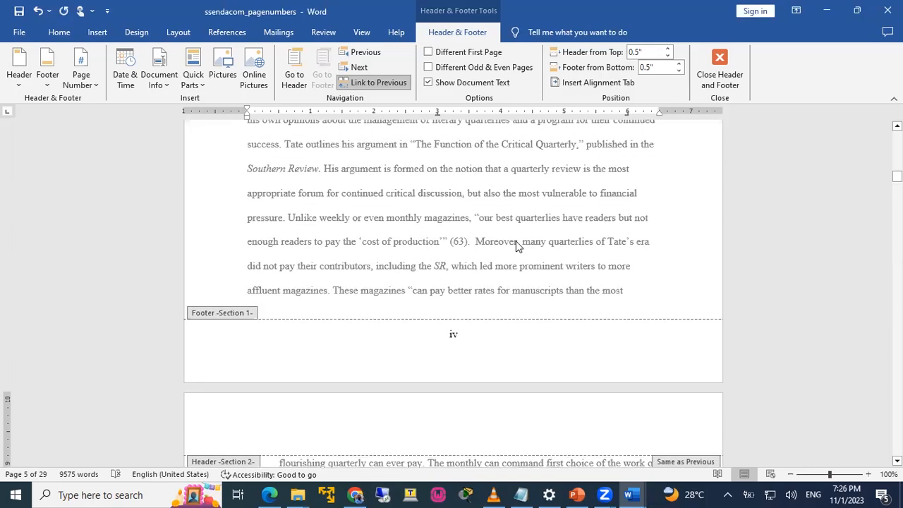
Close footer editing and check the page numbers from the end of section 1 into the first pages of section 2.
{"action": "triple_click", "coordinate": [516, 242]}
{"action": "scroll", "coordinate": [518, 346], "scroll_direction": "down", "scroll_amount": 3}
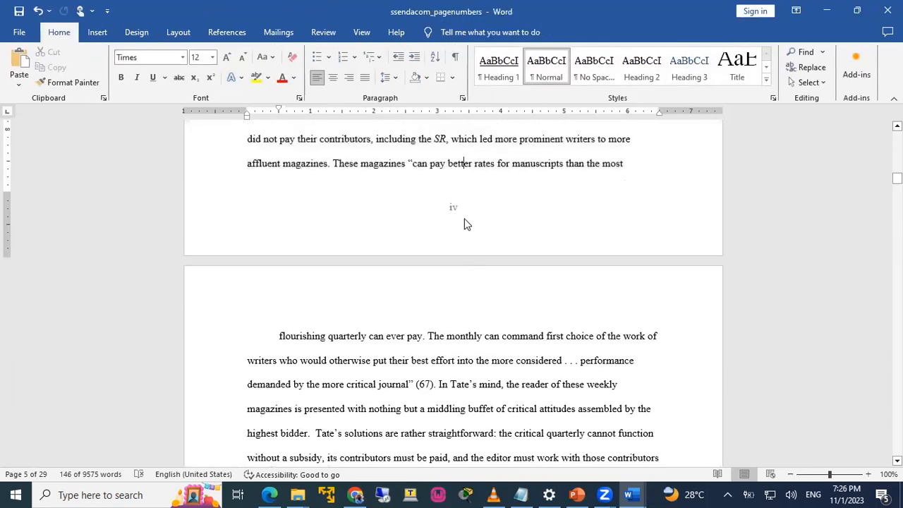
{"action": "left_click", "coordinate": [452, 213]}
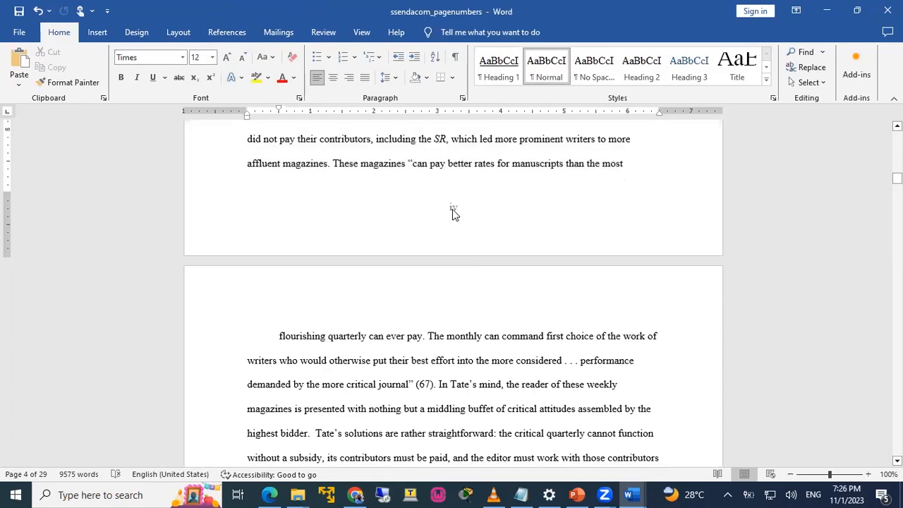
{"action": "scroll", "coordinate": [452, 209], "scroll_direction": "down", "scroll_amount": 18}
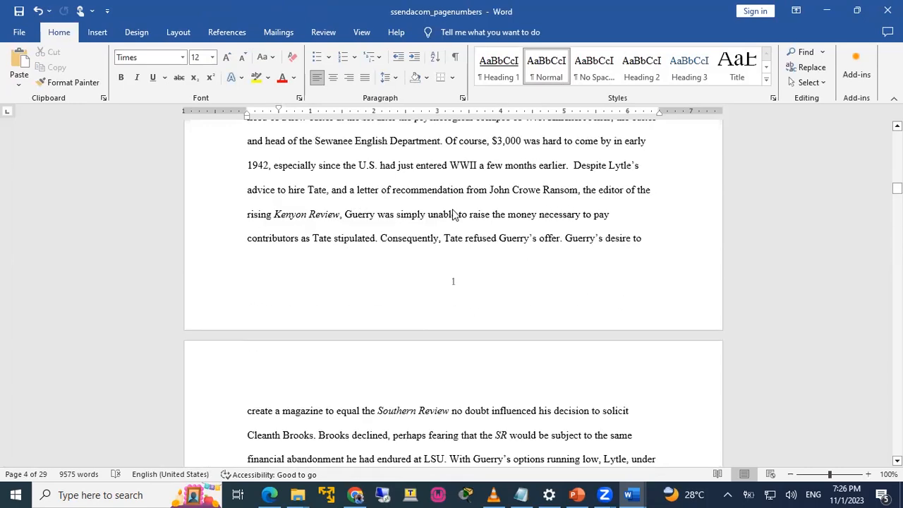
{"action": "scroll", "coordinate": [454, 191], "scroll_direction": "down", "scroll_amount": 17}
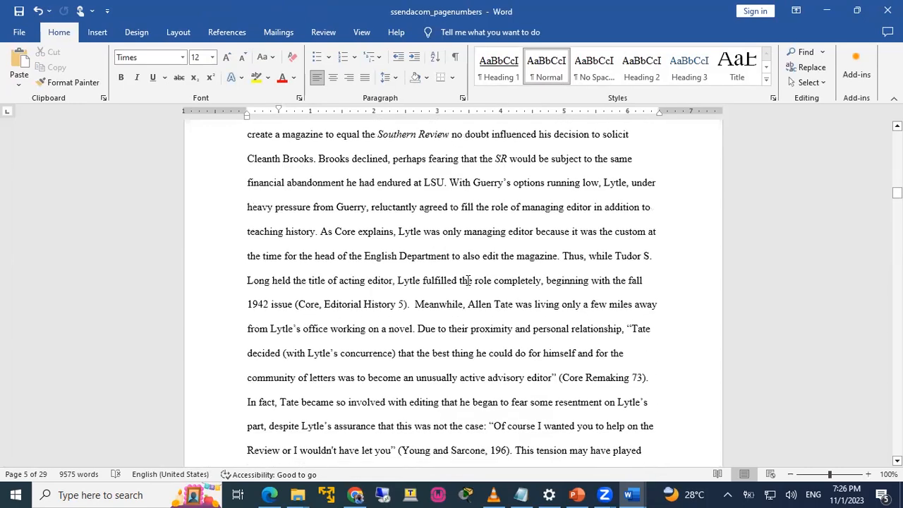
{"action": "scroll", "coordinate": [457, 297], "scroll_direction": "down", "scroll_amount": 17}
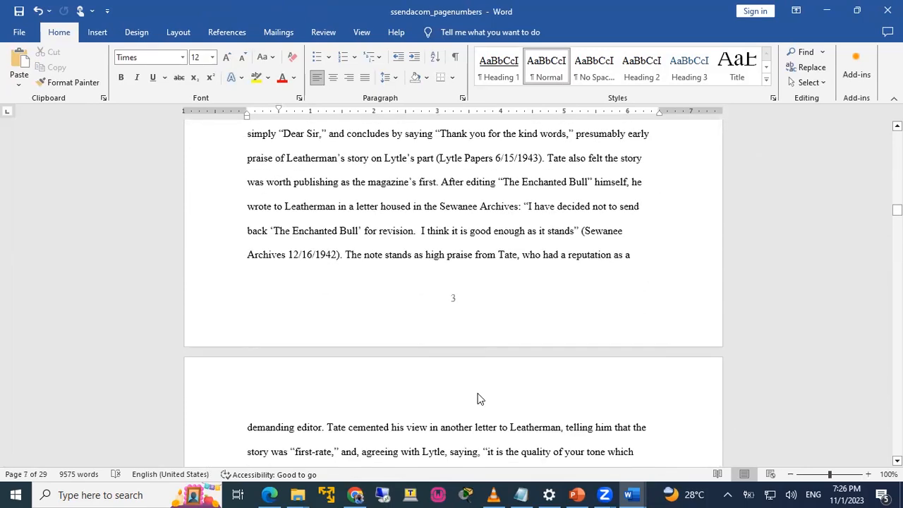
Return to the first page and examine the footer page numbers through both sections of the document.
{"action": "scroll", "coordinate": [476, 399], "scroll_direction": "up", "scroll_amount": 20}
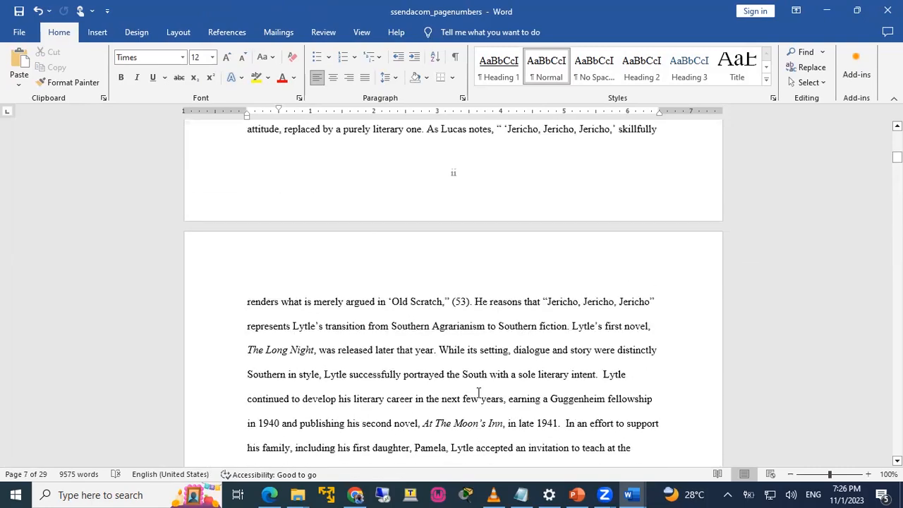
{"action": "scroll", "coordinate": [478, 392], "scroll_direction": "up", "scroll_amount": 15}
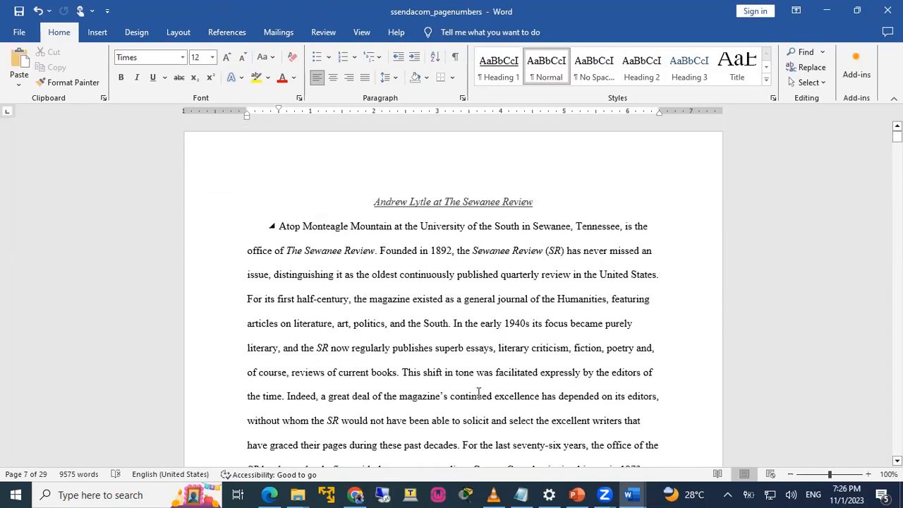
{"action": "scroll", "coordinate": [504, 354], "scroll_direction": "down", "scroll_amount": 20}
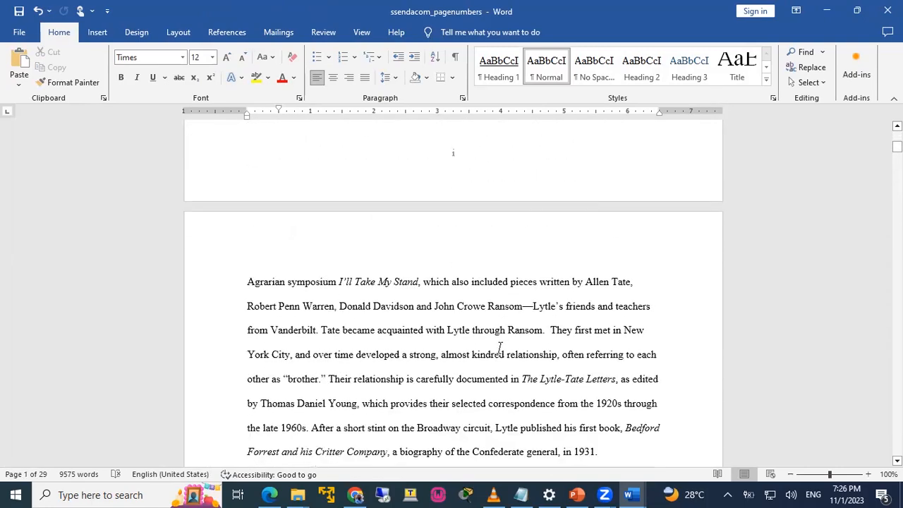
{"action": "scroll", "coordinate": [503, 346], "scroll_direction": "down", "scroll_amount": 20}
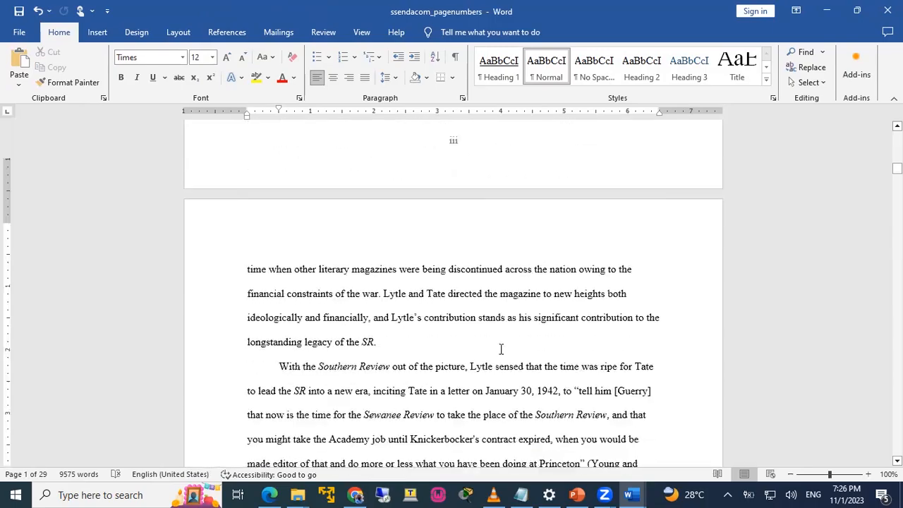
{"action": "scroll", "coordinate": [500, 349], "scroll_direction": "down", "scroll_amount": 5}
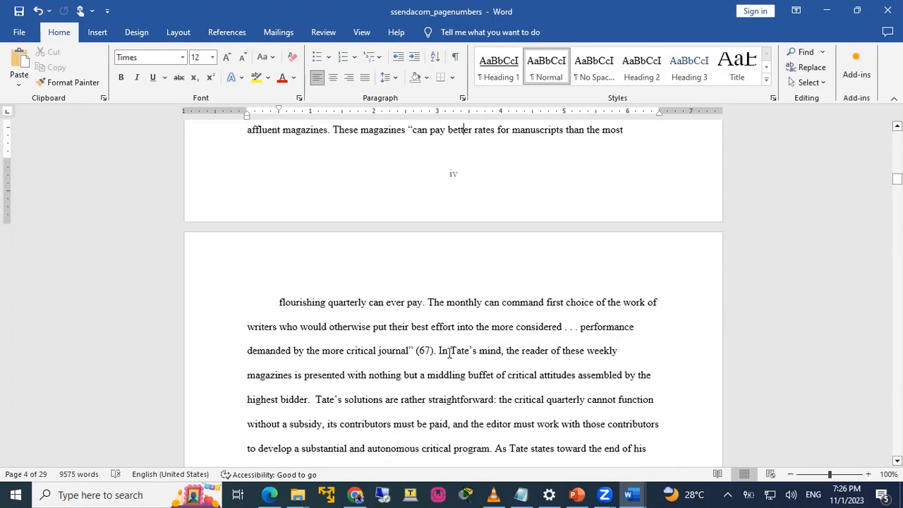
{"action": "scroll", "coordinate": [449, 352], "scroll_direction": "down", "scroll_amount": 20}
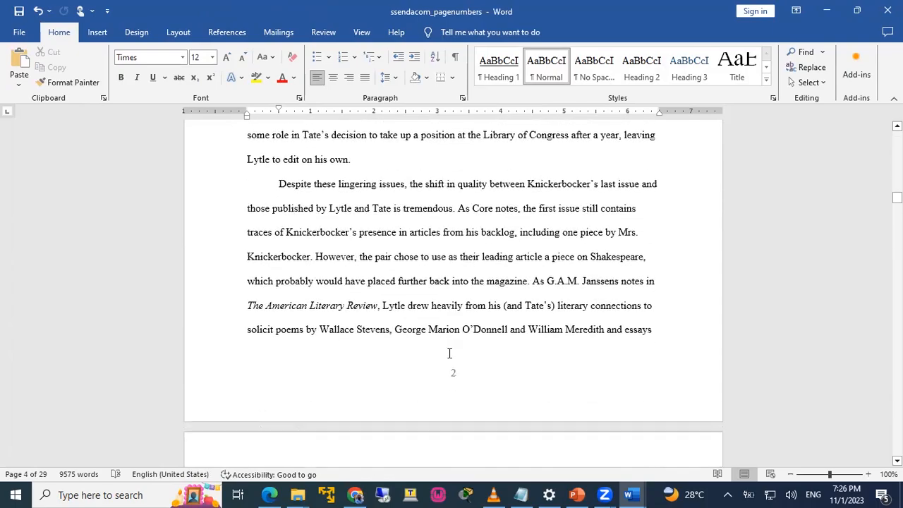
{"action": "scroll", "coordinate": [449, 352], "scroll_direction": "down", "scroll_amount": 5}
{"action": "scroll", "coordinate": [449, 353], "scroll_direction": "down", "scroll_amount": 20}
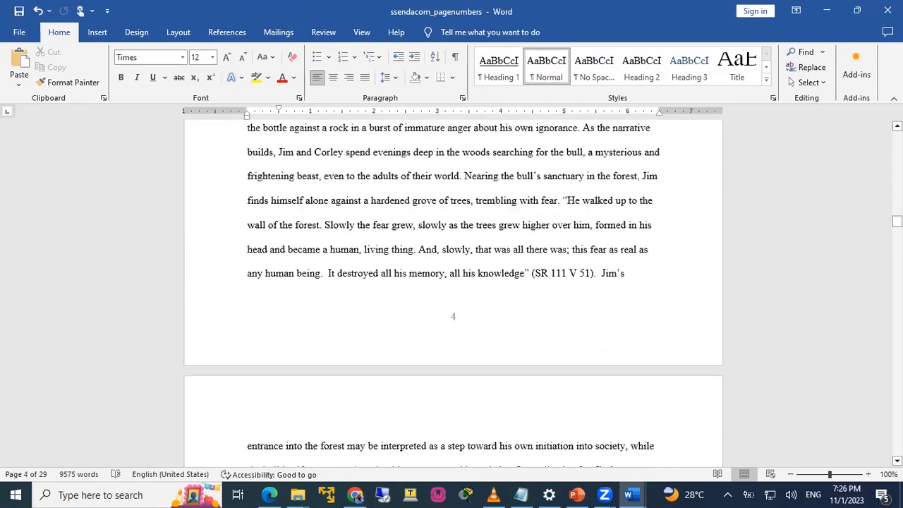
{"action": "scroll", "coordinate": [468, 323], "scroll_direction": "down", "scroll_amount": 20}
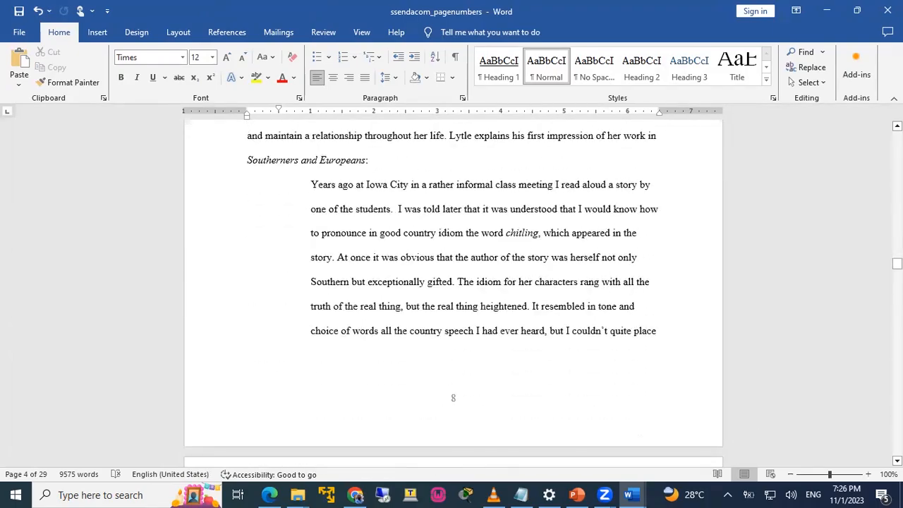
{"action": "scroll", "coordinate": [452, 289], "scroll_direction": "down", "scroll_amount": 20}
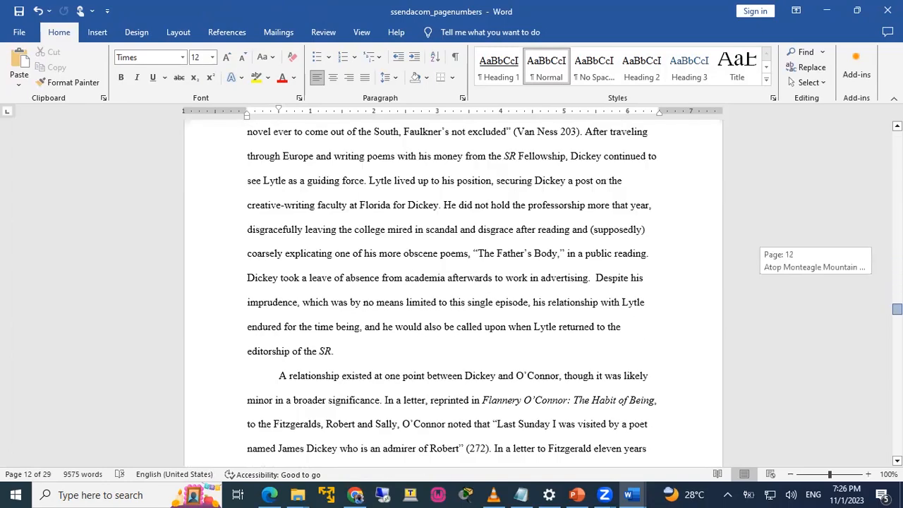
Show the Tables slide in PowerPoint, then switch to the ssendacom_tables document in Word.
{"action": "left_click", "coordinate": [577, 495]}
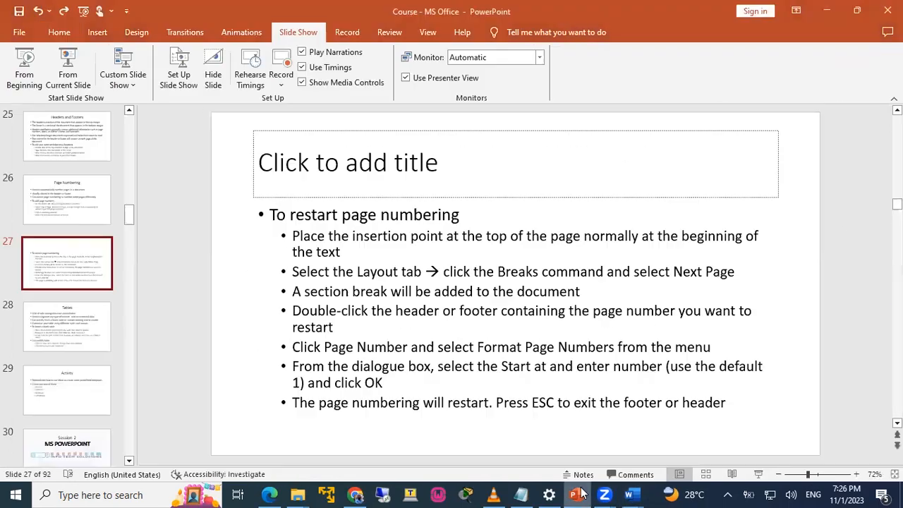
{"action": "left_click", "coordinate": [67, 335]}
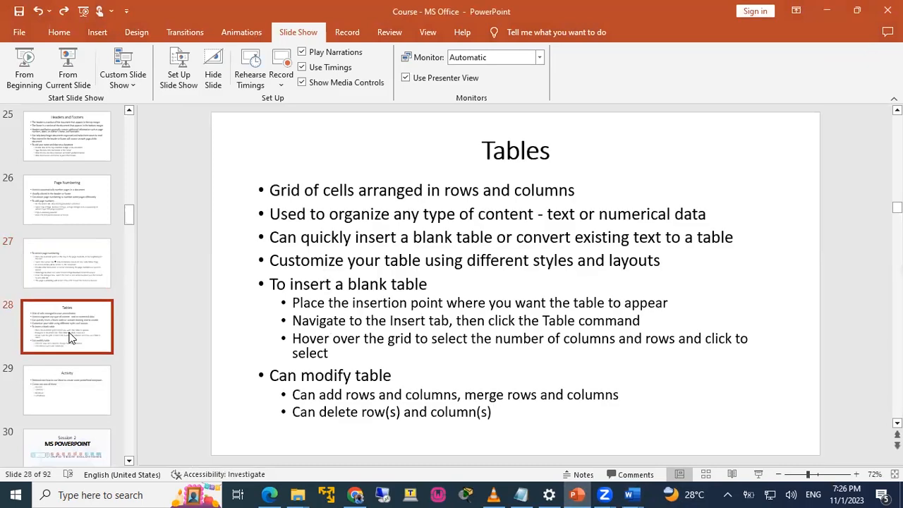
{"action": "mouse_move", "coordinate": [635, 494]}
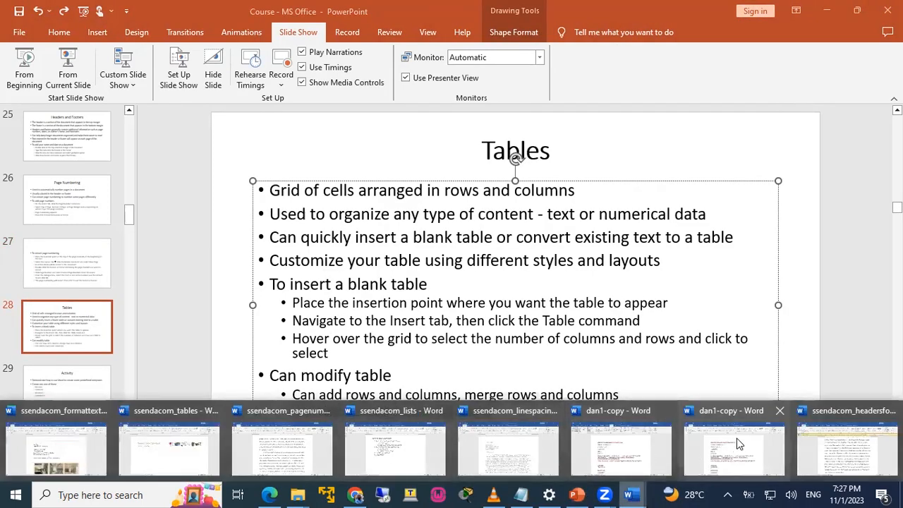
{"action": "left_click", "coordinate": [176, 441]}
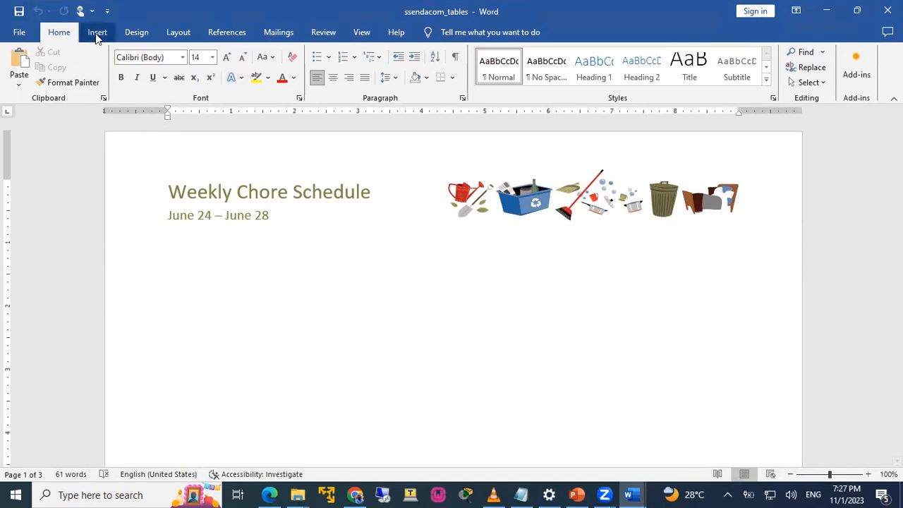
Insert a table with 6 columns and 4 rows below the June 24 – June 28 line.
{"action": "left_click", "coordinate": [97, 34]}
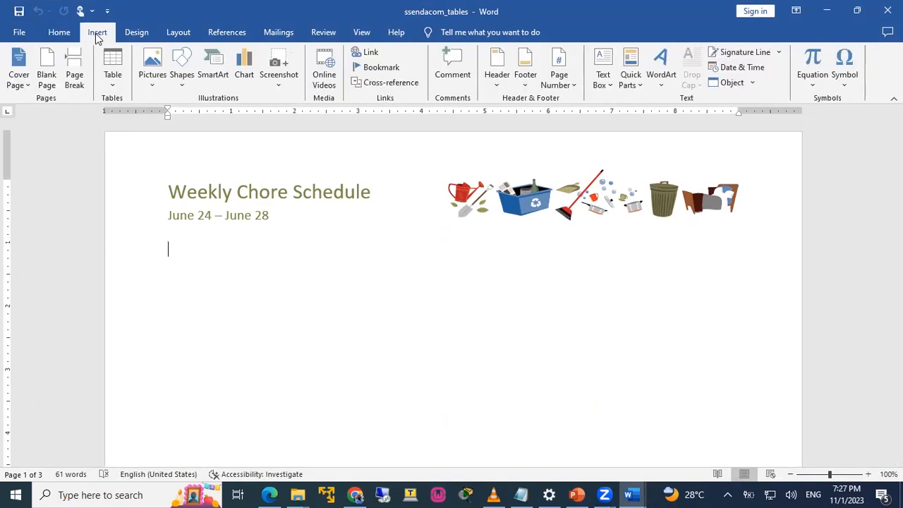
{"action": "left_click", "coordinate": [111, 87]}
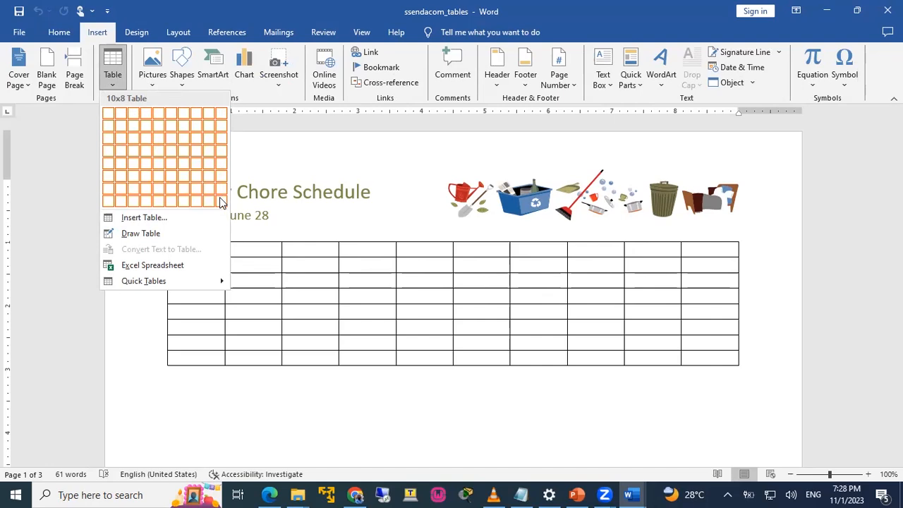
{"action": "left_click", "coordinate": [157, 223]}
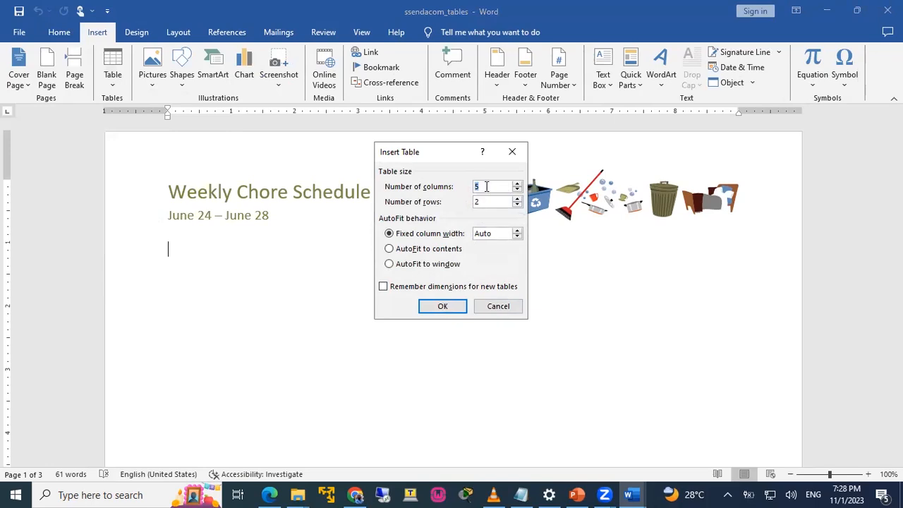
{"action": "type", "text": "17"}
{"action": "double_click", "coordinate": [480, 186]}
{"action": "type", "text": "6"}
{"action": "key", "text": "Tab"}
{"action": "type", "text": "4"}
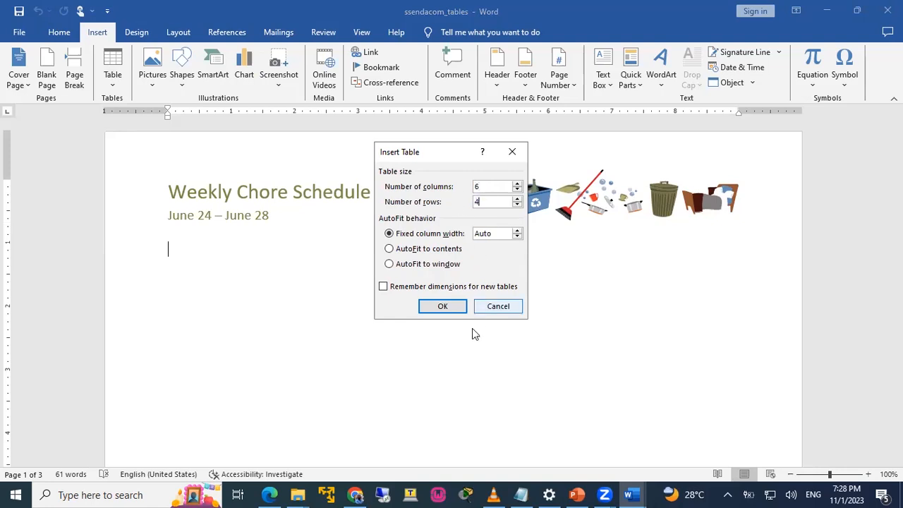
{"action": "left_click", "coordinate": [445, 306]}
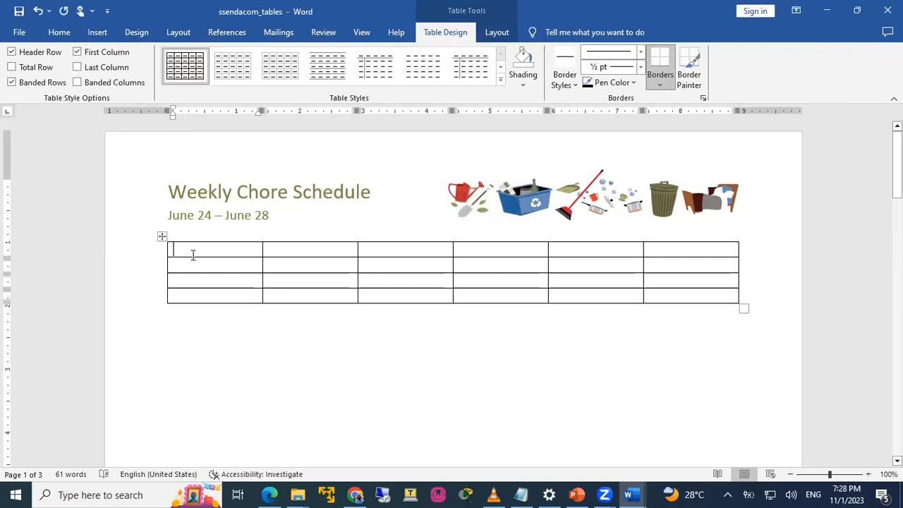
Fill the first four cells of the table's top row with random placeholder text, moving from cell to cell.
{"action": "type", "text": "kfskhfghfhg"}
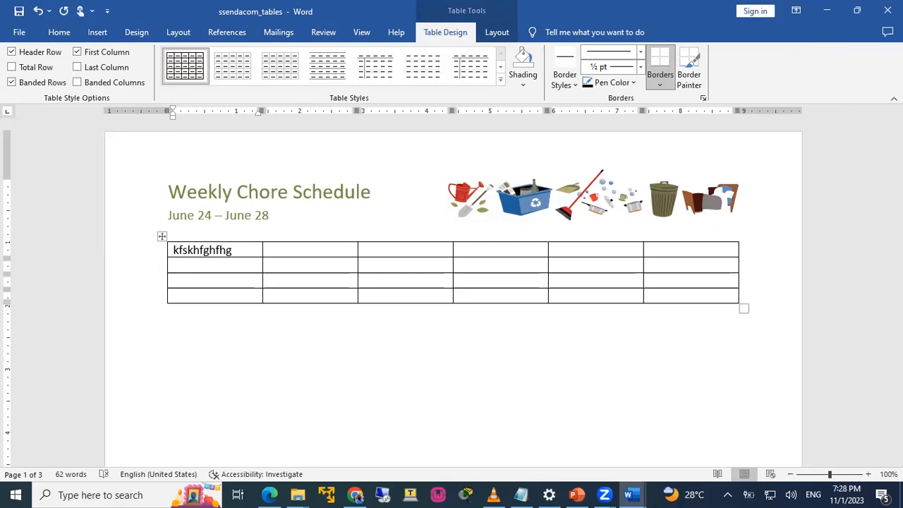
{"action": "key", "text": "Return"}
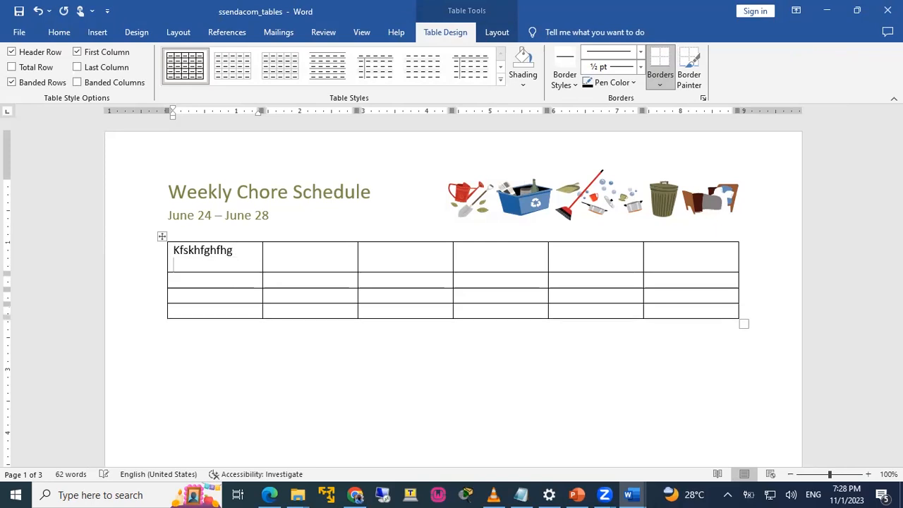
{"action": "key", "text": "BackSpace"}
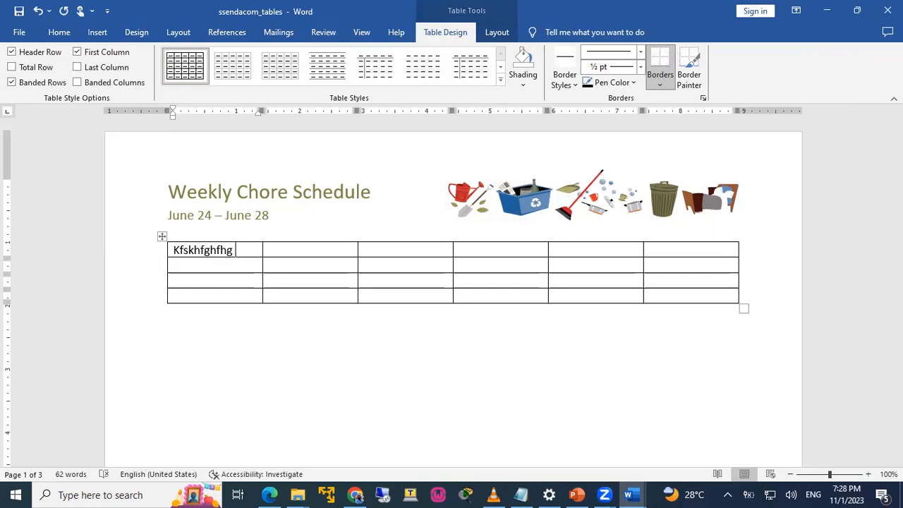
{"action": "key", "text": "Tab"}
{"action": "type", "text": "jvhskjaghk"}
{"action": "key", "text": "Tab"}
{"action": "type", "text": "lkhsjkhg"}
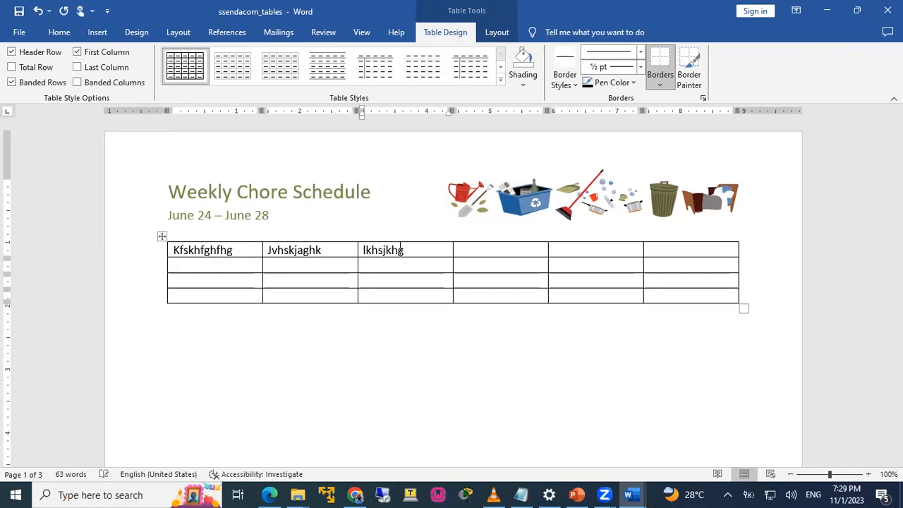
{"action": "key", "text": "Tab"}
{"action": "type", "text": "jkhsk"}
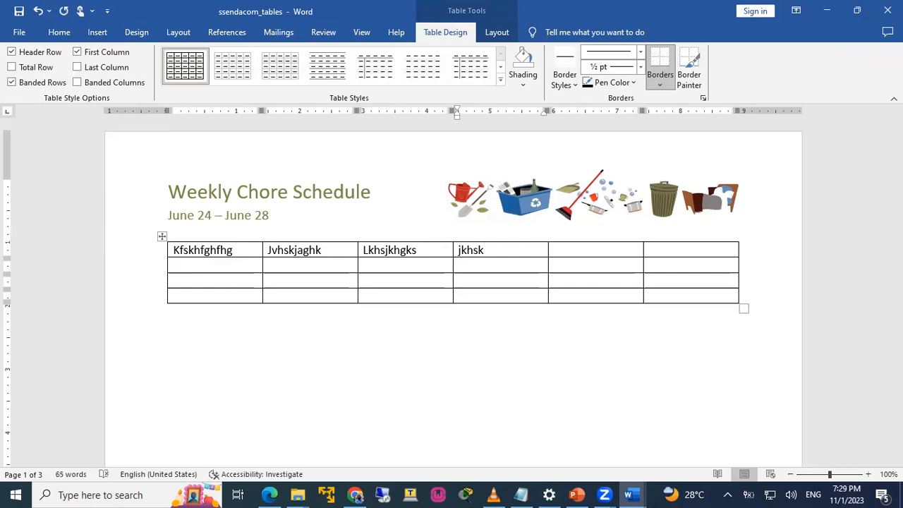
Replace the placeholder text in the table's first four header cells with Monday, Tuesday, Wednesday and Thursday.
{"action": "left_click", "coordinate": [163, 257]}
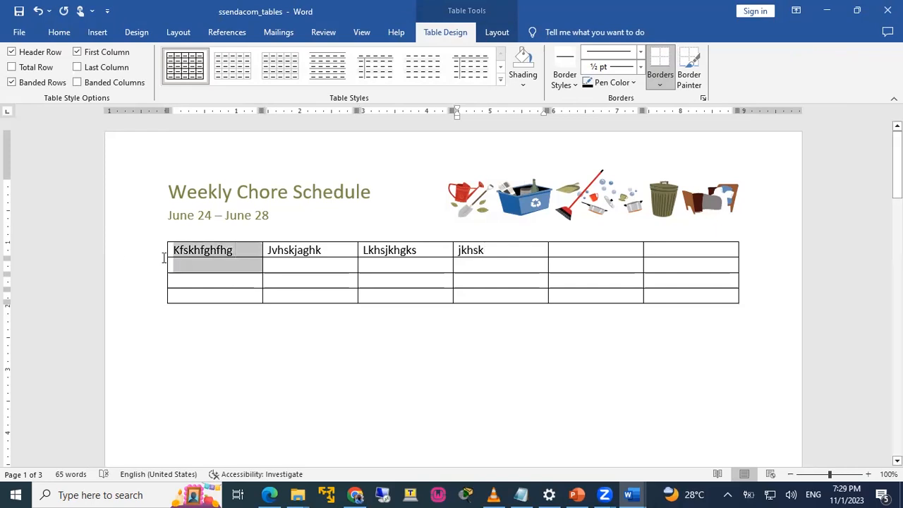
{"action": "type", "text": "Monday"}
{"action": "key", "text": "Tab"}
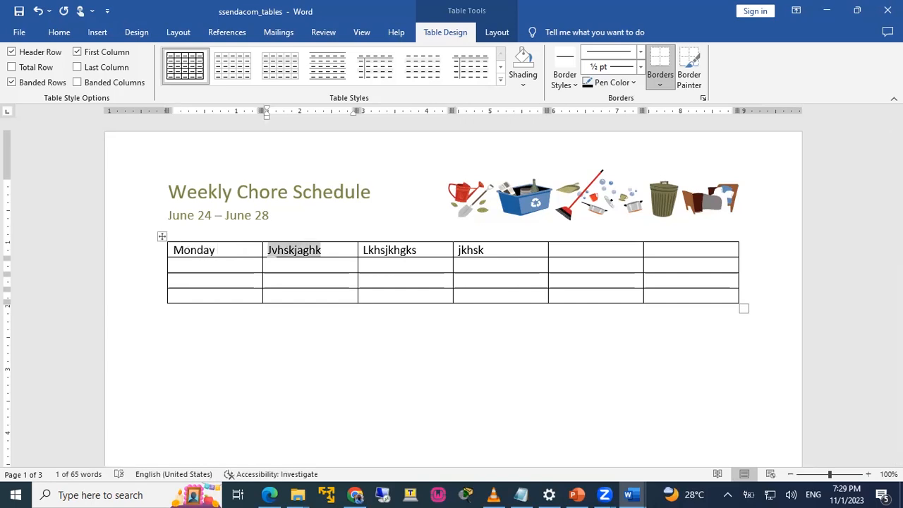
{"action": "type", "text": "Tues"}
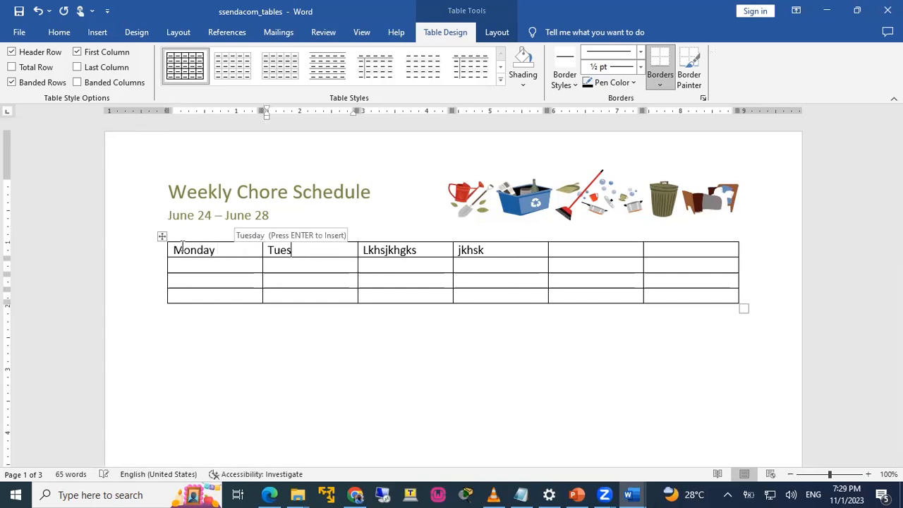
{"action": "key", "text": "Return"}
{"action": "key", "text": "Tab"}
{"action": "type", "text": "We"}
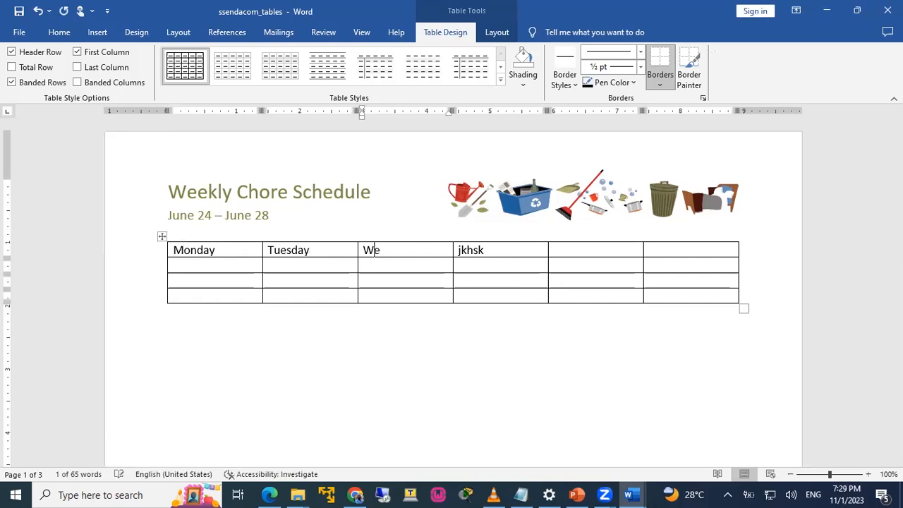
{"action": "type", "text": "dn"}
{"action": "key", "text": "Return"}
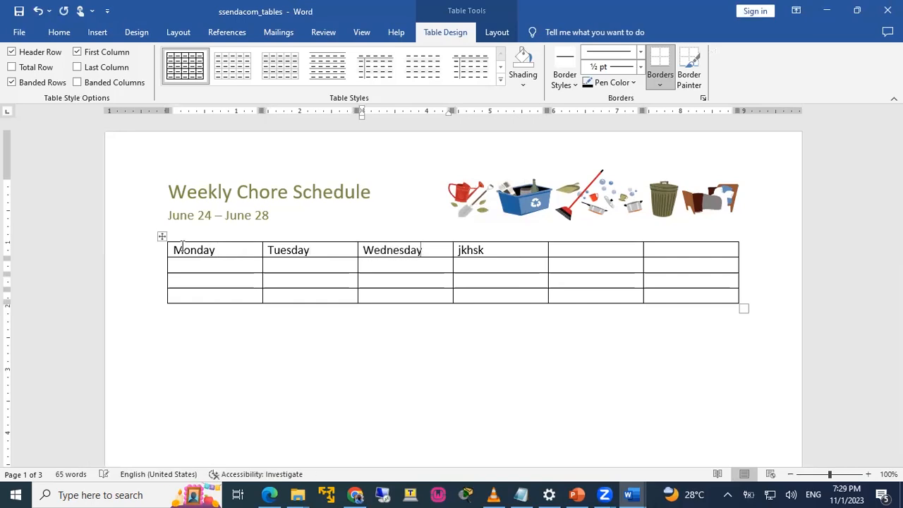
{"action": "key", "text": "Tab"}
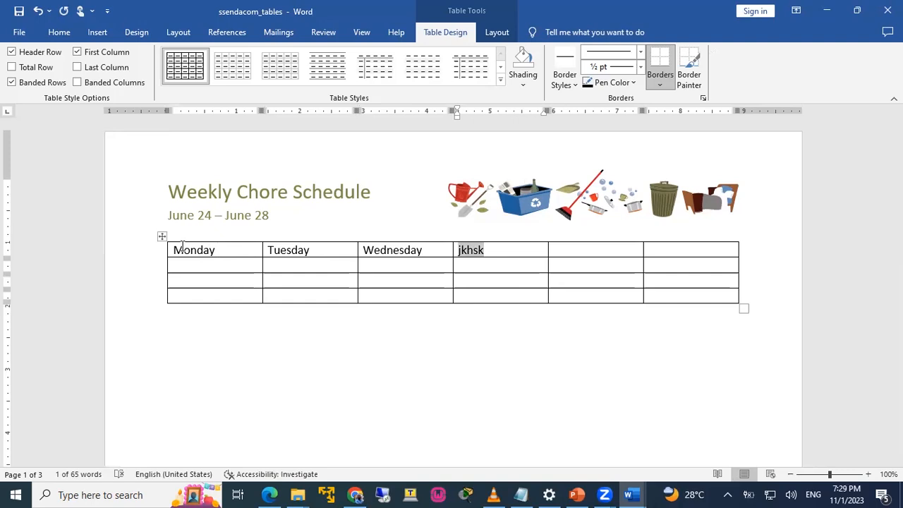
{"action": "type", "text": "Thur"}
{"action": "key", "text": "Return"}
{"action": "key", "text": "Tab"}
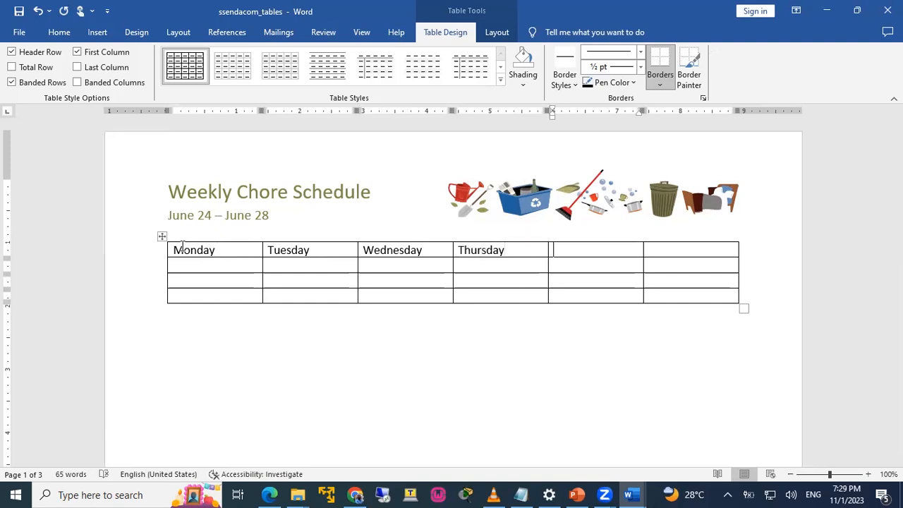
Fill the last two header cells with Friday and Saturday.
{"action": "type", "text": "Frid"}
{"action": "key", "text": "Return"}
{"action": "key", "text": "Tab"}
{"action": "type", "text": "Satu"}
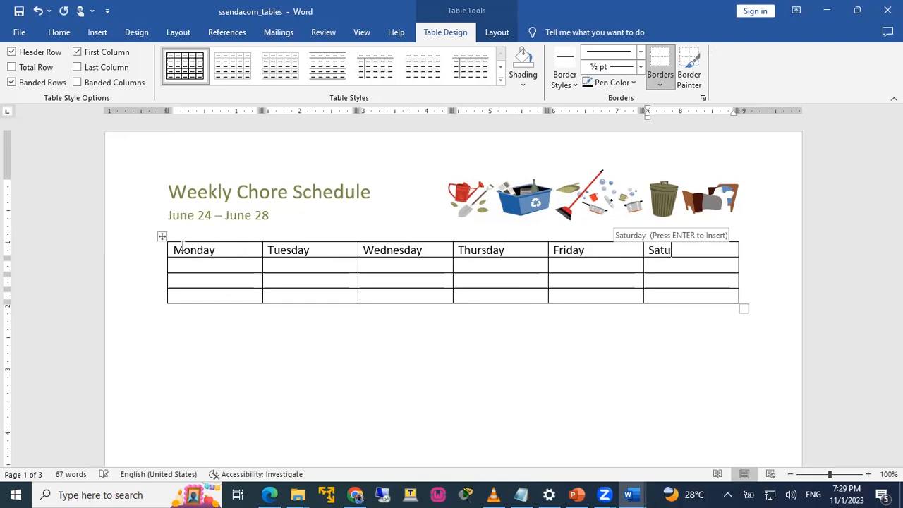
{"action": "key", "text": "Return"}
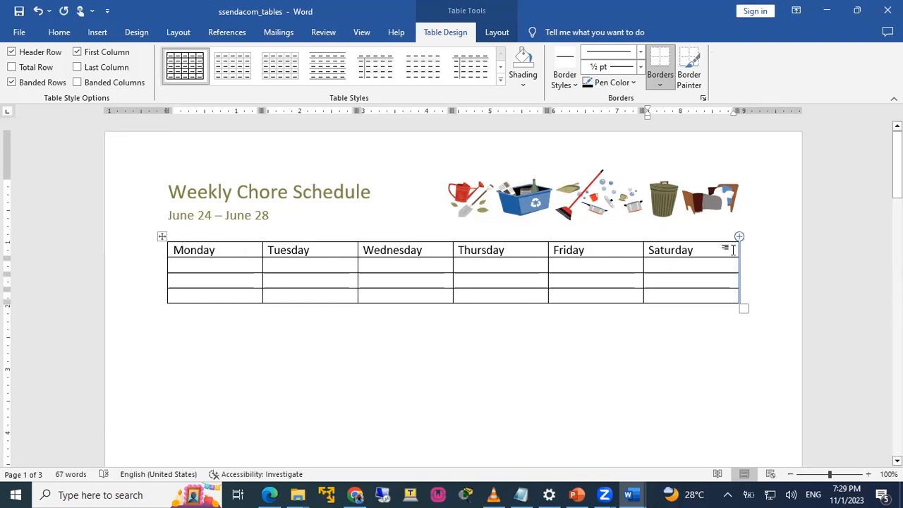
Add a column after the Saturday column and enter Sunday as its heading.
{"action": "left_click", "coordinate": [689, 241]}
{"action": "mouse_move", "coordinate": [737, 239]}
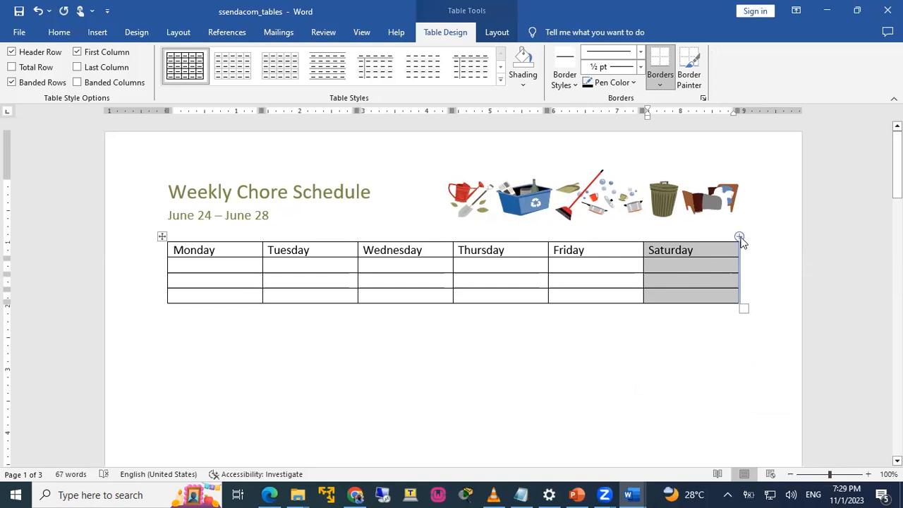
{"action": "left_click", "coordinate": [739, 238]}
{"action": "left_click", "coordinate": [702, 256]}
{"action": "type", "text": "Sunday"}
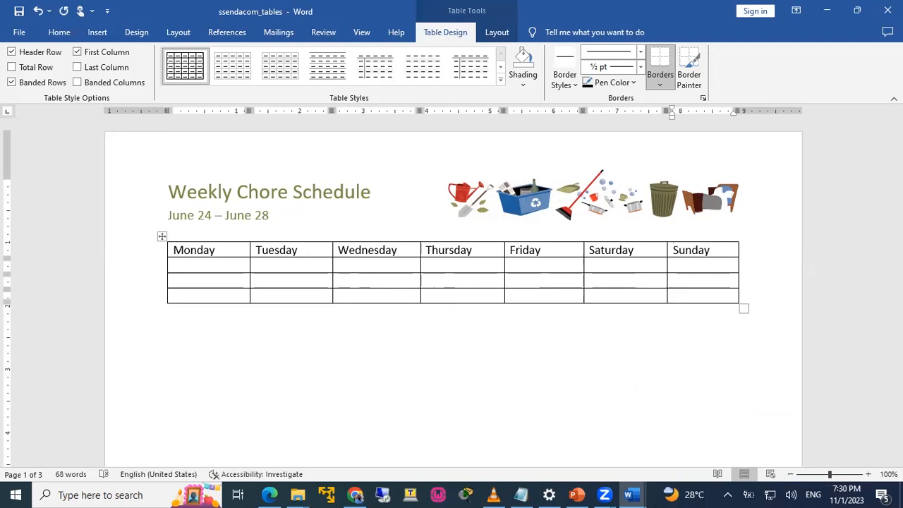
Insert six blank rows into the table directly below its second row.
{"action": "left_click", "coordinate": [605, 361]}
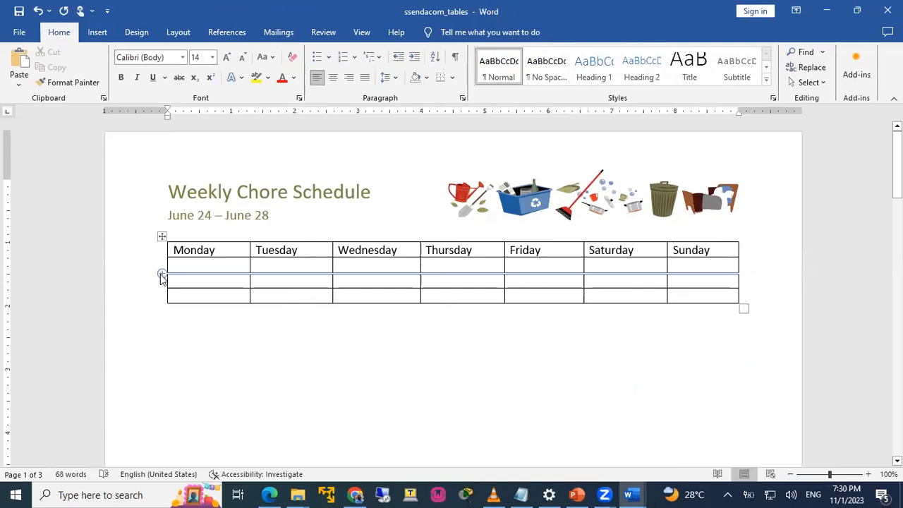
{"action": "left_click", "coordinate": [161, 274]}
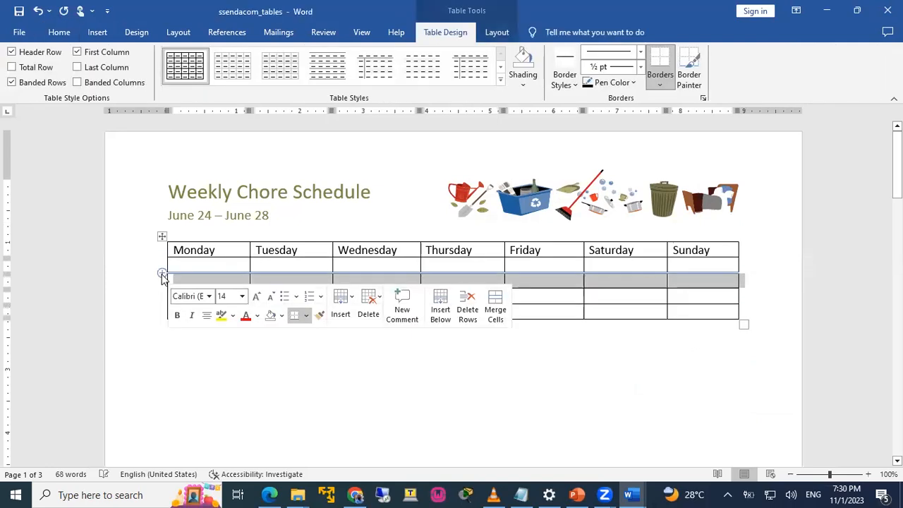
{"action": "left_click", "coordinate": [162, 274]}
{"action": "left_click", "coordinate": [161, 274]}
{"action": "left_click", "coordinate": [162, 274]}
{"action": "left_click", "coordinate": [161, 274]}
{"action": "left_click", "coordinate": [200, 343]}
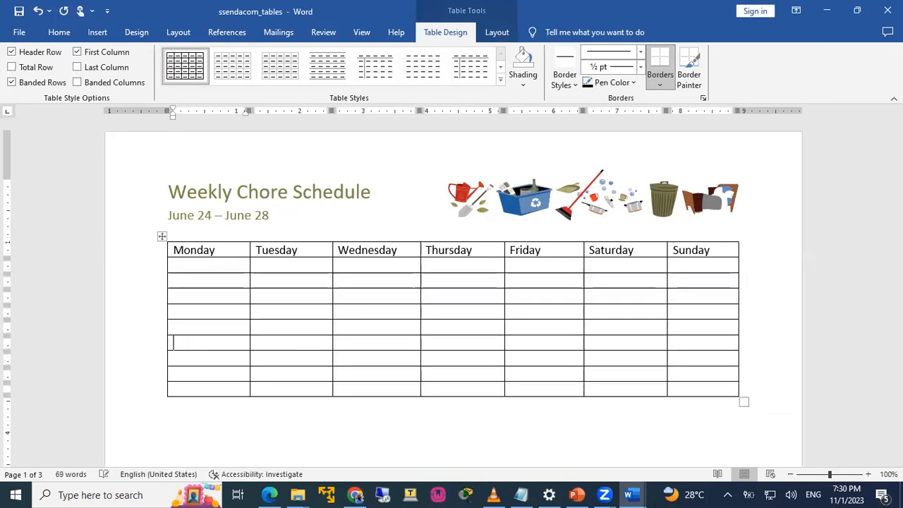
{"action": "left_click", "coordinate": [325, 428]}
{"action": "left_click", "coordinate": [248, 327]}
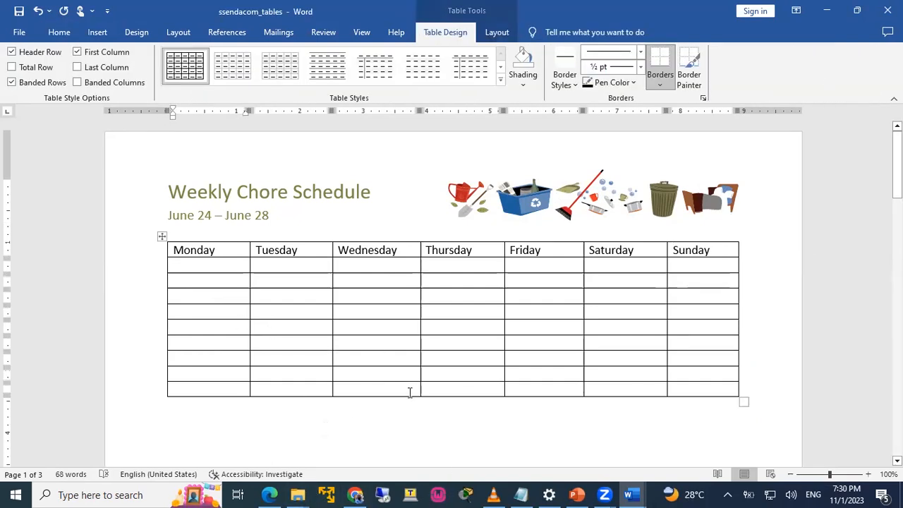
Try the grid table style with a black header and grey banded rows on the whole table, then its blue version.
{"action": "left_click", "coordinate": [162, 237]}
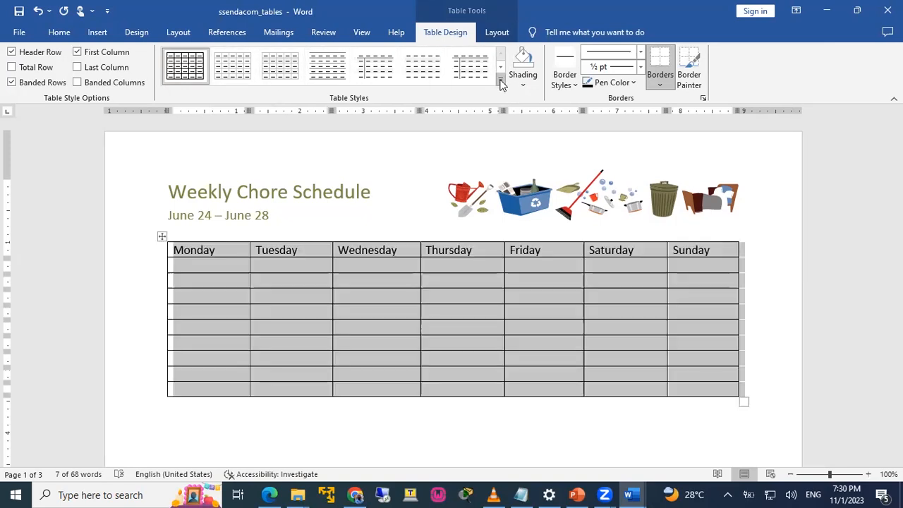
{"action": "left_click", "coordinate": [501, 83]}
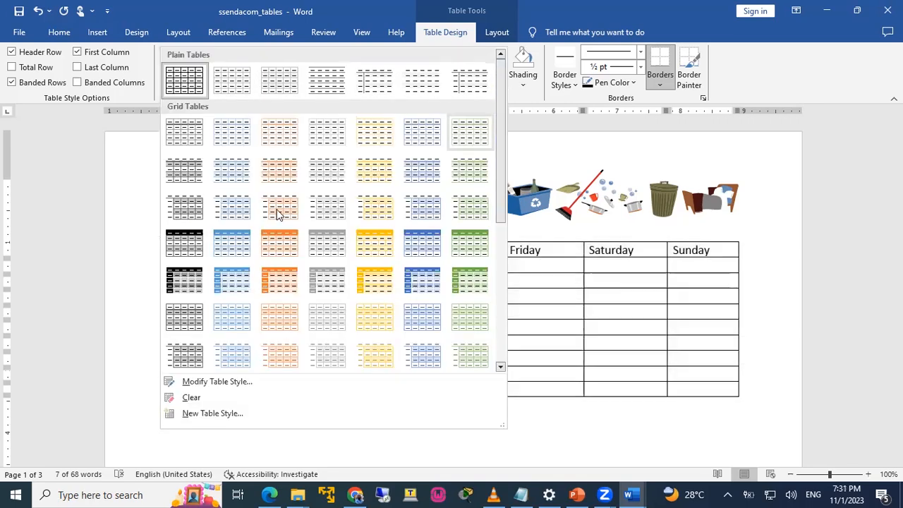
{"action": "left_click", "coordinate": [179, 244]}
{"action": "left_click", "coordinate": [511, 330]}
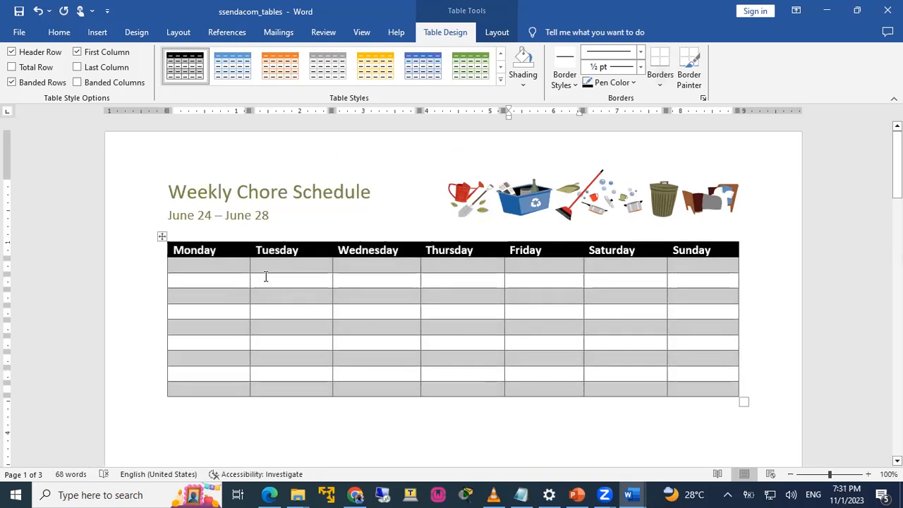
{"action": "left_click", "coordinate": [423, 67]}
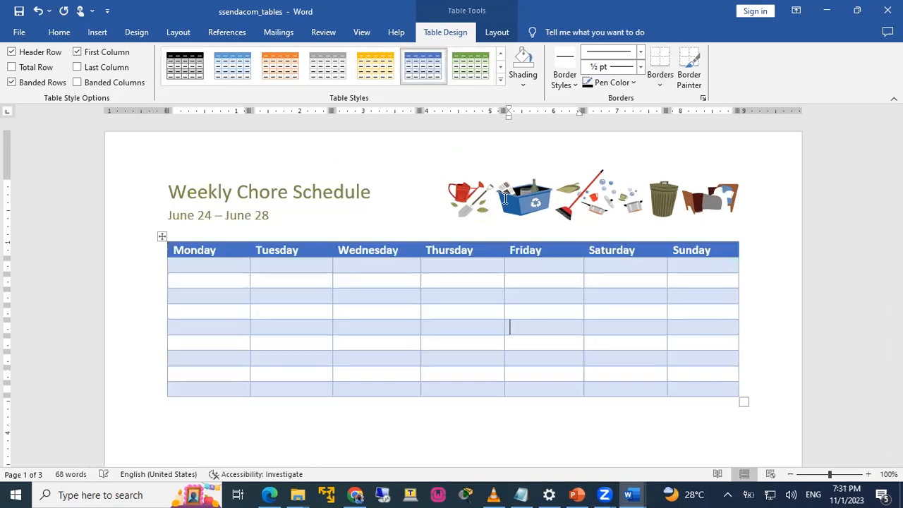
Try the plain table style with only horizontal lines, then apply the blue grid style with a solid blue header and first column.
{"action": "left_click", "coordinate": [501, 80]}
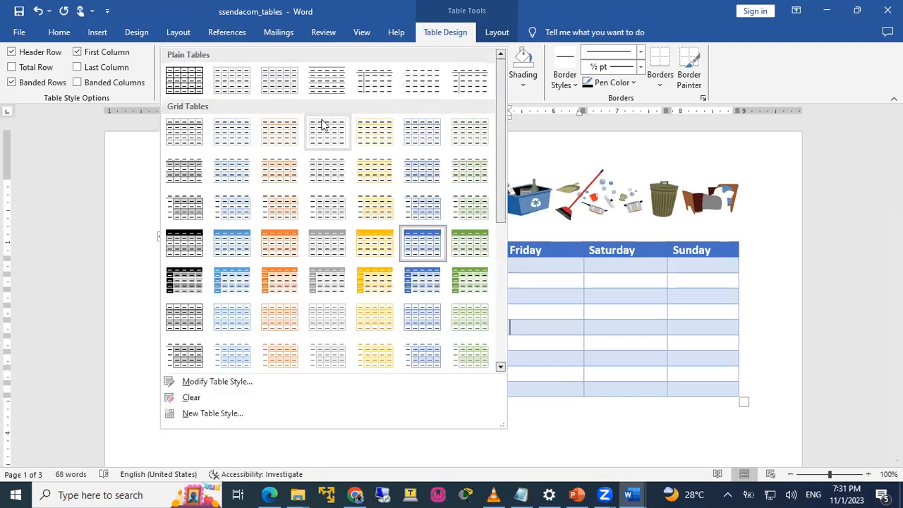
{"action": "left_click", "coordinate": [330, 83]}
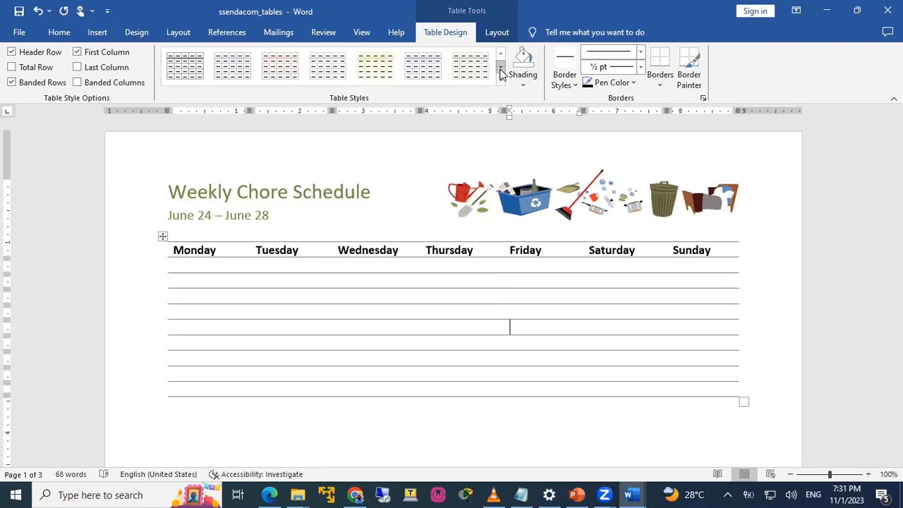
{"action": "left_click", "coordinate": [500, 82]}
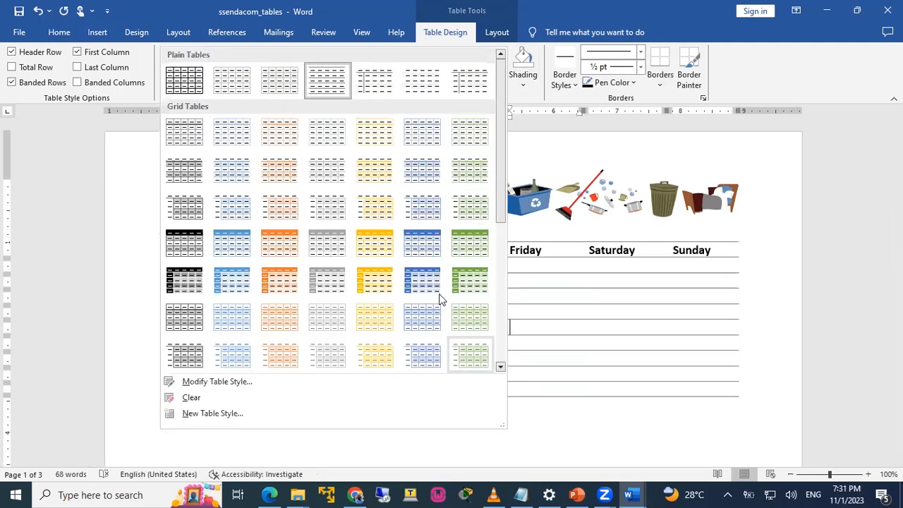
{"action": "left_click", "coordinate": [421, 280]}
{"action": "left_click", "coordinate": [366, 317]}
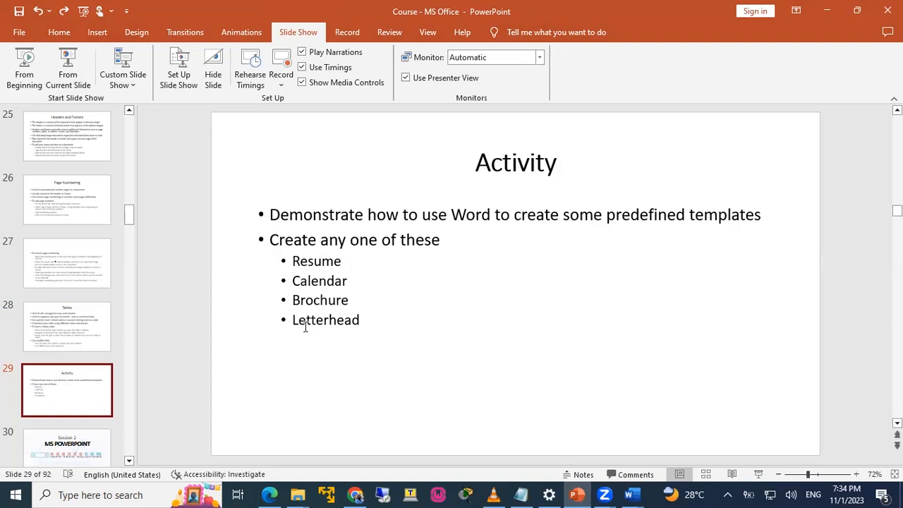
Switch from PowerPoint to the dan1-copy document in Word and open the templates for creating a new document.
{"action": "mouse_move", "coordinate": [631, 494]}
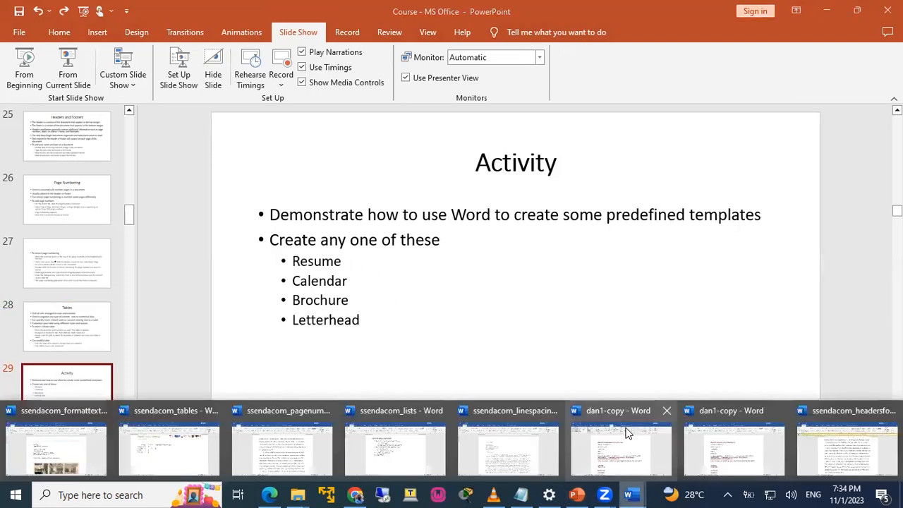
{"action": "left_click", "coordinate": [626, 439]}
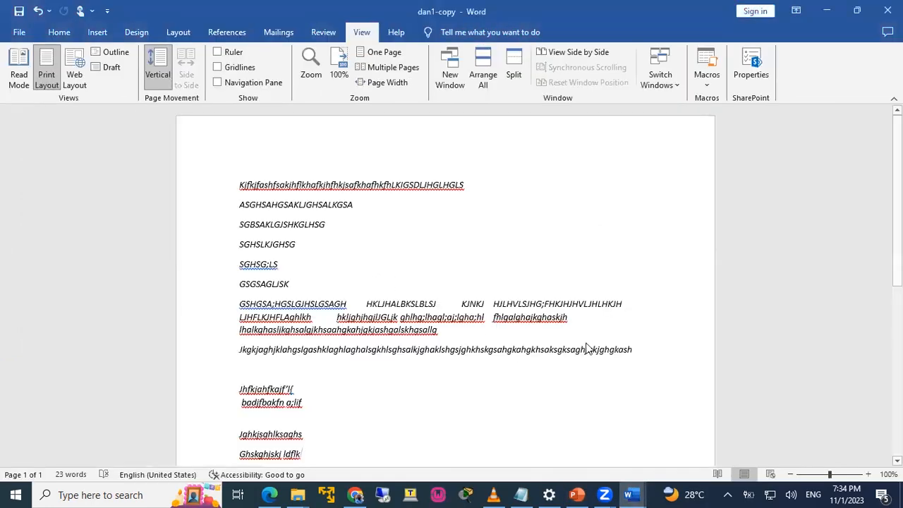
{"action": "left_click", "coordinate": [19, 33]}
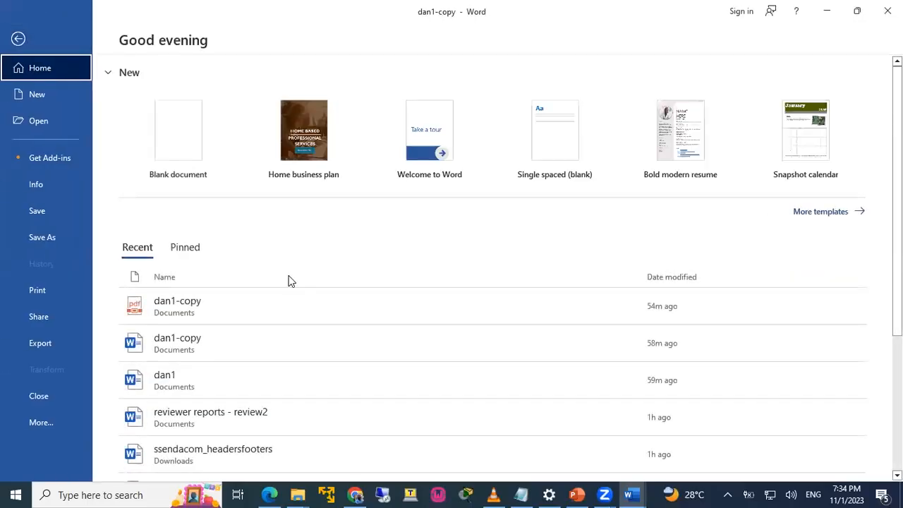
{"action": "left_click", "coordinate": [32, 94]}
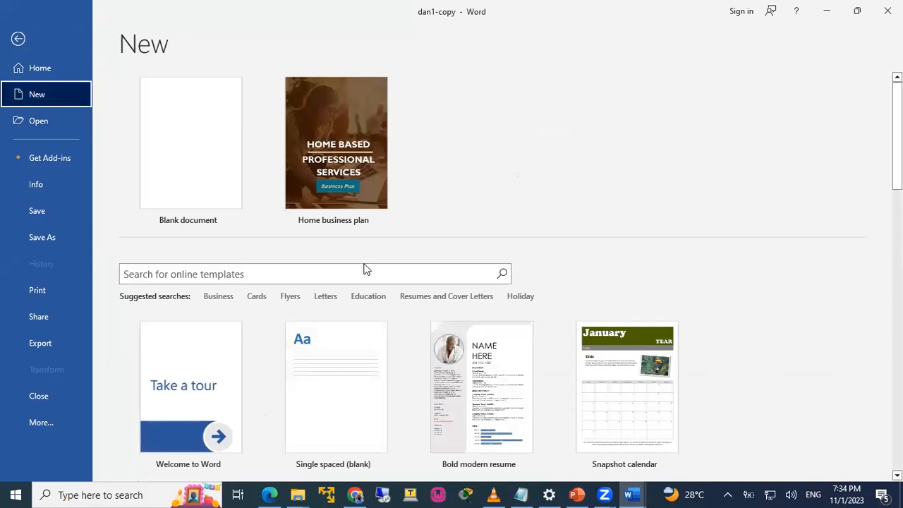
Browse the offered templates and search the online templates for resume.
{"action": "scroll", "coordinate": [365, 268], "scroll_direction": "down", "scroll_amount": 1}
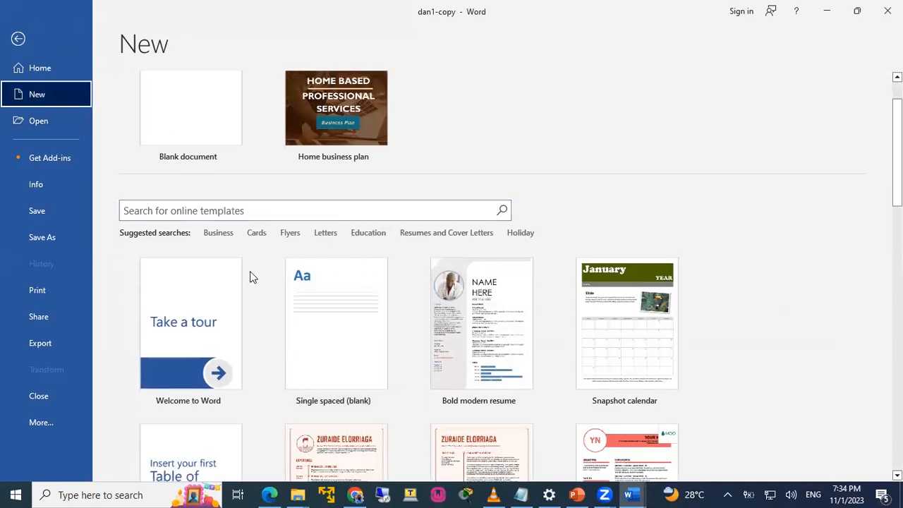
{"action": "scroll", "coordinate": [487, 360], "scroll_direction": "down", "scroll_amount": 4}
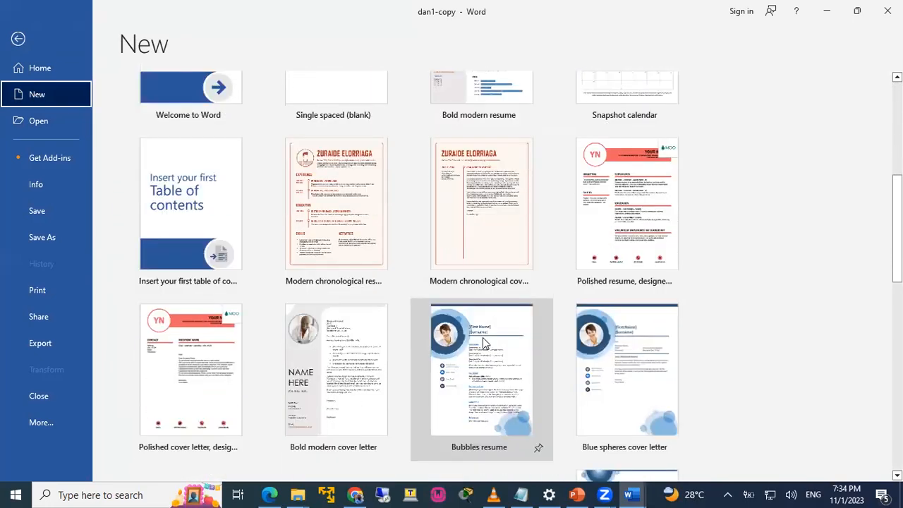
{"action": "scroll", "coordinate": [484, 343], "scroll_direction": "up", "scroll_amount": 4}
{"action": "left_click", "coordinate": [200, 211]}
{"action": "type", "text": "resume"}
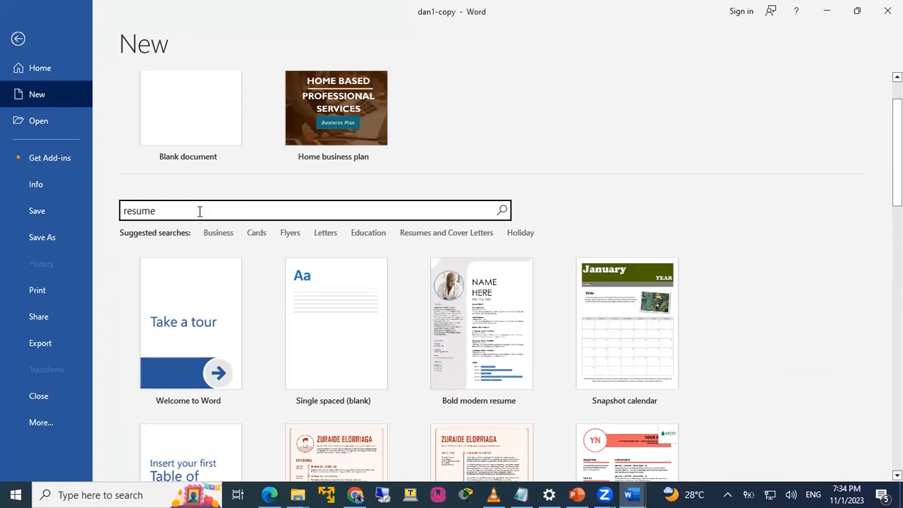
{"action": "key", "text": "Return"}
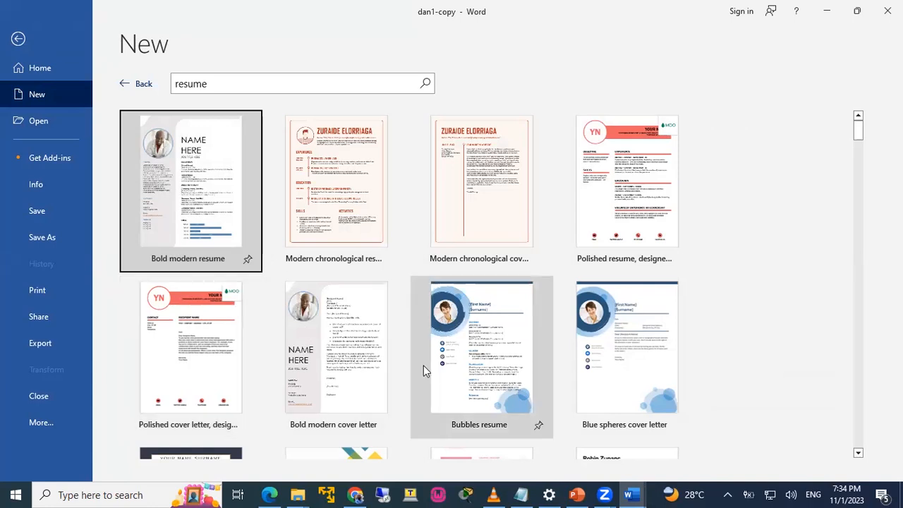
Browse the resume templates and create a document from the Bold modern resume template.
{"action": "scroll", "coordinate": [465, 381], "scroll_direction": "down", "scroll_amount": 2}
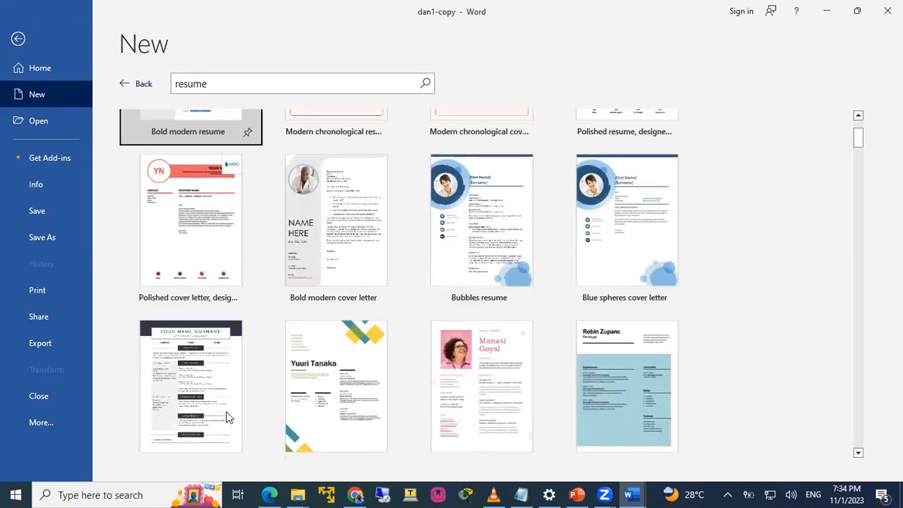
{"action": "scroll", "coordinate": [458, 354], "scroll_direction": "down", "scroll_amount": 1}
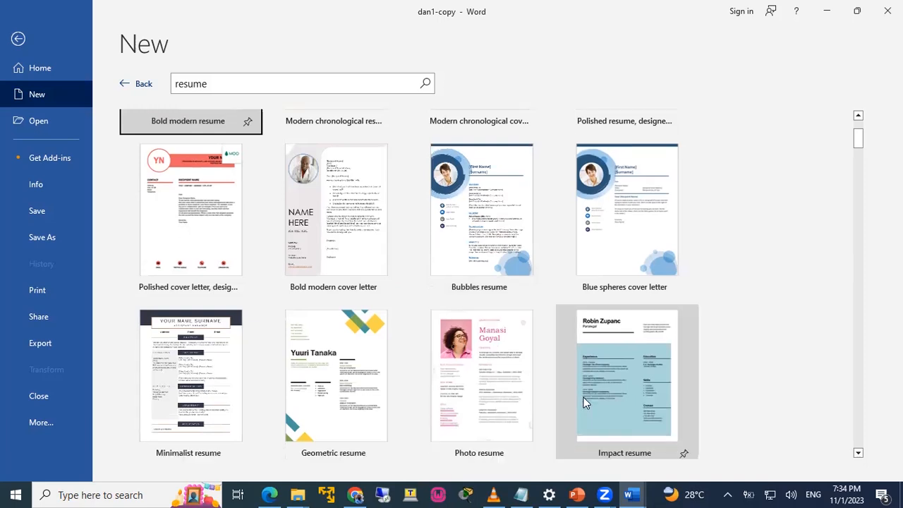
{"action": "scroll", "coordinate": [494, 399], "scroll_direction": "up", "scroll_amount": 3}
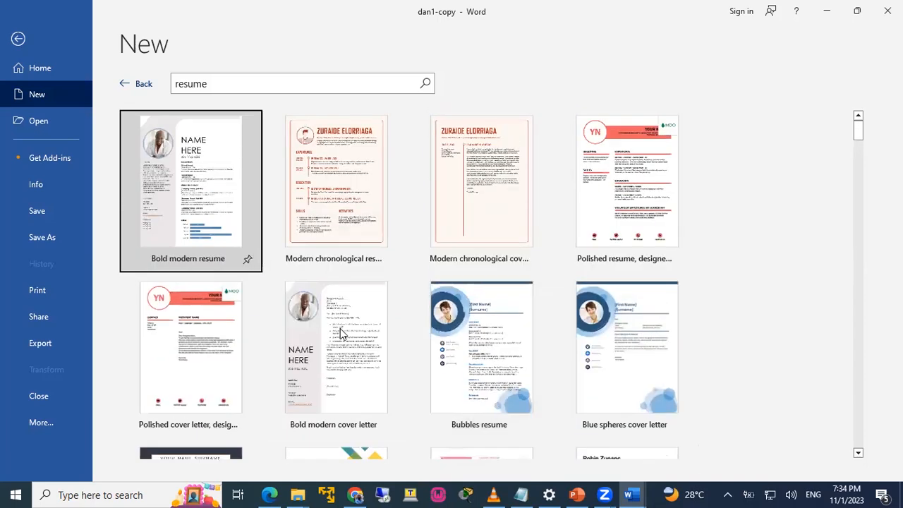
{"action": "left_click", "coordinate": [196, 167]}
{"action": "left_click", "coordinate": [194, 165]}
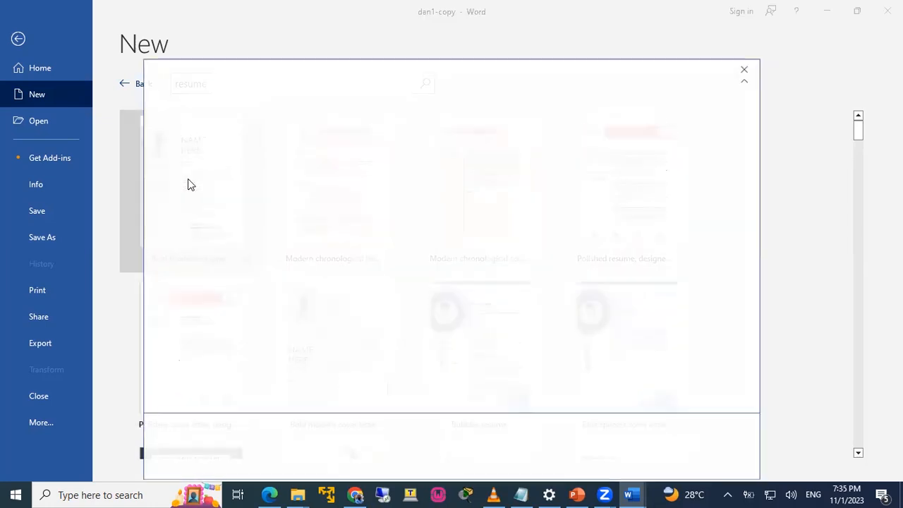
{"action": "left_click", "coordinate": [534, 319]}
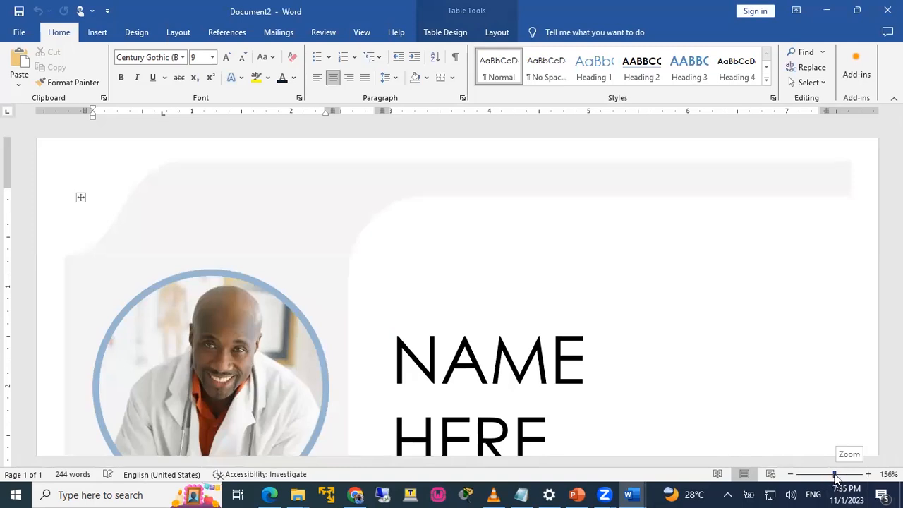
Examine the resume's picture, name placeholder, profile, education, work experience, contact and skills sections at 100% zoom.
{"action": "left_click_drag", "start_coordinate": [835, 476], "coordinate": [830, 474]}
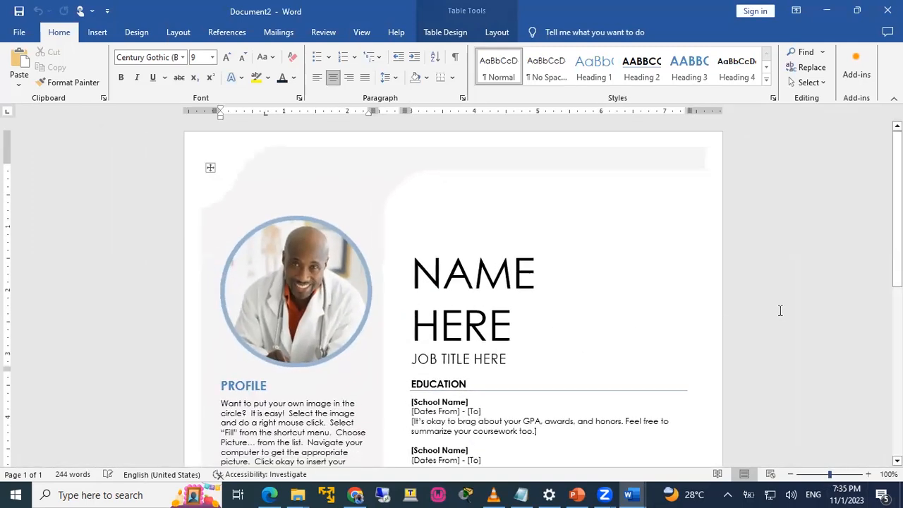
{"action": "scroll", "coordinate": [433, 365], "scroll_direction": "down", "scroll_amount": 6}
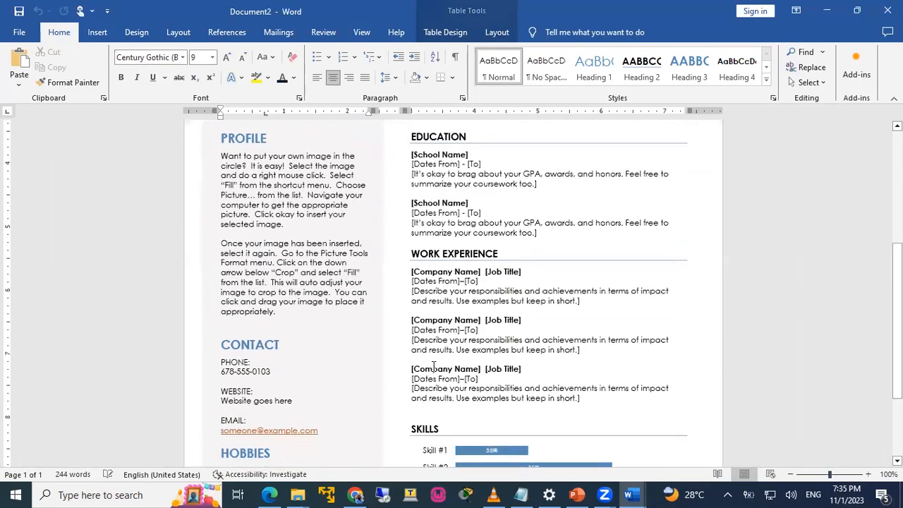
{"action": "scroll", "coordinate": [433, 365], "scroll_direction": "down", "scroll_amount": 3}
{"action": "scroll", "coordinate": [450, 364], "scroll_direction": "up", "scroll_amount": 4}
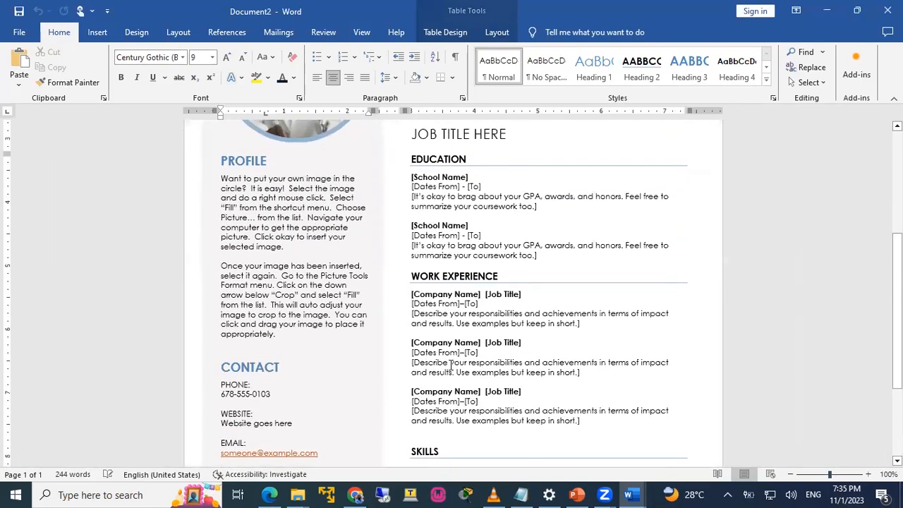
{"action": "scroll", "coordinate": [450, 364], "scroll_direction": "up", "scroll_amount": 3}
{"action": "left_click", "coordinate": [298, 215]}
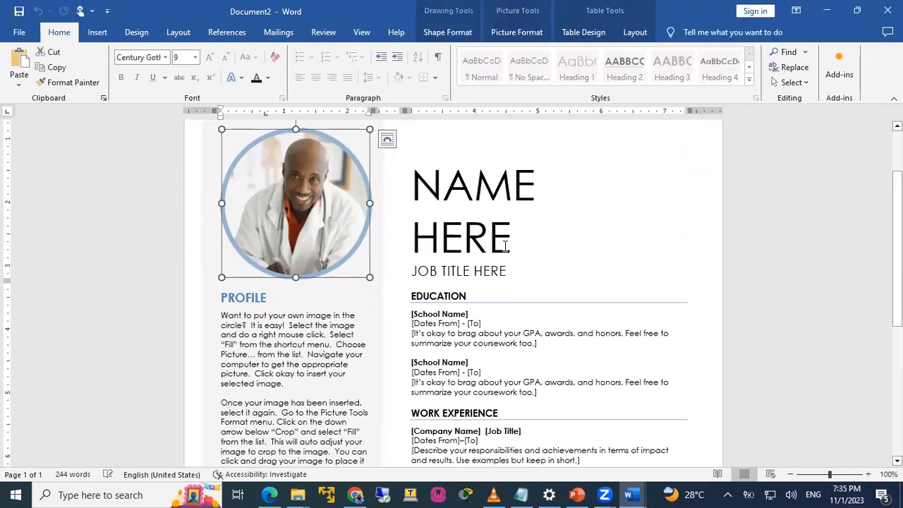
{"action": "left_click_drag", "start_coordinate": [505, 246], "coordinate": [502, 201]}
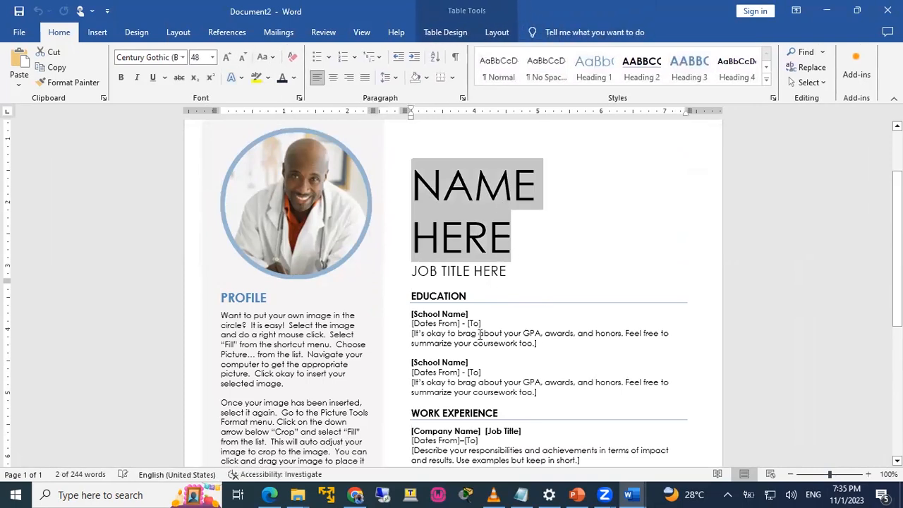
{"action": "left_click", "coordinate": [427, 315]}
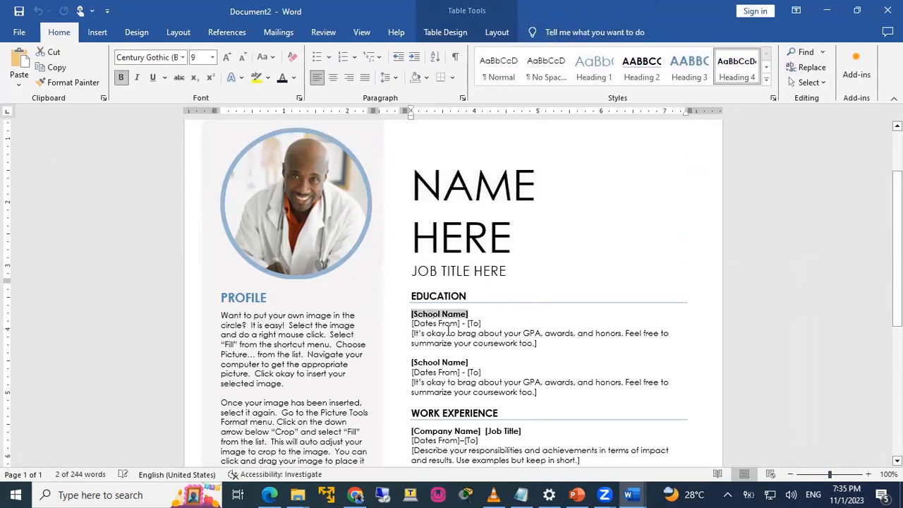
{"action": "scroll", "coordinate": [499, 367], "scroll_direction": "down", "scroll_amount": 7}
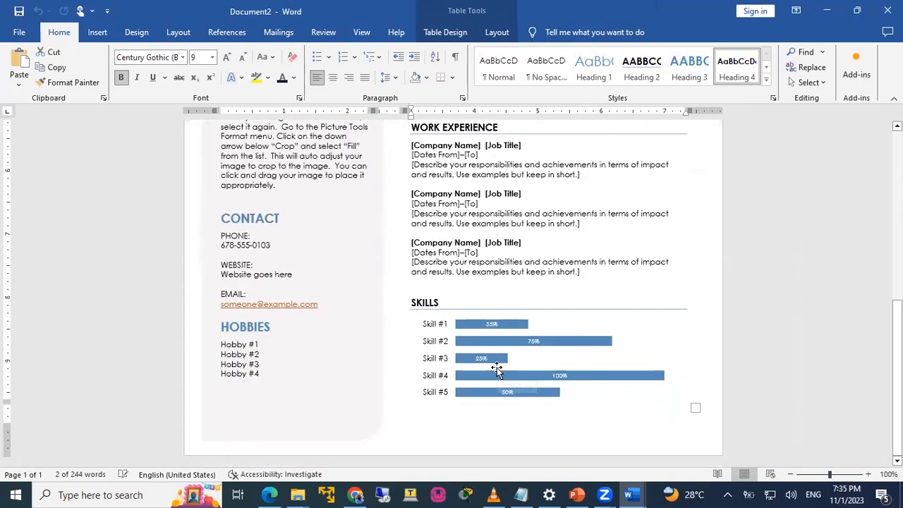
{"action": "scroll", "coordinate": [497, 370], "scroll_direction": "up", "scroll_amount": 9}
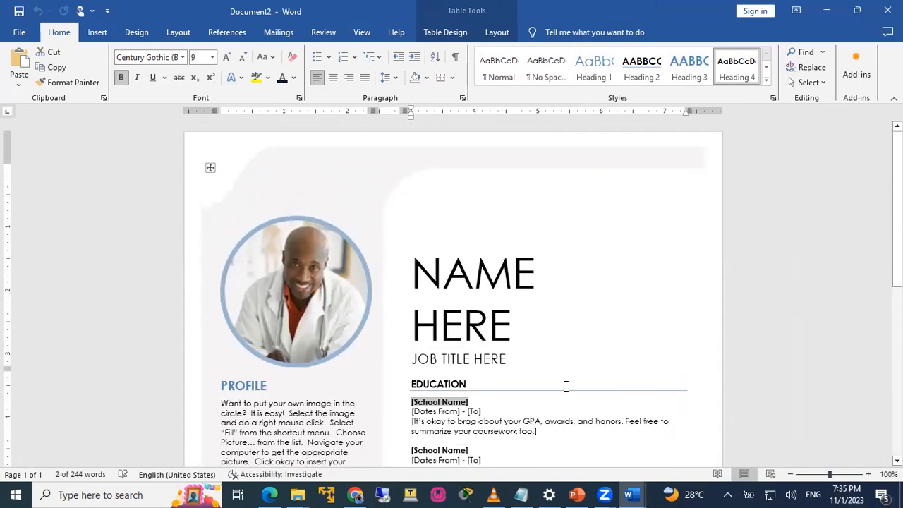
Open the templates for creating a new document and search the online templates for calendar.
{"action": "left_click", "coordinate": [19, 31]}
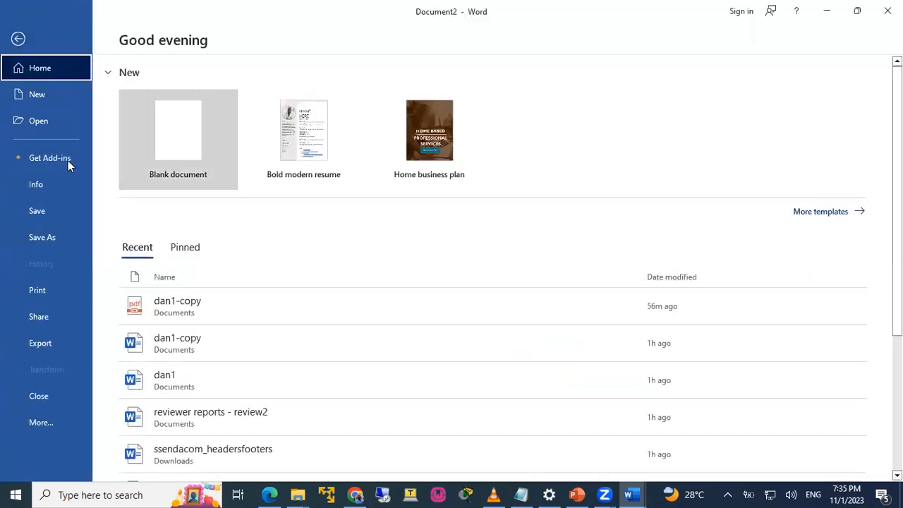
{"action": "left_click", "coordinate": [38, 97]}
{"action": "left_click", "coordinate": [223, 273]}
{"action": "type", "text": "calendar"}
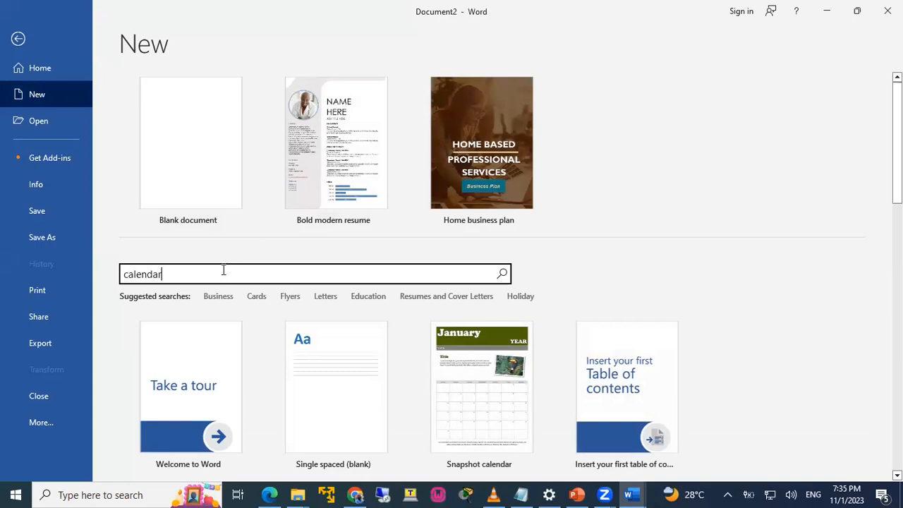
{"action": "key", "text": "Return"}
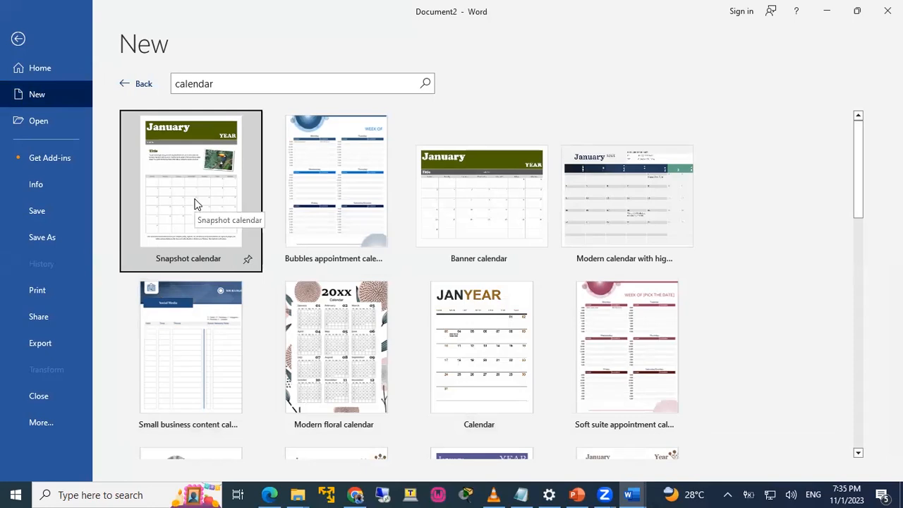
Browse the calendar templates and create a document from the Horizontal calendar (Sunday start) template.
{"action": "scroll", "coordinate": [432, 336], "scroll_direction": "down", "scroll_amount": 5}
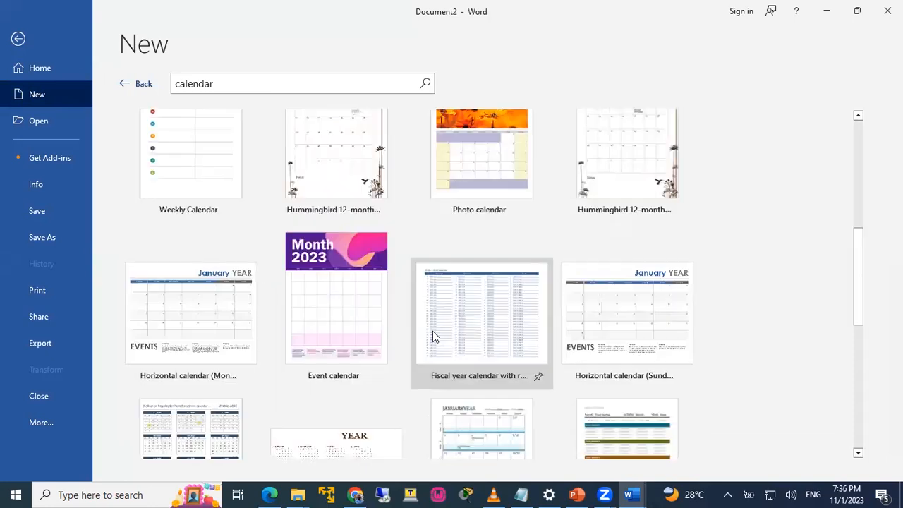
{"action": "left_click", "coordinate": [624, 315]}
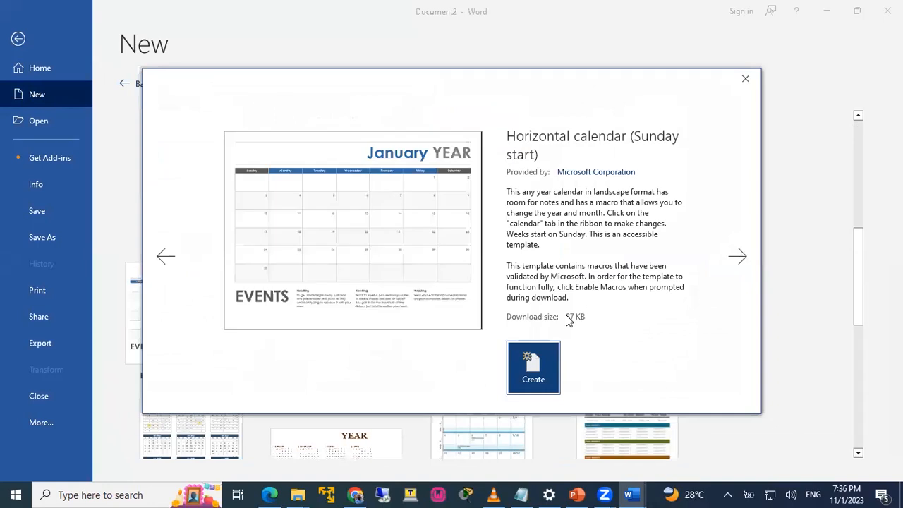
{"action": "left_click", "coordinate": [534, 374]}
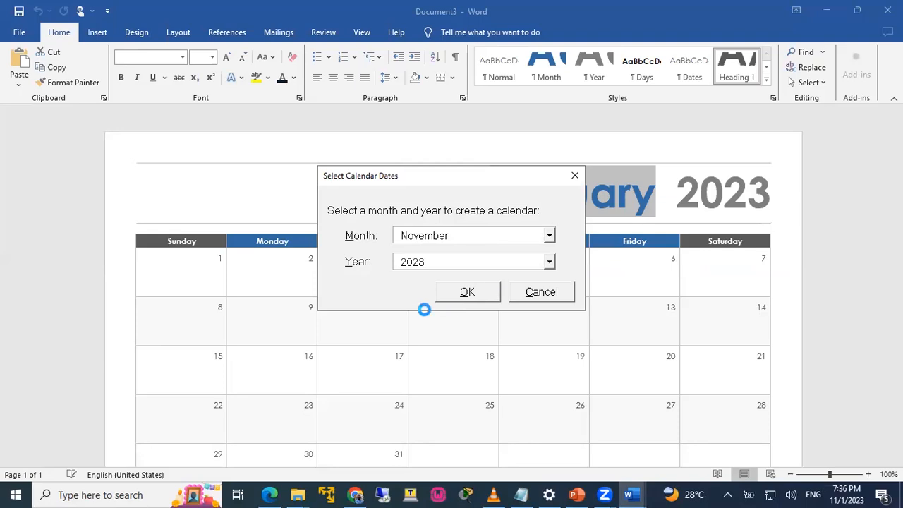
Generate the calendar for November 2023, dismiss the notice about changing dates, and look over the calendar page.
{"action": "left_click", "coordinate": [471, 299]}
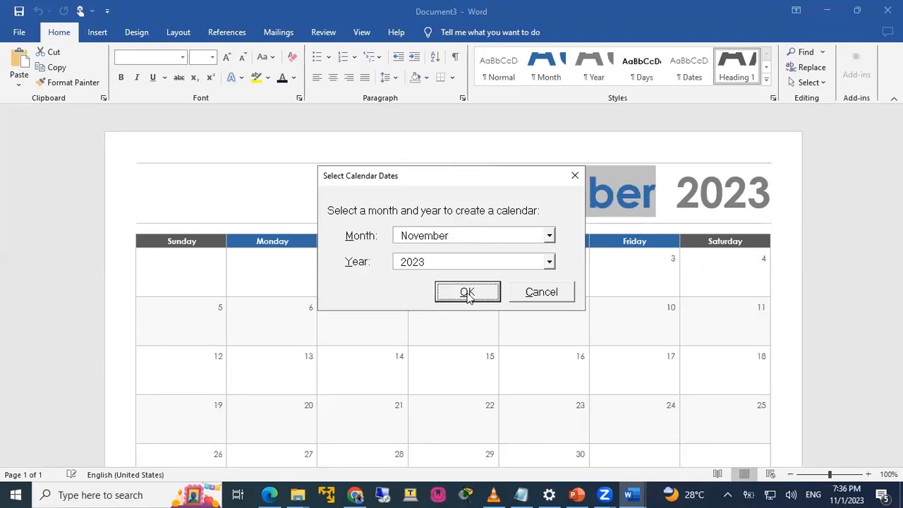
{"action": "left_click", "coordinate": [467, 295]}
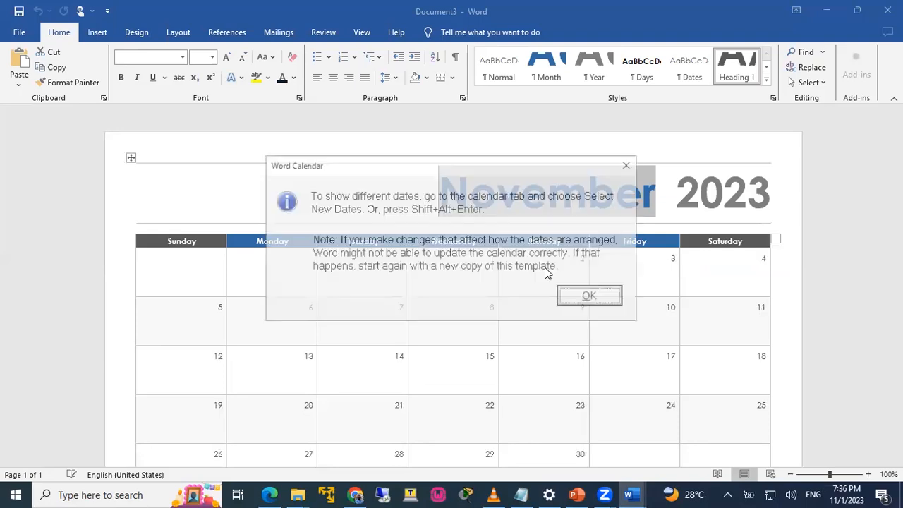
{"action": "left_click", "coordinate": [571, 298]}
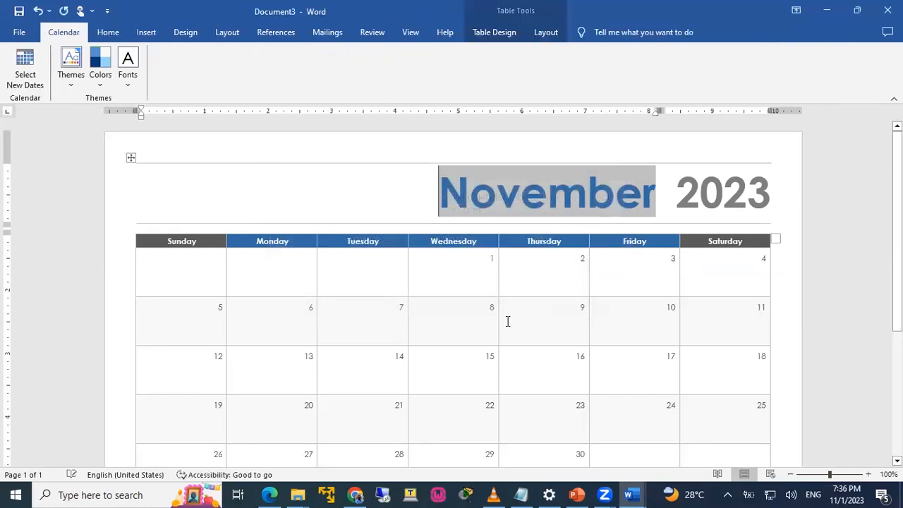
{"action": "scroll", "coordinate": [508, 318], "scroll_direction": "down", "scroll_amount": 3}
{"action": "scroll", "coordinate": [507, 321], "scroll_direction": "down", "scroll_amount": 3}
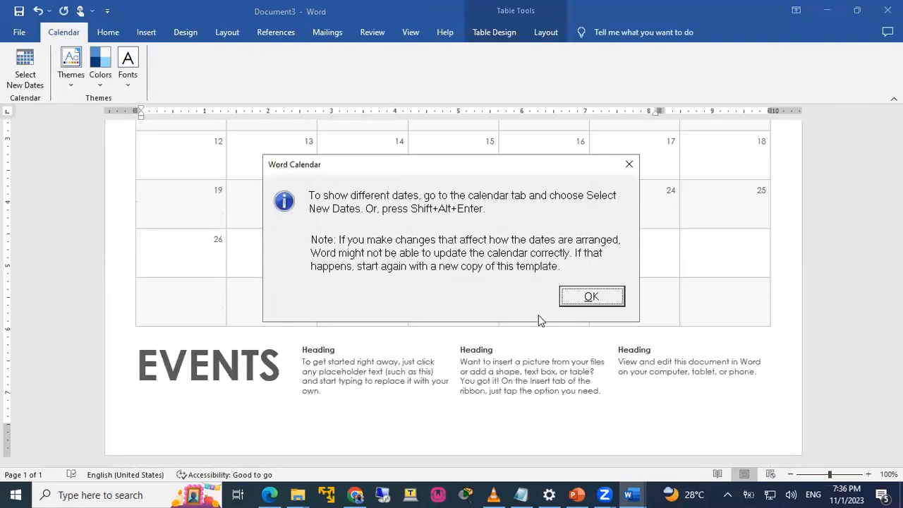
{"action": "left_click", "coordinate": [591, 297]}
{"action": "scroll", "coordinate": [445, 346], "scroll_direction": "up", "scroll_amount": 5}
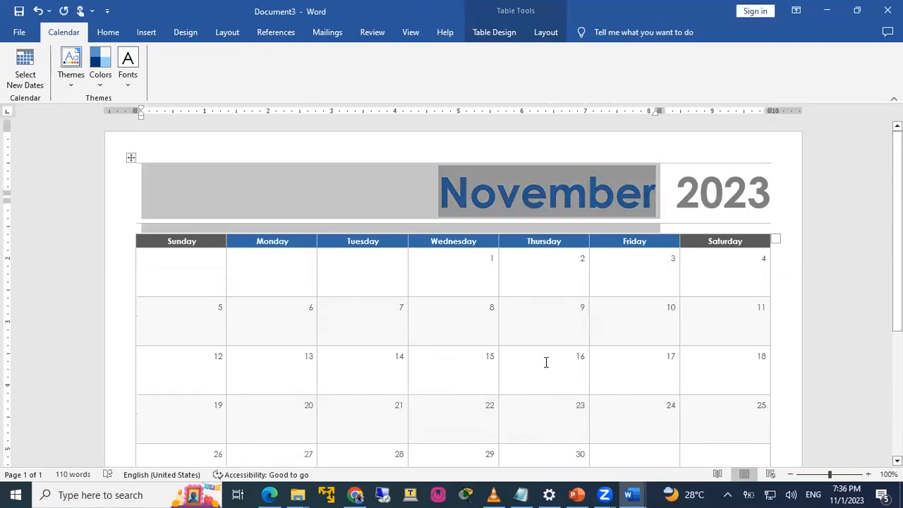
{"action": "scroll", "coordinate": [544, 363], "scroll_direction": "down", "scroll_amount": 3}
{"action": "scroll", "coordinate": [325, 387], "scroll_direction": "up", "scroll_amount": 3}
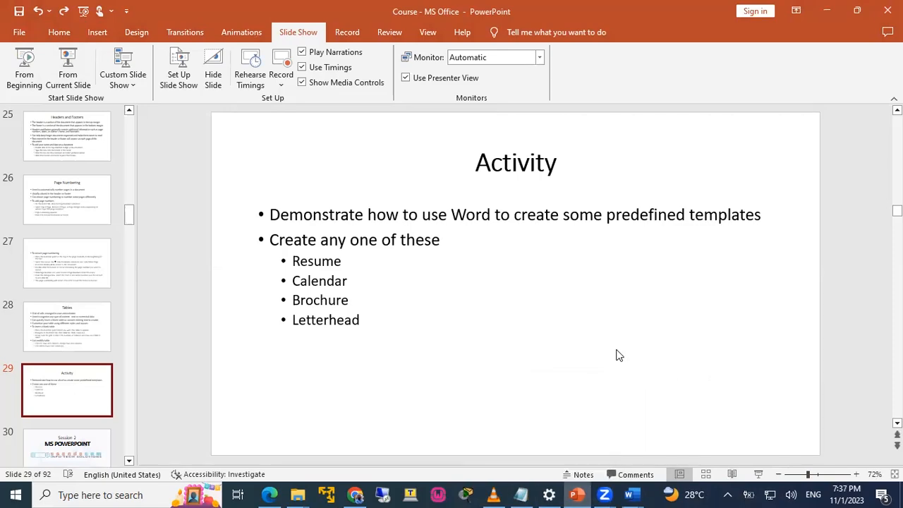
Switch from PowerPoint to the calendar document in Word and search the online templates for letterhead.
{"action": "left_click", "coordinate": [631, 494]}
{"action": "left_click", "coordinate": [15, 31]}
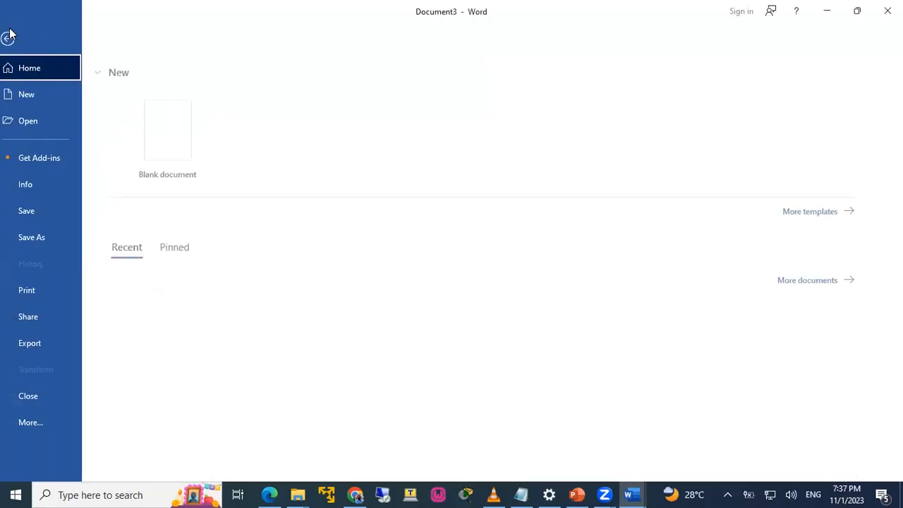
{"action": "left_click", "coordinate": [36, 101]}
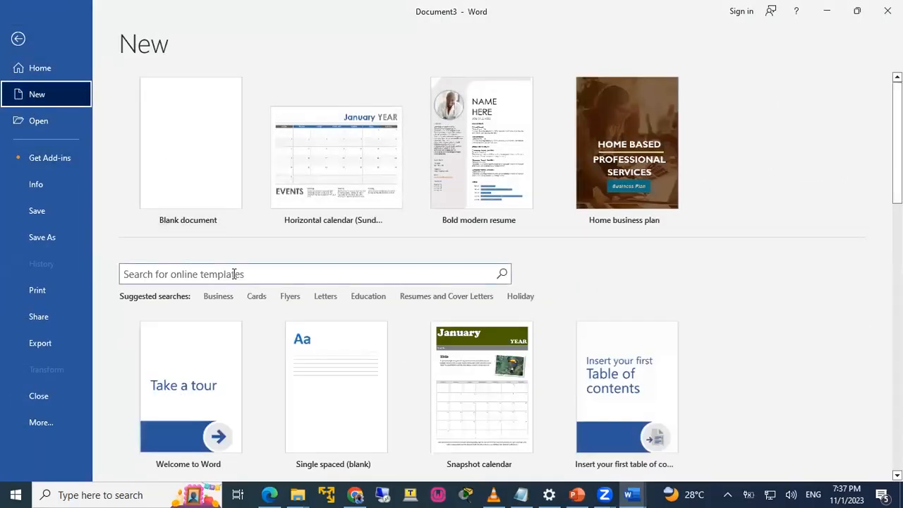
{"action": "left_click", "coordinate": [233, 274]}
{"action": "type", "text": "lett"}
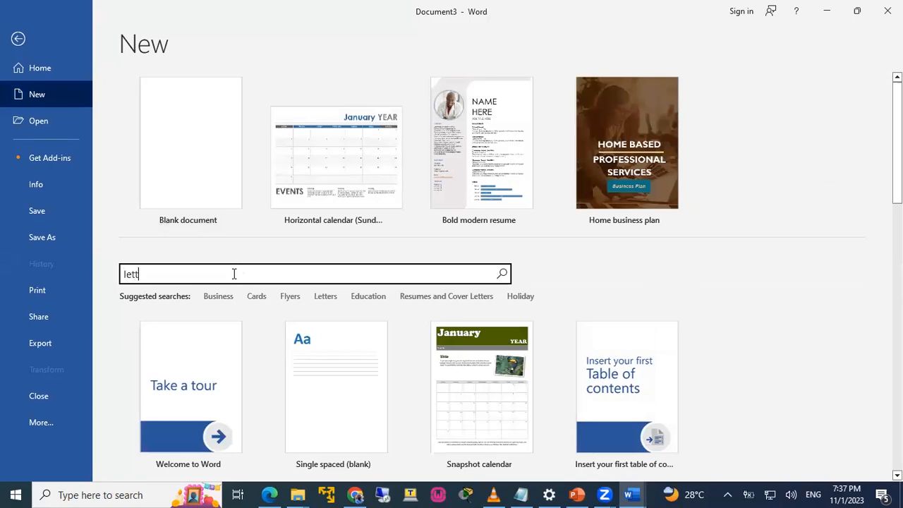
{"action": "key", "text": "Return"}
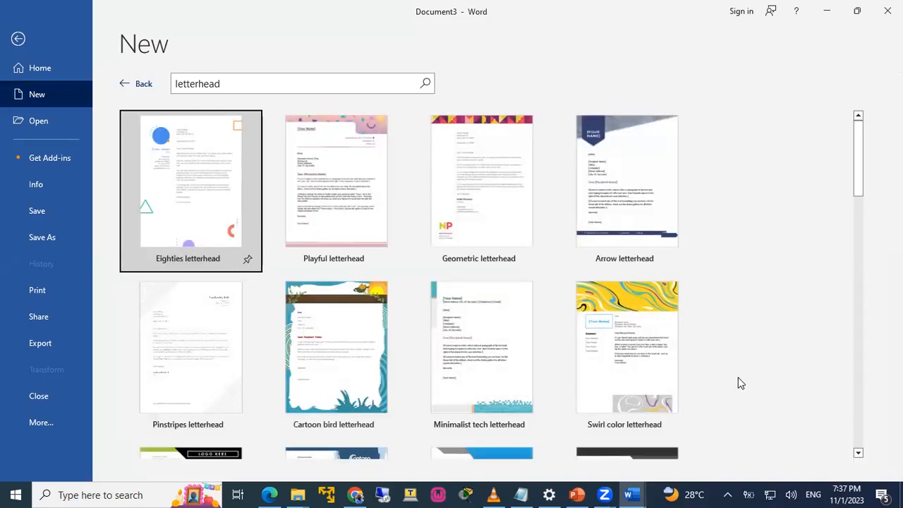
Create a document from the Arrow letterhead template.
{"action": "left_click", "coordinate": [635, 184]}
{"action": "left_click", "coordinate": [640, 213]}
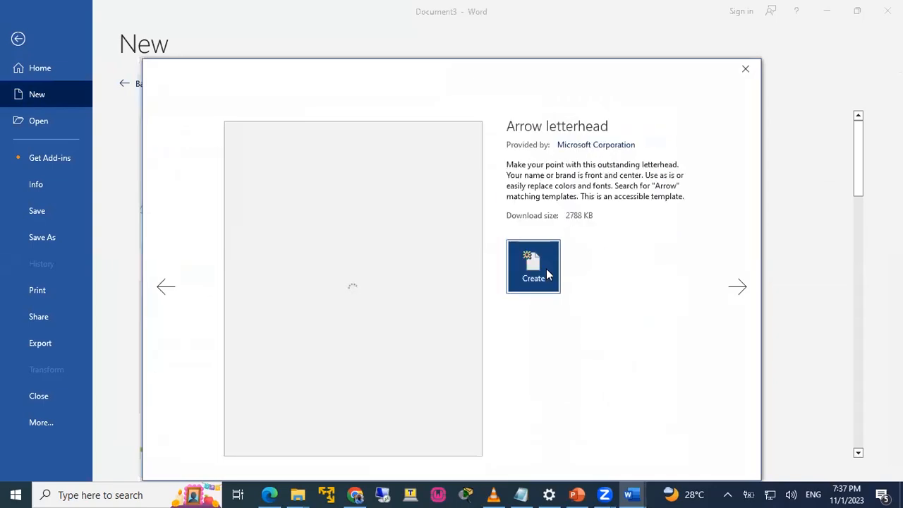
{"action": "left_click", "coordinate": [527, 268]}
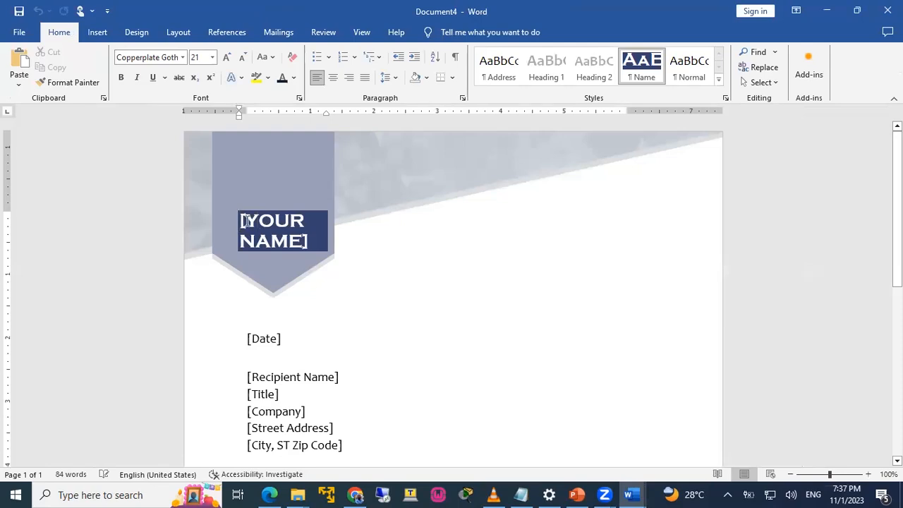
Select the letterhead's name placeholder, look through the letter, and select the text from the recipient block to the closing name.
{"action": "left_click_drag", "start_coordinate": [244, 220], "coordinate": [322, 239]}
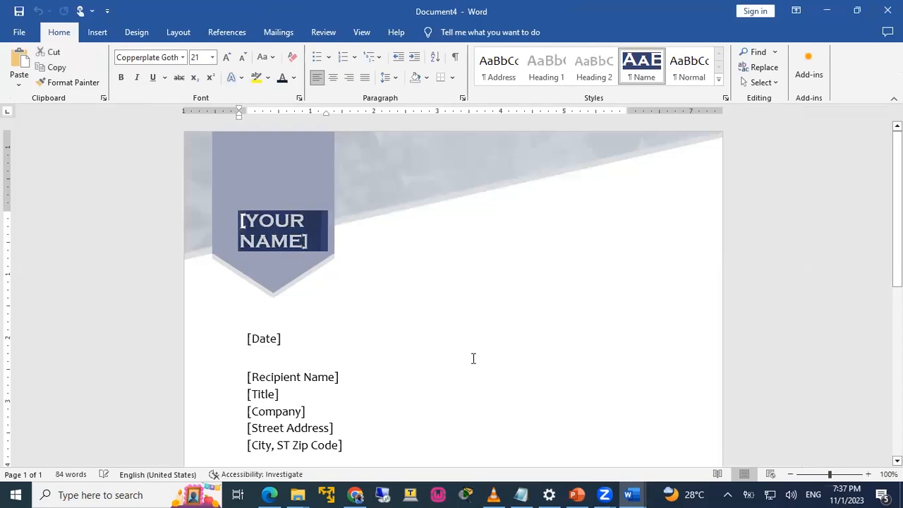
{"action": "scroll", "coordinate": [278, 234], "scroll_direction": "down", "scroll_amount": 3}
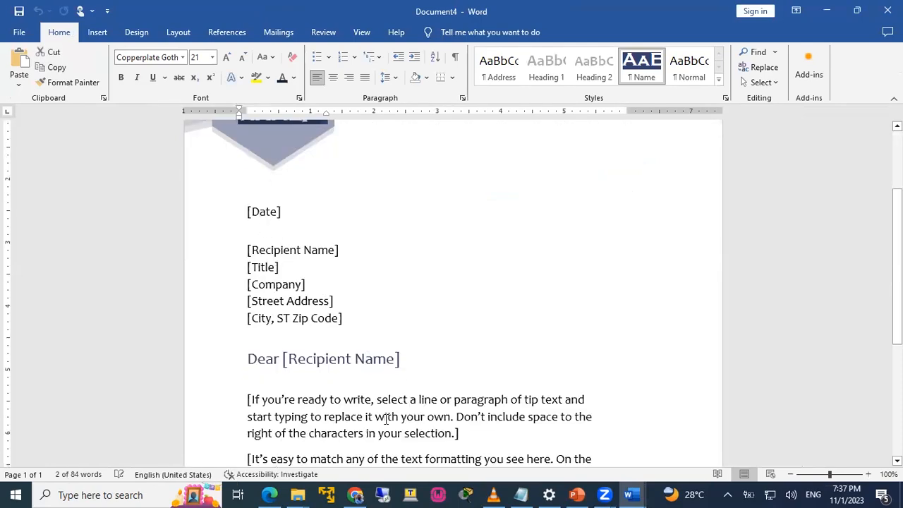
{"action": "scroll", "coordinate": [384, 414], "scroll_direction": "down", "scroll_amount": 6}
{"action": "scroll", "coordinate": [381, 410], "scroll_direction": "up", "scroll_amount": 8}
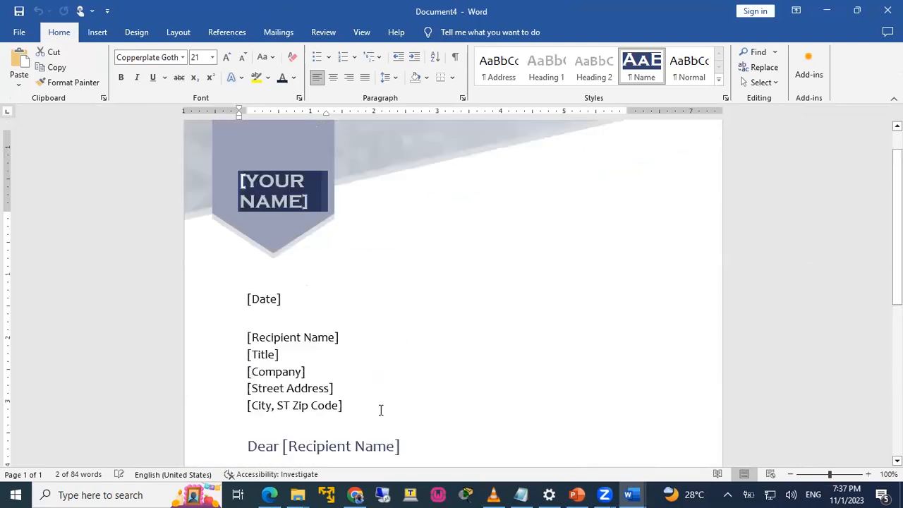
{"action": "left_click_drag", "start_coordinate": [252, 338], "coordinate": [312, 326]}
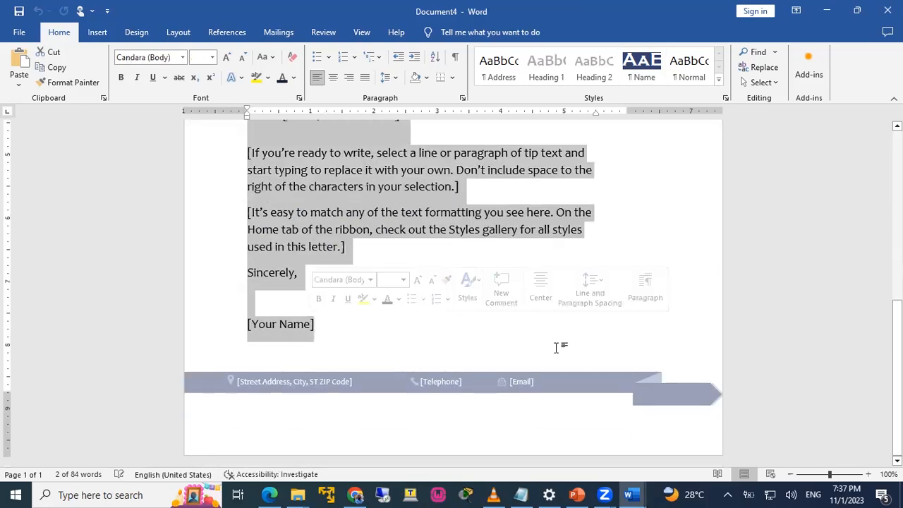
Delete the selected letter text from the recipient block to the closing name.
{"action": "key", "text": "Delete"}
{"action": "scroll", "coordinate": [399, 356], "scroll_direction": "down", "scroll_amount": 5}
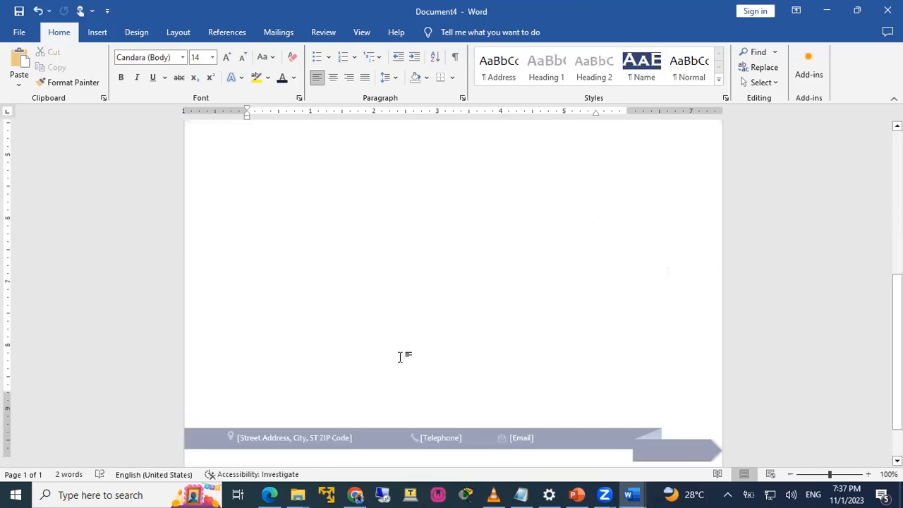
{"action": "scroll", "coordinate": [393, 358], "scroll_direction": "up", "scroll_amount": 7}
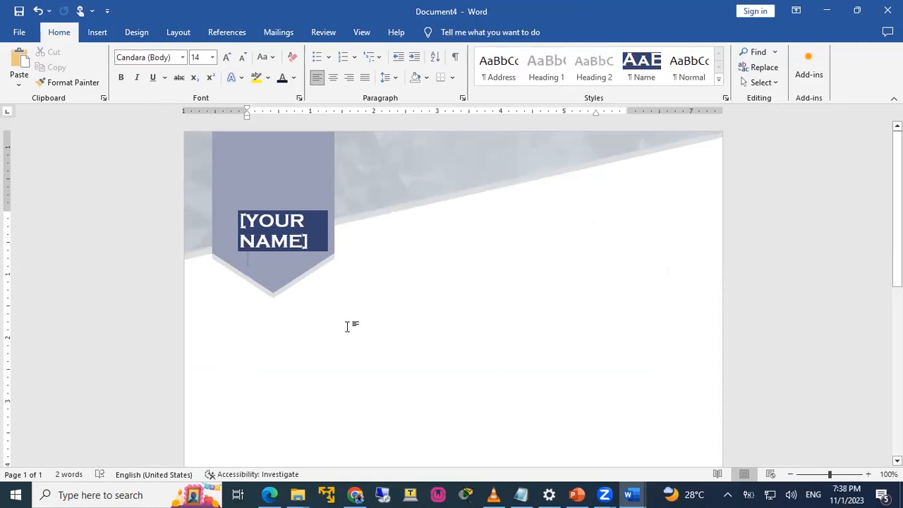
Add four blank lines to the letterhead body and enter the filler lines "mgnbsakmgnsakigs", "gs" and "A".
{"action": "key", "text": "Return"}
{"action": "key", "text": "Return"}
{"action": "key", "text": "Return"}
{"action": "key", "text": "Return"}
{"action": "type", "text": "mgnbsakmgnsakigs"}
{"action": "key", "text": "Return"}
{"action": "type", "text": "gs"}
{"action": "key", "text": "Return"}
{"action": "type", "text": "A"}
Search the online templates for brochure.
{"action": "left_click", "coordinate": [19, 32]}
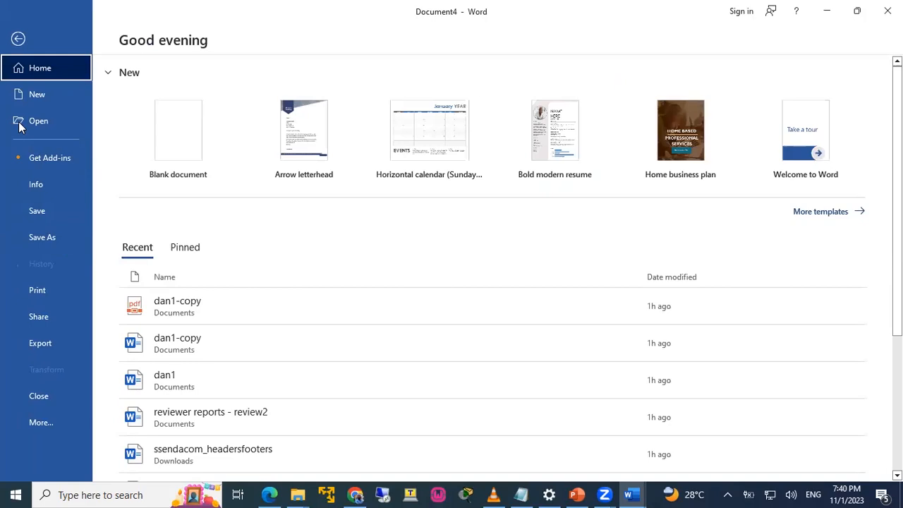
{"action": "left_click", "coordinate": [30, 96]}
{"action": "left_click", "coordinate": [269, 438]}
{"action": "type", "text": "brochure"}
{"action": "key", "text": "Return"}
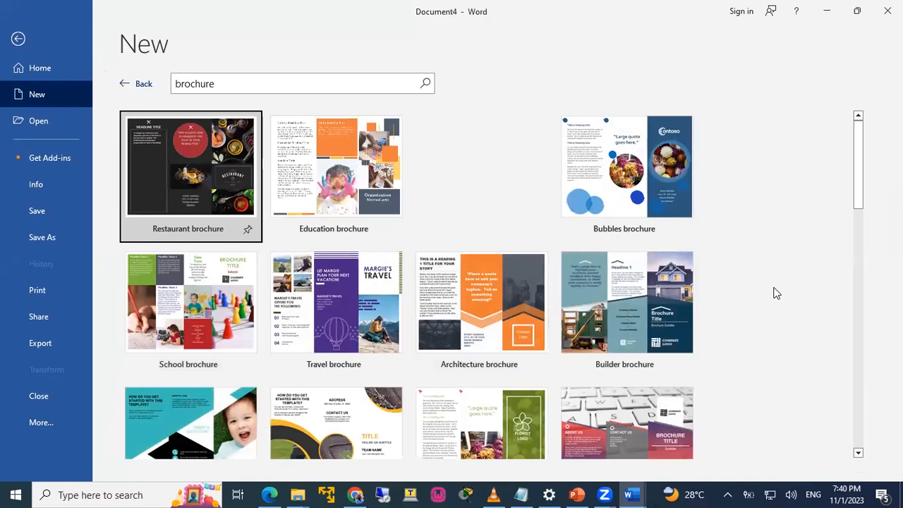
Browse the brochure templates and create a document from the Florist brochure template.
{"action": "scroll", "coordinate": [783, 296], "scroll_direction": "down", "scroll_amount": 3}
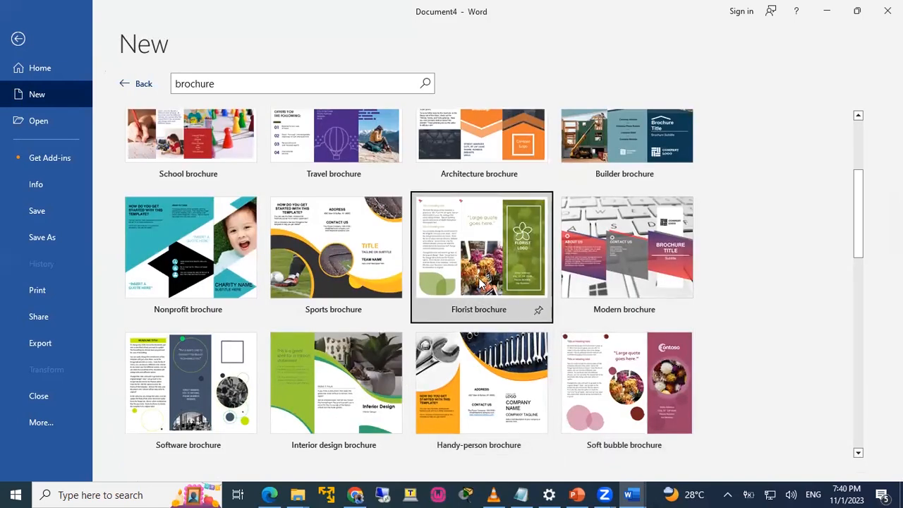
{"action": "scroll", "coordinate": [479, 282], "scroll_direction": "down", "scroll_amount": 4}
{"action": "scroll", "coordinate": [425, 341], "scroll_direction": "up", "scroll_amount": 3}
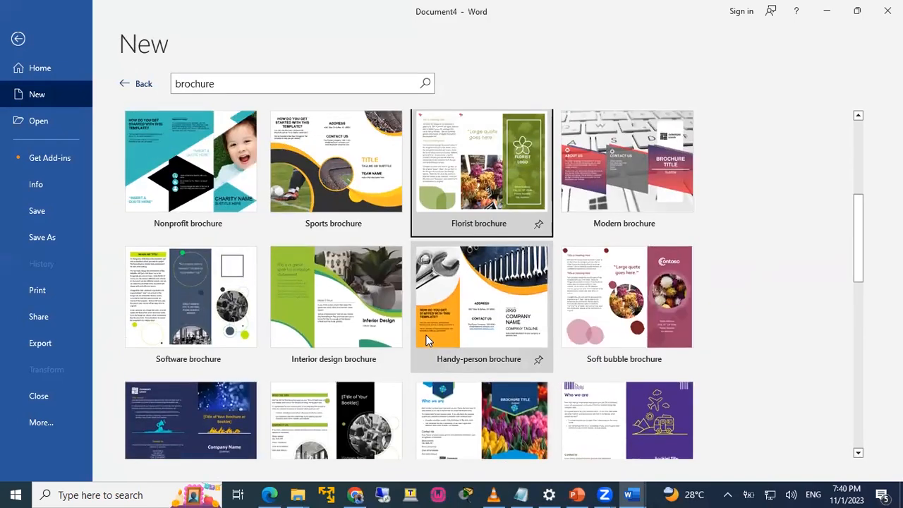
{"action": "left_click", "coordinate": [497, 210]}
{"action": "left_click", "coordinate": [530, 286]}
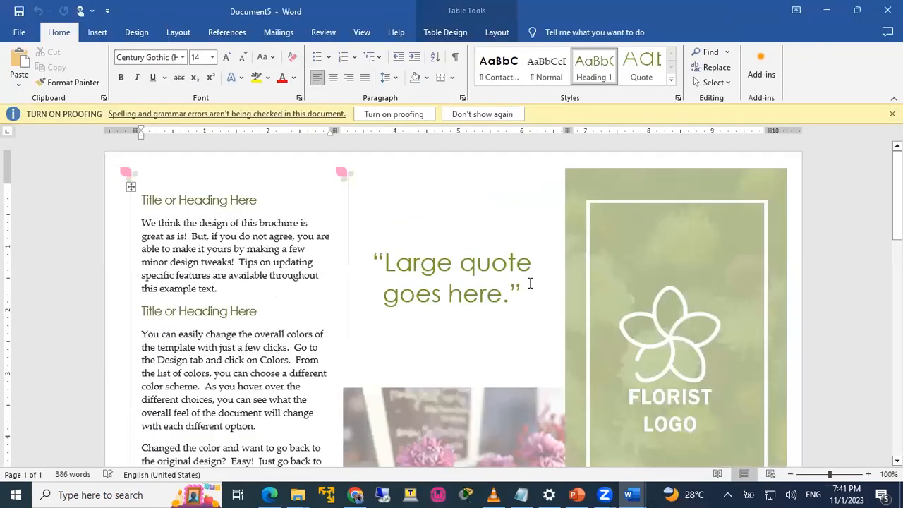
Look over the layout, pictures and placeholder text on both pages of the florist brochure.
{"action": "scroll", "coordinate": [247, 313], "scroll_direction": "down", "scroll_amount": 5}
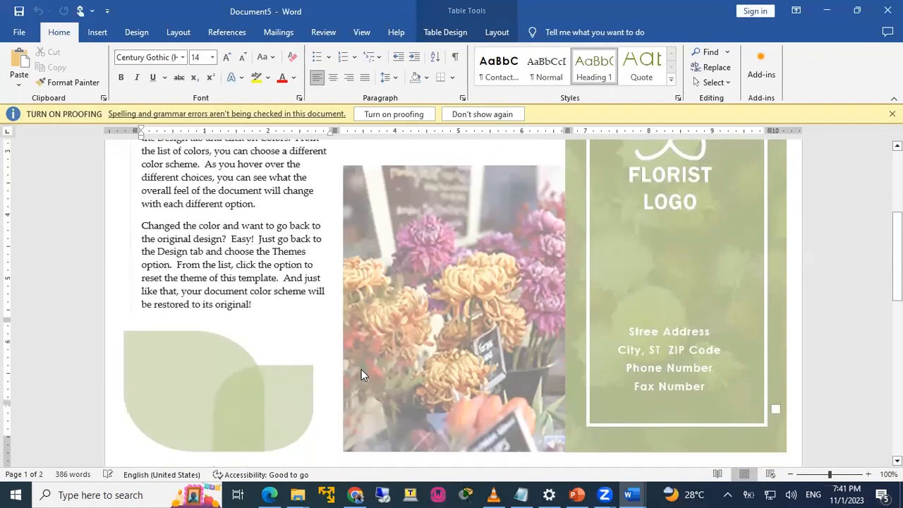
{"action": "scroll", "coordinate": [452, 373], "scroll_direction": "up", "scroll_amount": 3}
{"action": "scroll", "coordinate": [453, 376], "scroll_direction": "up", "scroll_amount": 2}
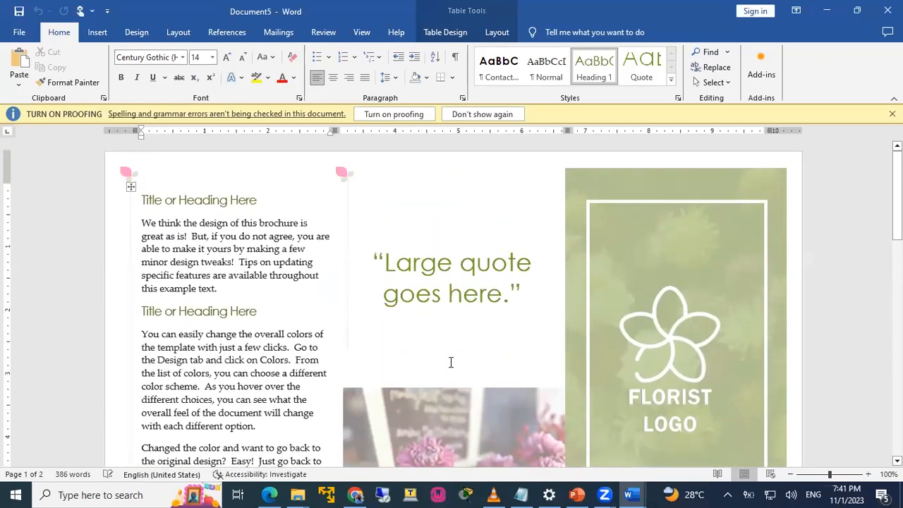
{"action": "scroll", "coordinate": [451, 361], "scroll_direction": "down", "scroll_amount": 10}
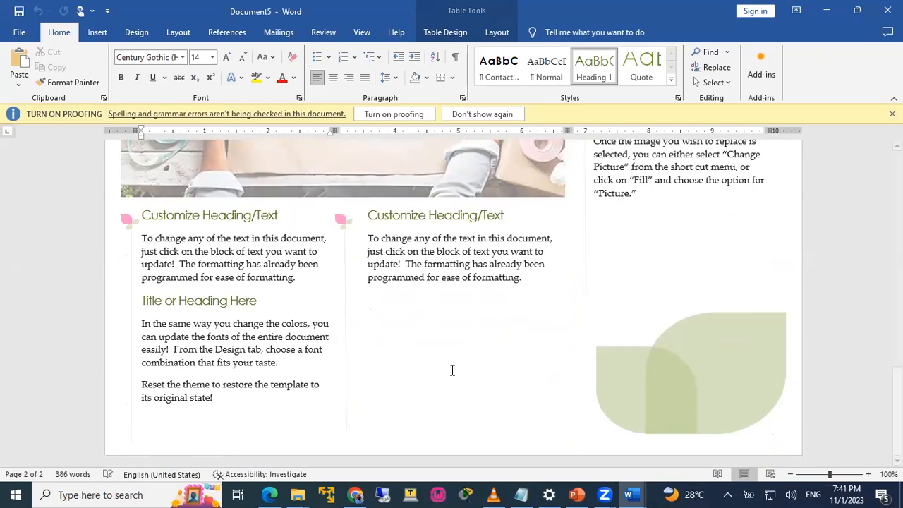
{"action": "scroll", "coordinate": [451, 361], "scroll_direction": "up", "scroll_amount": 3}
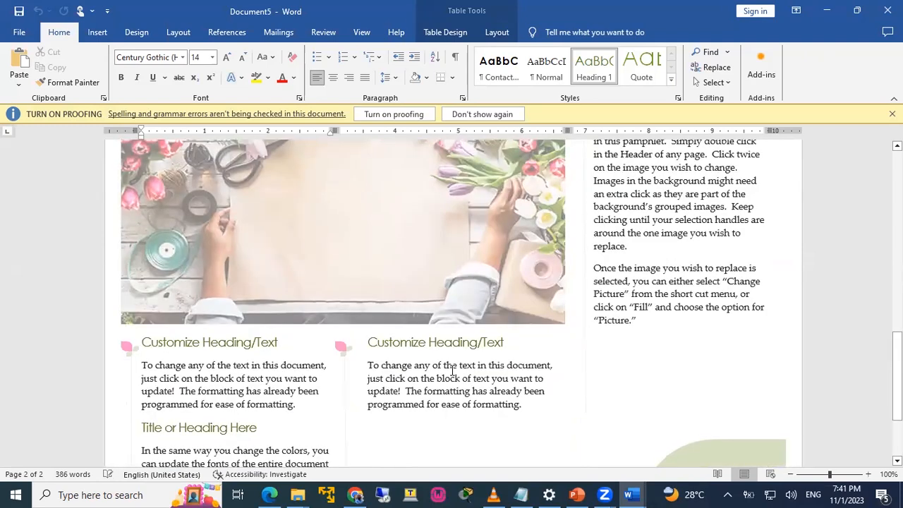
{"action": "scroll", "coordinate": [522, 394], "scroll_direction": "up", "scroll_amount": 5}
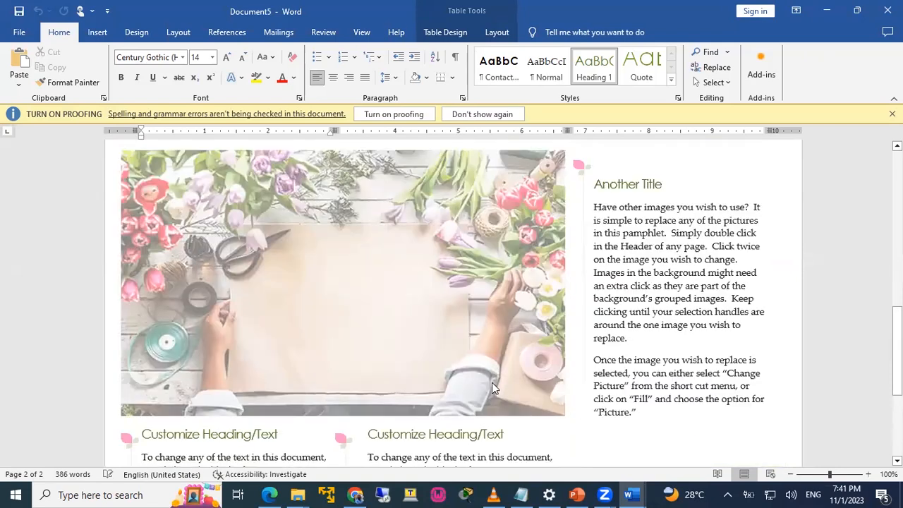